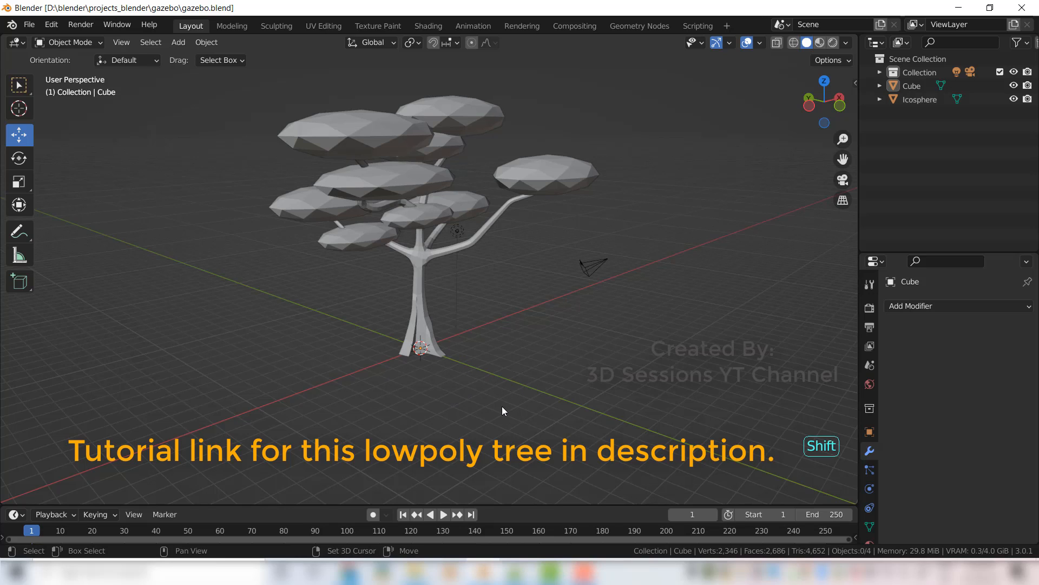
Step: Add a cube at the base of the tree and scale it uniformly by about 4.9
key("shift+a")
mouse_move(489, 279)
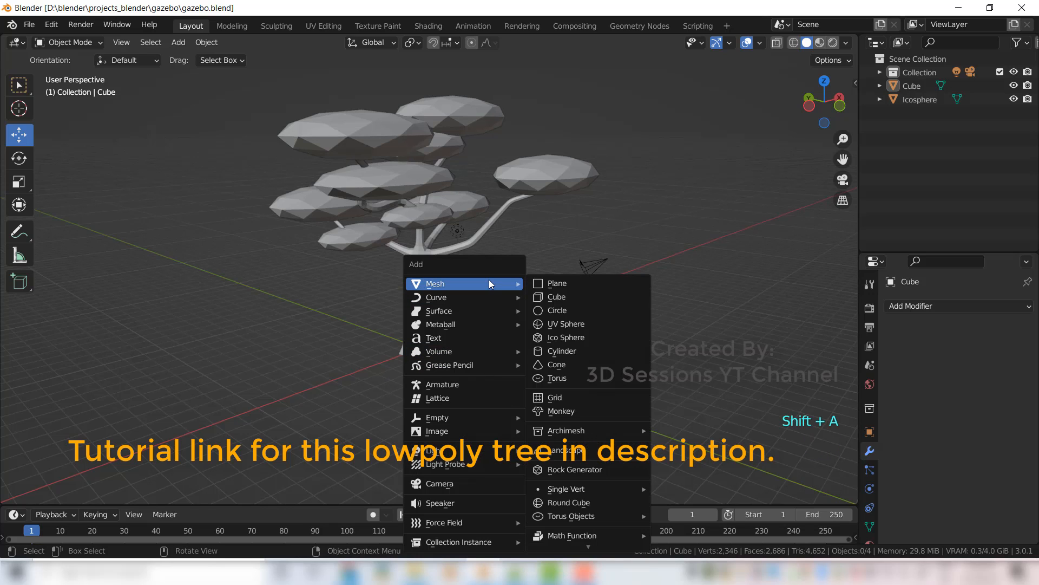
left_click(561, 296)
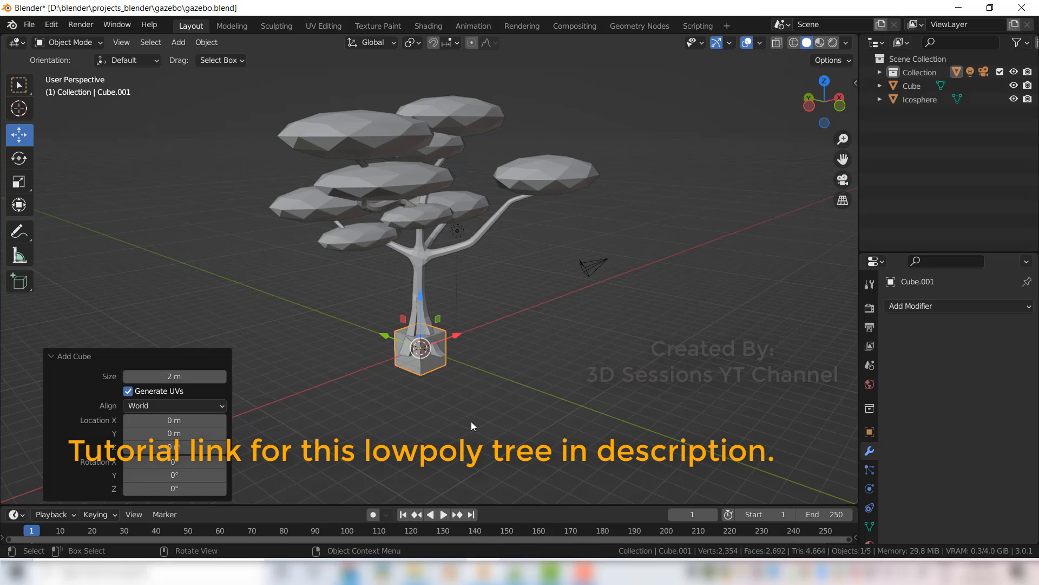
key("s")
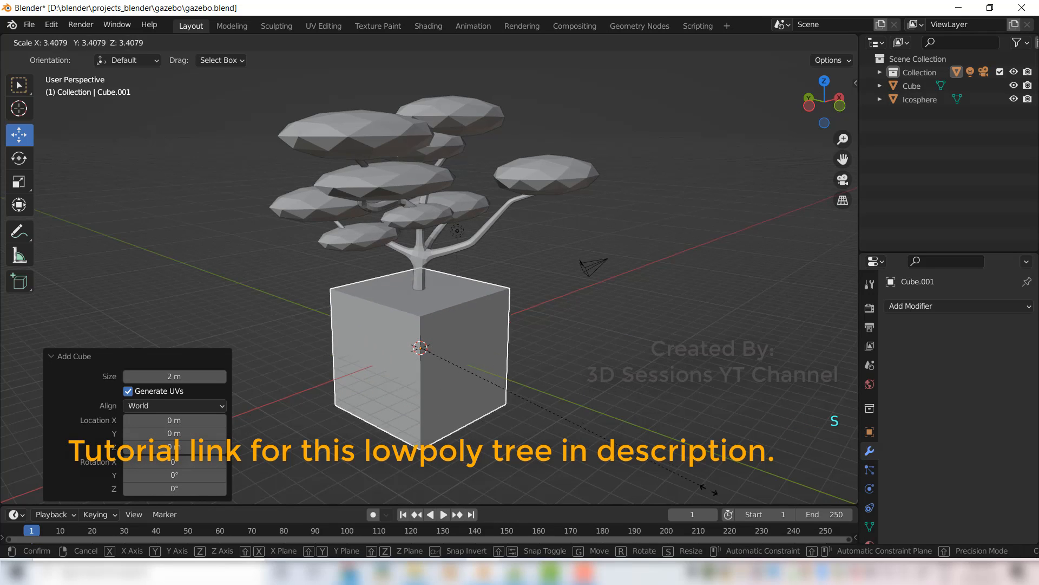
left_click(445, 57)
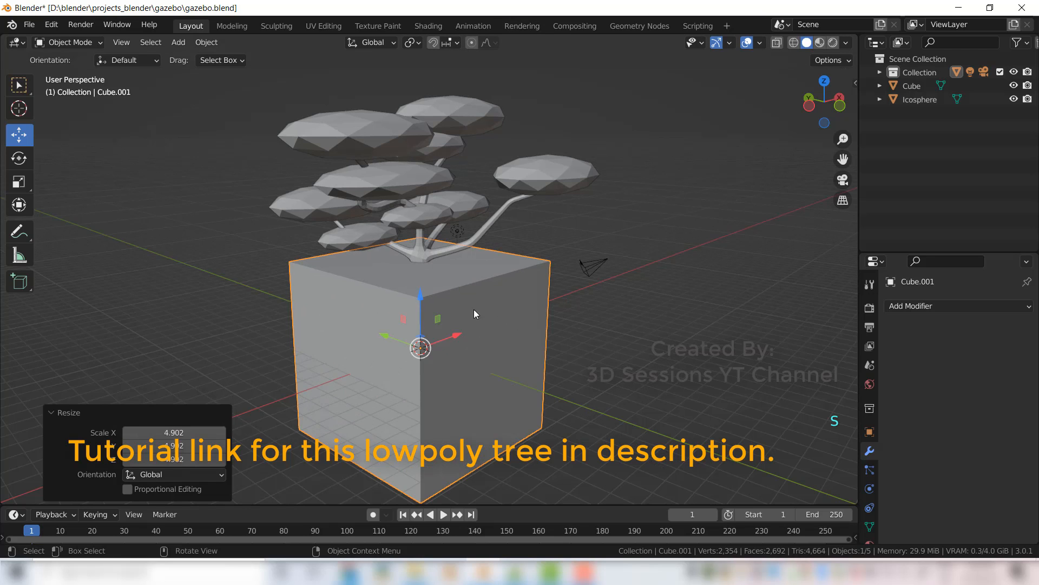
Step: Flatten the cube along Z to a factor of about 0.059 to form a thin ground slab
middle_click_drag(476, 383, 487, 283, "shift")
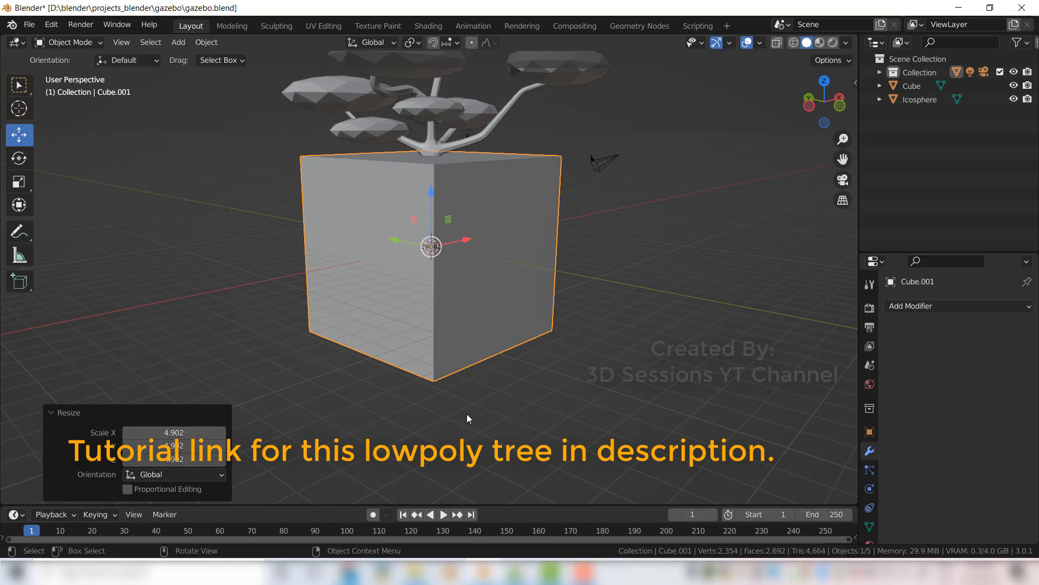
key("s")
key("z")
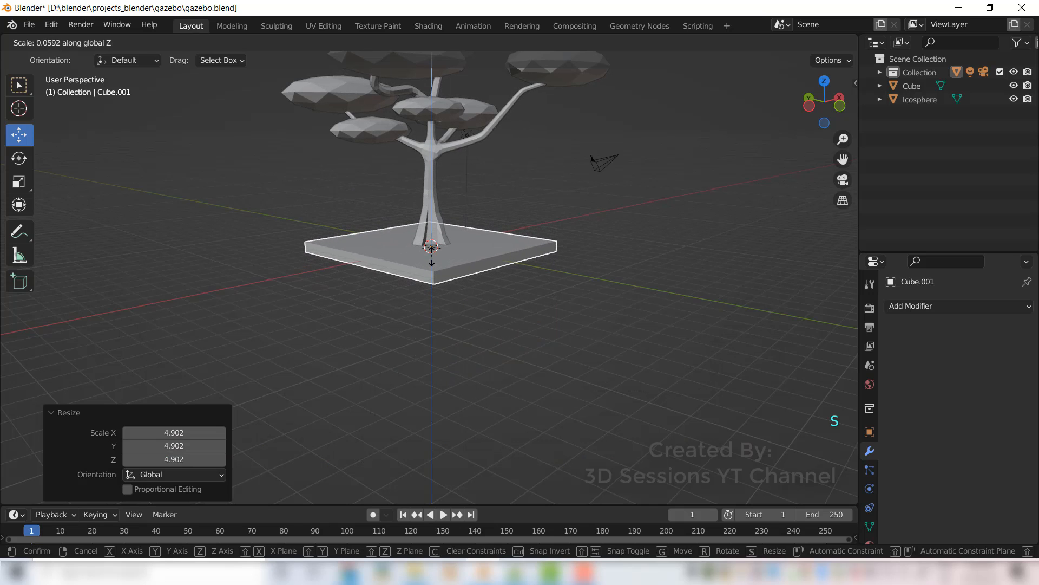
left_click(432, 256)
Step: From the front view, enlarge the ground slab about 1.6 times in X and Y only, keeping its thickness
key("grave")
left_click(232, 294)
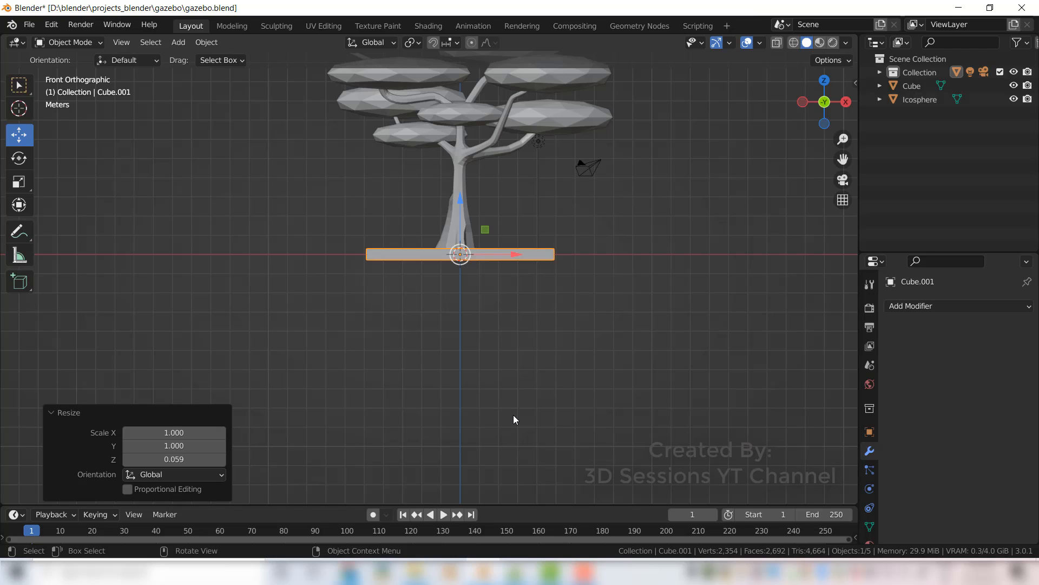
key("s")
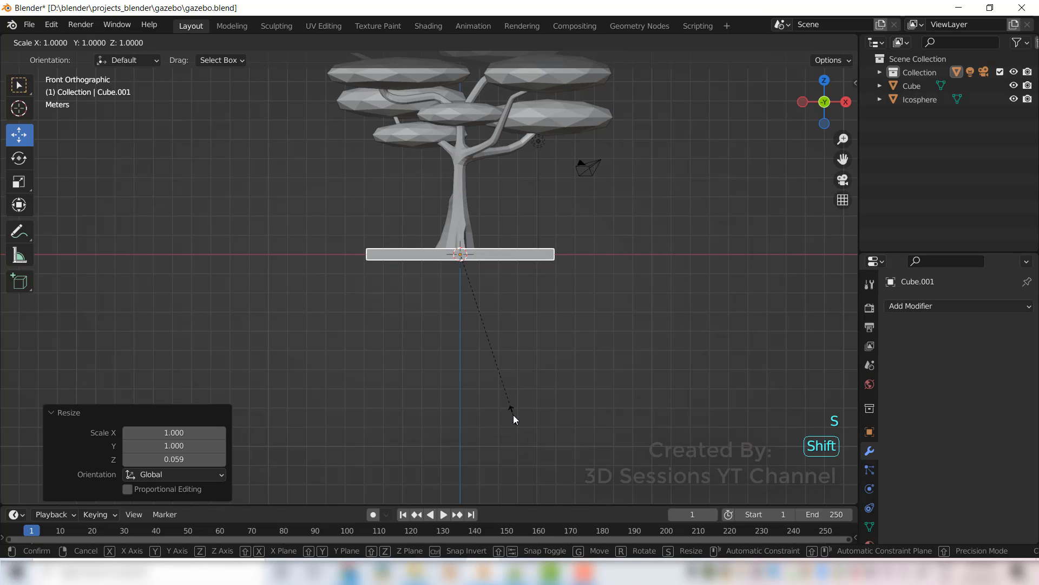
key("shift+z")
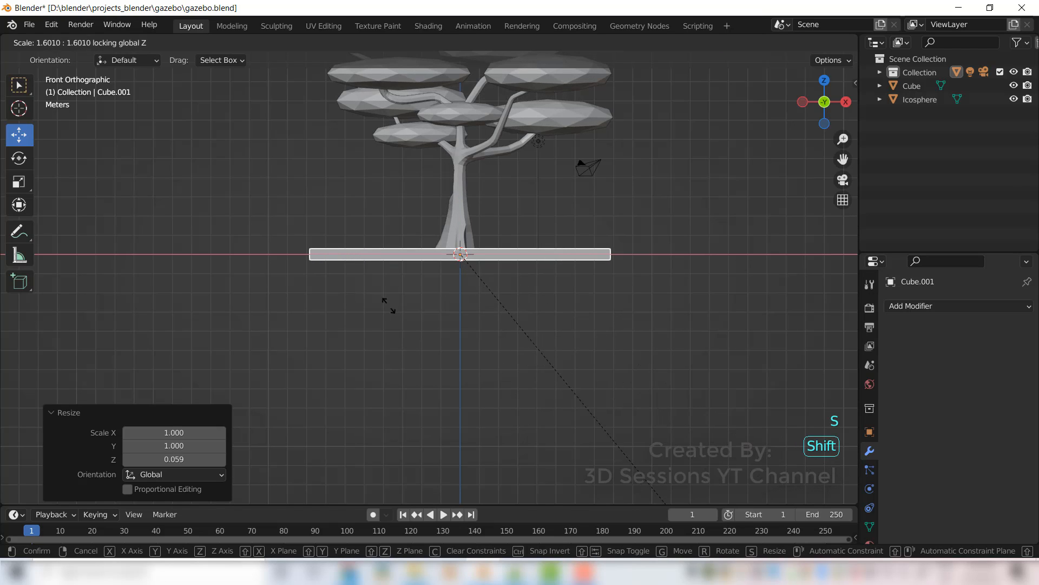
left_click(411, 291)
middle_click_drag(421, 291, 450, 333)
left_click(492, 358)
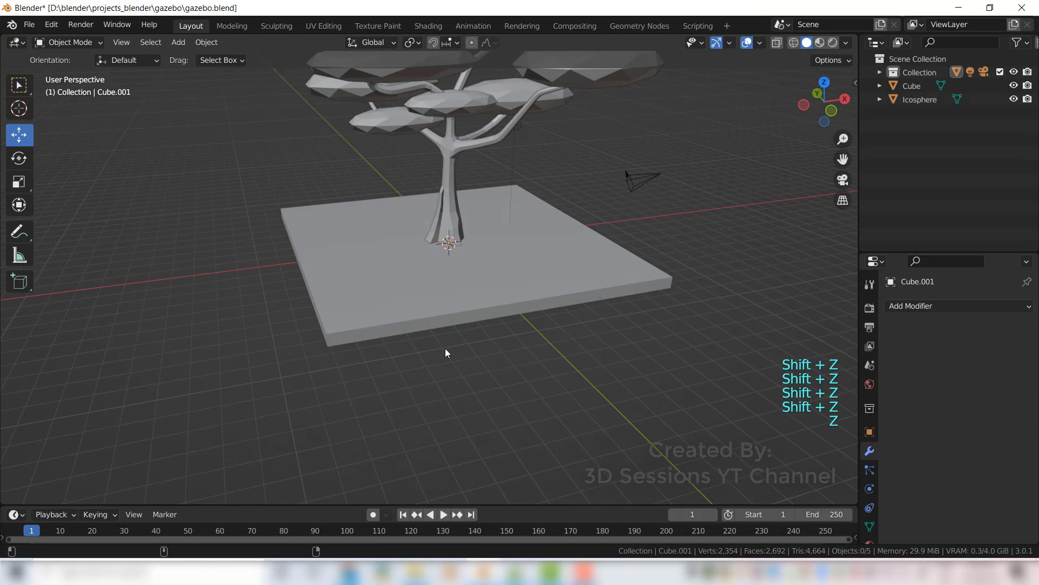
Step: Move the ground slab about 3.13 m along X in front view and save the file
key("grave")
left_click(307, 301)
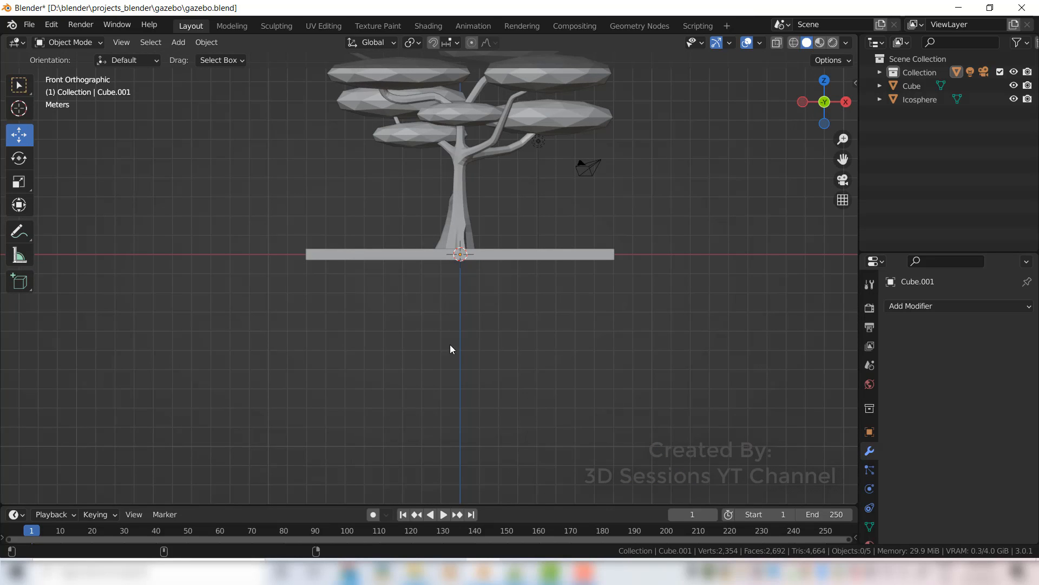
left_click(524, 252)
left_click_drag(501, 253, 560, 253)
middle_click_drag(470, 275, 482, 311)
scroll(485, 313, "down", 4)
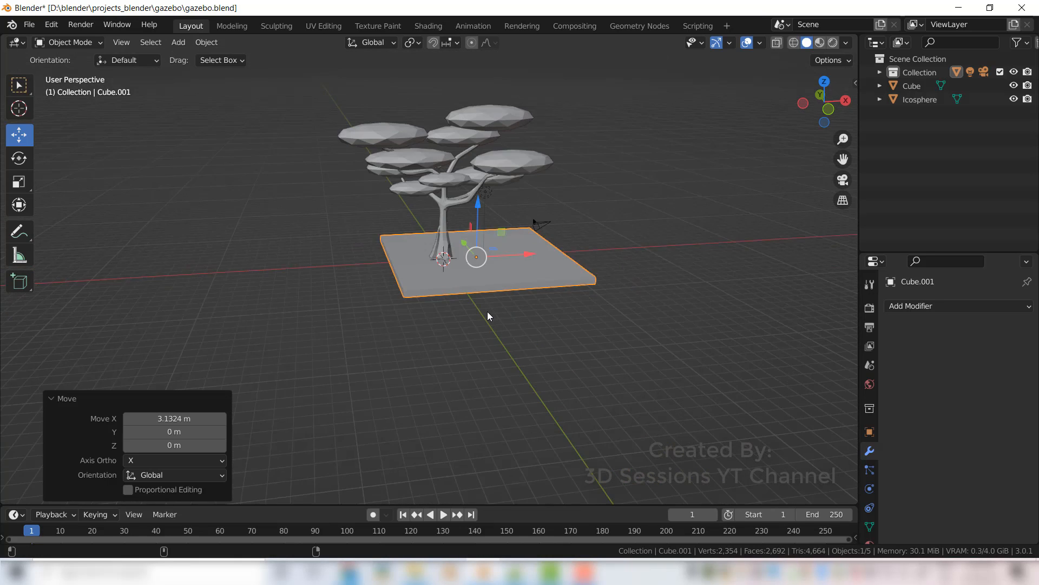
key("ctrl+s")
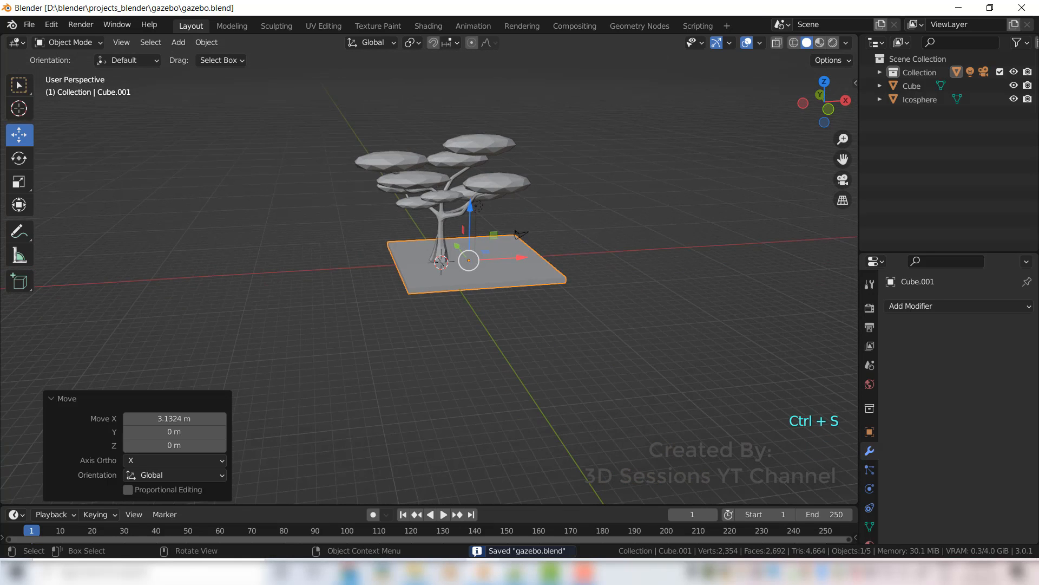
Step: Look through the scene camera and lock the camera to the view
left_click(842, 181)
scroll(512, 349, "down", 3)
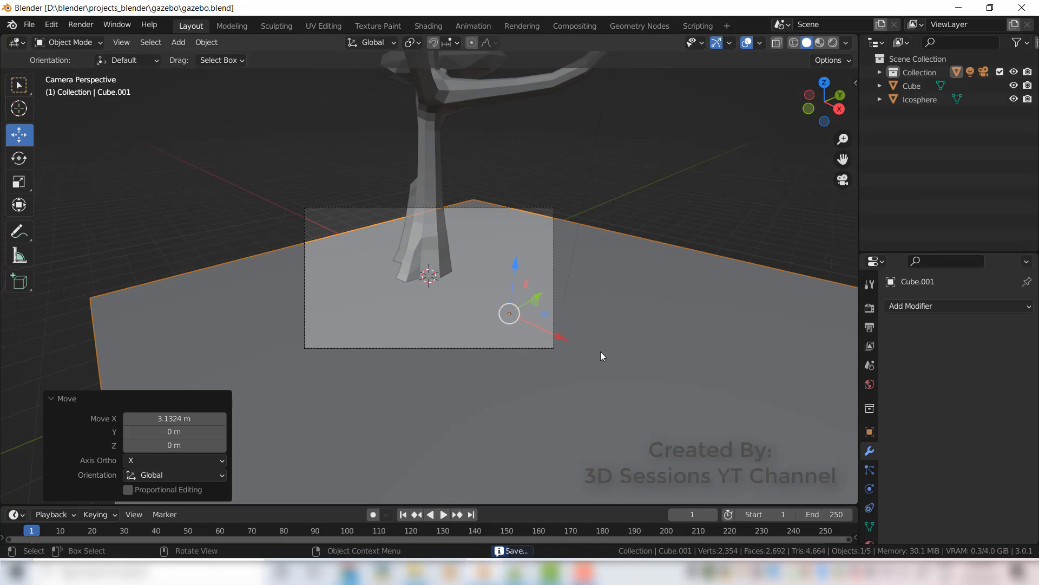
key("n")
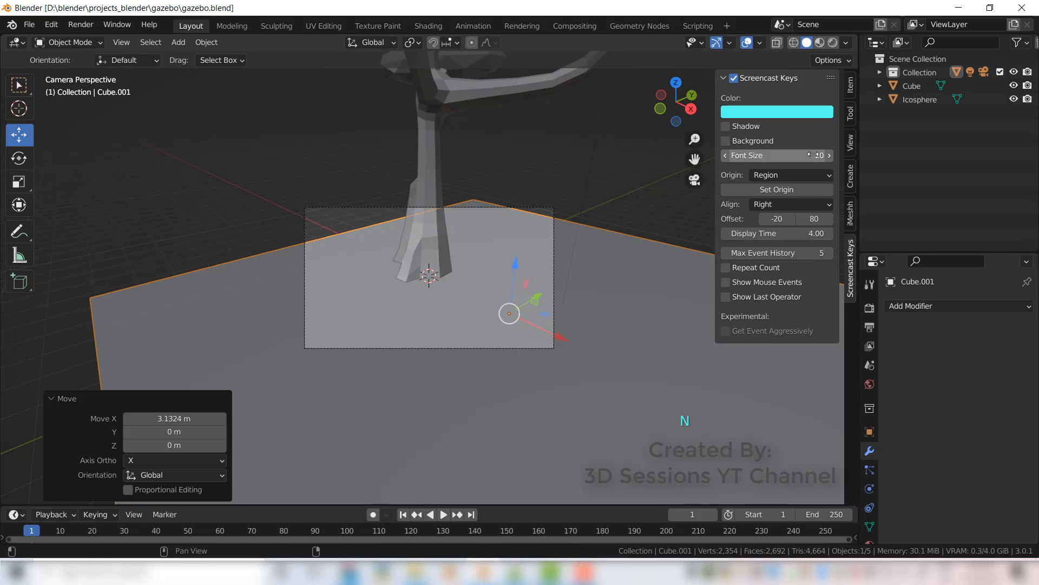
left_click(851, 142)
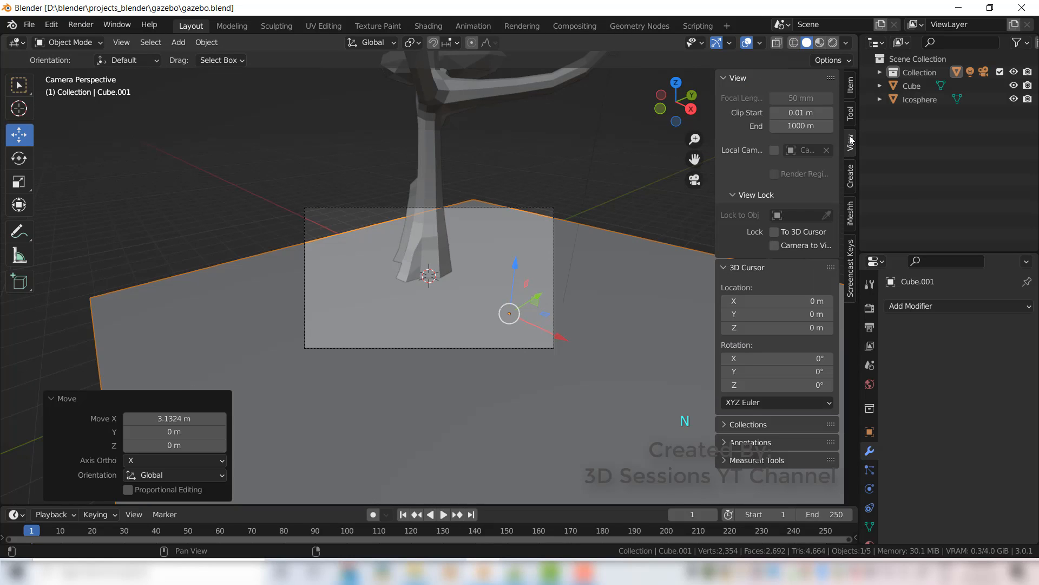
left_click(775, 246)
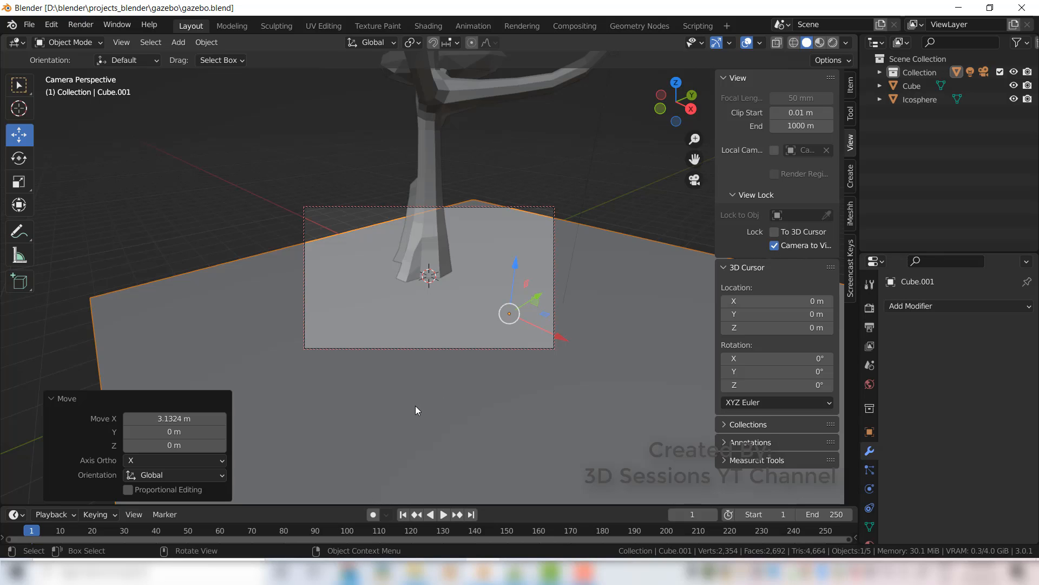
key("n")
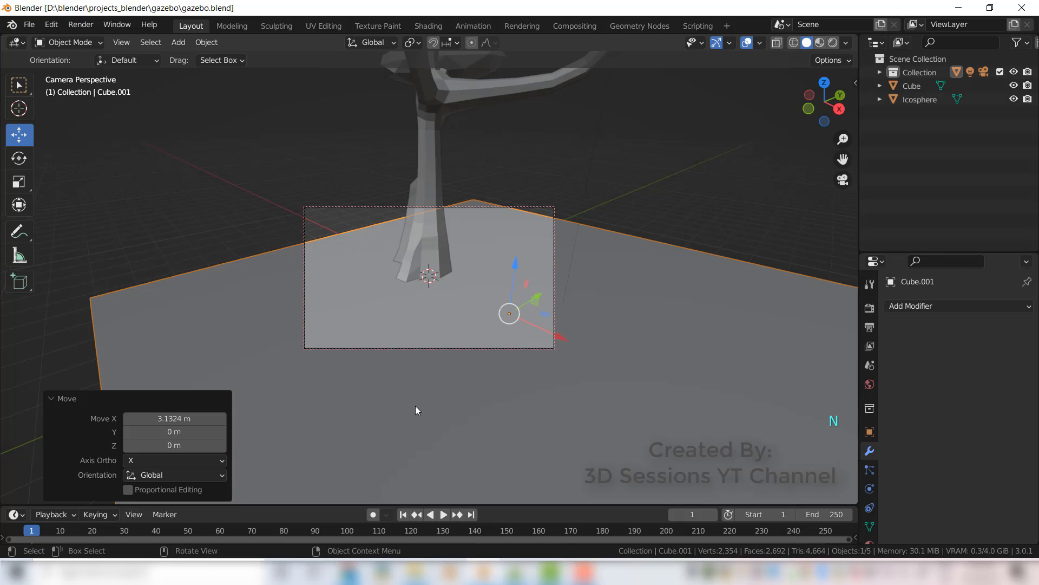
Step: Pull the camera back and orbit it so the whole slab fits inside the camera frame
scroll(434, 339, "down", 8)
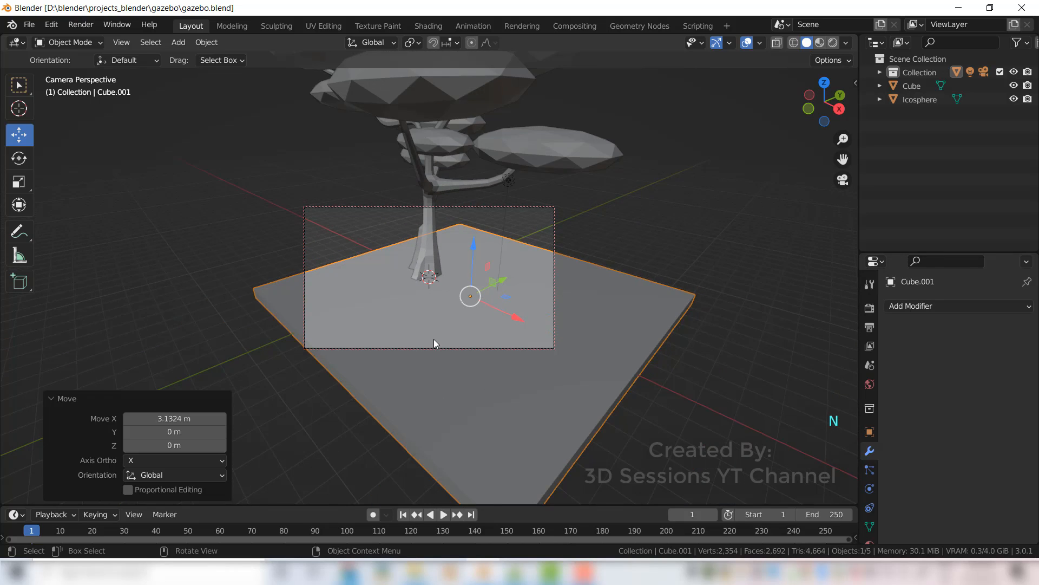
scroll(434, 340, "down", 2)
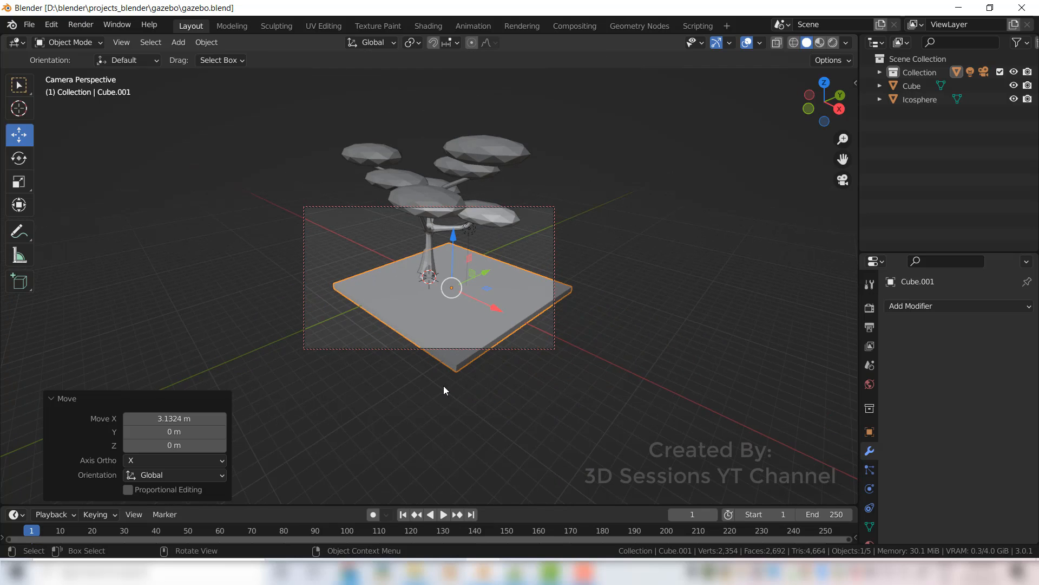
middle_click_drag(444, 386, 457, 360)
scroll(456, 359, "down", 2)
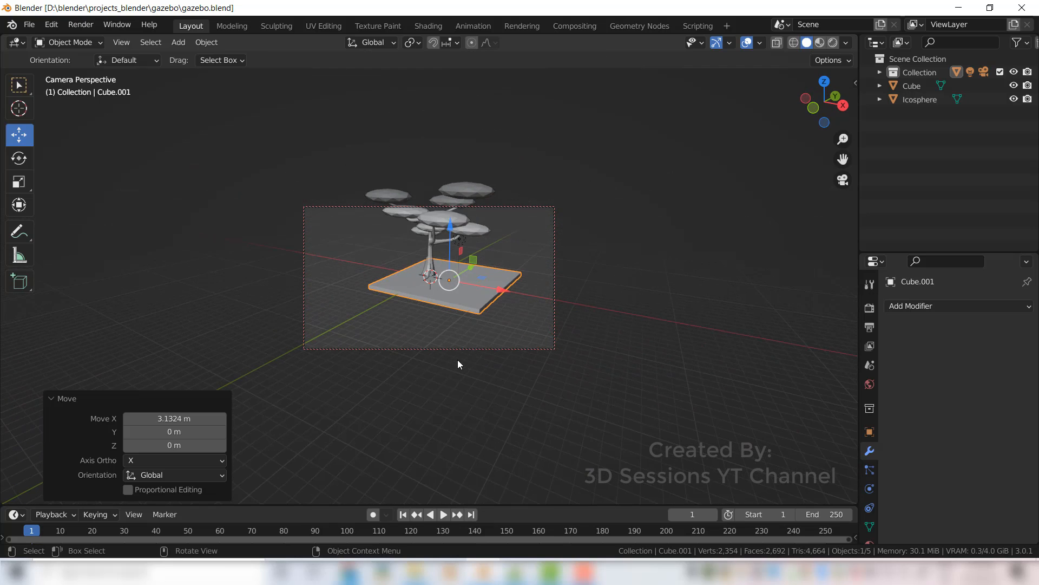
Step: Scale the tree's trunk and foliage down together and move the tree to the left edge of the slab
left_click(915, 86)
left_click(926, 99, "shift")
key("s")
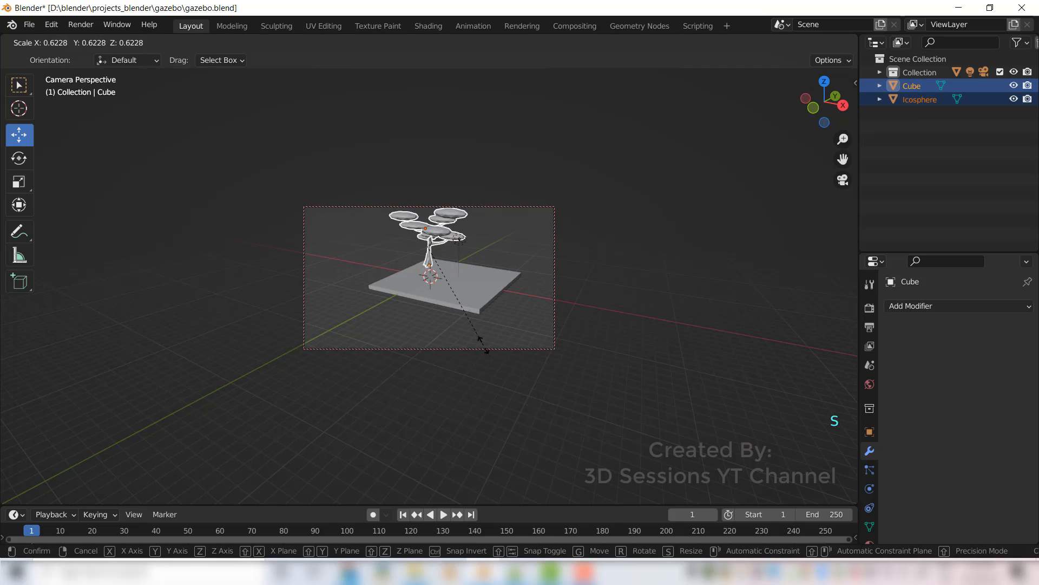
left_click(485, 348)
left_click_drag(454, 238, 420, 249)
left_click(513, 412)
scroll(472, 352, "up", 1)
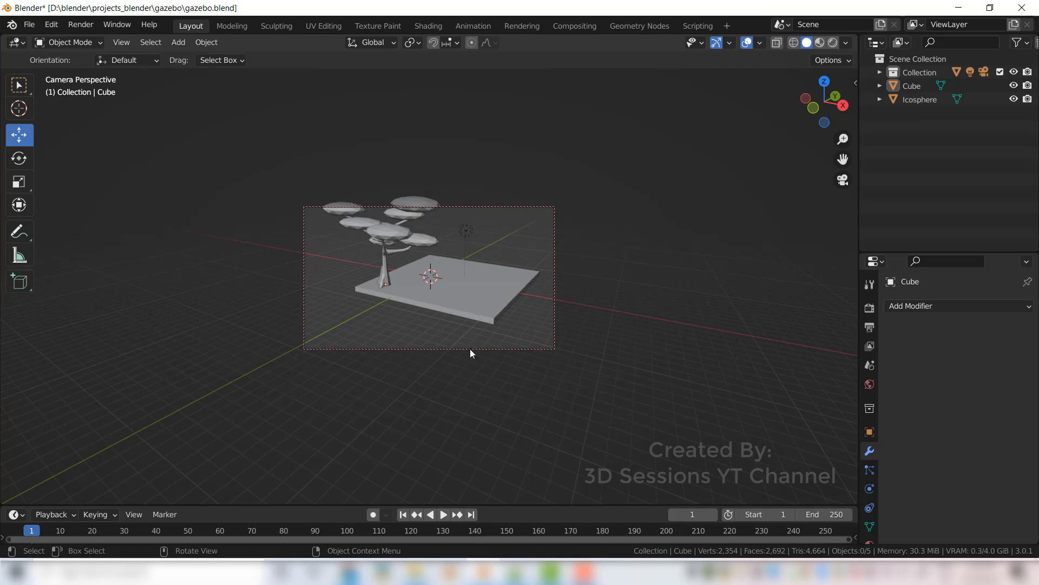
Step: Stretch the ground slab along X and orbit the camera to face its long side
middle_click_drag(470, 348, 458, 366, "shift")
left_click(459, 319)
key("s")
key("x")
left_click(487, 439)
middle_click_drag(487, 440, 524, 453)
Step: Move the trunk and foliage together about -4.36 m along X and recentre the camera framing
left_click(912, 86)
left_click(917, 99, "shift")
left_click_drag(435, 287, 395, 285)
middle_click_drag(421, 389, 469, 385, "shift")
Step: Unlock the camera from the view and save the file
key("n")
left_click(774, 245)
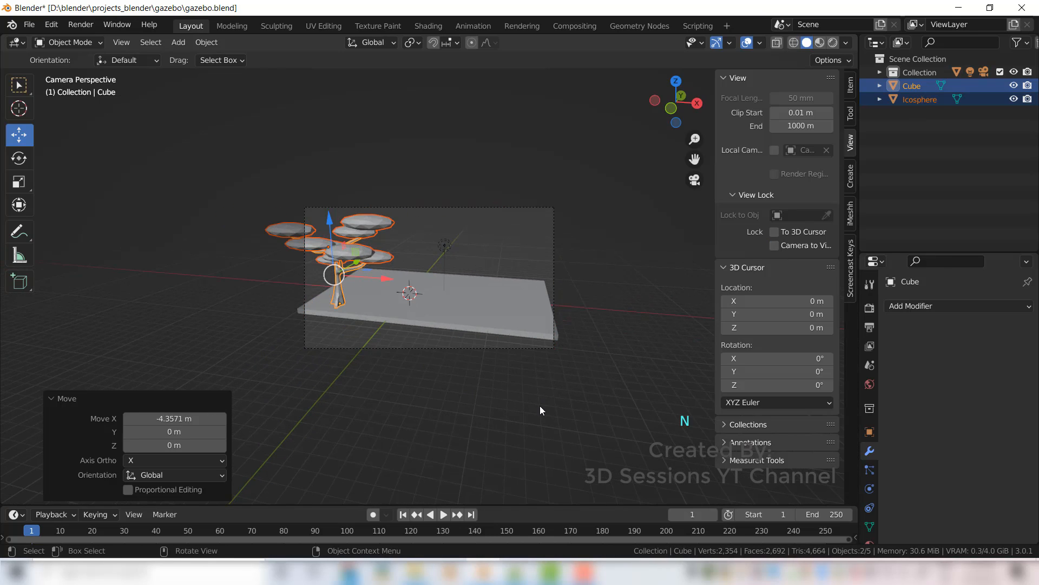
key("n")
left_click(540, 405)
key("ctrl+s")
Step: Shift the trunk and foliage together slightly further in the negative X direction
scroll(492, 404, "up", 2)
scroll(492, 403, "down", 1)
left_click(321, 290)
left_click(335, 249)
left_click(912, 87, "shift")
left_click_drag(366, 279, 348, 280)
Step: Rotate the whole tree about 55.2° around the Z axis
key("r")
right_click(288, 453)
left_click(19, 158)
left_click_drag(259, 285, 294, 306)
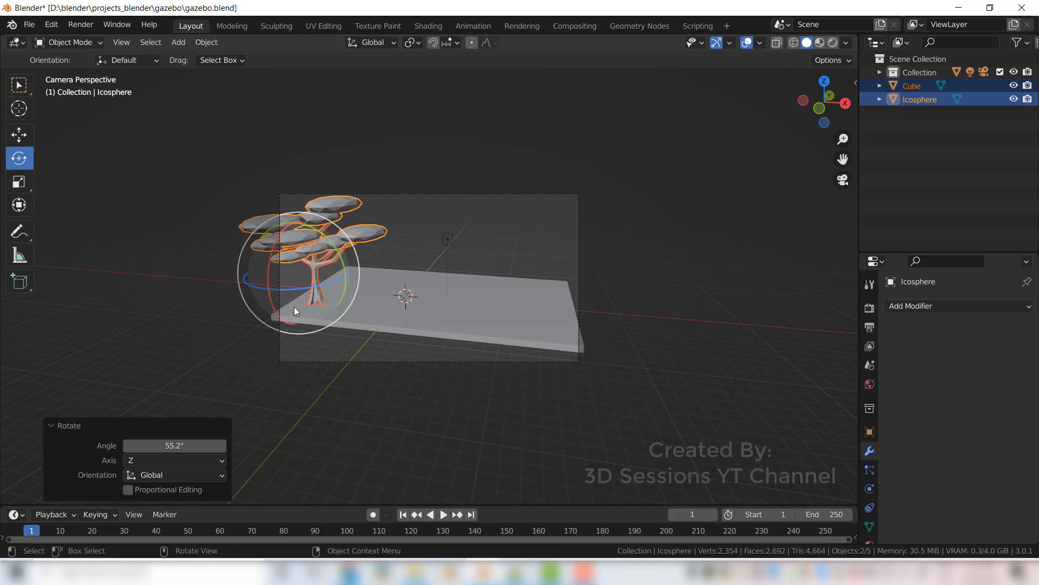
Step: Move the rotated tree slightly toward the front edge of the slab
left_click(19, 135)
left_click_drag(319, 262, 307, 268)
scroll(337, 404, "up", 1)
middle_click_drag(337, 405, 366, 448, "shift")
Step: Narrow the tree to about 0.80 along X and scale it along Y as well
key("s")
key("x")
left_click(397, 463)
key("s")
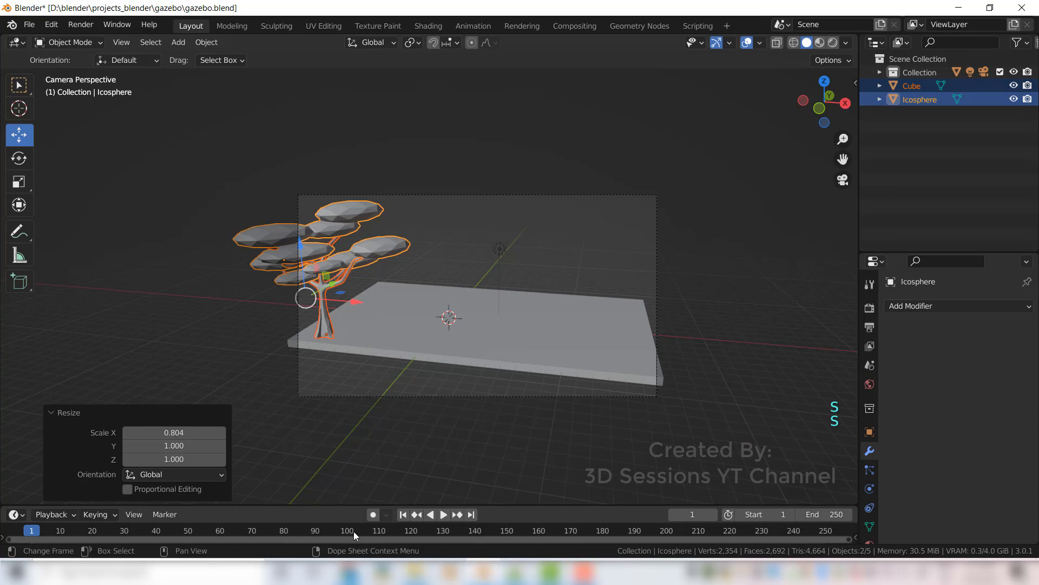
key("y")
key("s")
key("y")
left_click(433, 373)
Step: Thicken only the trunk by about 1.17 in X and Y, keeping its height, and save the file
left_click(366, 464)
scroll(366, 462, "up", 2)
key("ctrl+z")
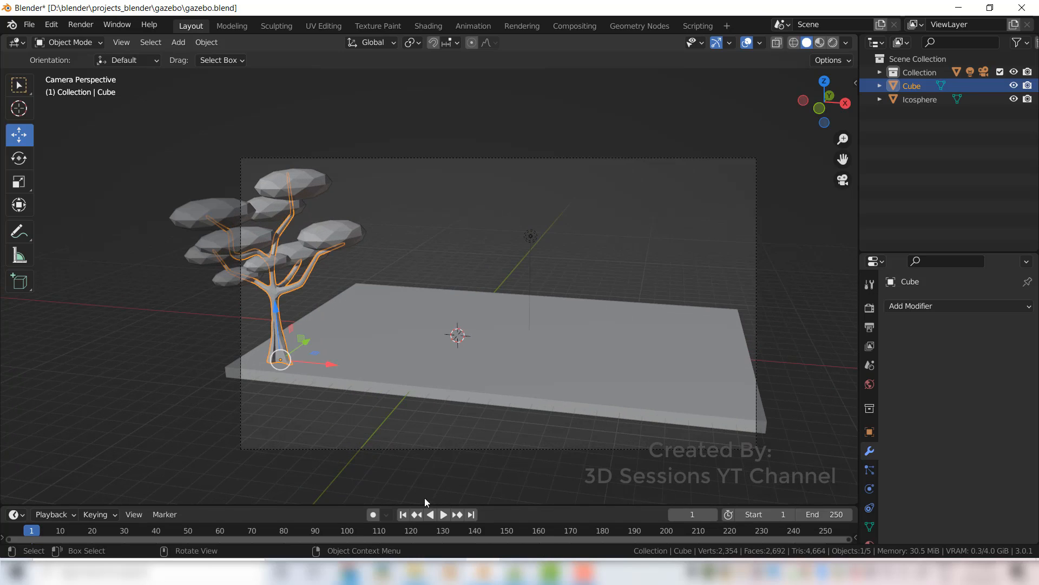
key("s")
key("shift+z")
left_click(569, 70)
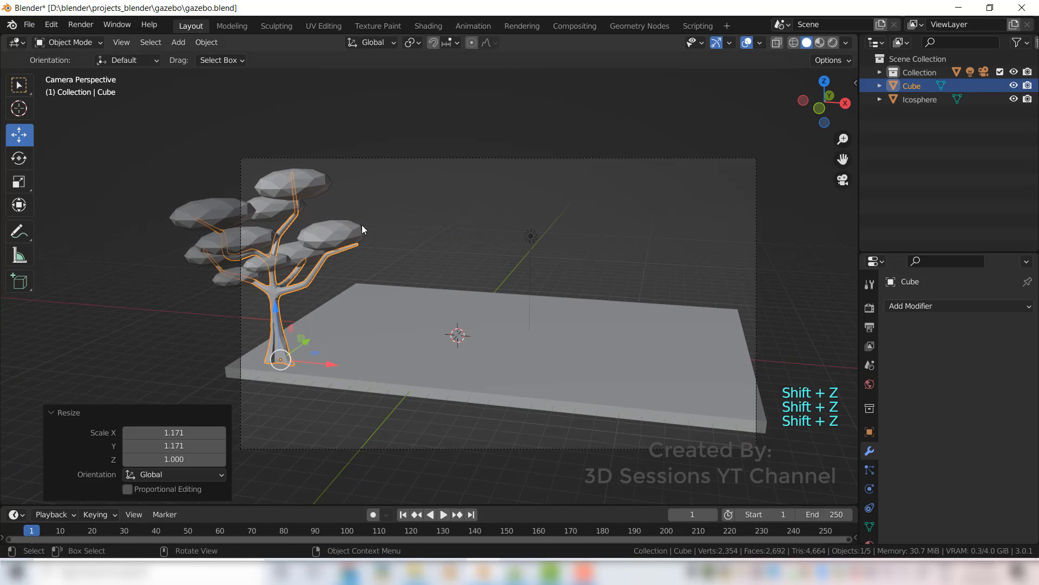
left_click(360, 227)
key("ctrl+s")
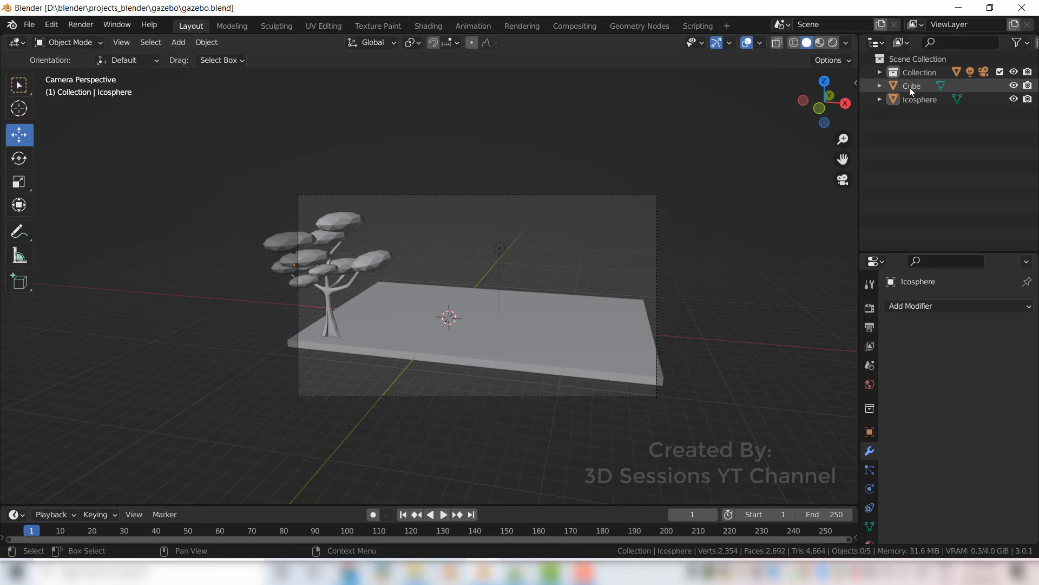
Step: Duplicate the trunk and foliage together and move the copy about 6.88 m along Y
left_click(911, 87)
left_click(918, 100, "ctrl")
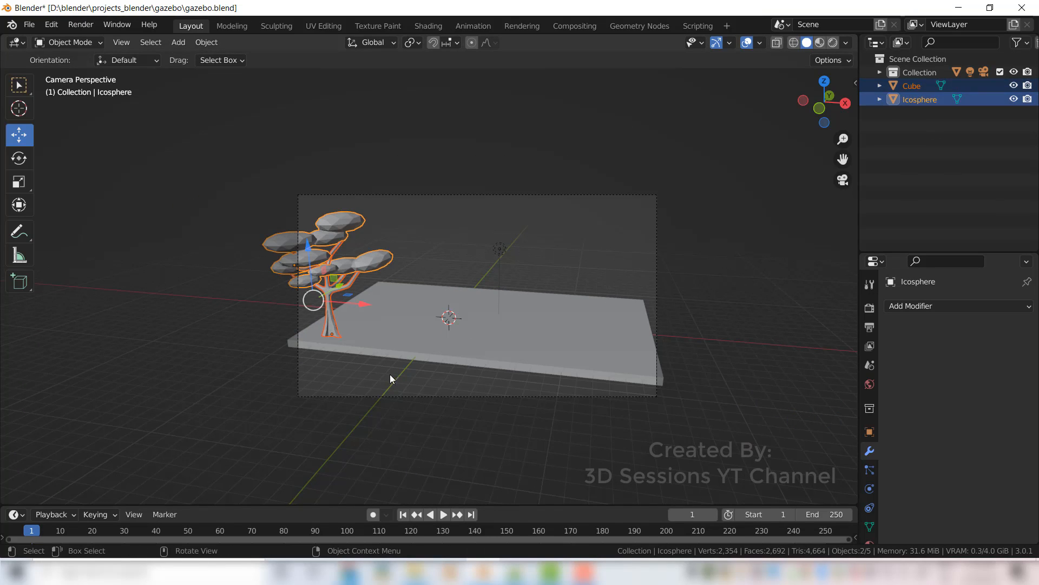
key("shift+d")
right_click(322, 384)
left_click_drag(334, 288, 377, 264)
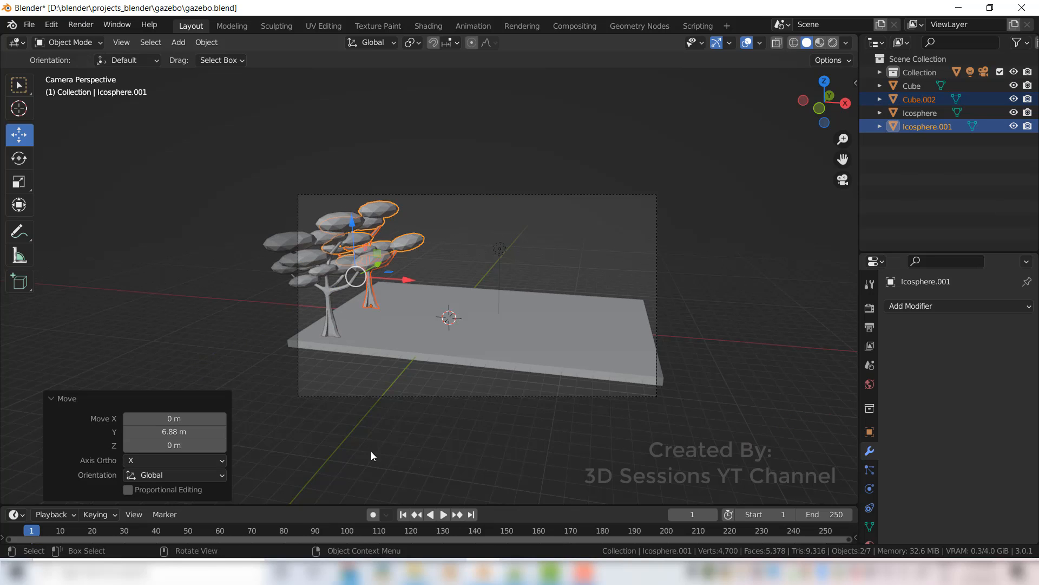
Step: Scale the duplicated rear tree taller along the Z axis
key("s")
key("z")
left_click(520, 87)
Step: Scale the front tree's trunk and foliage together to about 0.867 along Z
scroll(459, 292, "up", 4)
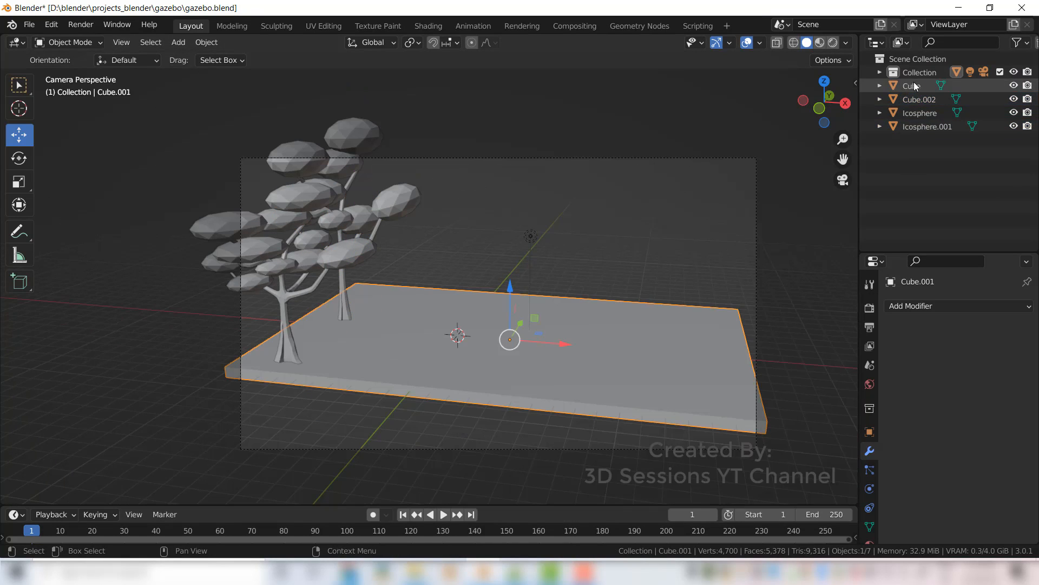
left_click(914, 85)
left_click(252, 248, "shift")
key("s")
key("z")
left_click(274, 391)
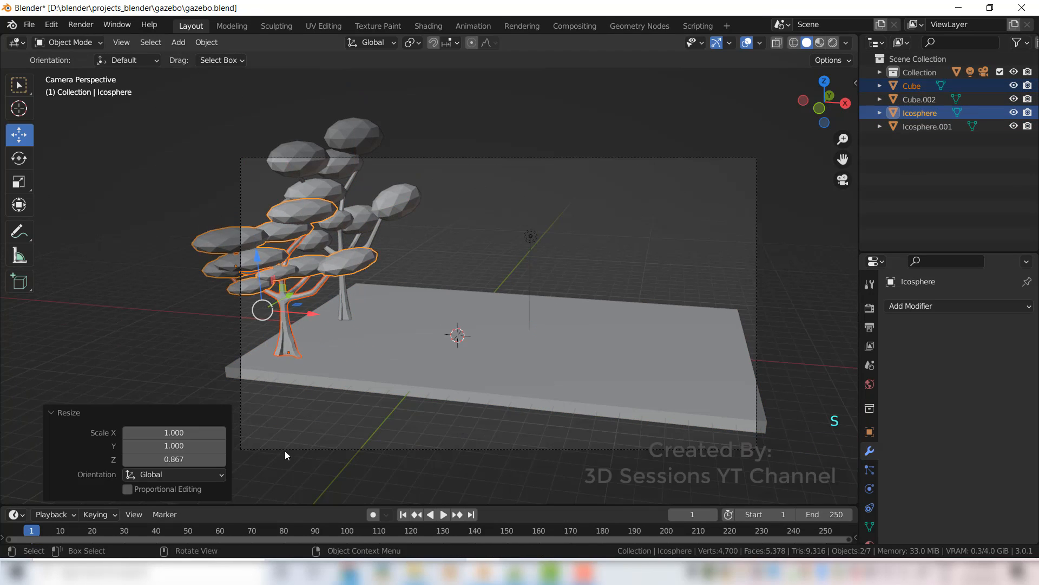
Step: Narrow the front tree along the X axis and clear its selection
key("s")
key("x")
left_click(292, 434)
left_click(164, 391)
left_click(164, 390)
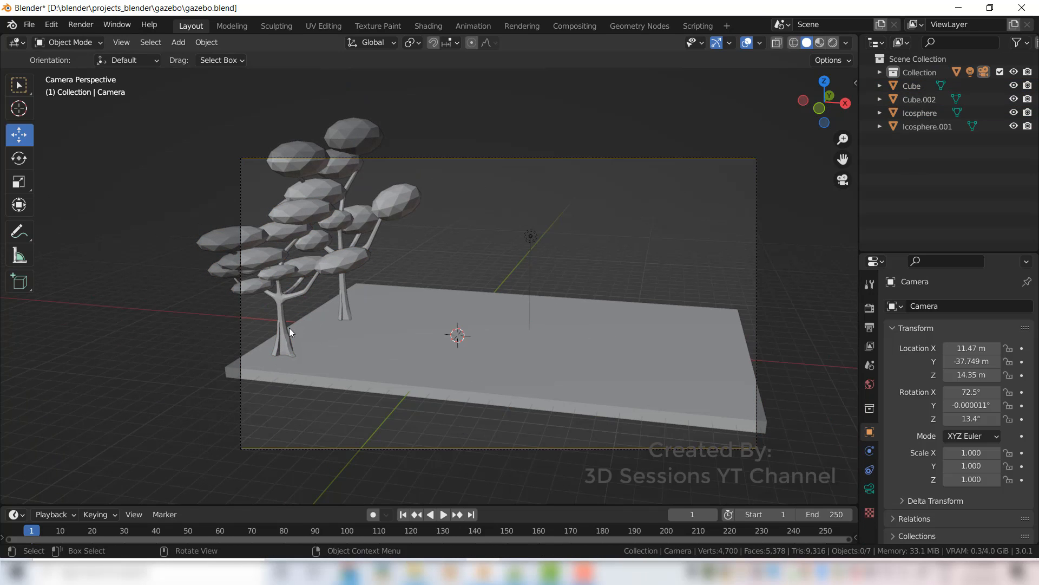
Step: Duplicate the front tree's trunk and foliage and move the copy about 11.4 m along Y and 10.75 m along X
left_click(284, 330)
left_click(279, 273, "shift")
key("shift+d")
left_click(334, 382)
key("g")
key("y")
left_click(409, 295)
key("g")
key("x")
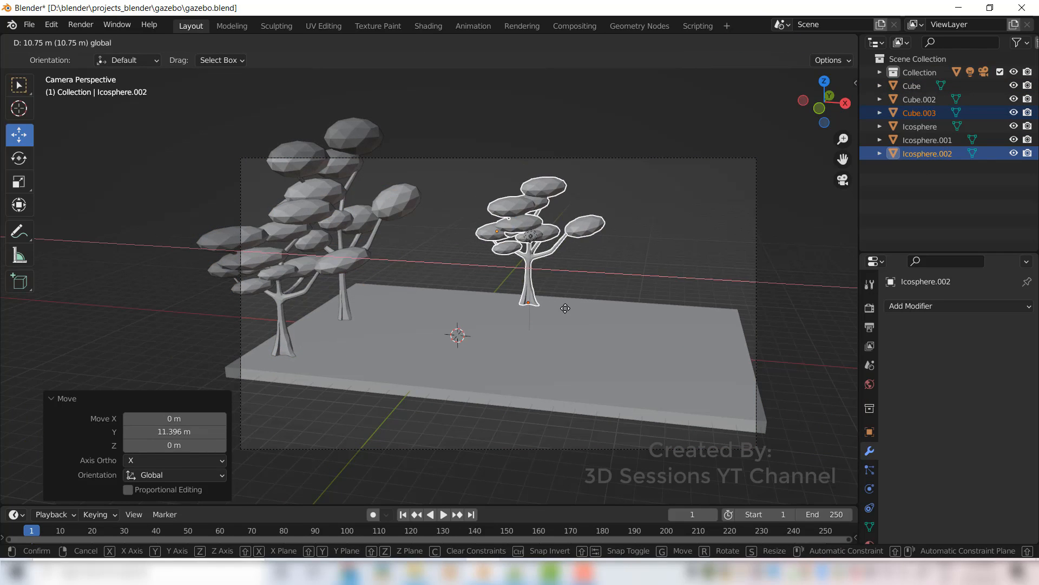
left_click(563, 307)
key("s")
key("z")
left_click(485, 477)
left_click(843, 277)
key("ctrl+z")
key("ctrl+z")
Step: Enlarge the rear middle tree uniformly and place a duplicate of it about 12.35 m further along X
key("s")
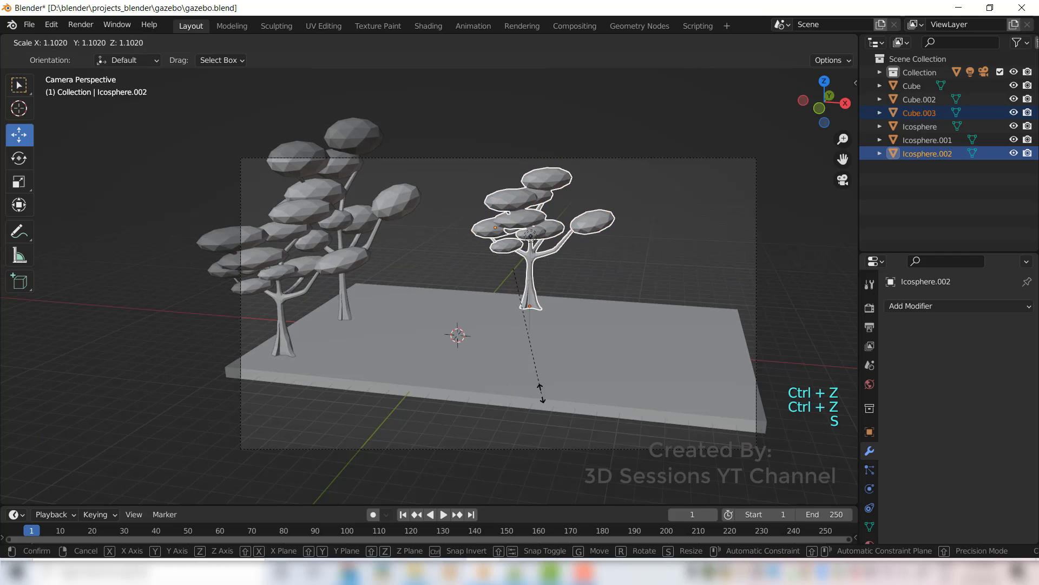
left_click(570, 407)
key("shift+d")
left_click_drag(568, 271, 776, 282)
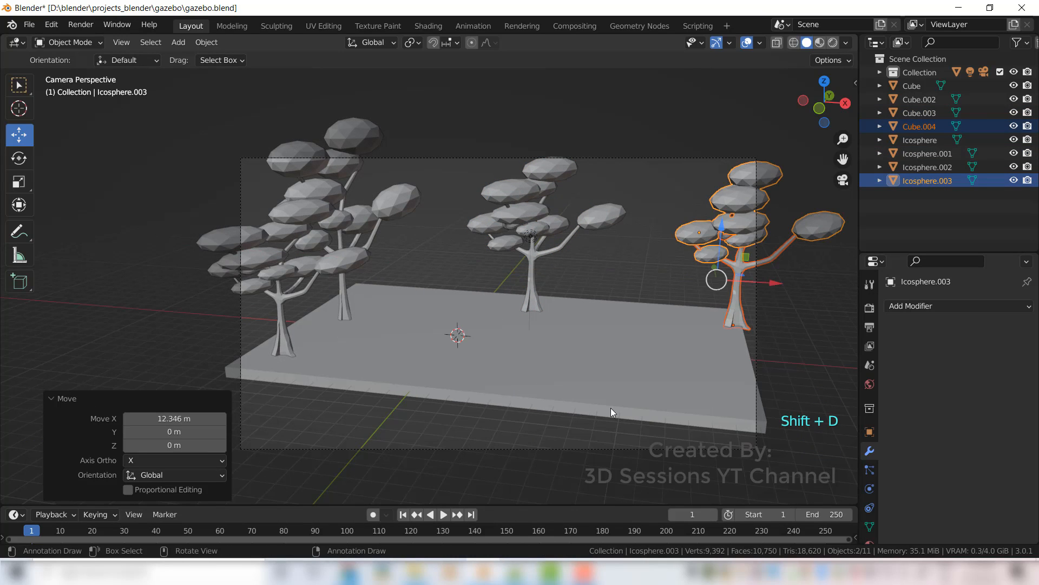
Step: Rotate the newest tree copy to vary its branches and shift it about 1 m along X
left_click(19, 158)
left_click_drag(675, 287, 794, 283)
left_click(19, 135)
Step: Scale the newest tree copy down uniformly and move it about -2.34 m along Y onto the slab
key("s")
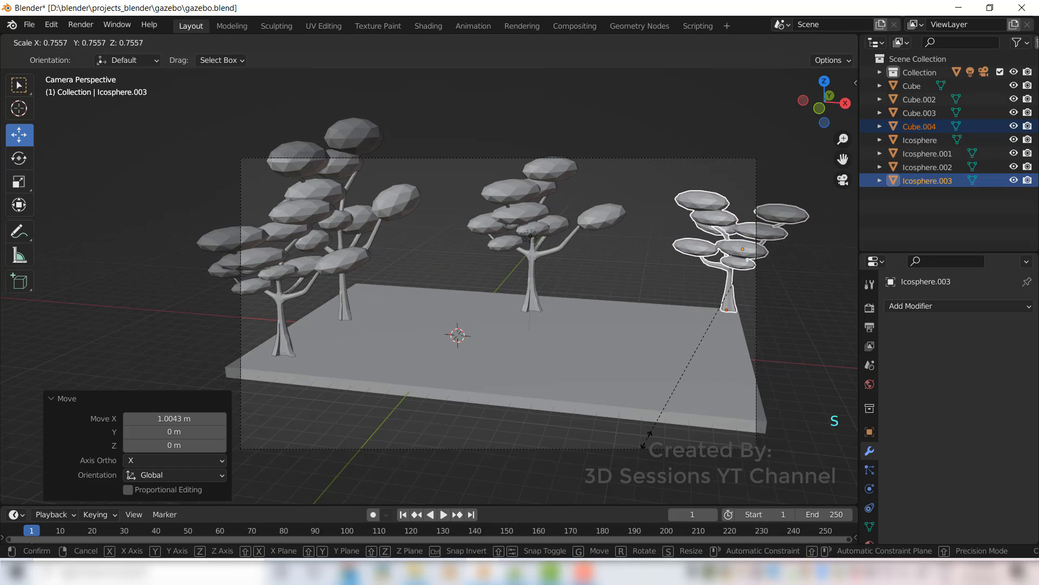
left_click(699, 345)
left_click_drag(739, 226, 739, 240)
key("grave")
left_click_drag(620, 182, 624, 214)
key("KP_0")
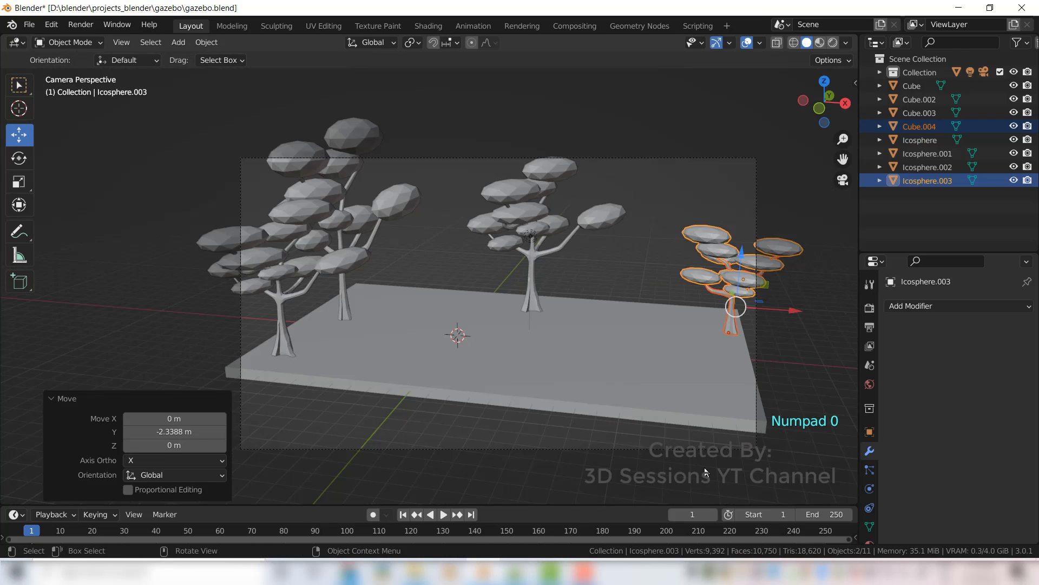
left_click(704, 469)
Step: In top view, move the rear middle tree's trunk and foliage about 1.83 m along Y
key("grave")
left_click(544, 206)
left_click(454, 260)
middle_click_drag(460, 340, 464, 271)
left_click(451, 246, "shift")
left_click(466, 42)
left_click_drag(434, 196, 433, 160)
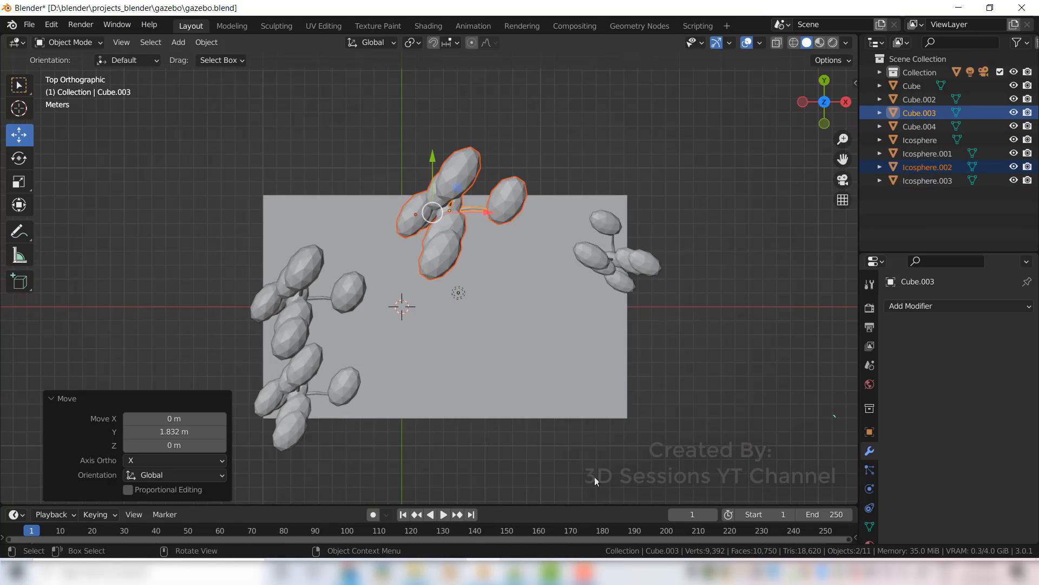
Step: Return to the camera view with nothing selected and save the file
key("KP_0")
left_click(475, 450)
left_click(531, 476)
key("ctrl+s")
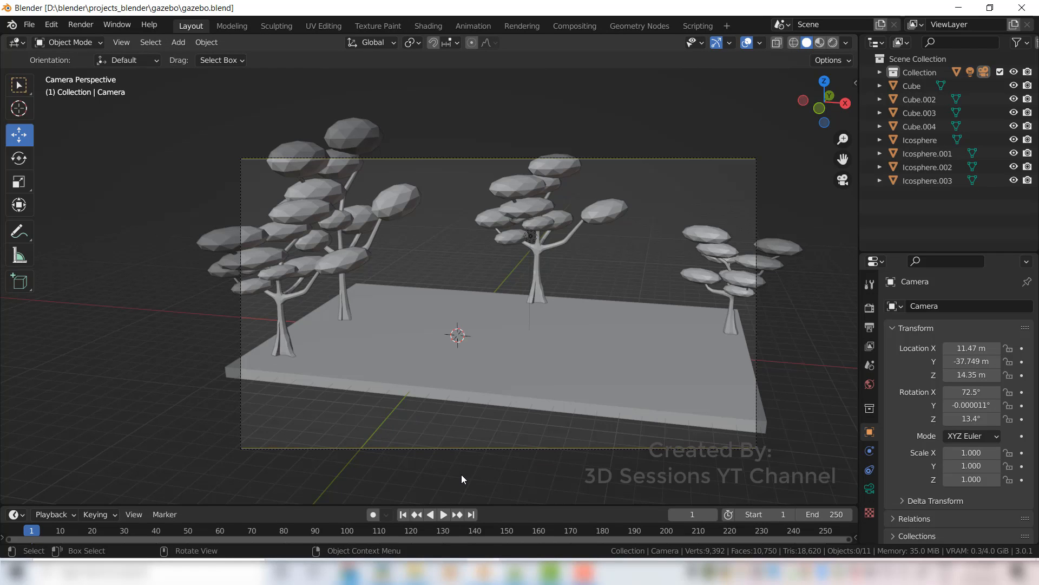
Step: Add a 2 m cube at the world origin and raise it about 1.82 m along Z
key("shift+a")
mouse_move(418, 284)
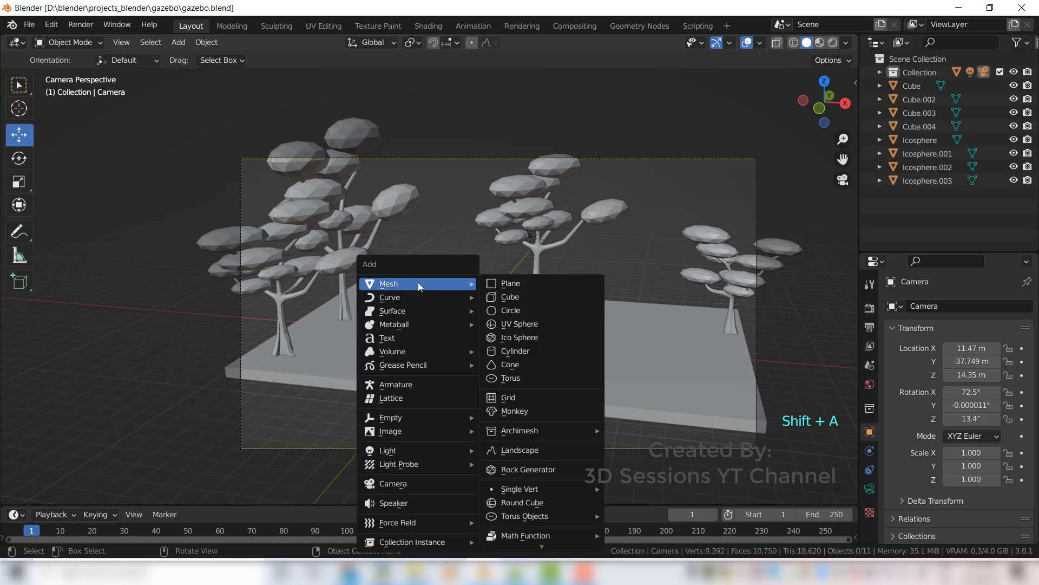
left_click(522, 295)
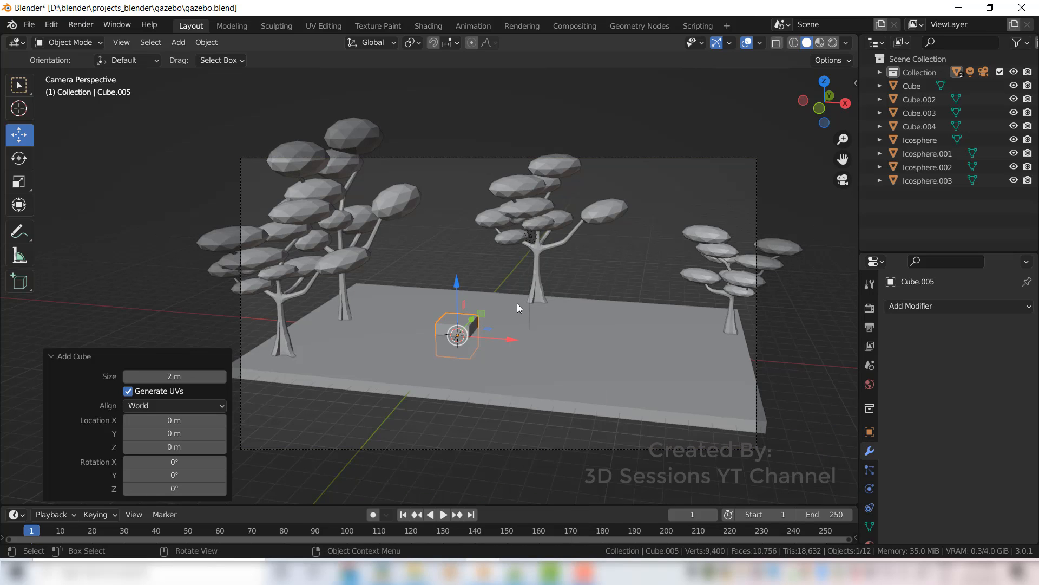
left_click_drag(459, 284, 463, 251)
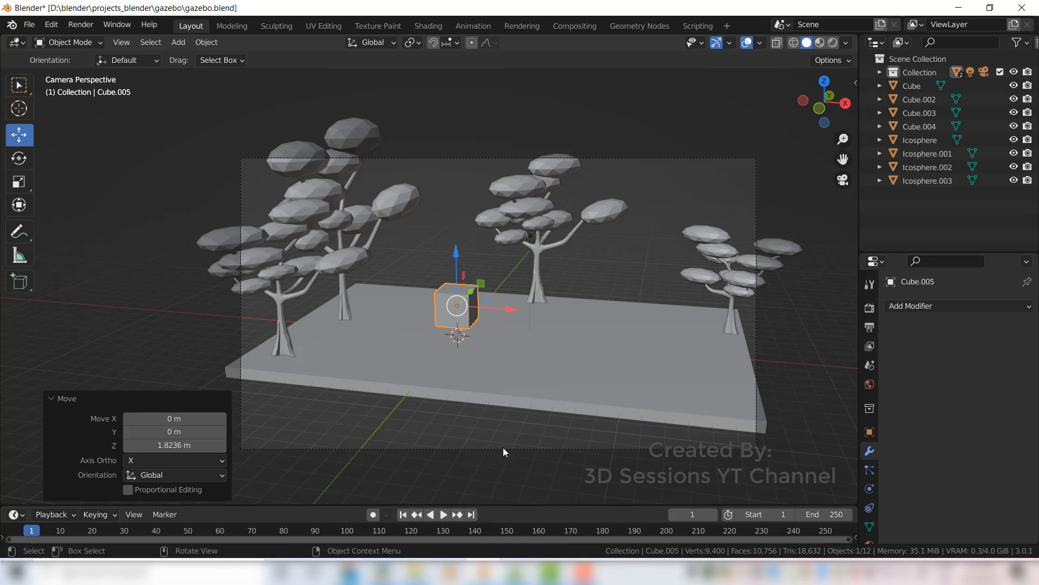
Step: Isolate the new cube in local view and flatten it to about 0.078 along Z
key("KP_Divide")
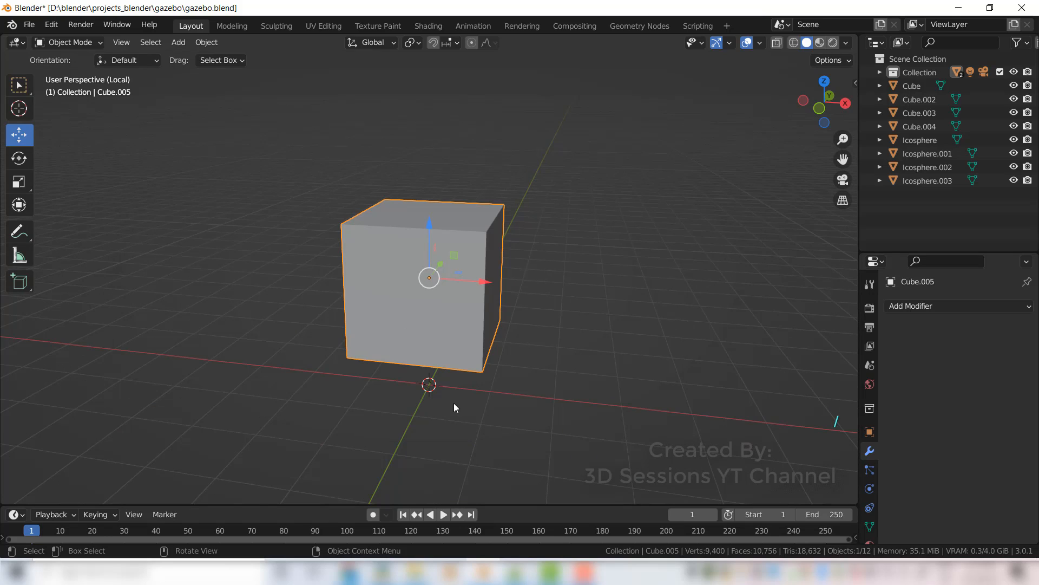
key("s")
key("z")
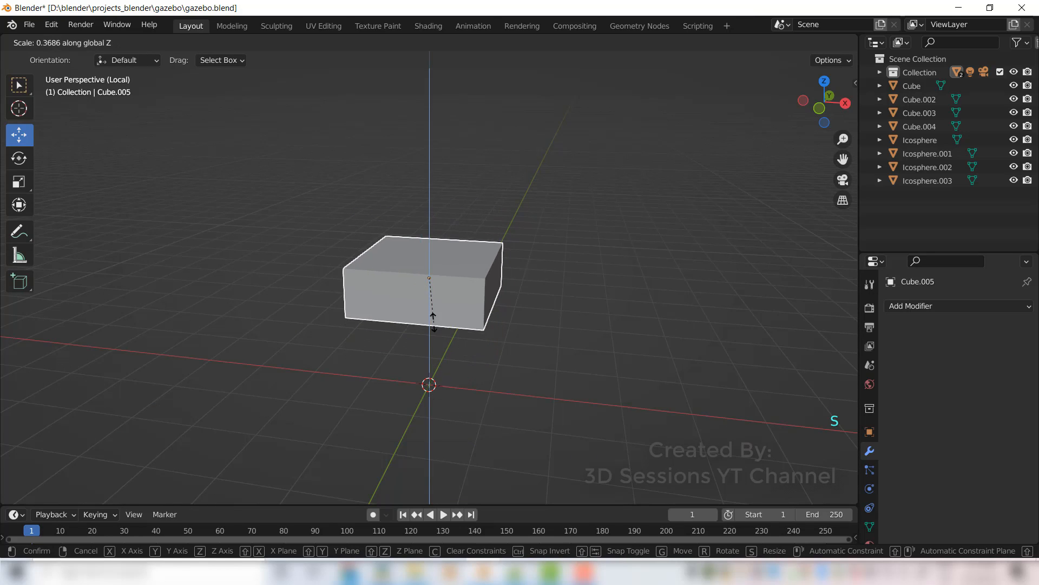
left_click(431, 283)
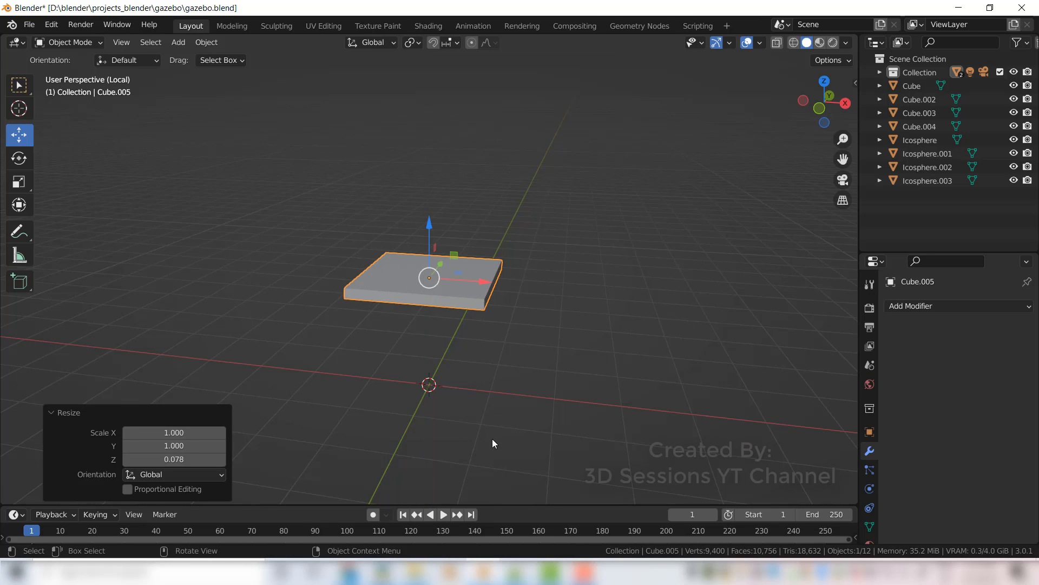
Step: Widen the flattened cube equally along X and Y with Z locked, and clear its selection
key("s")
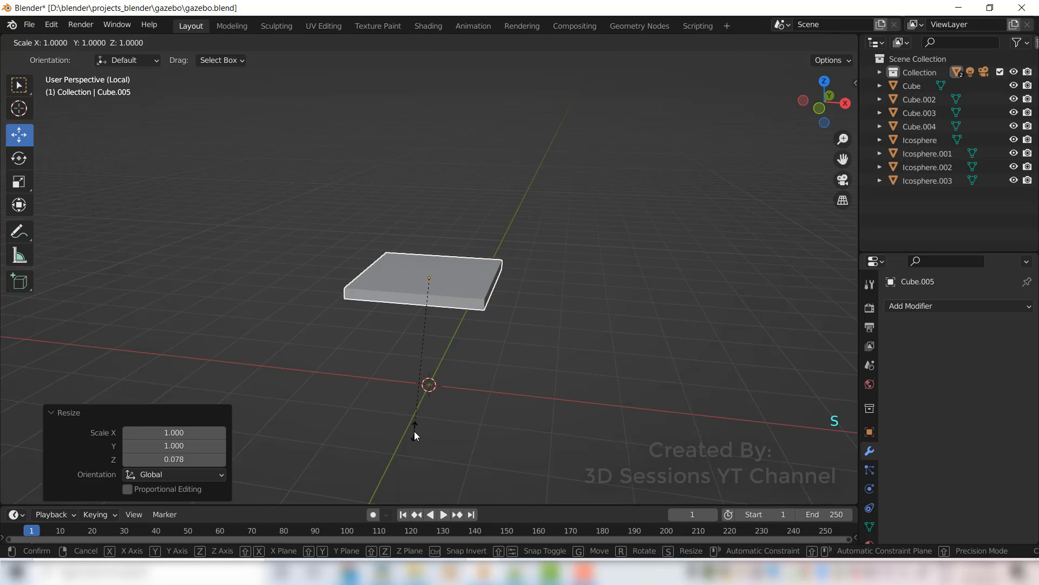
key("shift+z")
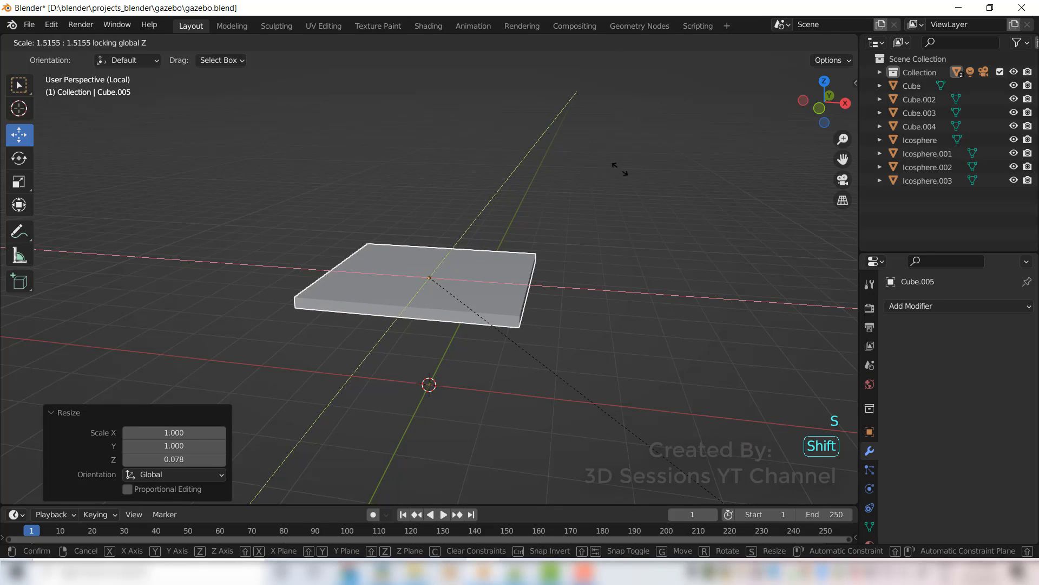
left_click(715, 454)
left_click(460, 432)
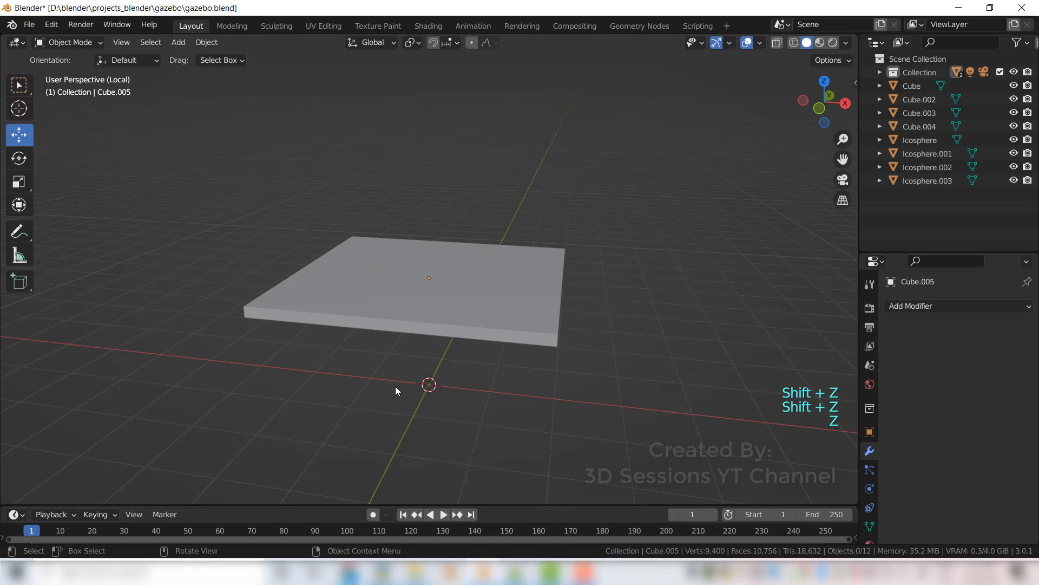
Step: Add two centred loop cuts running along Y to the flattened cube's mesh in Edit Mode
left_click(405, 299)
key("Tab")
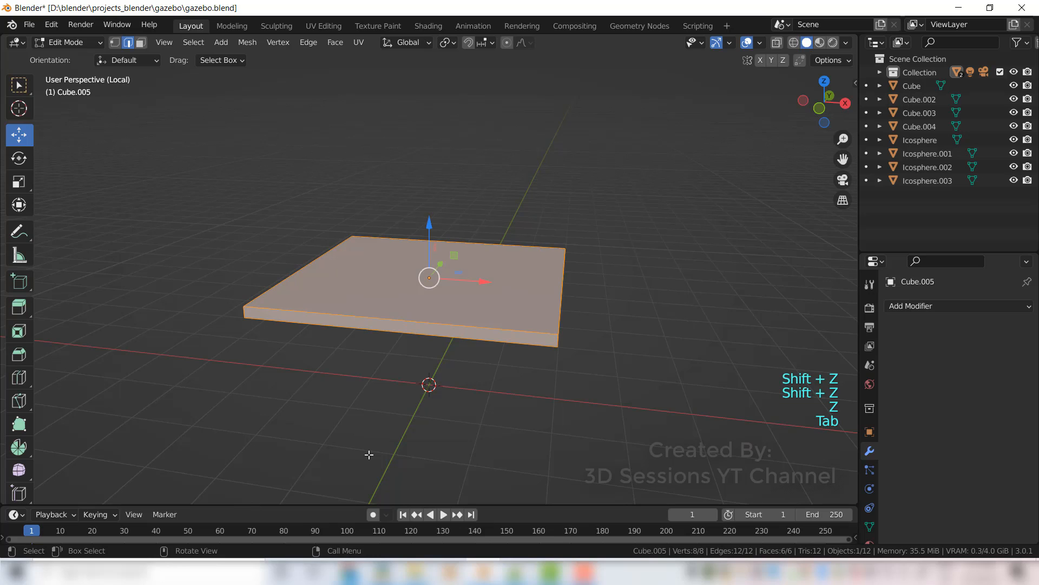
left_click(345, 432)
middle_click_drag(345, 432, 360, 437)
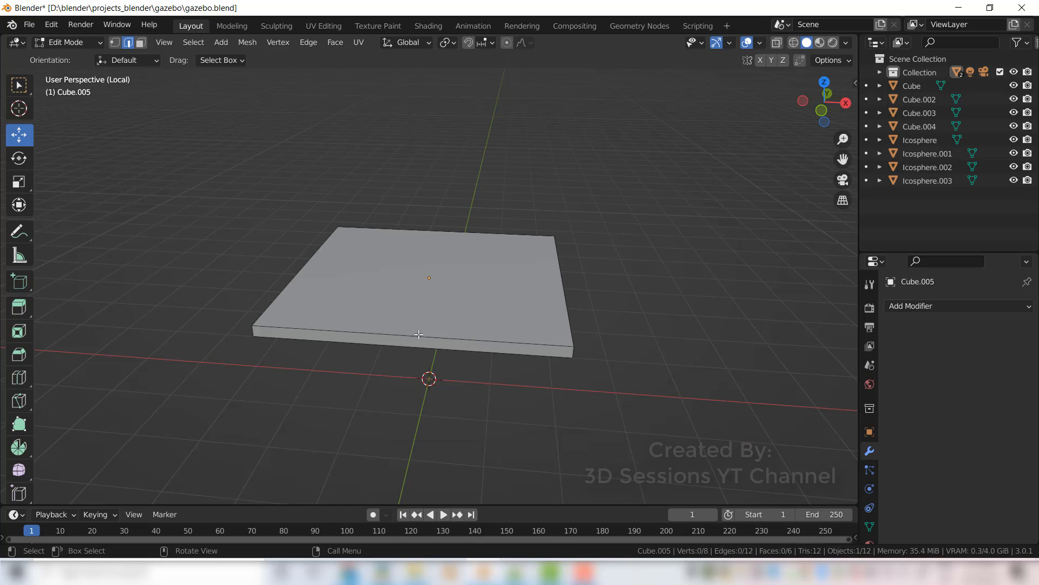
key("ctrl+r")
scroll(418, 335, "up", 1)
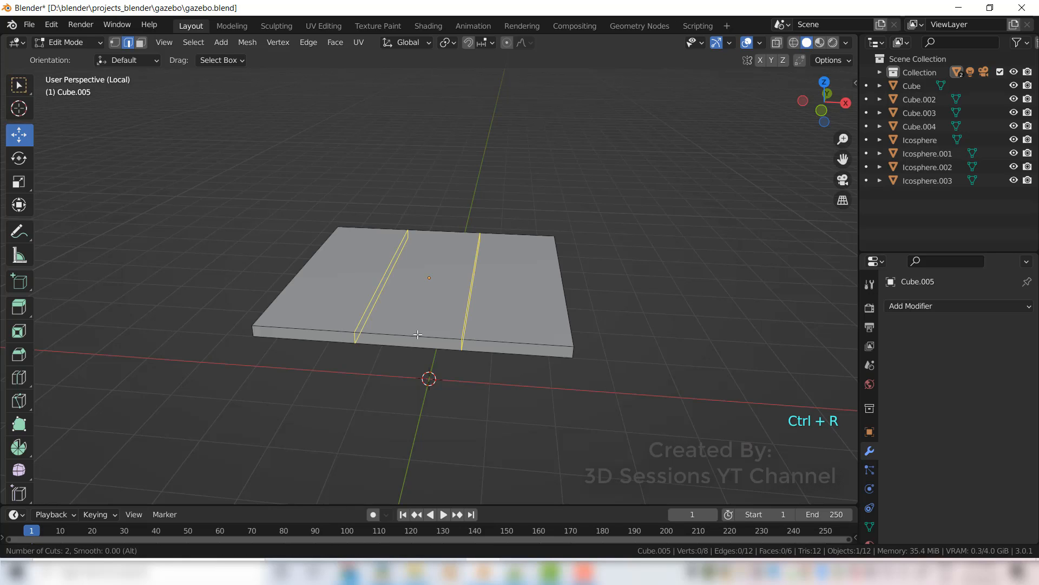
left_click(417, 334)
right_click(418, 334)
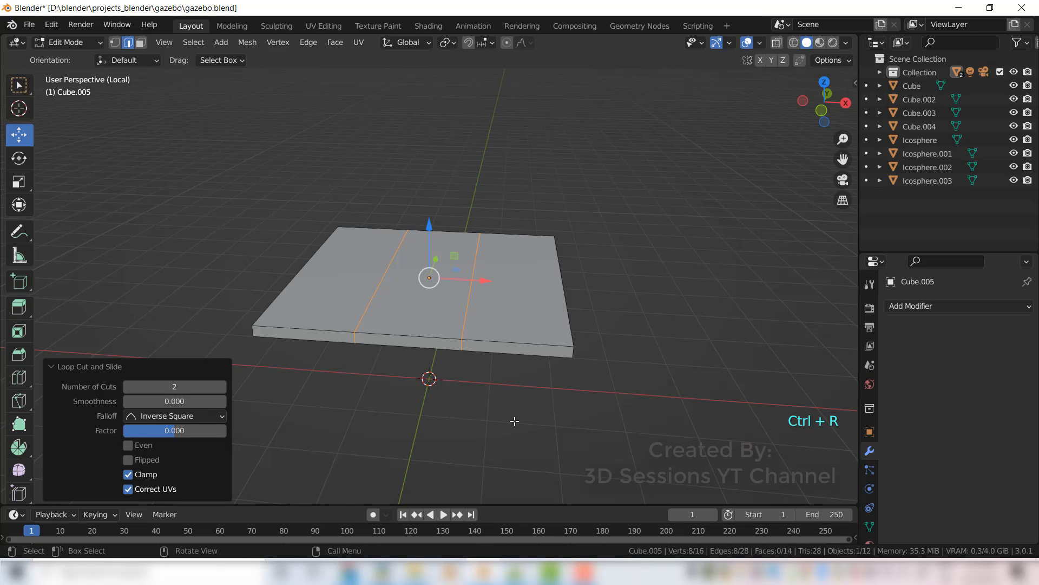
Step: Spread the two loop cuts toward the side edges by scaling them to about 2.678 along X
key("s")
key("x")
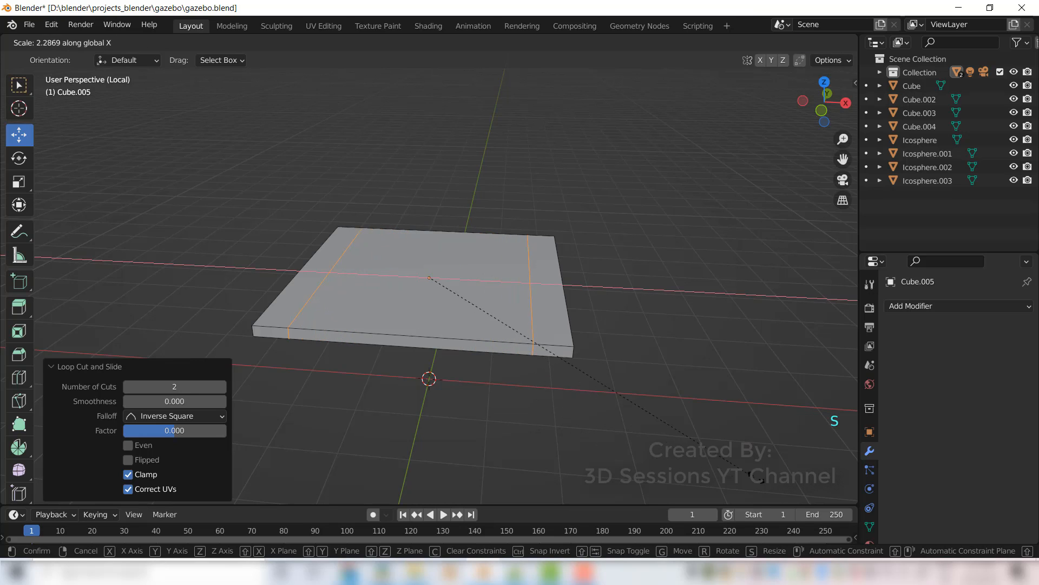
left_click(817, 498)
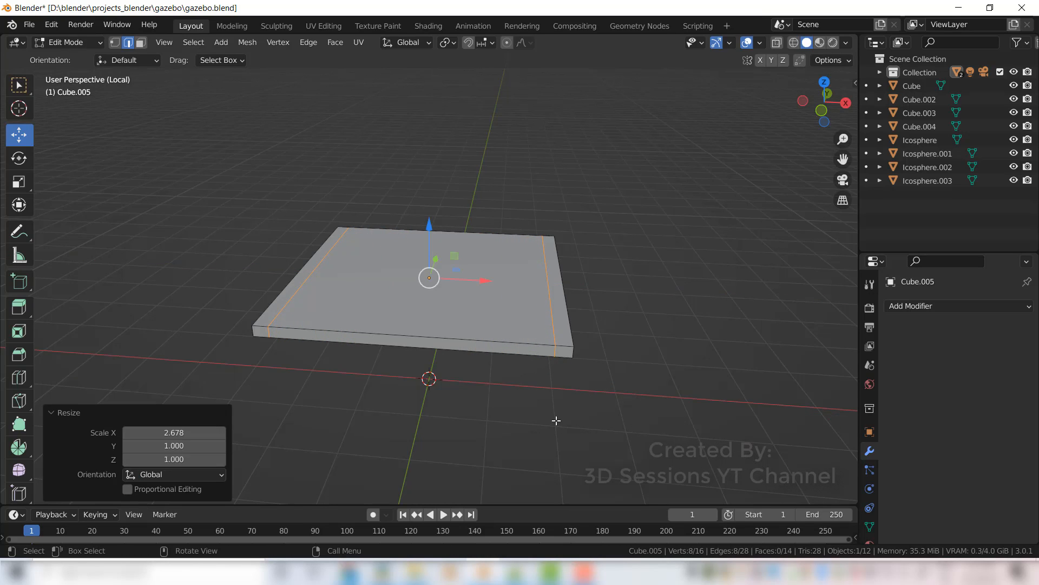
Step: Add two loop cuts running along X and spread them toward the front and rear edges with a Y scale of about 2.758
key("ctrl+r")
scroll(563, 307, "up", 1)
left_click(563, 306)
right_click(483, 450)
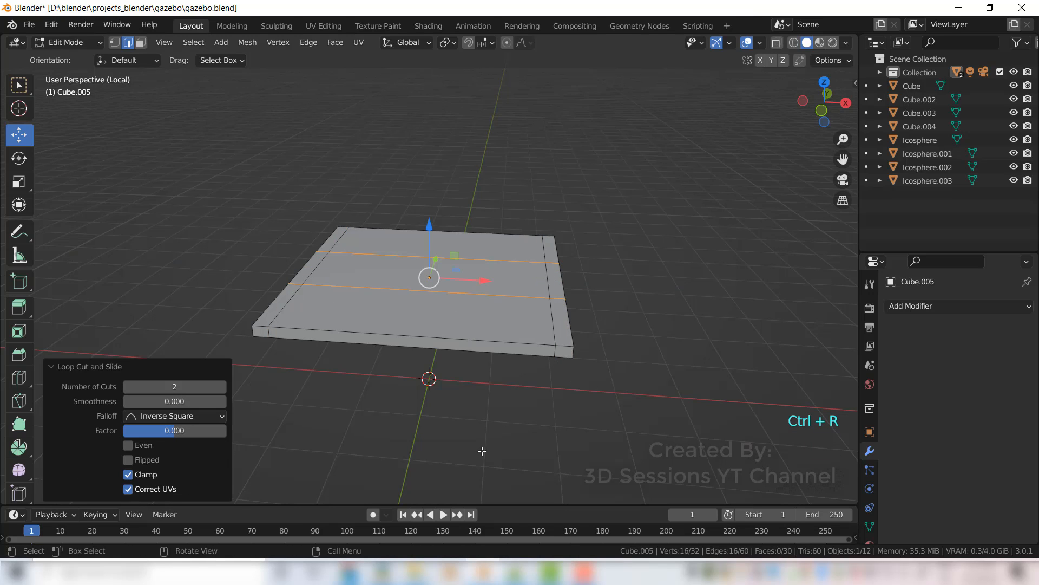
key("s")
key("y")
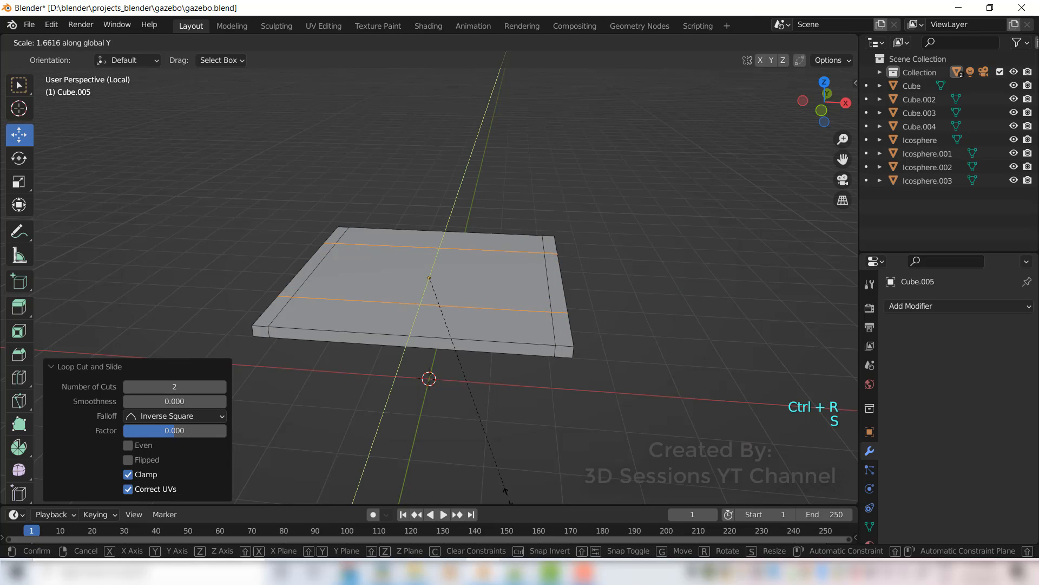
left_click(530, 196)
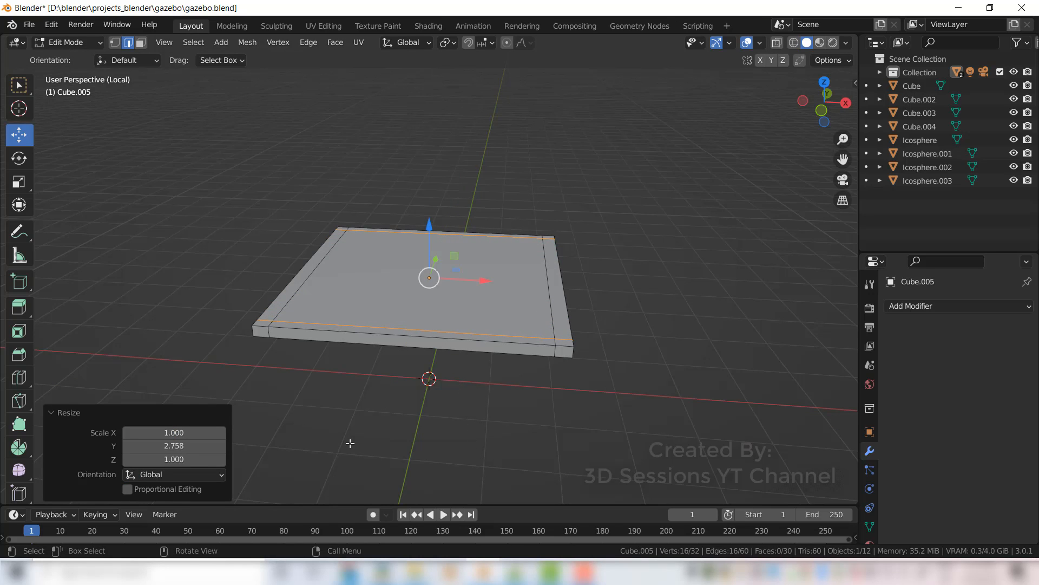
Step: Extrude the platform's four top corner faces upward about 2.39 m as posts and clear the selection
key("3")
left_click(263, 324)
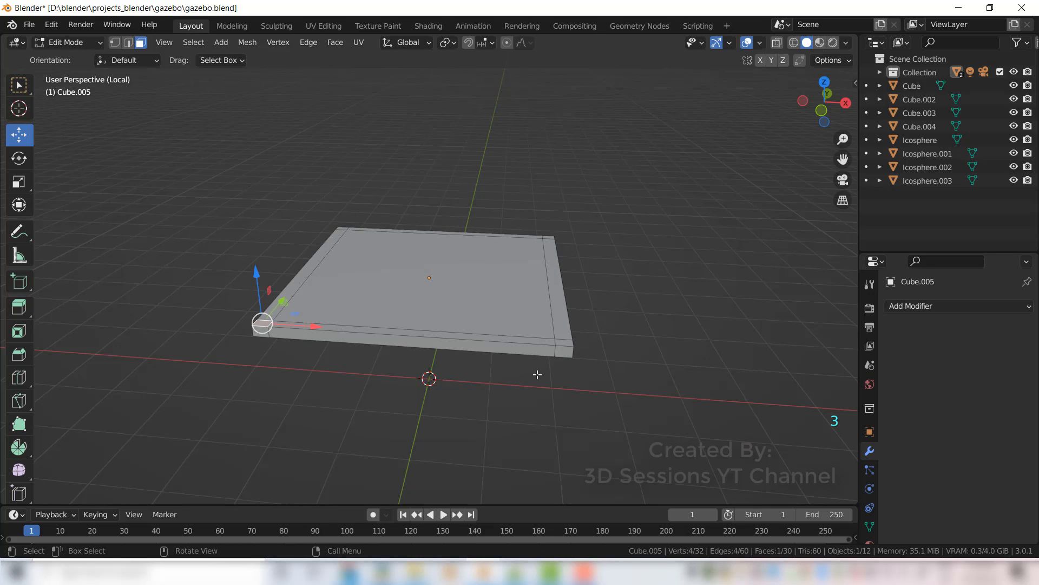
left_click(564, 343, "shift")
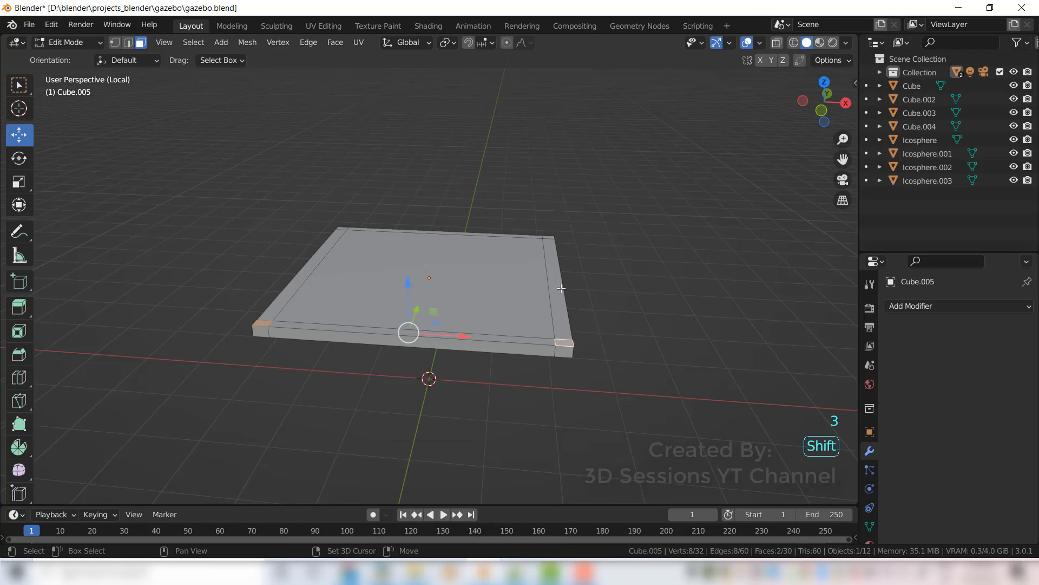
left_click(547, 237, "shift")
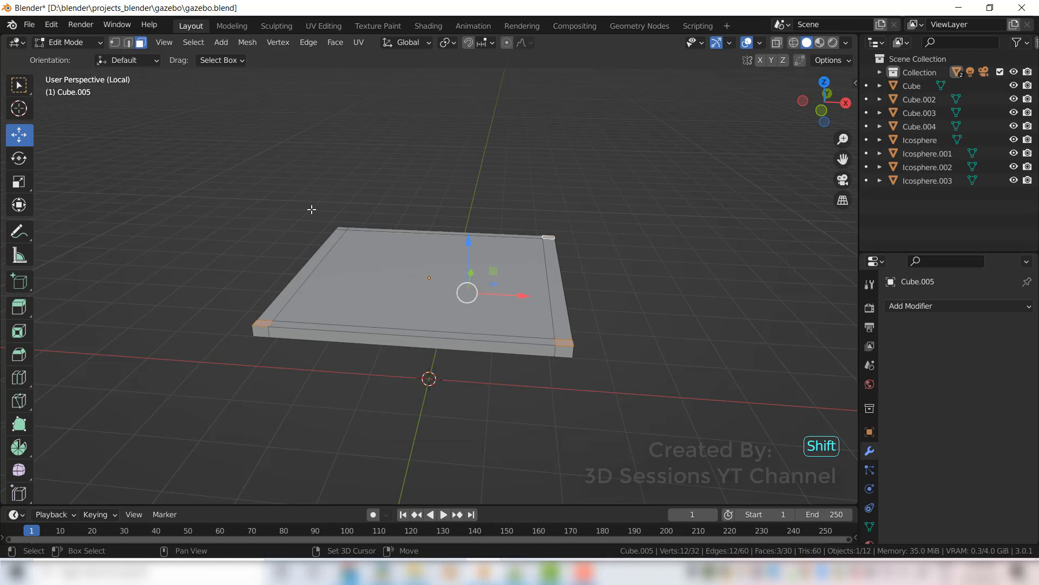
left_click(341, 228, "shift")
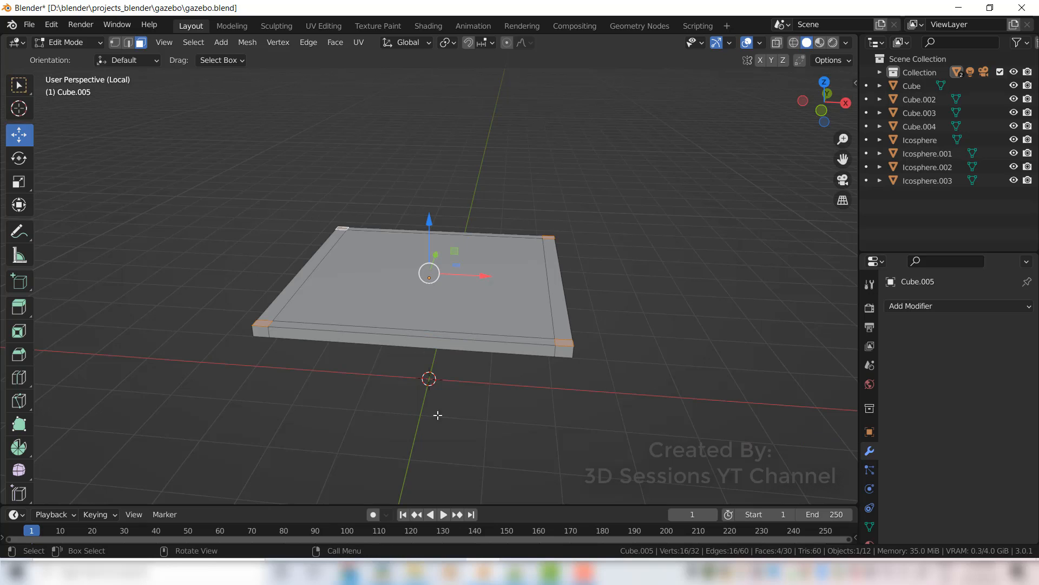
key("grave")
left_click(275, 351)
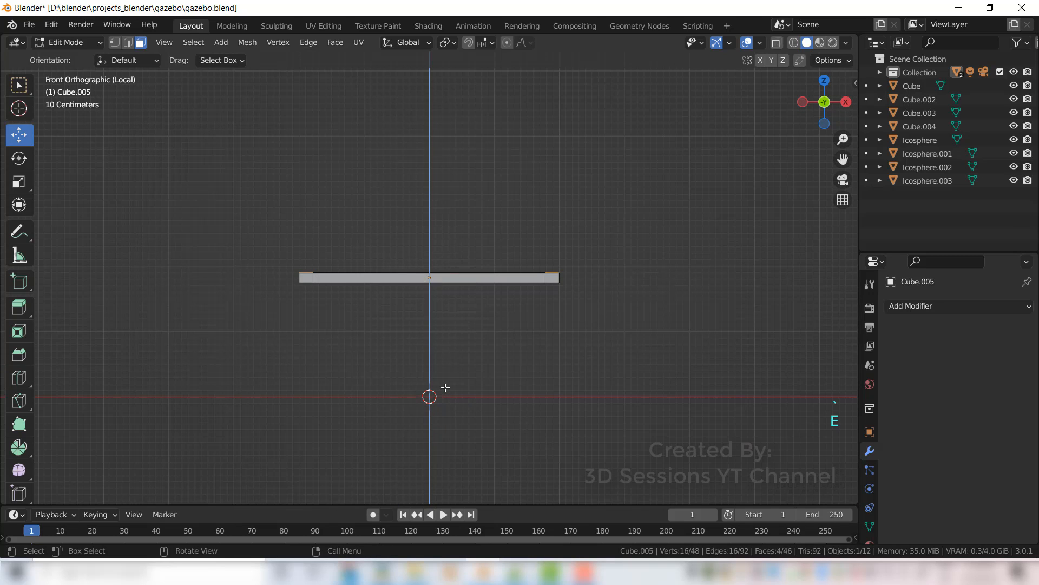
key("e")
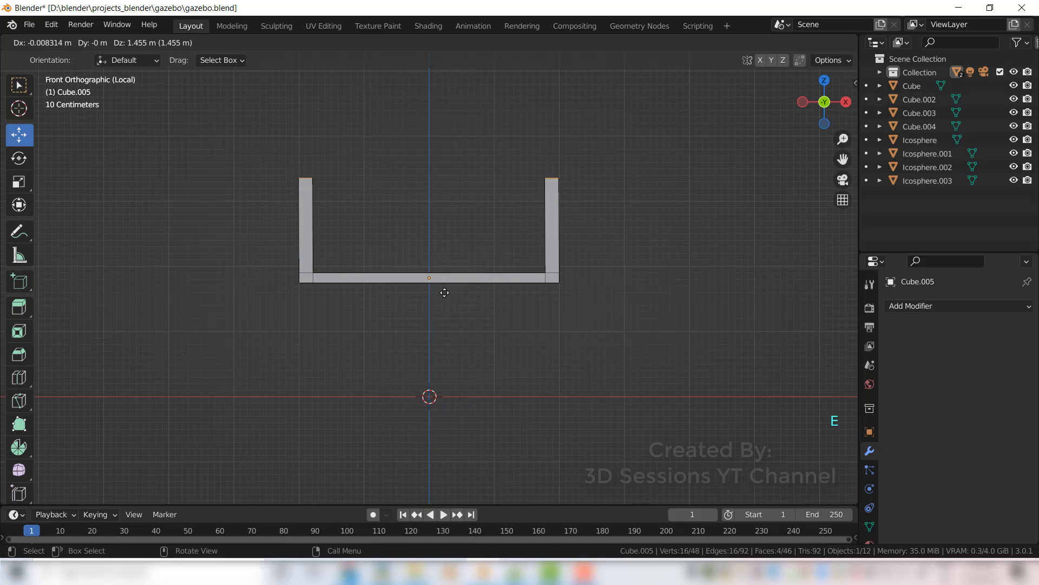
left_click(447, 231)
middle_click_drag(492, 316, 475, 382)
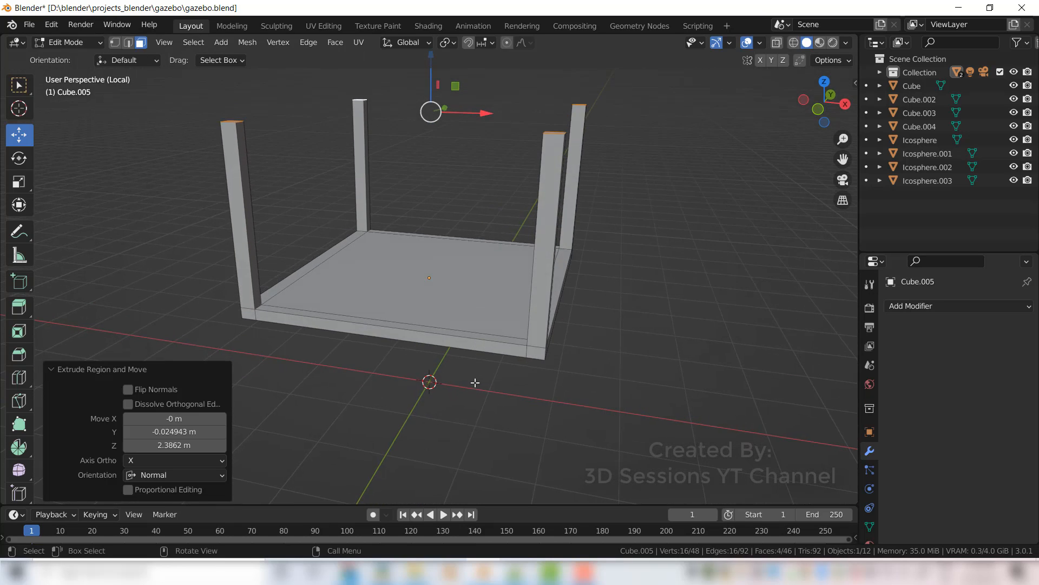
key("alt+a")
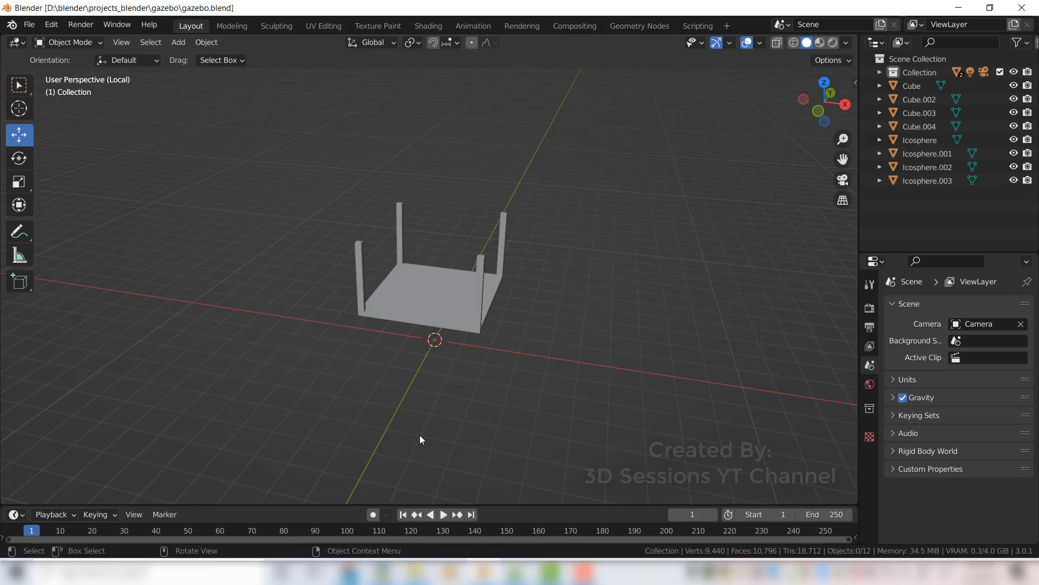
Step: Add a cube at the origin and scale it uniformly to about 2.458 so it overhangs the gazebo platform in plan
key("shift+a")
mouse_move(419, 287)
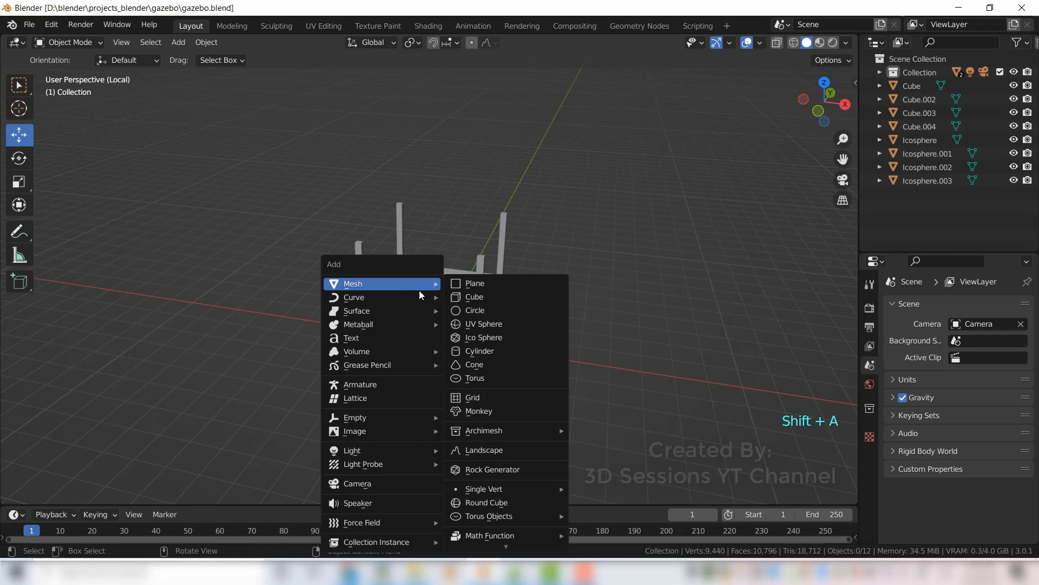
left_click(479, 299)
key("grave")
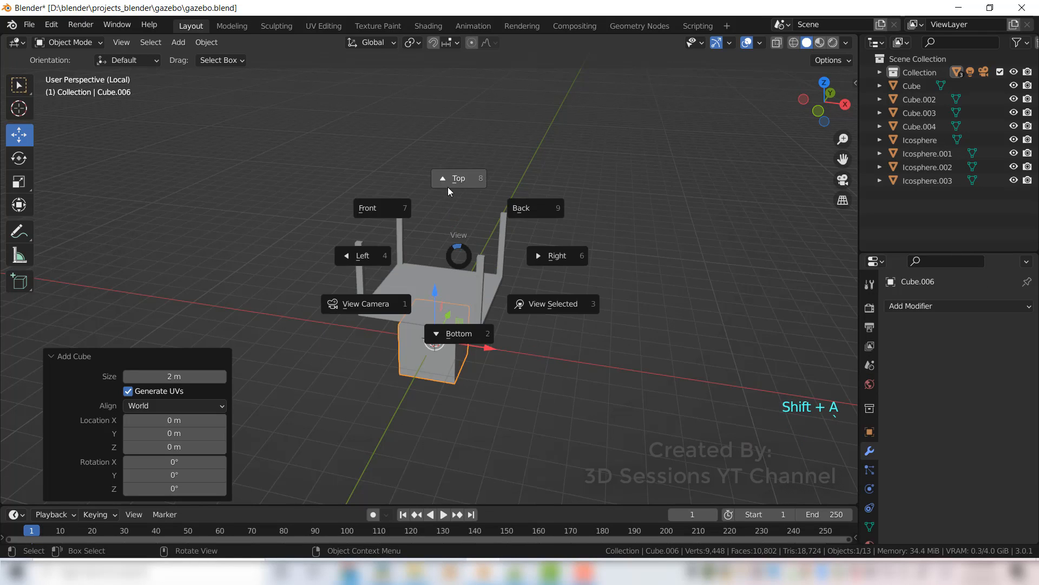
left_click(447, 185)
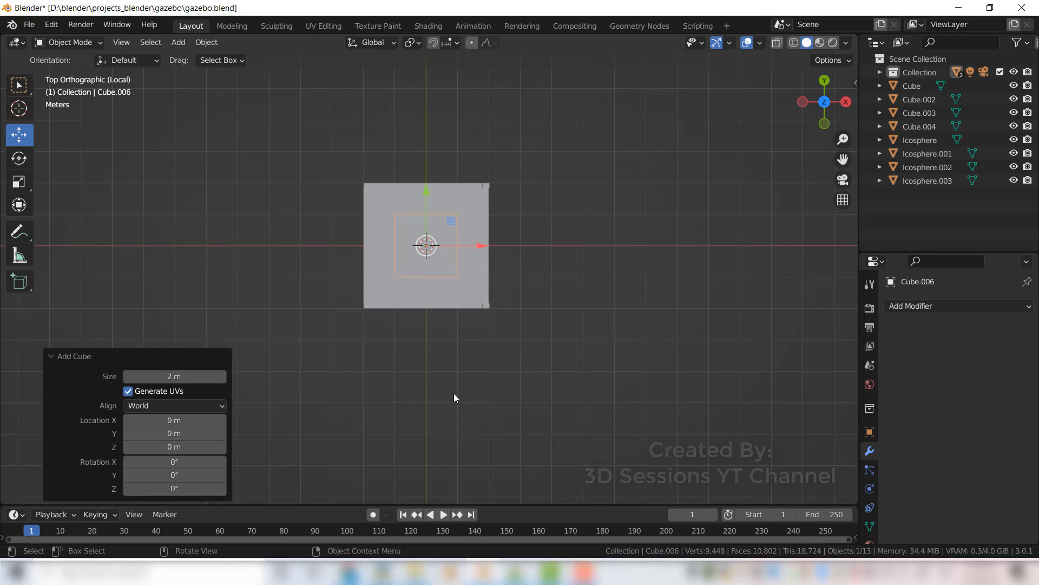
key("s")
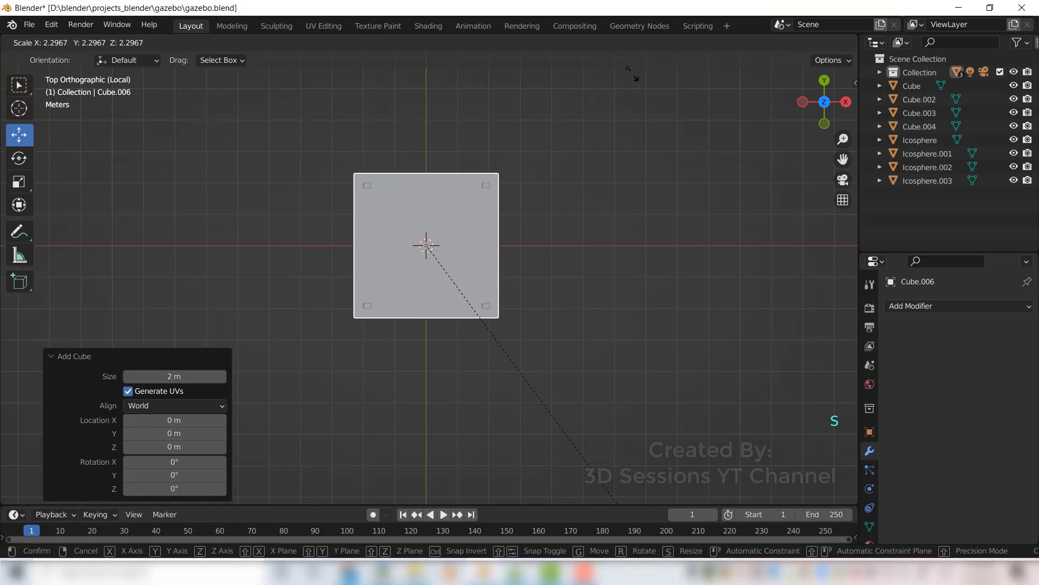
left_click(641, 96)
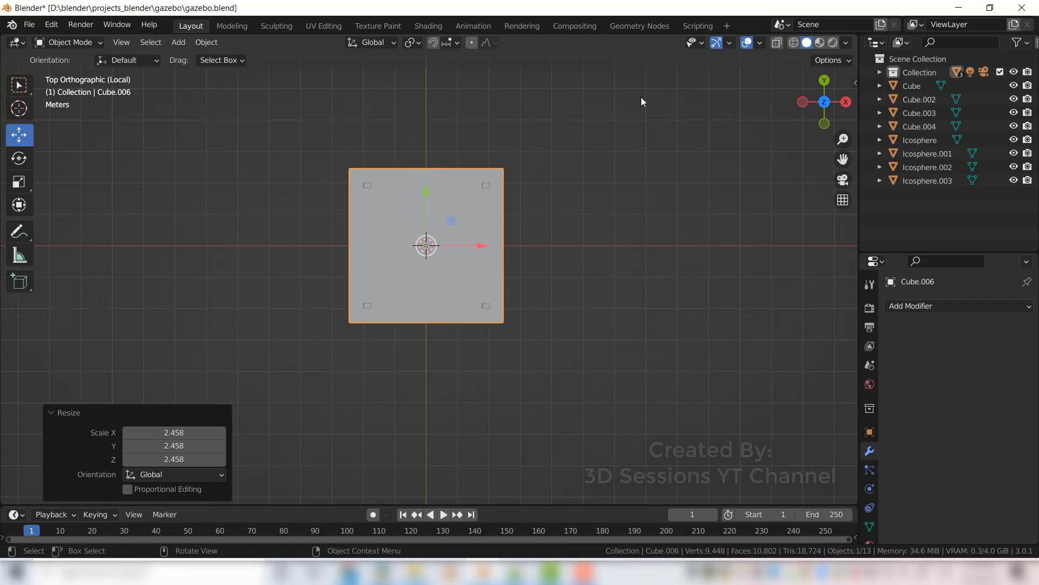
Step: Flatten the scaled cube into a roof slab with successive Z scales of about 0.313 and 0.257, using X-ray display
key("alt+z")
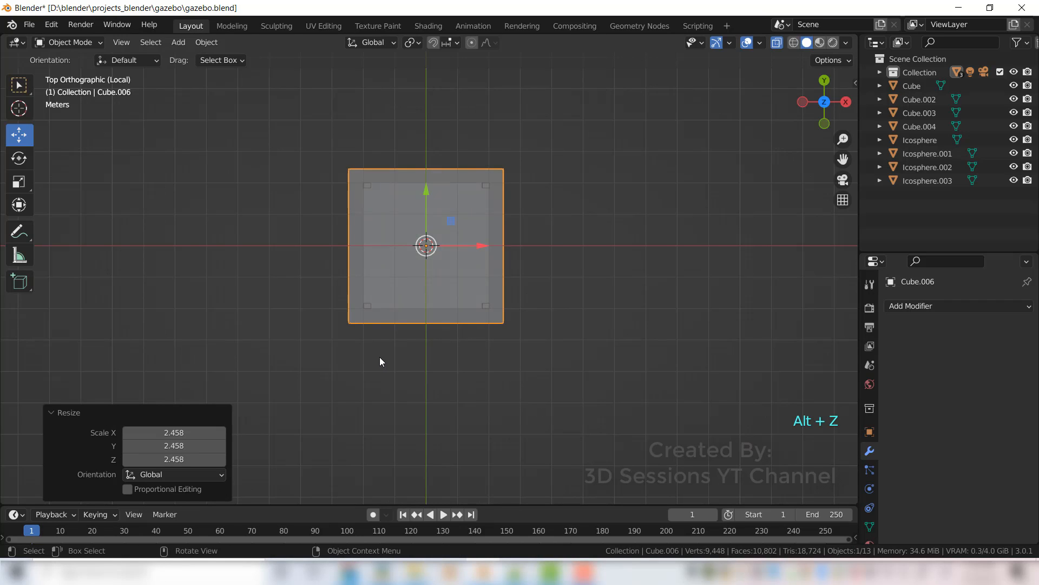
key("grave")
left_click(283, 311)
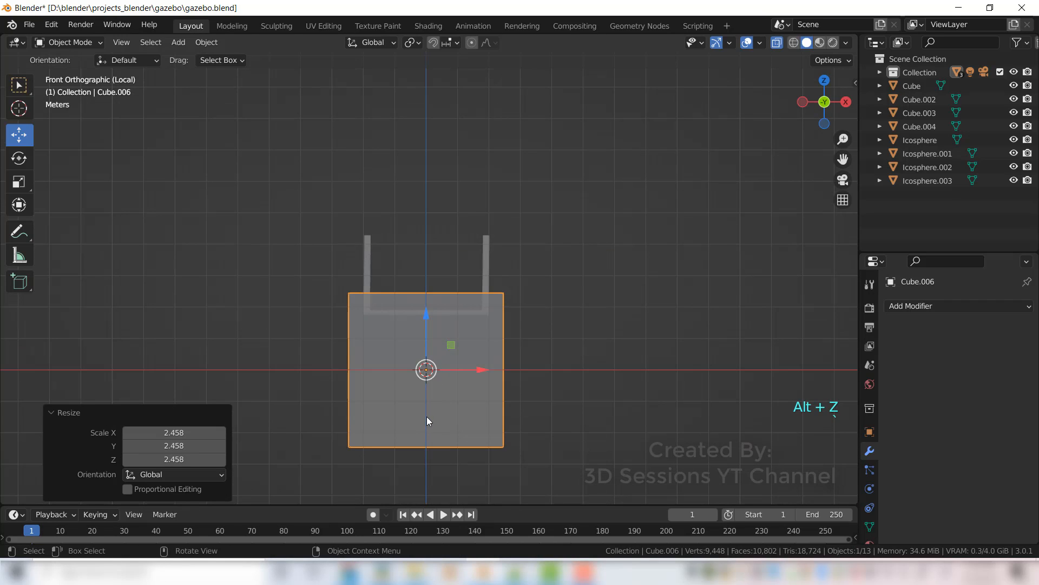
key("s")
key("z")
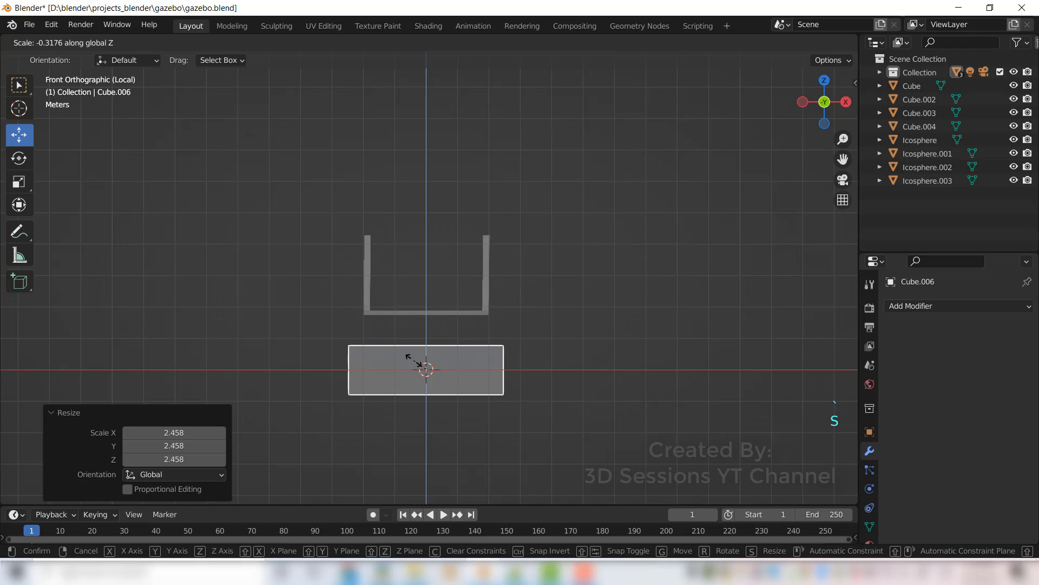
left_click(419, 376)
key("s")
key("z")
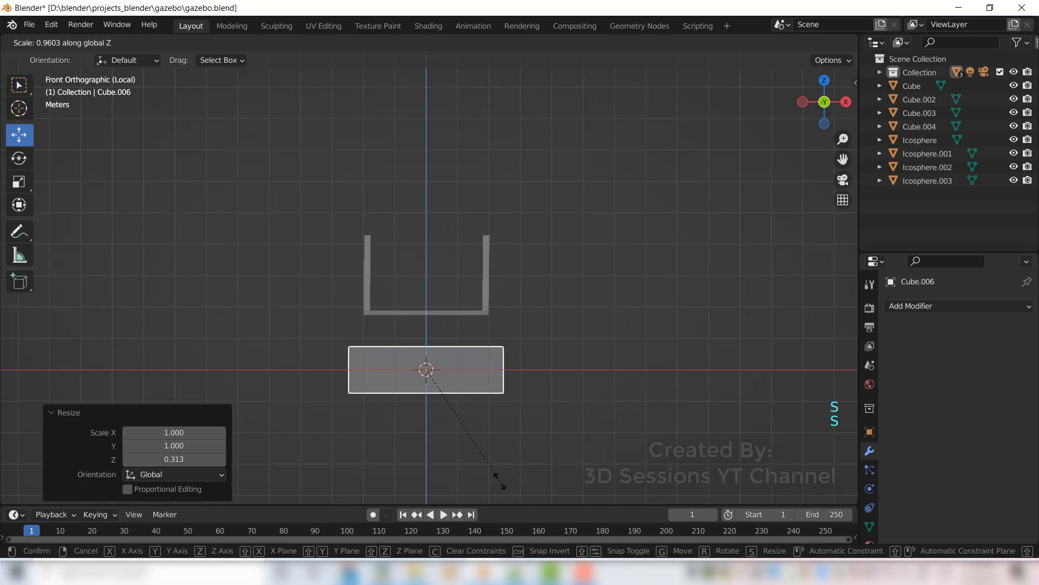
left_click(452, 394)
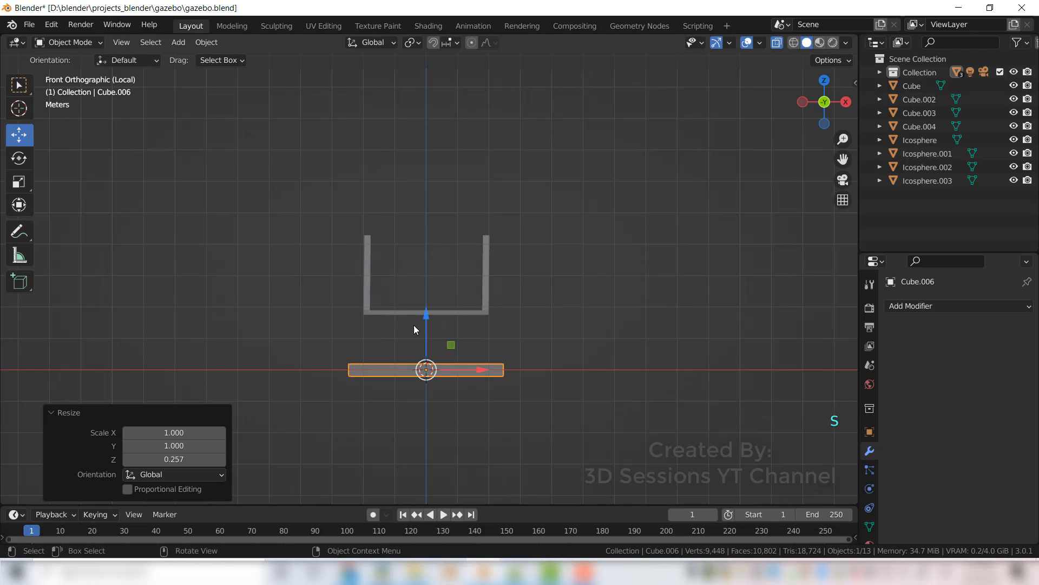
Step: Raise the roof slab about 4.448 m along Z to the post tops, and turn X-ray display off
left_click_drag(427, 313, 432, 164)
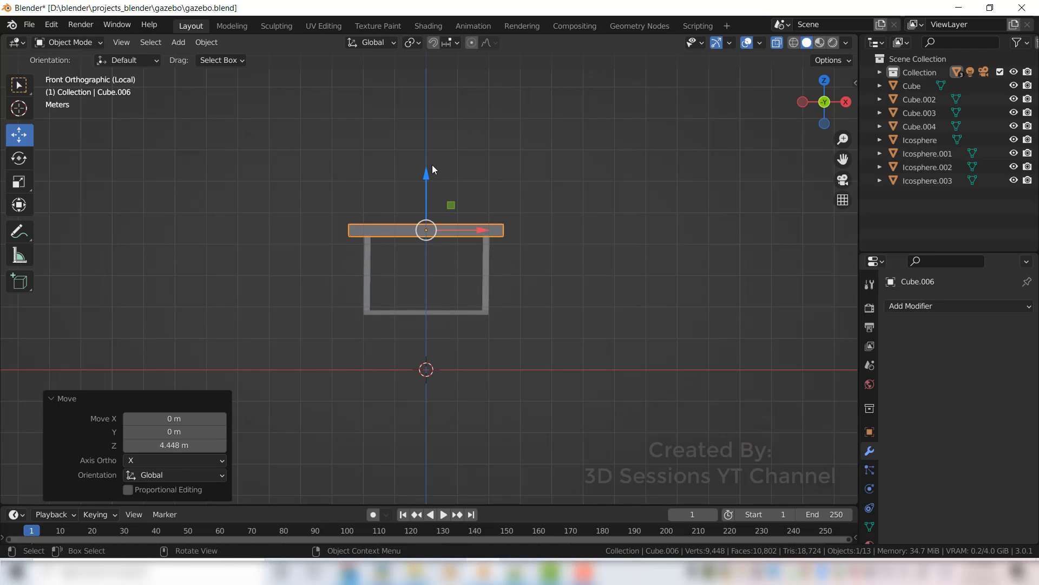
key("alt+z")
scroll(411, 386, "up", 4)
left_click(455, 421)
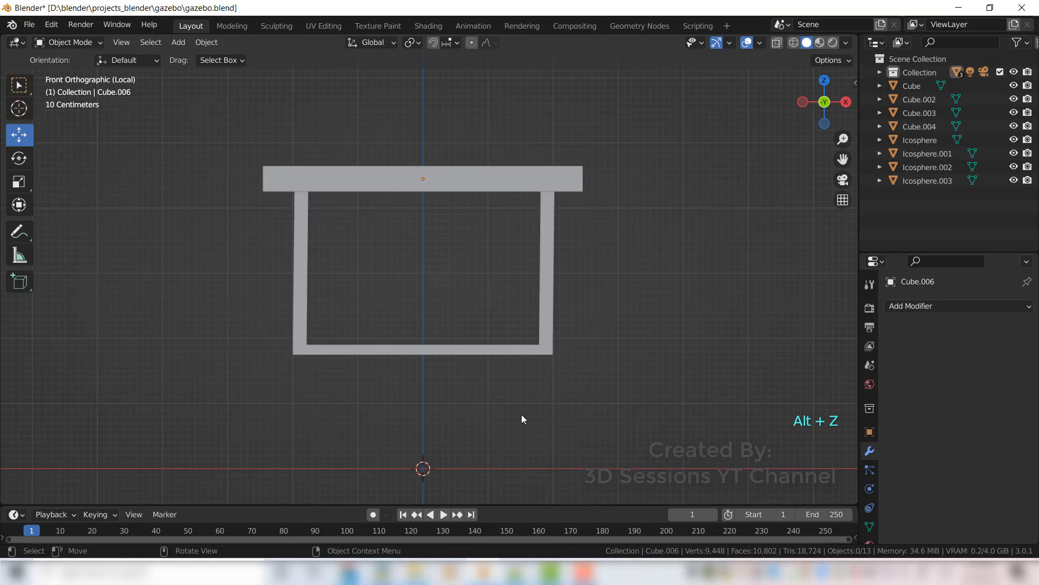
Step: Thin the roof slab to about half its height along Z and lower it back onto the post tops
left_click(427, 184)
key("s")
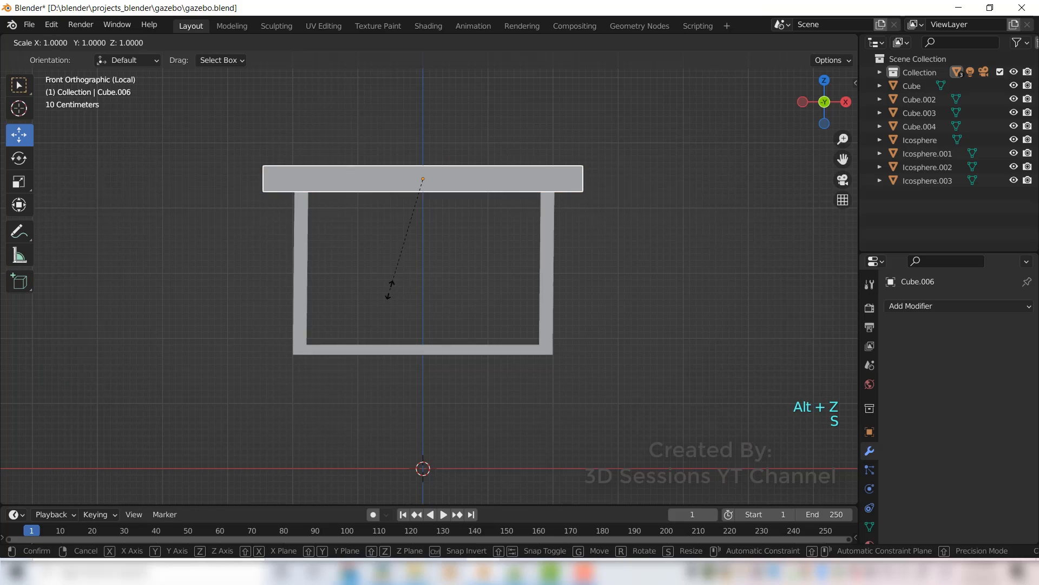
key("z")
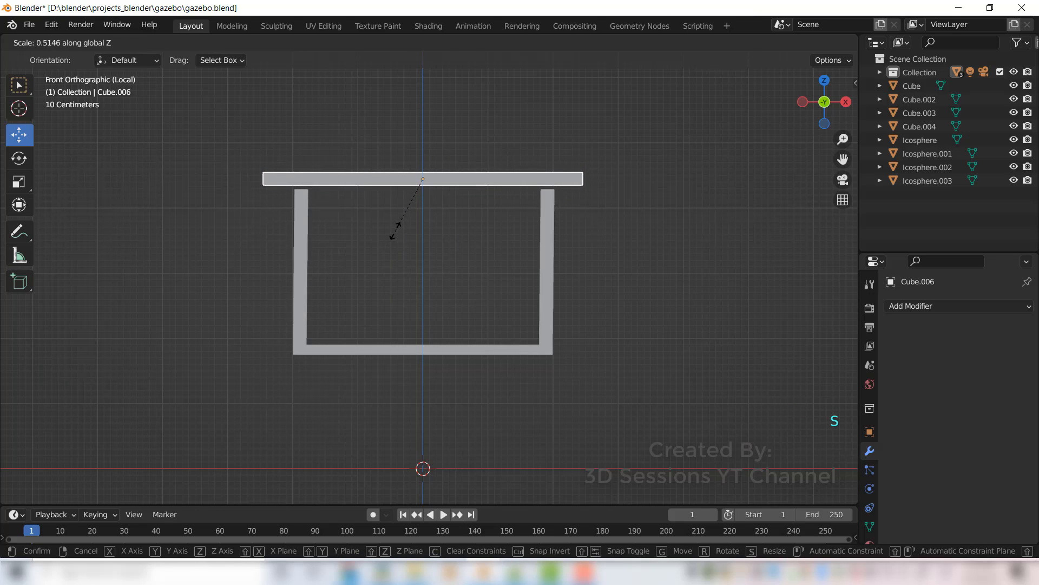
left_click(394, 228)
left_click_drag(421, 118, 420, 122)
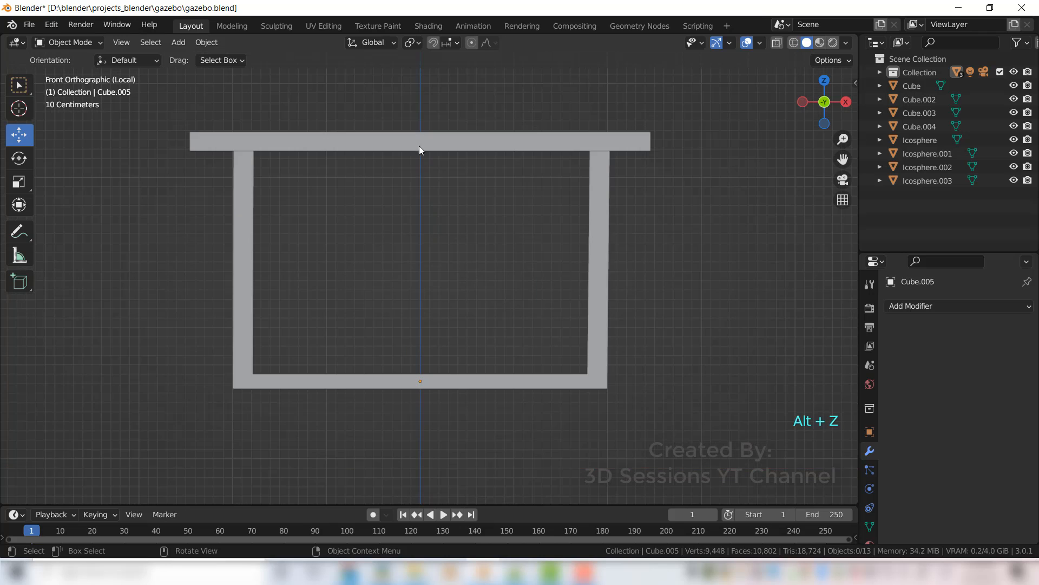
Step: Save the file and extrude the roof slab's top face upward about 2.42 m in Edit Mode
left_click(419, 146)
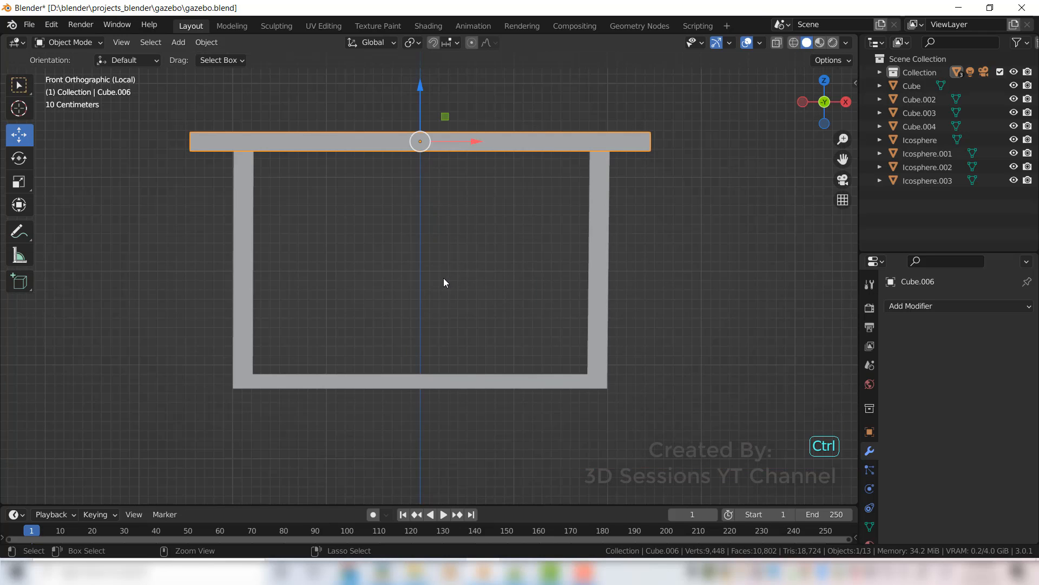
key("ctrl+s")
scroll(375, 249, "down", 3)
middle_click_drag(376, 262, 374, 331)
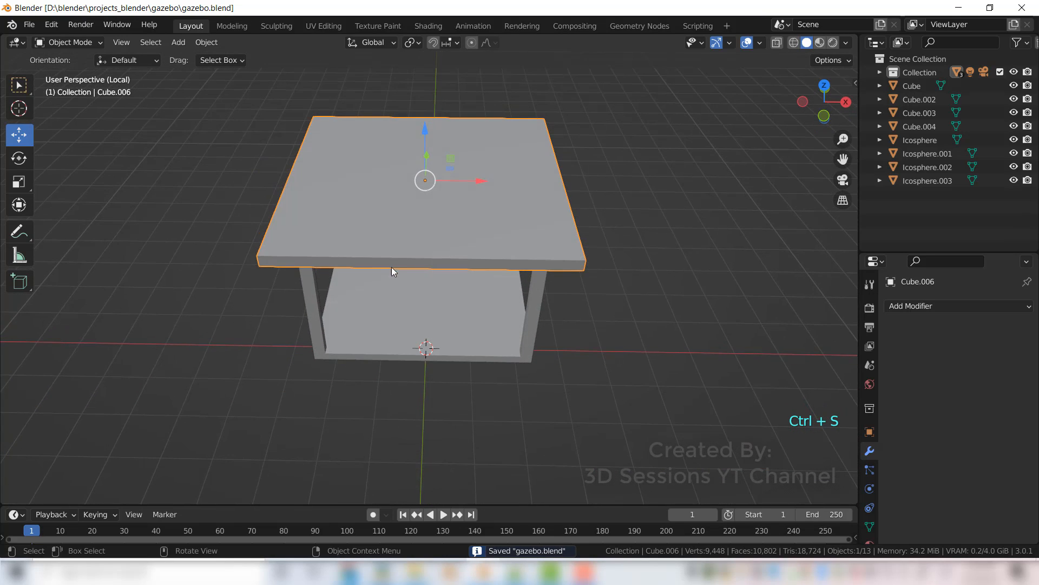
key("Tab")
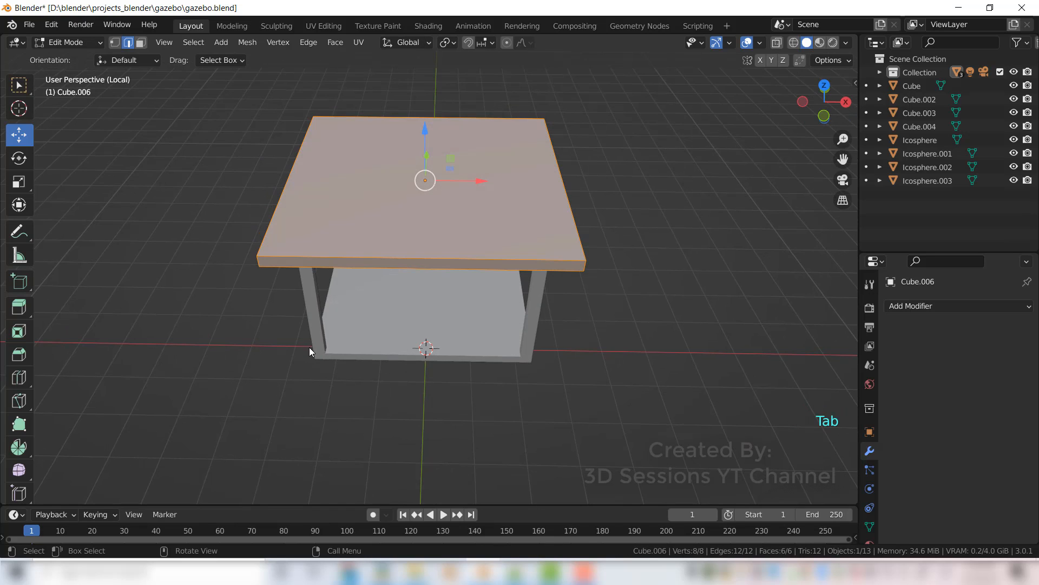
key("3")
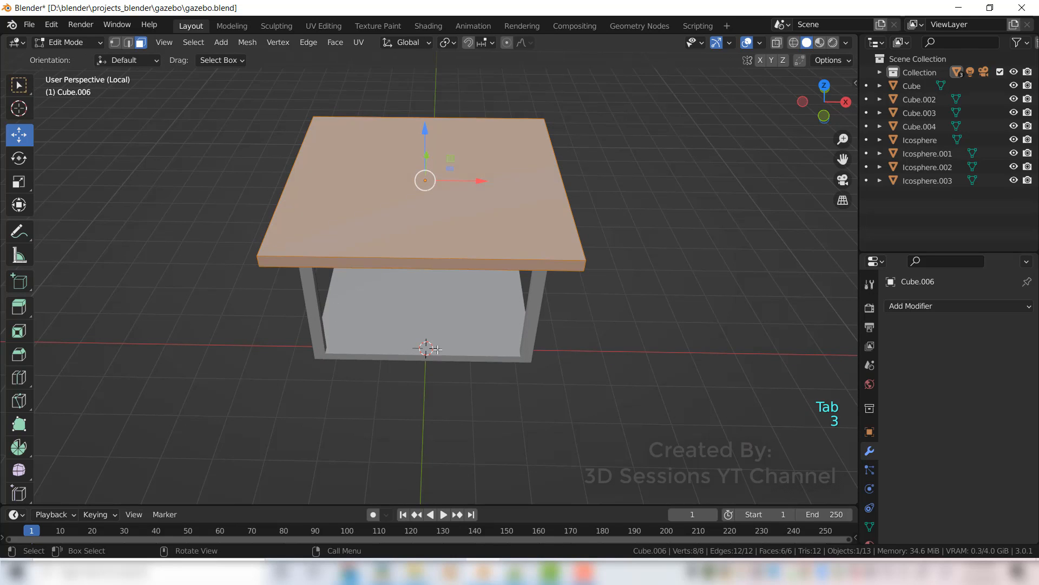
left_click(476, 390)
left_click(447, 229)
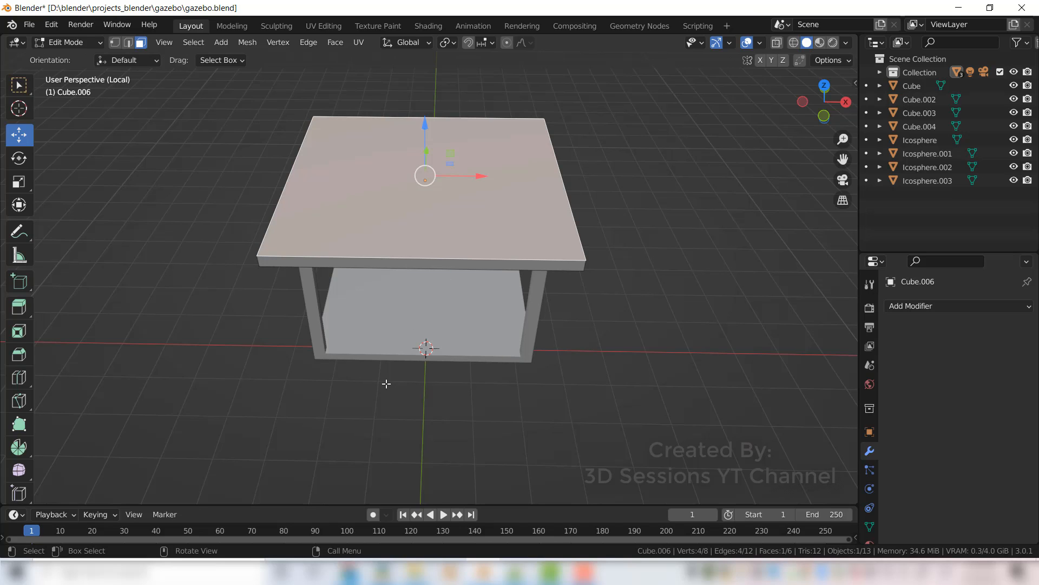
key("grave")
left_click(366, 349)
key("e")
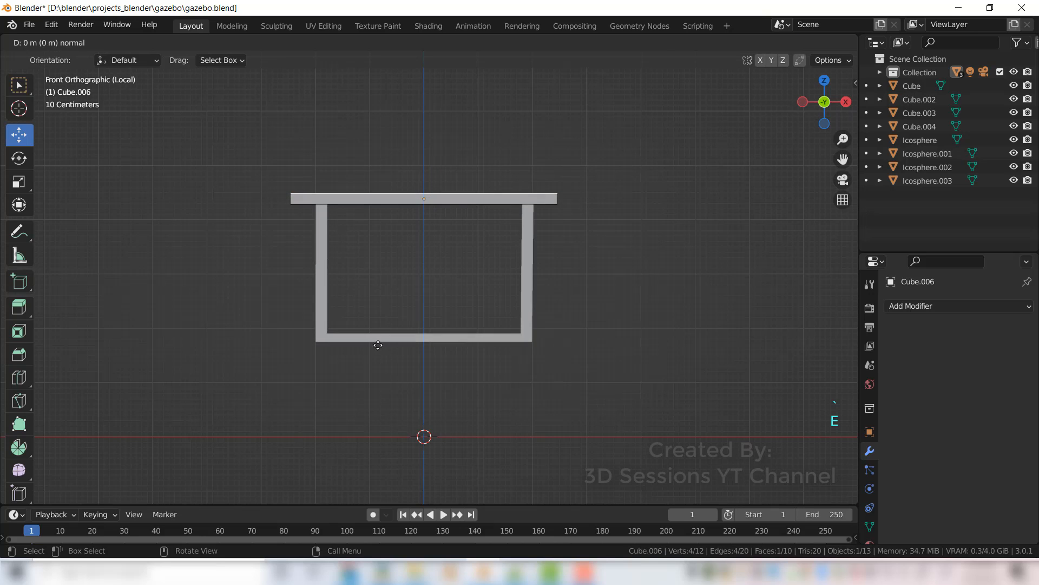
left_click(377, 216)
Step: Shrink the extruded top face to a scale of about 0.082 for a pyramid roof, and save the file from Object Mode
middle_click_drag(427, 199, 436, 261)
key("s")
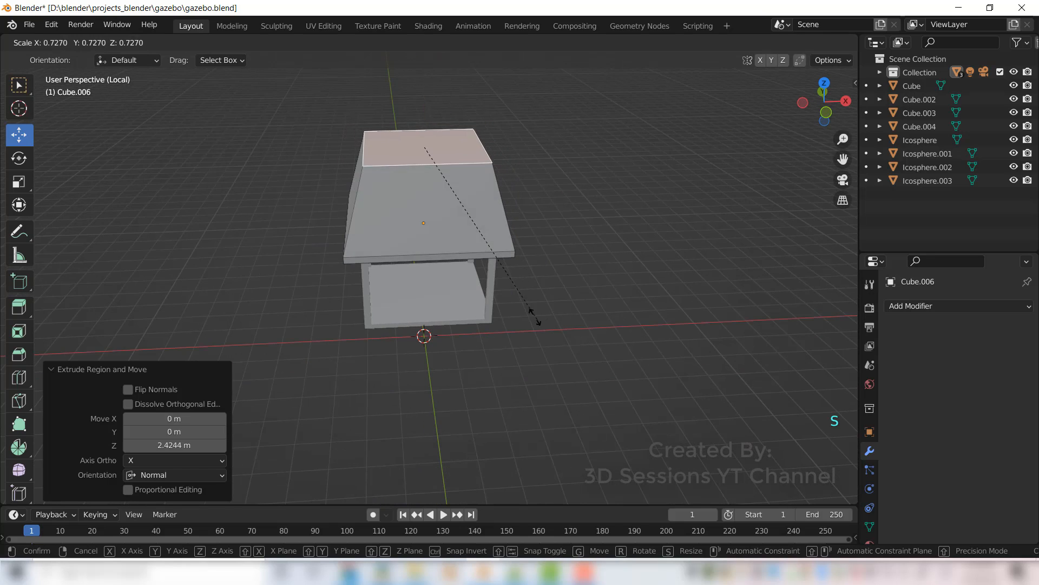
left_click(426, 168)
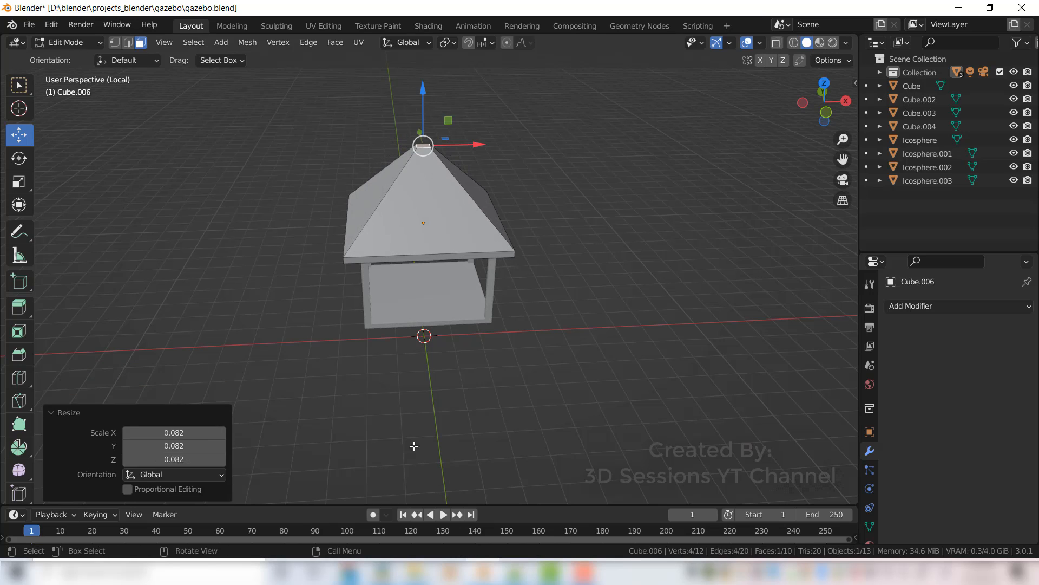
key("Tab")
middle_click_drag(424, 411, 420, 389)
left_click(419, 384)
middle_click_drag(334, 352, 288, 346)
key("ctrl+s")
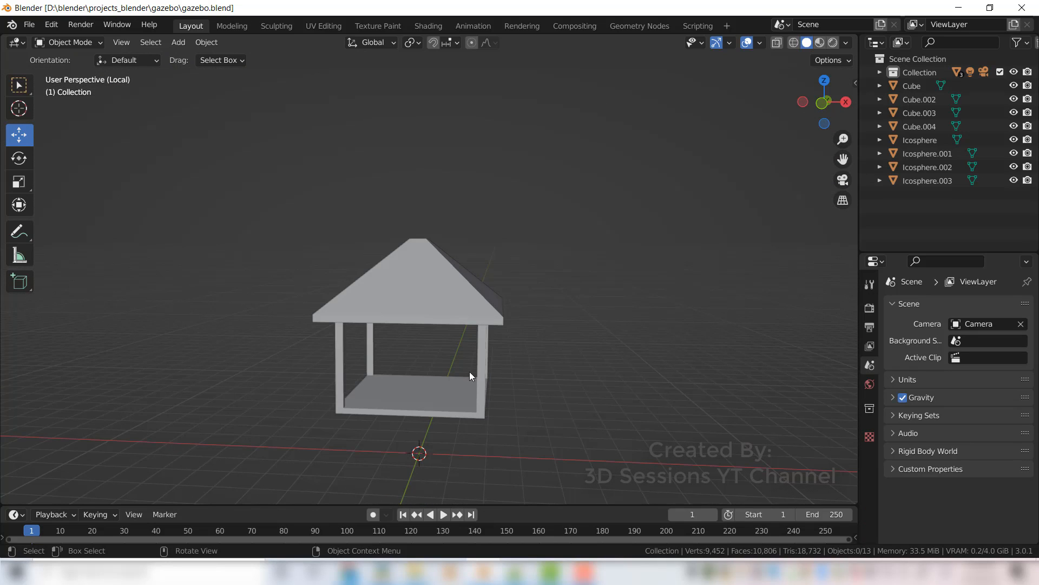
Step: Add another cube at the origin and raise it about 4.55 m along Z to the roof's eave level
key("grave")
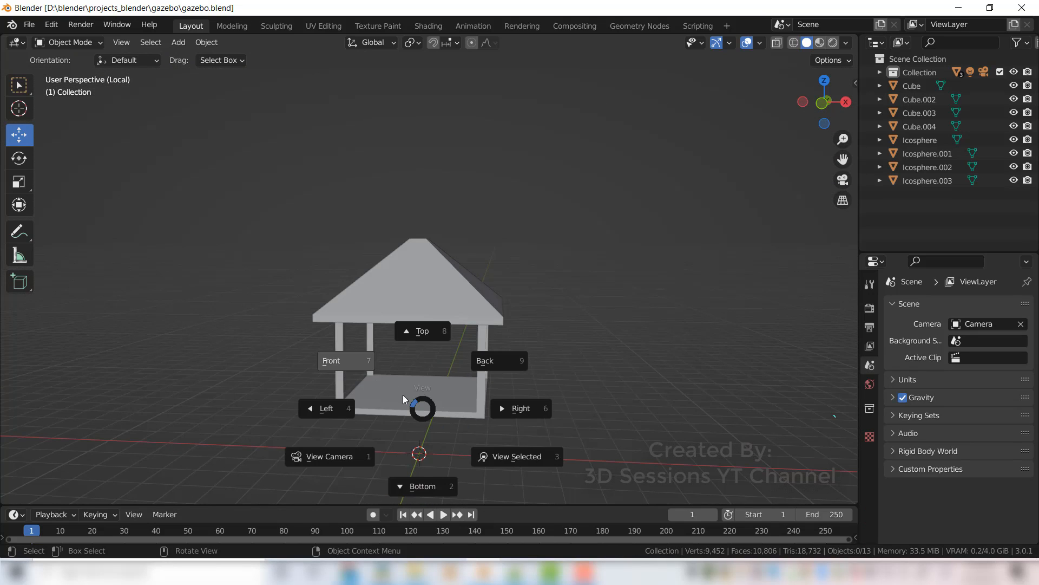
left_click(350, 367)
scroll(413, 384, "down", 2)
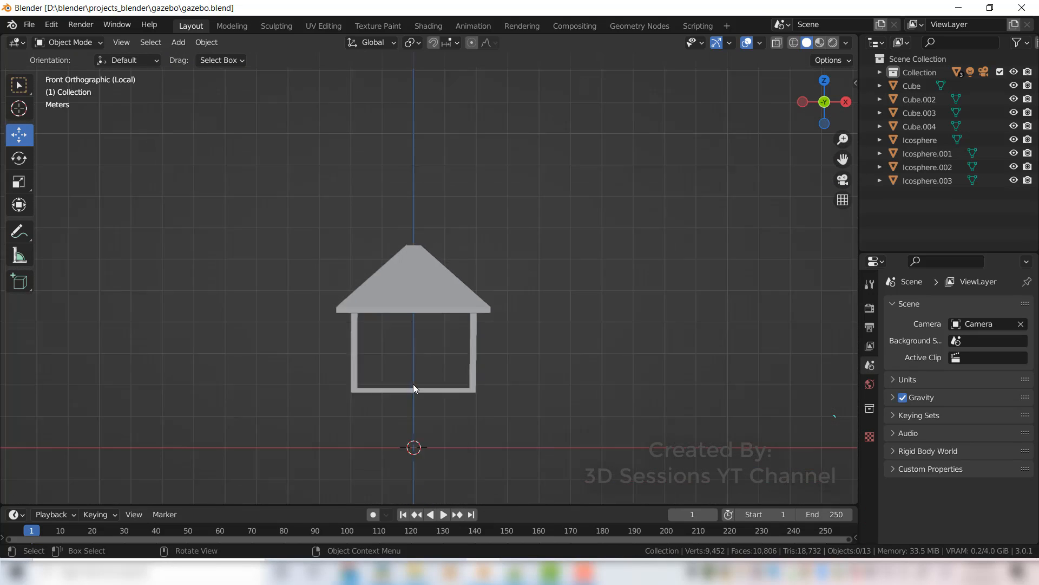
key("shift+a")
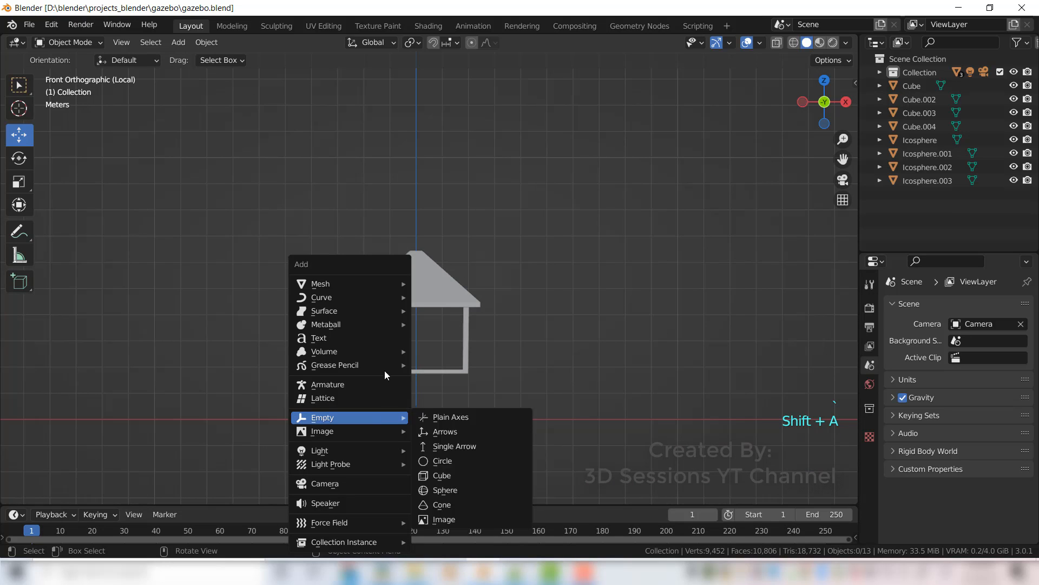
mouse_move(369, 285)
left_click(458, 299)
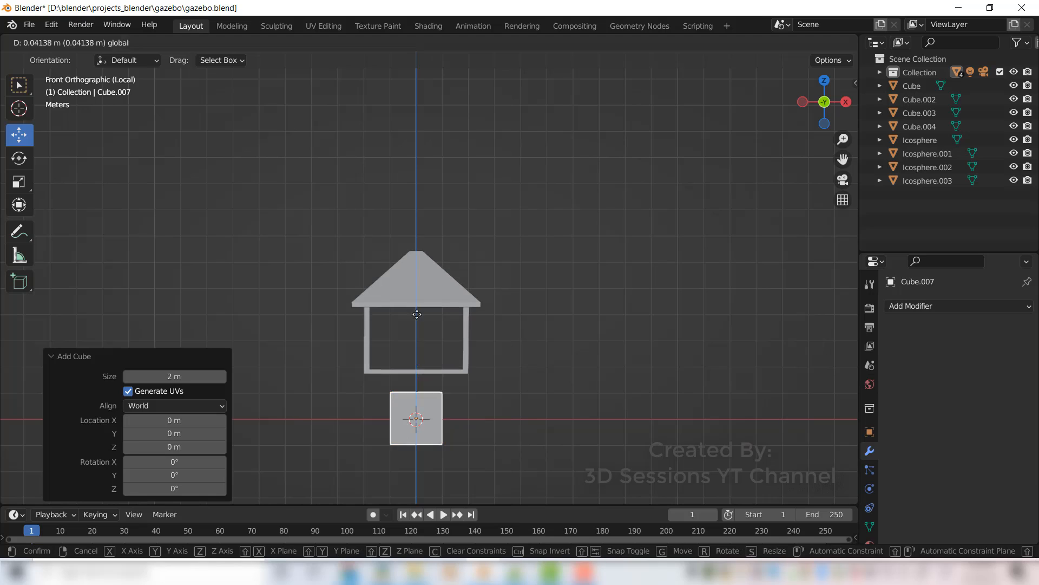
left_click_drag(415, 368, 415, 252)
scroll(425, 345, "up", 5)
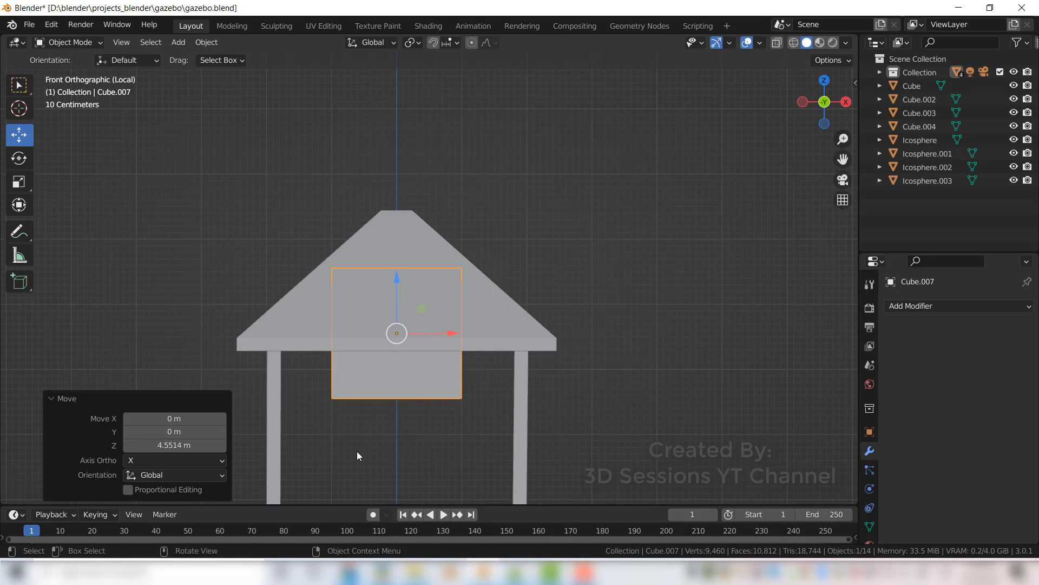
Step: Shape the new cube into a thin board by scaling it to about 0.125 along Z and 2.478 along X
key("s")
key("z")
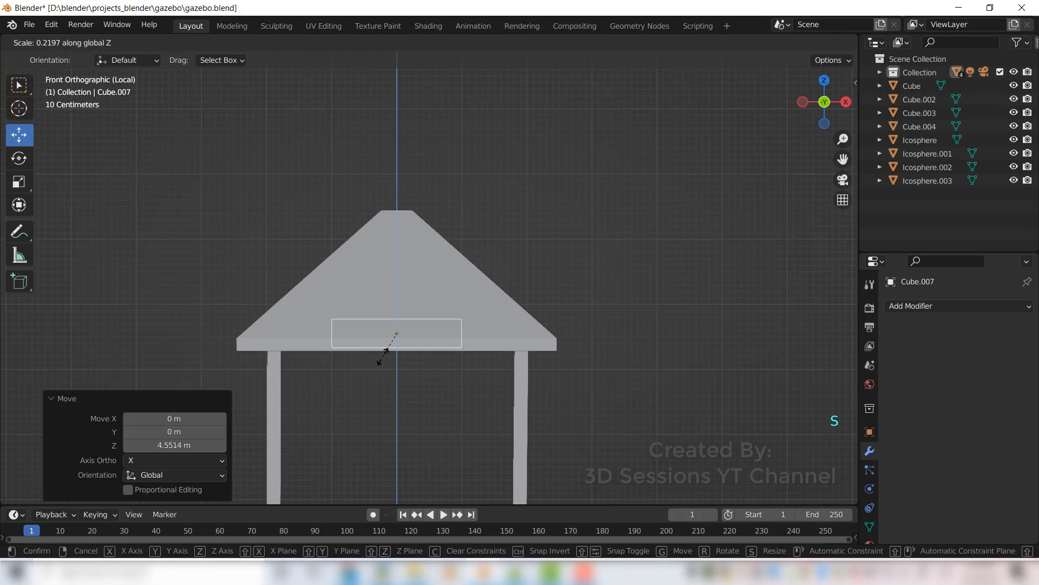
left_click(388, 342)
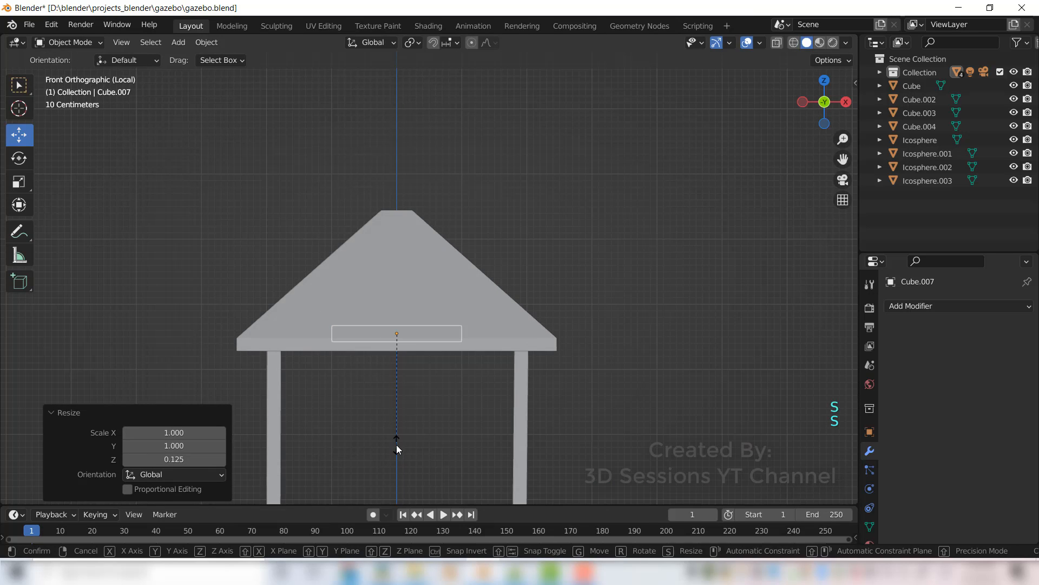
key("s")
key("x")
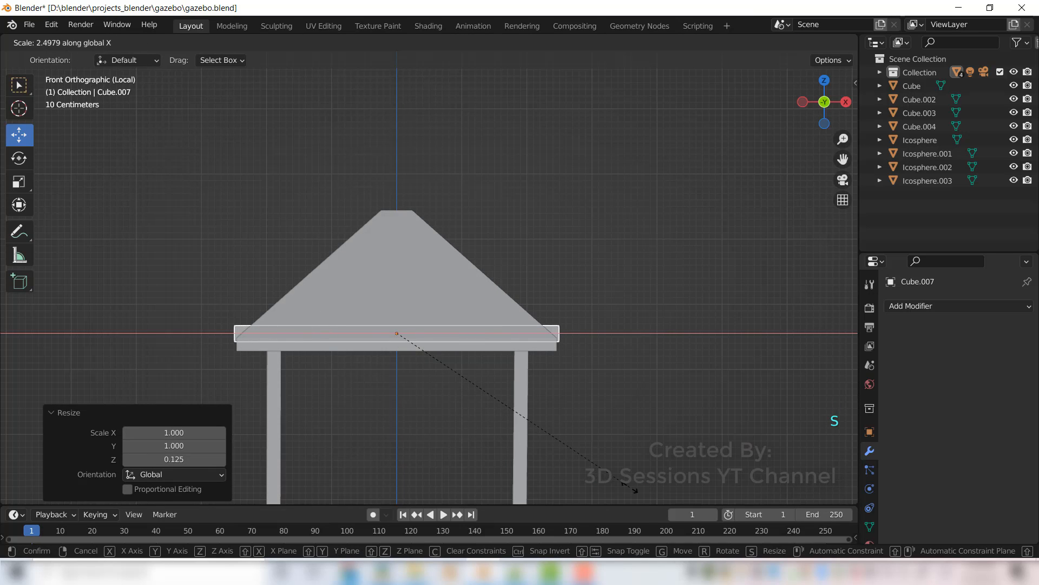
left_click(632, 489)
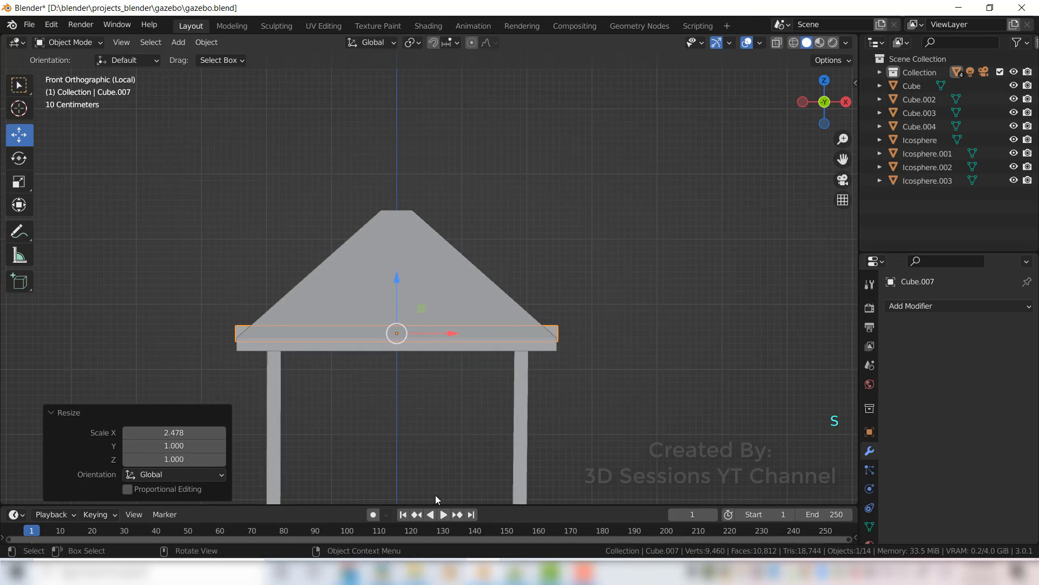
Step: Move the board about -3.17 m along Y to the front eave of the roof
middle_click_drag(426, 460, 535, 506)
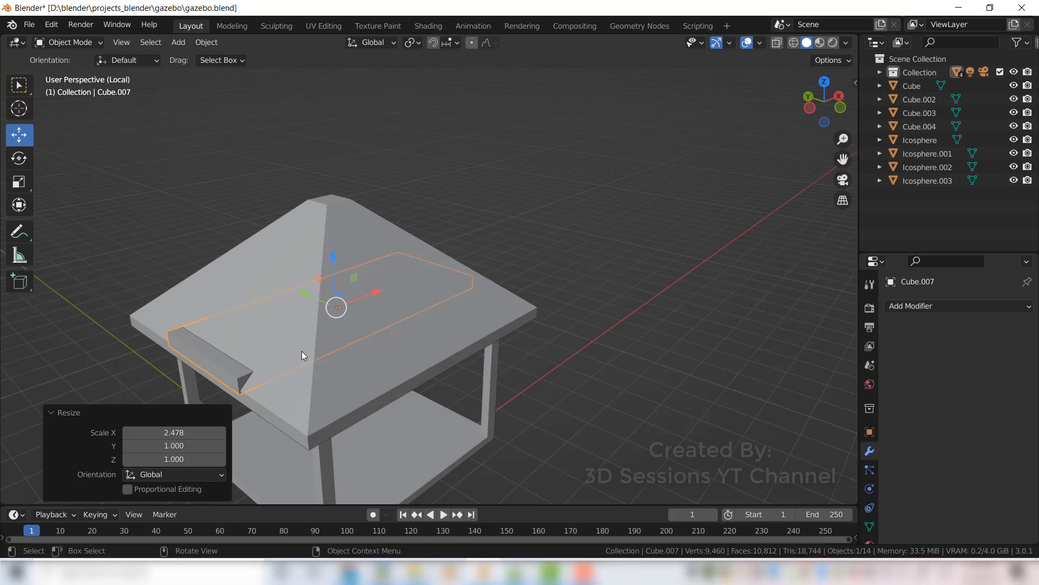
key("g")
key("y")
left_click(431, 414)
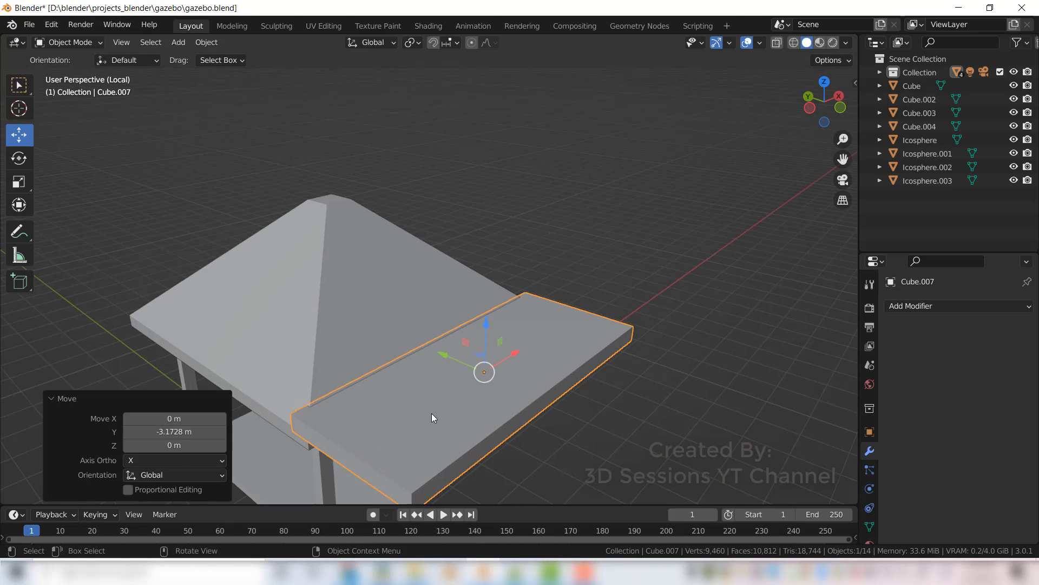
Step: Narrow the front eave board by scaling it to about 0.661 along Y
scroll(431, 413, "down", 2)
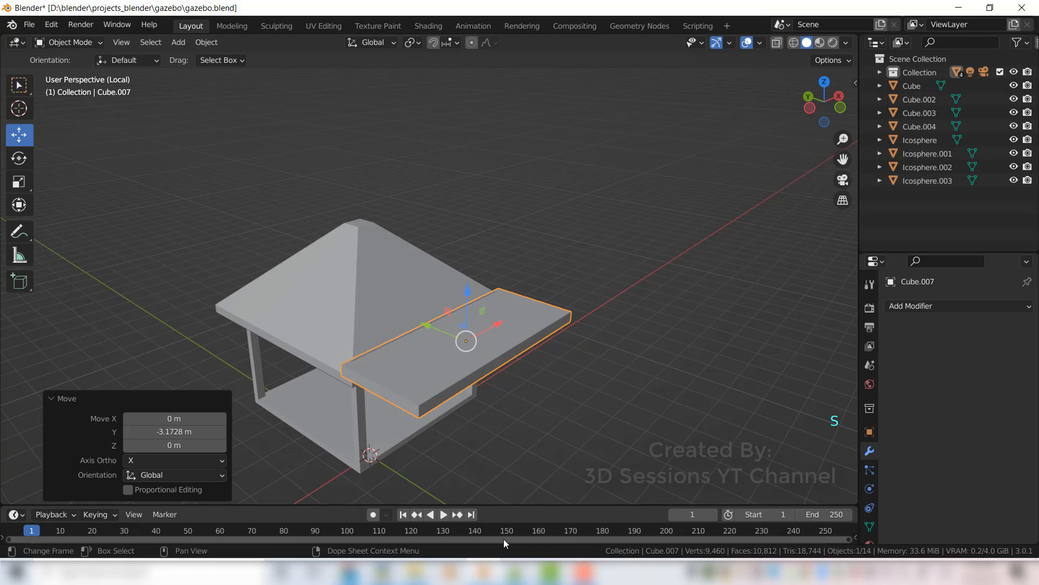
key("y")
key("s")
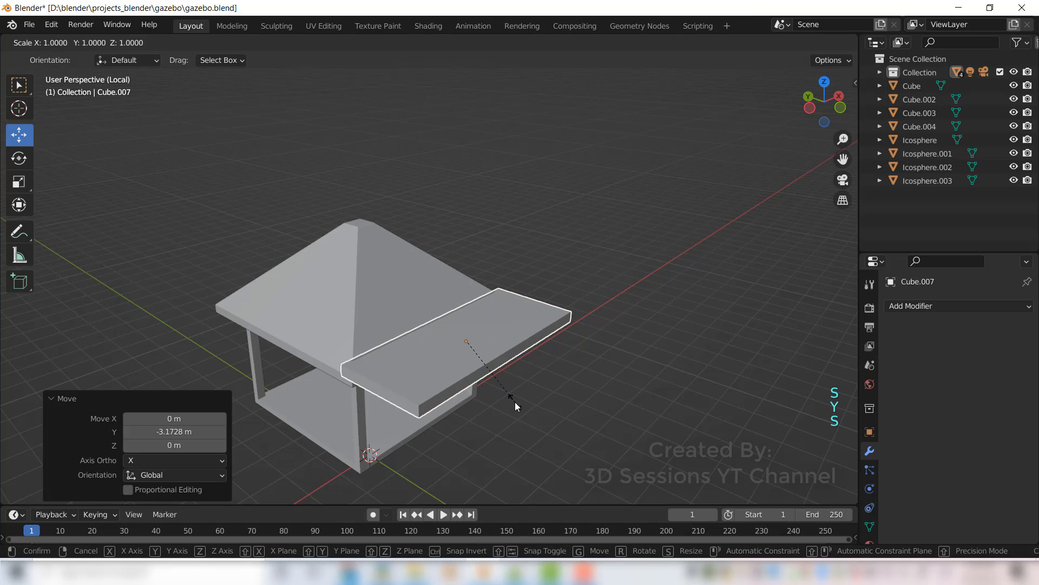
key("y")
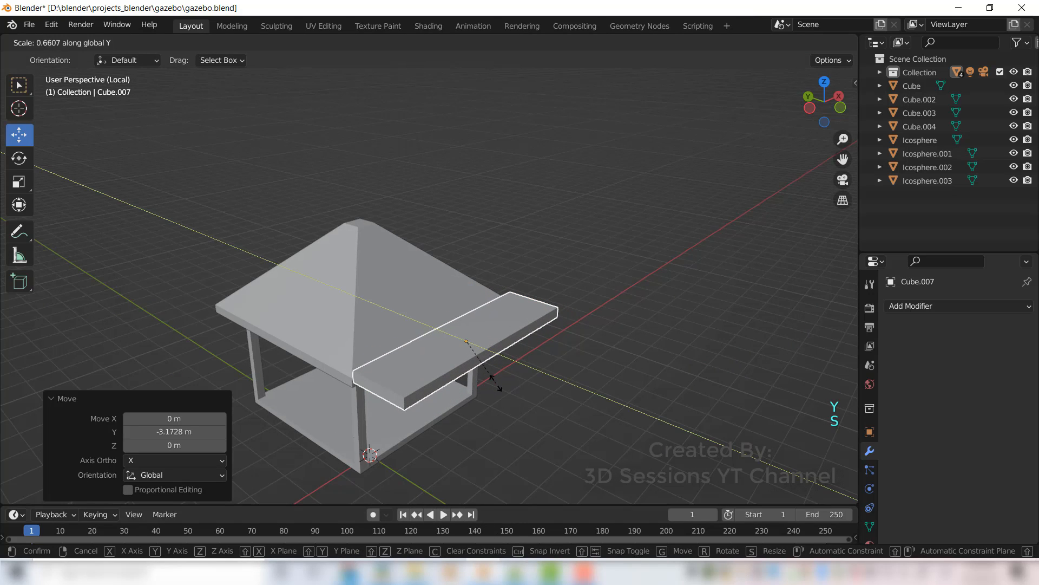
left_click(495, 383)
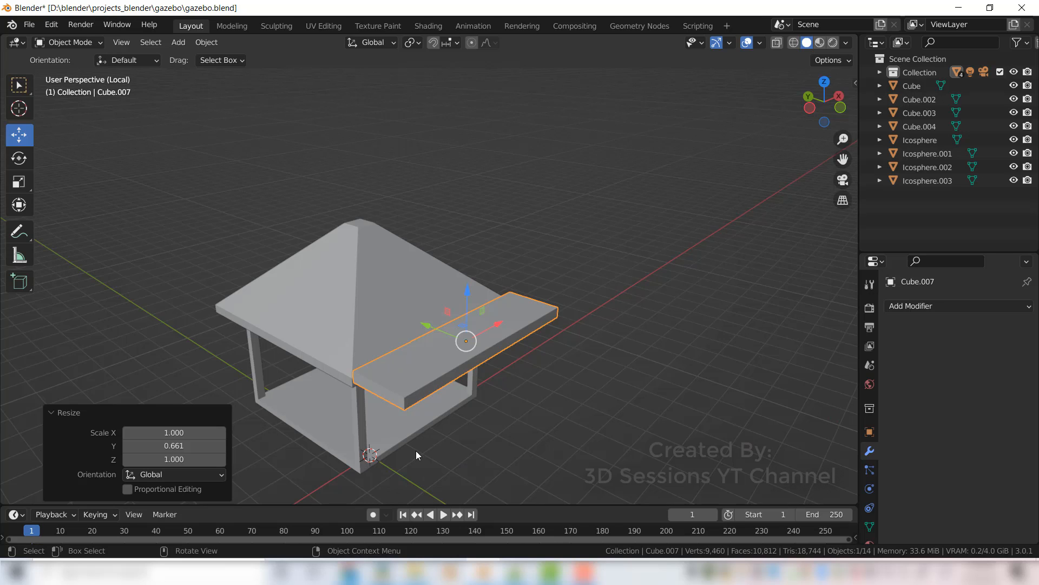
Step: Taper the board in Edit Mode by thinning its roof-side end along Z
middle_click_drag(416, 451, 495, 421)
key("Tab")
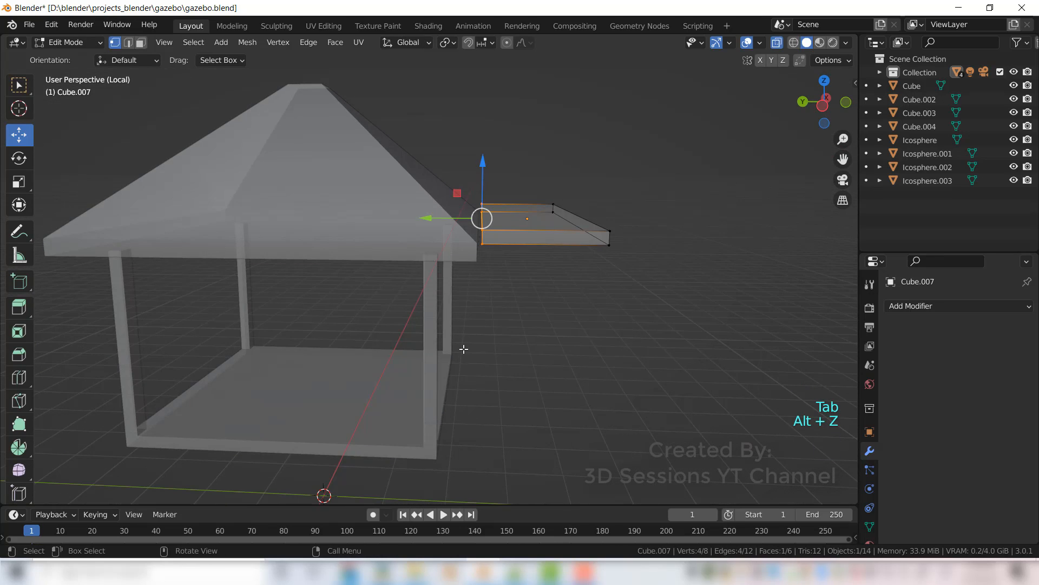
key("s")
key("z")
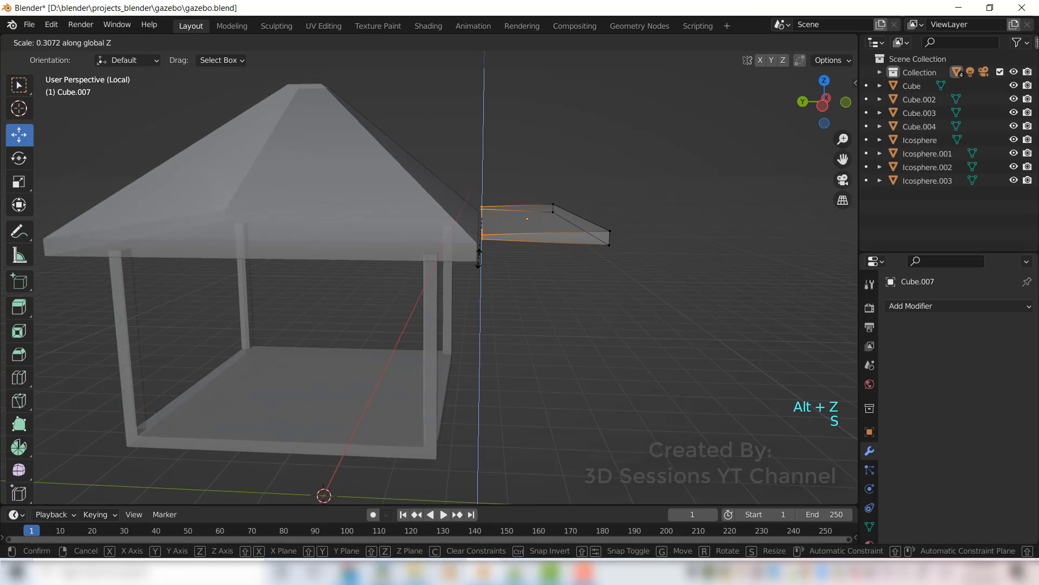
left_click(479, 259)
key("Tab")
key("alt+z")
middle_click_drag(552, 384, 497, 326)
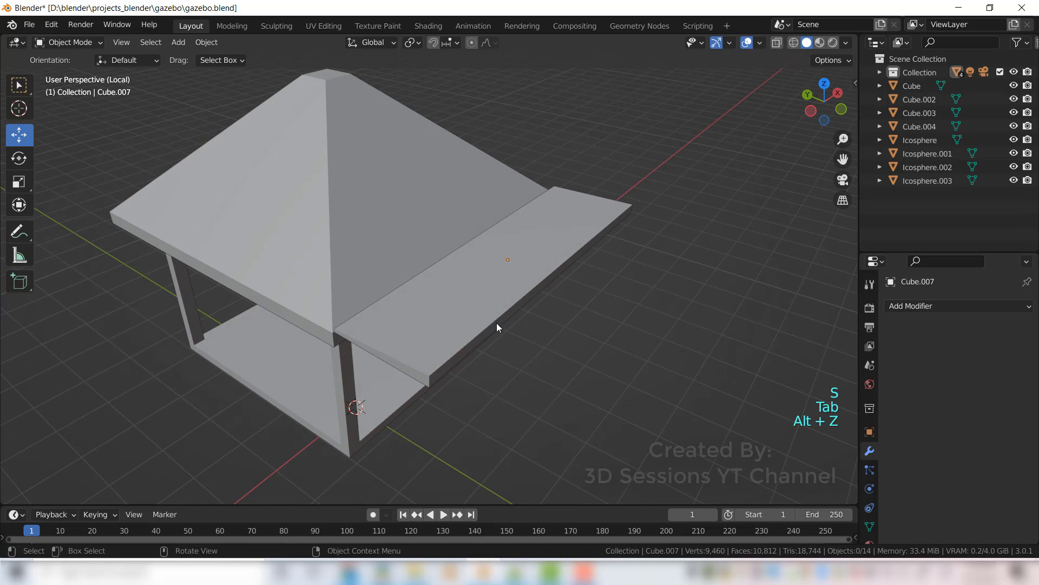
Step: From the left view, move the board about 1.29 m along Y onto the roof edge and rotate it about 46.3° around X
left_click(498, 292)
key("grave")
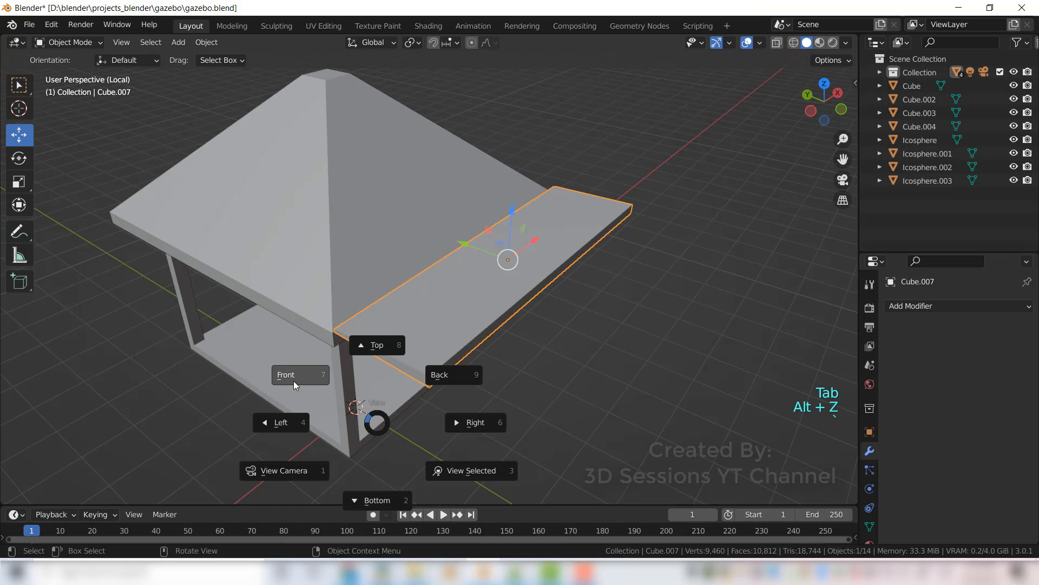
left_click(290, 427)
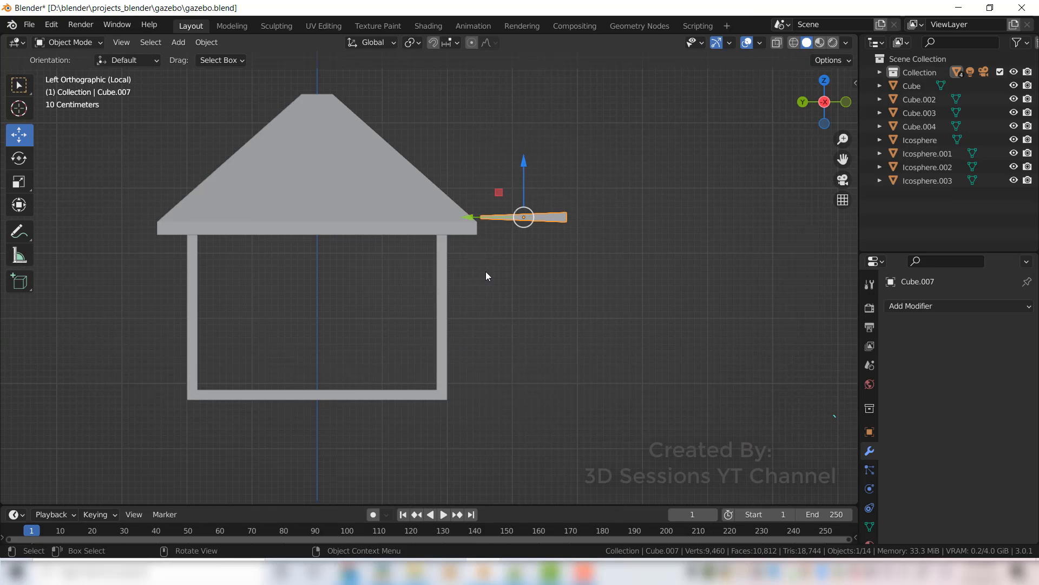
left_click_drag(473, 217, 382, 206)
left_click(19, 158)
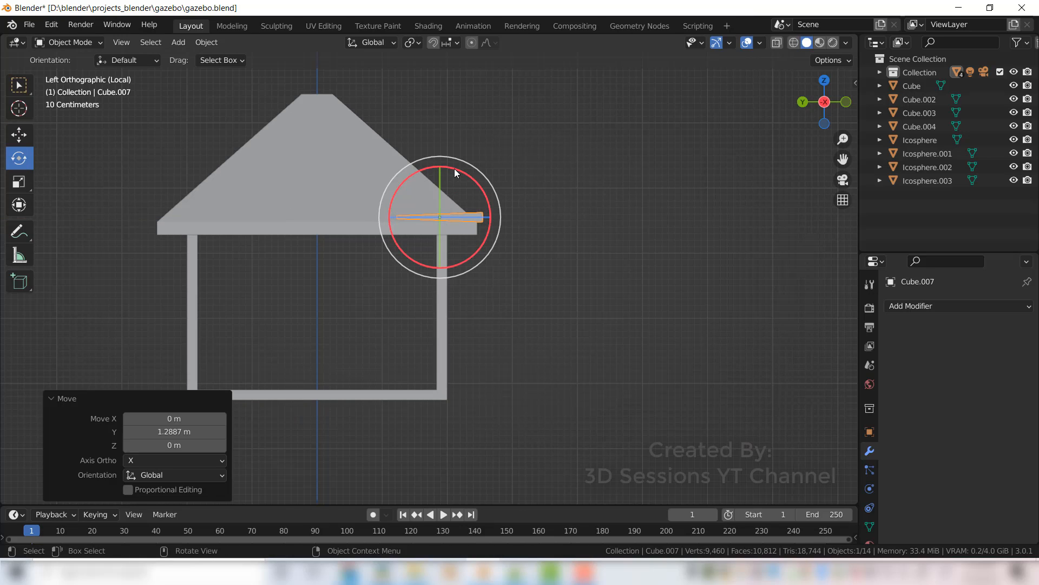
left_click_drag(454, 168, 481, 198)
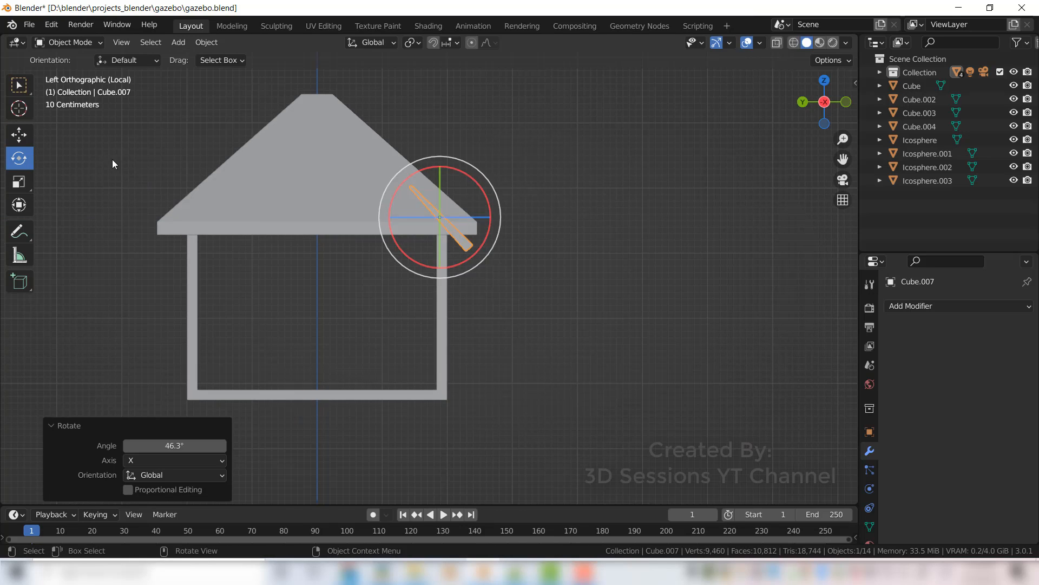
Step: Raise the board onto the roof slope and shift it about -0.12 m in Y and -0.11 m in Z to sit at the eave
left_click(20, 135)
left_click_drag(439, 162, 439, 127)
left_click(19, 158)
left_click(19, 134)
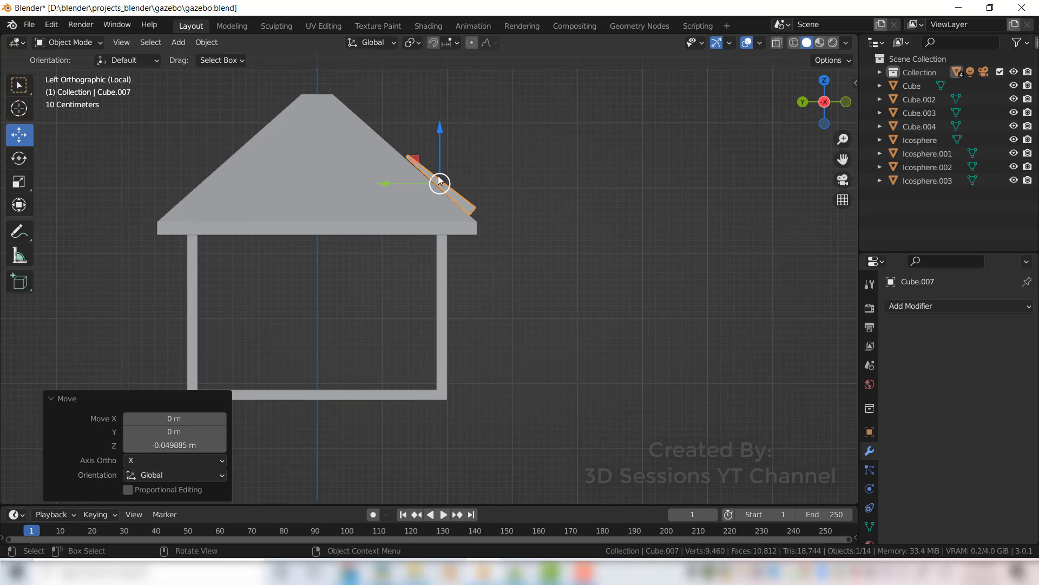
left_click_drag(439, 181, 447, 189)
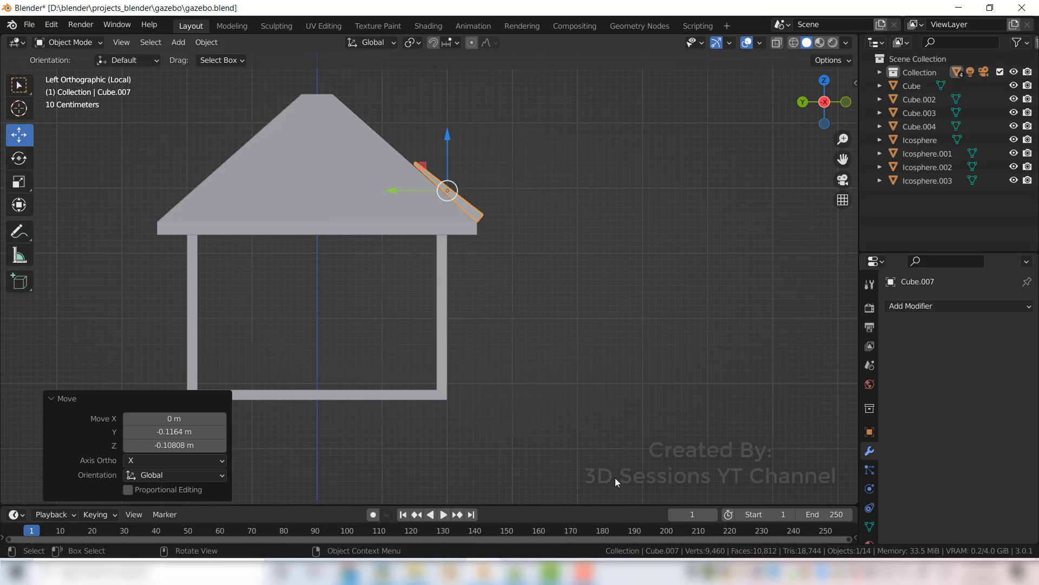
Step: From the front view with X-ray on, narrow the board's upper edge along X to match the roof slope
key("grave")
left_click(427, 359)
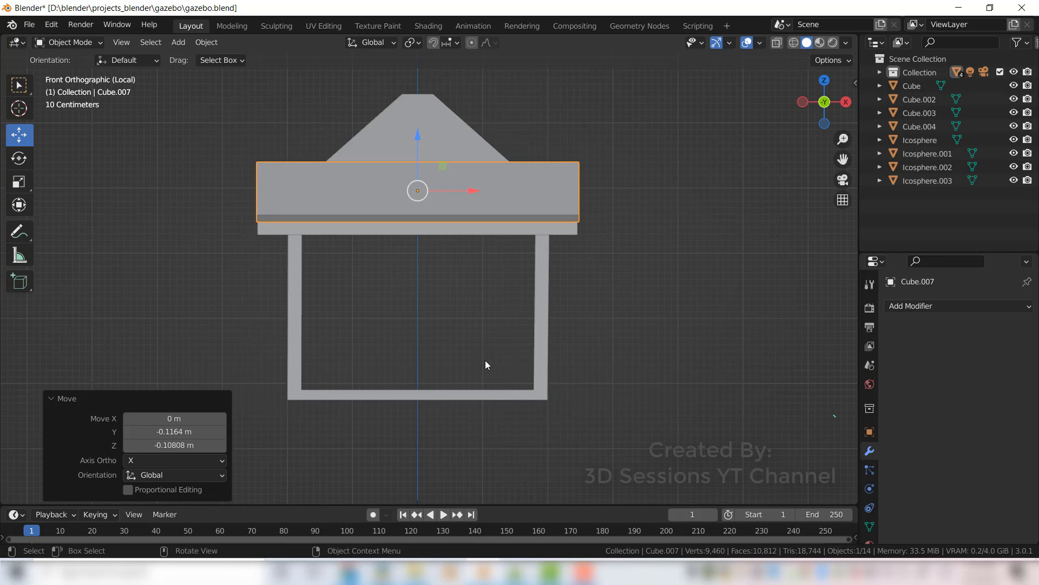
key("alt+z")
scroll(299, 252, "up", 3)
middle_click_drag(298, 245, 301, 346, "shift")
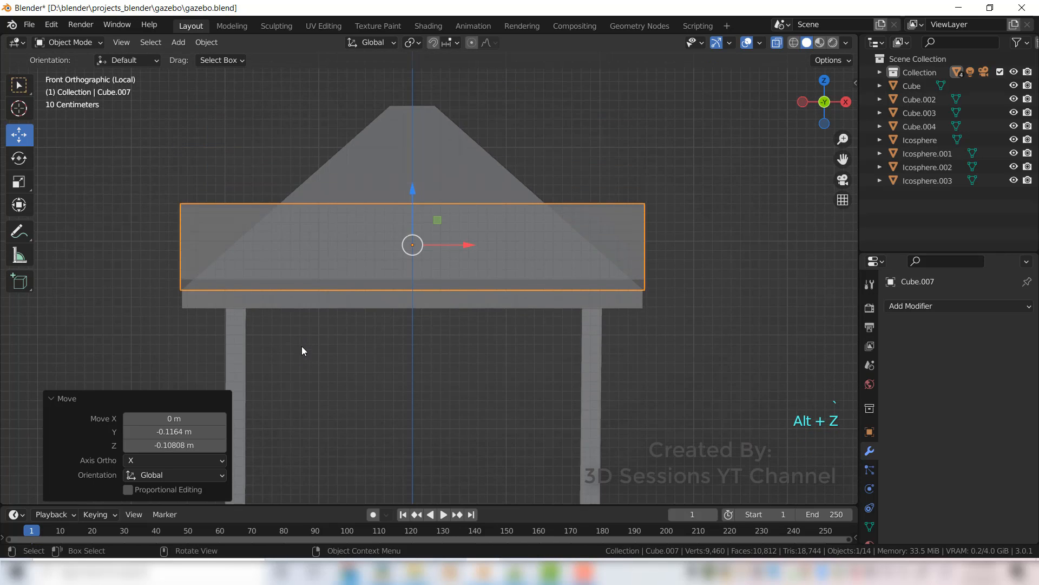
key("Tab")
left_click_drag(47, 143, 714, 231)
key("s")
key("x")
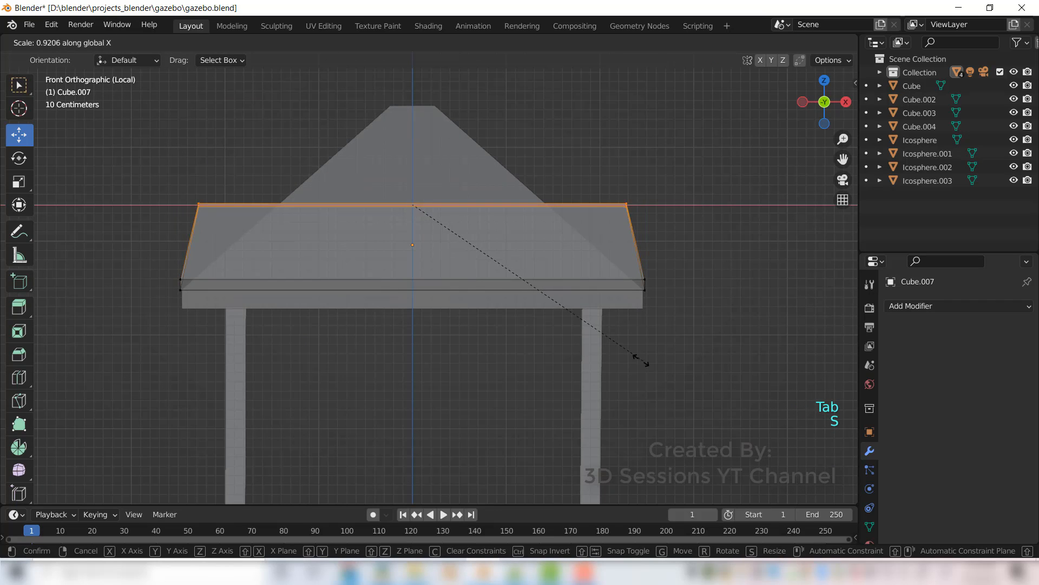
left_click(536, 325)
Step: Scale the board's lower edge to about 0.998 along X to match the eave, and return to Object Mode
left_click_drag(135, 262, 656, 343)
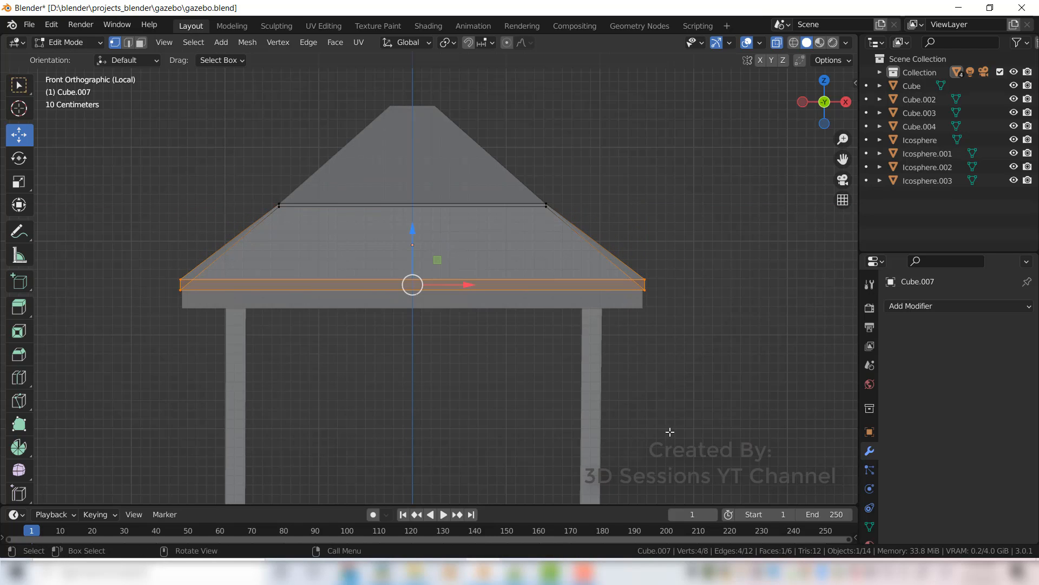
key("s")
key("x")
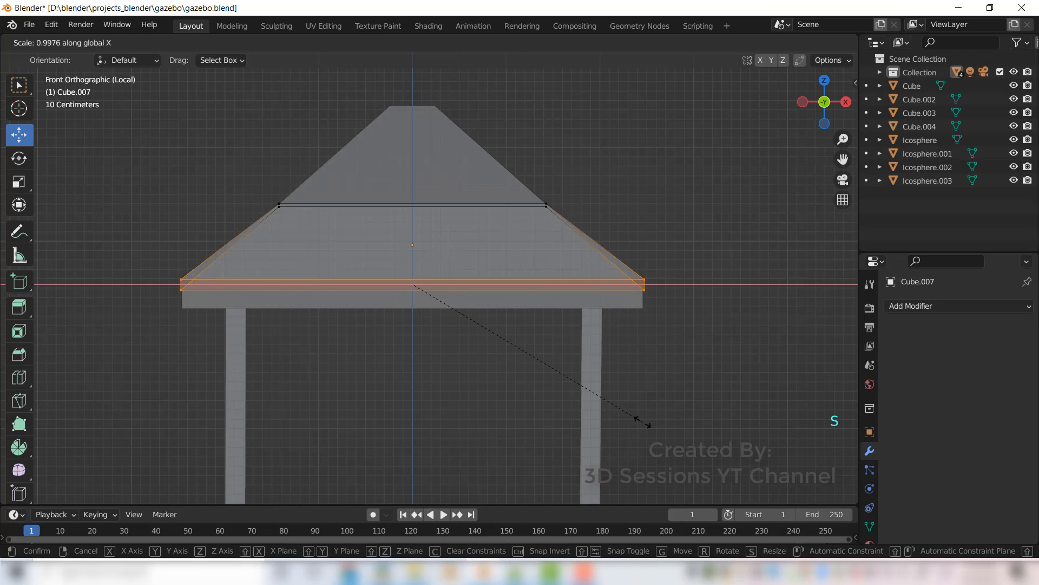
left_click(643, 422)
key("alt+z")
key("Tab")
Step: Examine from the side and the front how the fitted eave board sits against the roof
middle_click_drag(654, 423, 441, 372)
left_click(468, 265)
key("Tab")
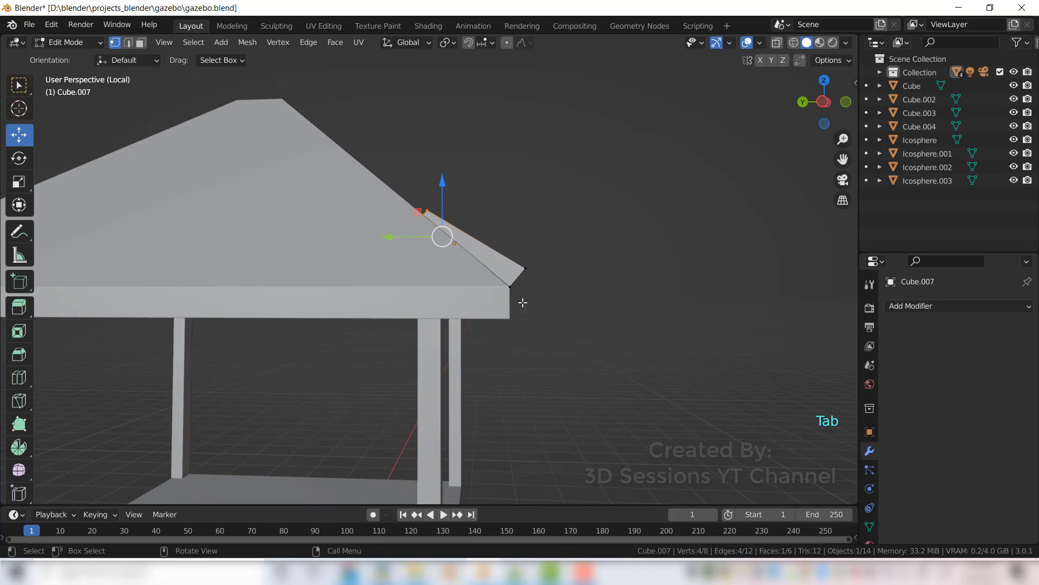
key("Tab")
left_click(528, 273)
middle_click_drag(466, 307, 389, 327)
left_click(391, 332)
middle_click_drag(427, 357, 513, 381)
Step: Duplicate the eave board and place the copy directly above it on the roof slope in the left view
key("grave")
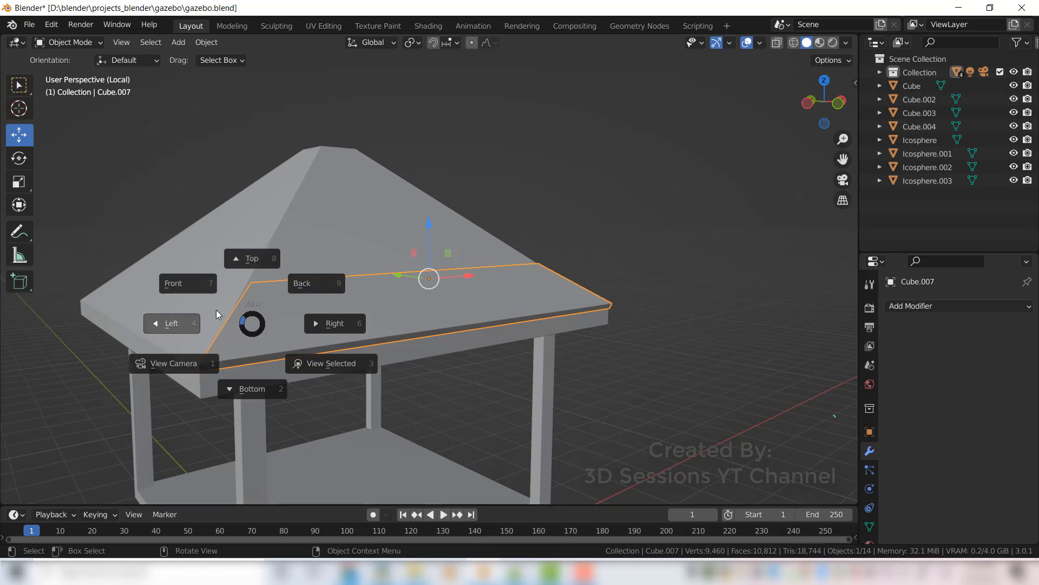
left_click(157, 314)
key("shift+d")
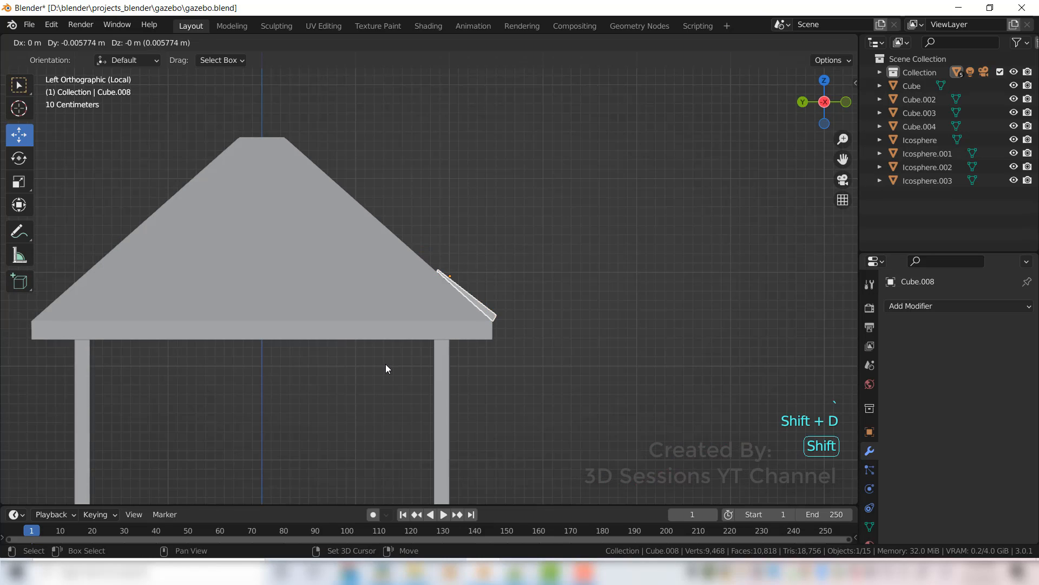
left_click_drag(442, 193, 433, 191)
left_click_drag(450, 239, 405, 227)
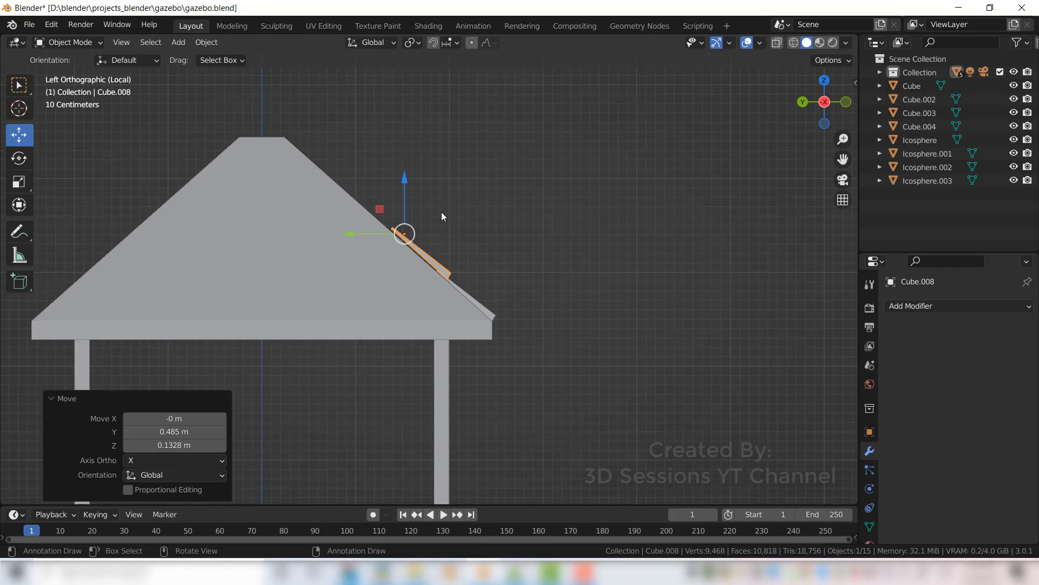
left_click(21, 158)
left_click_drag(385, 184, 386, 185)
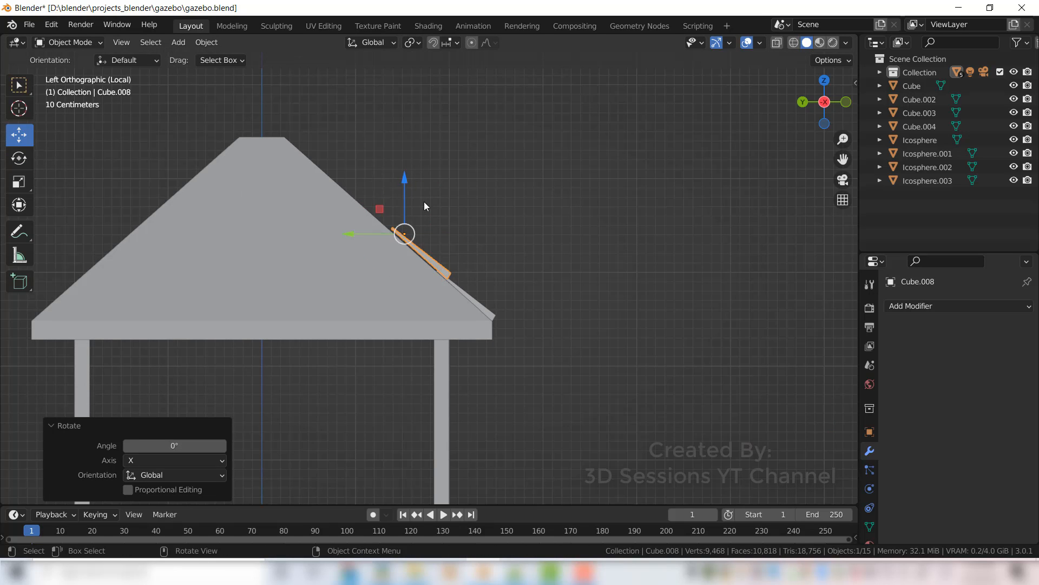
Step: Scale the second board's lower edge to about 0.80 along X and narrow its upper edge to the roof outline
key("grave")
left_click(154, 295)
key("Tab")
key("alt+z")
key("s")
key("x")
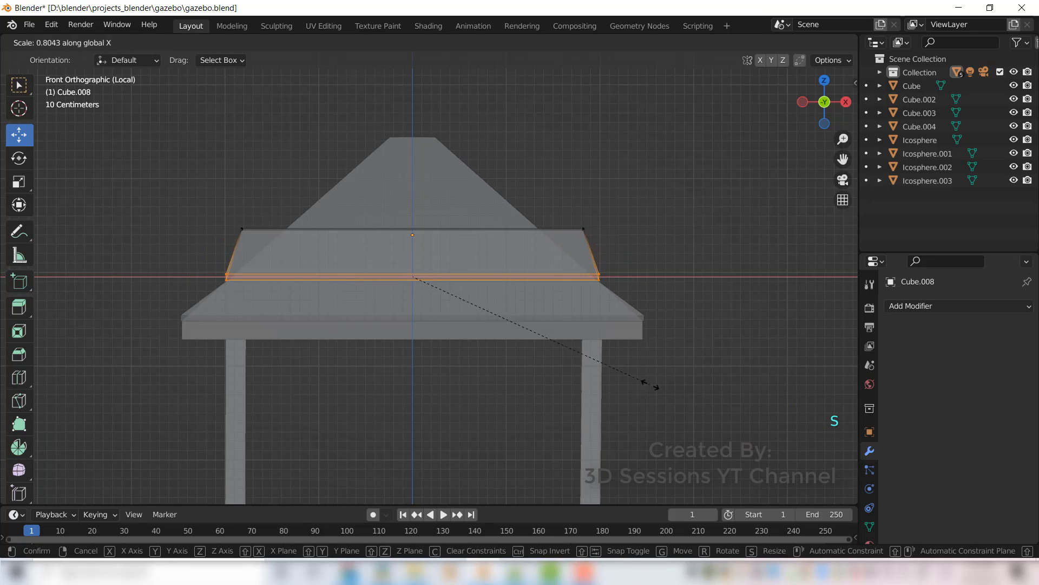
left_click(642, 381)
left_click_drag(181, 192, 694, 242)
key("s")
key("x")
left_click(487, 336)
Step: Widen the second board's lower edge to about 1.016 along X and return to Object Mode
left_click_drag(166, 253, 658, 319)
key("s")
key("x")
left_click(662, 347)
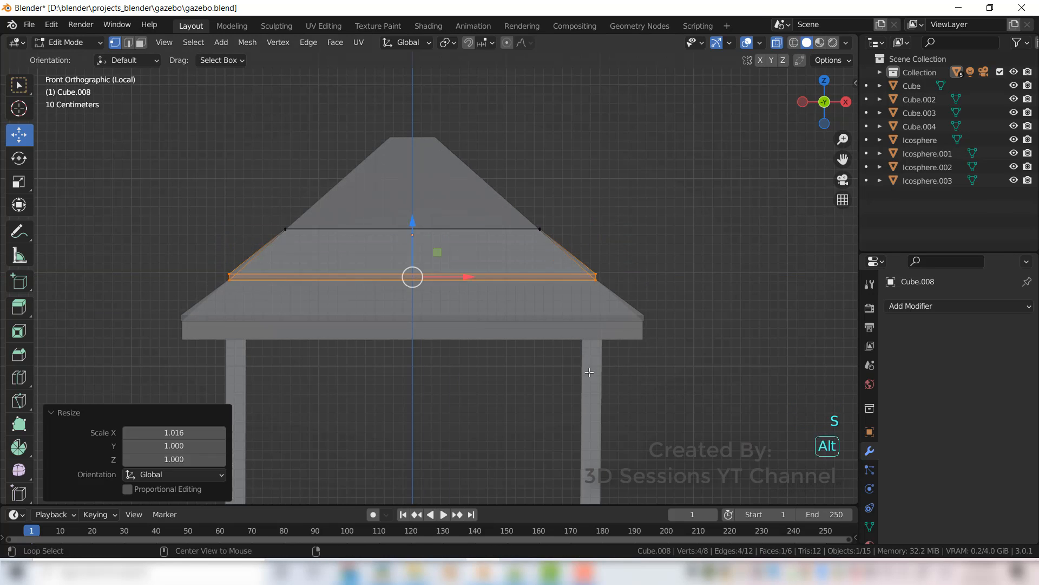
key("alt+z")
middle_click_drag(355, 412, 433, 431)
key("Tab")
Step: Duplicate the second board and move the copy about 0.48 m along Y and 0.44 m along Z, nudging it onto the roof slope
key("grave")
left_click(337, 437)
key("shift+d")
right_click(401, 447)
left_click_drag(402, 234, 356, 193)
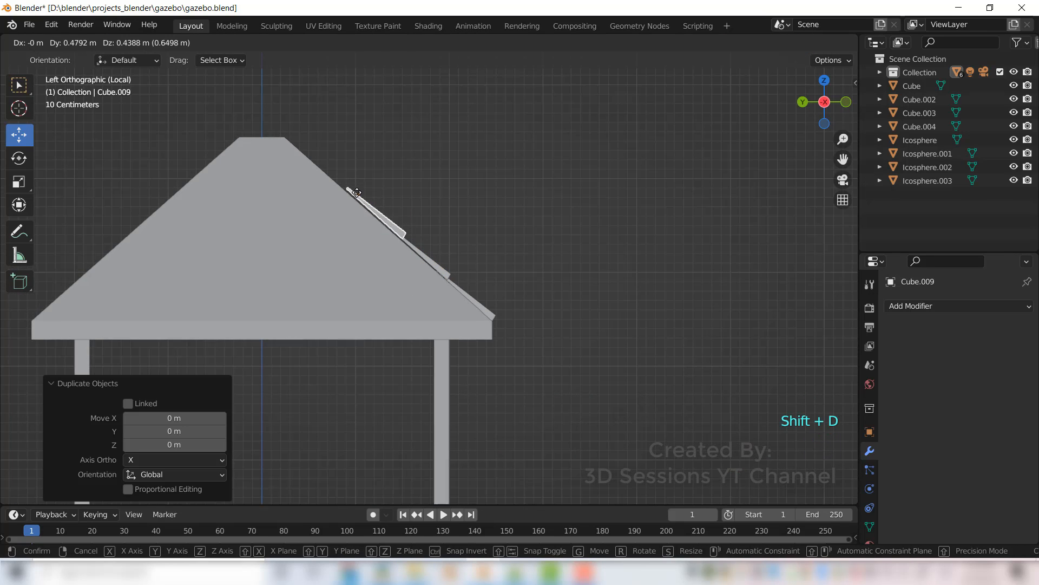
left_click(356, 192)
scroll(427, 274, "up", 4)
key("g")
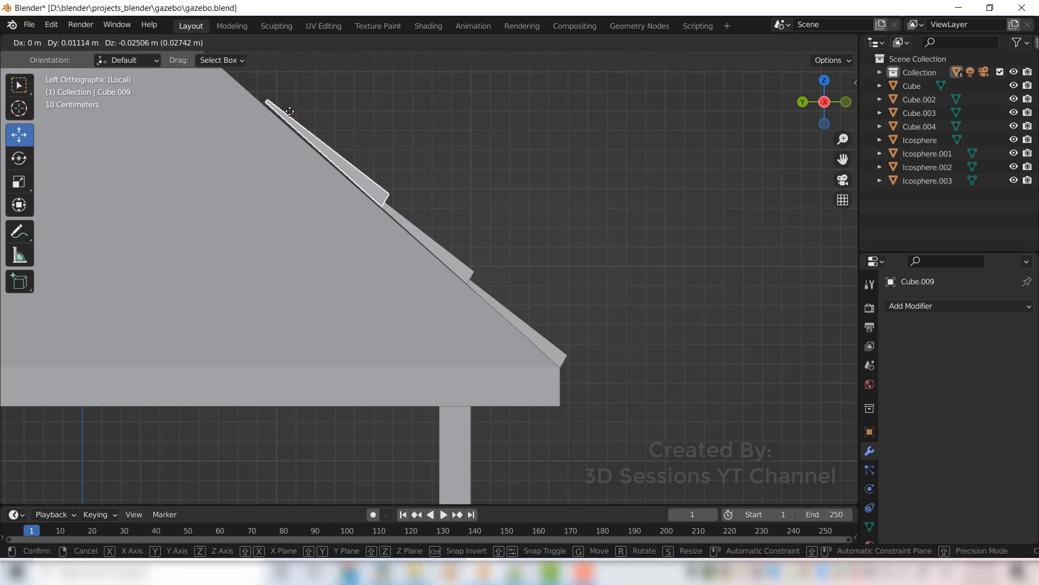
left_click_drag(289, 111, 289, 112)
Step: From the front view with X-ray on, narrow the third board's lower and upper edges along X to the roof outline
key("grave")
scroll(499, 359, "down", 4)
key("Tab")
key("alt+z")
left_click_drag(157, 223, 612, 286)
key("s")
key("x")
left_click(472, 373)
left_click_drag(233, 162, 596, 220)
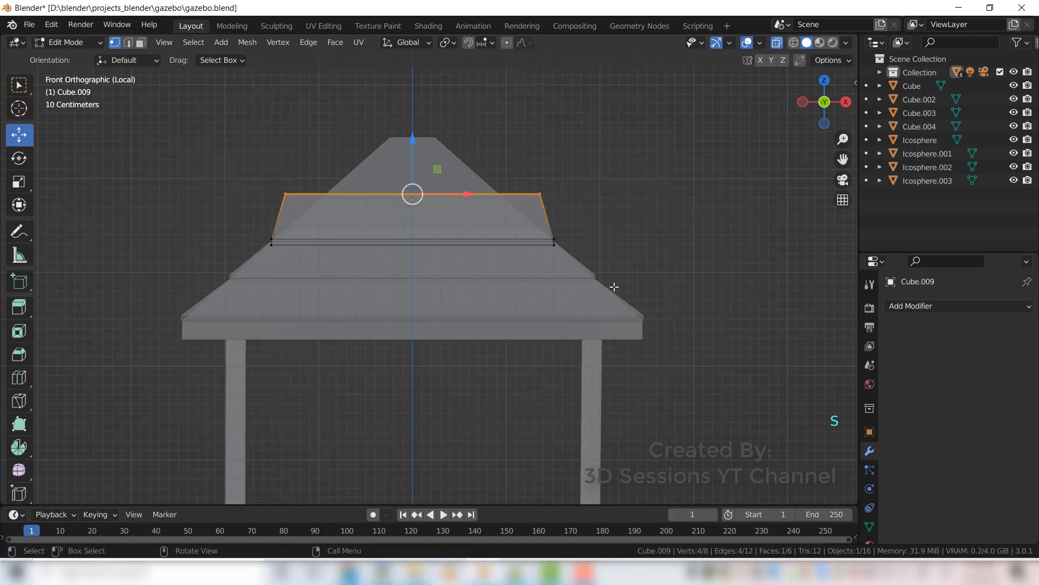
key("s")
key("x")
left_click(461, 299)
Step: Fine-tune the width of the third board's lower edge along X and return to Object Mode
scroll(429, 281, "up", 3)
left_click_drag(122, 184, 659, 334)
key("s")
key("x")
left_click(668, 338)
key("Tab")
key("alt+z")
scroll(380, 365, "down", 2)
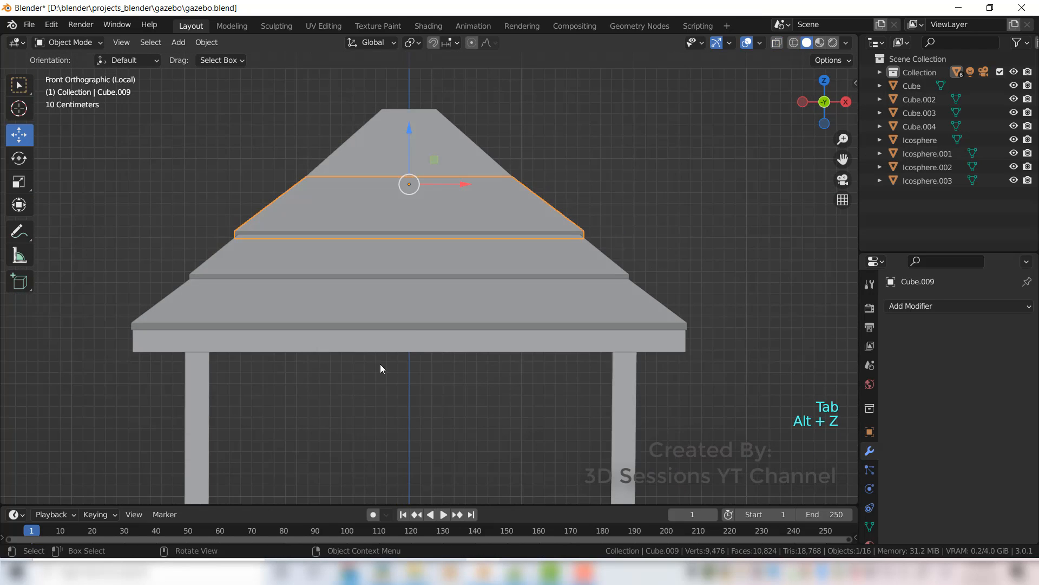
Step: Duplicate the third board twice and move the copies up the roof slope toward the peak
middle_click_drag(380, 364, 278, 313, "alt")
key("shift+d")
right_click(349, 184)
left_click_drag(349, 184, 270, 114)
key("shift+d")
right_click(294, 135)
Step: Switch to the front view and hide the topmost board copy
key("grave")
left_click(319, 227)
key("alt+a")
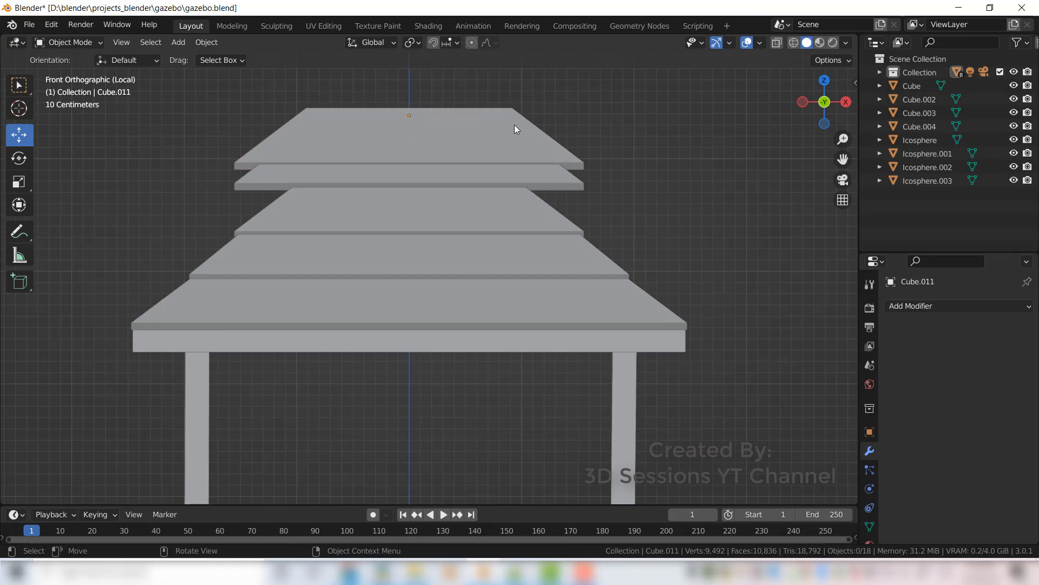
left_click(515, 125)
left_click(880, 72)
left_click(1014, 194)
Step: Scale the fourth board's lower edge to about 0.664 and shrink its upper edge to the roof outline
left_click(487, 163)
key("s")
left_click(588, 297)
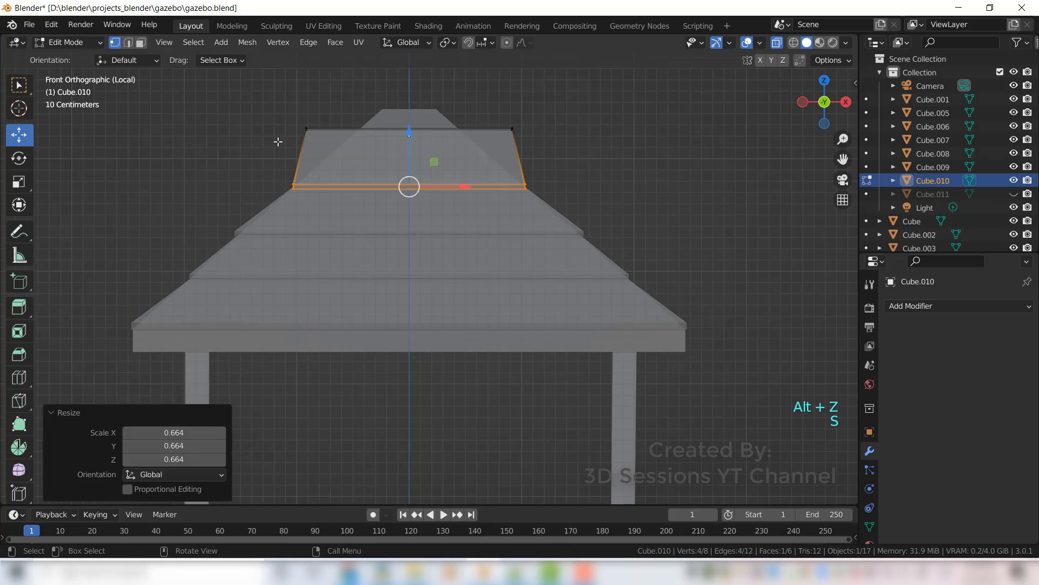
left_click_drag(275, 111, 568, 158)
key("s")
left_click(381, 216)
key("Tab")
key("alt+z")
Step: Unhide the topmost board and shrink its upper edge to the width of the roof's peak
left_click(1013, 194)
key("alt+z")
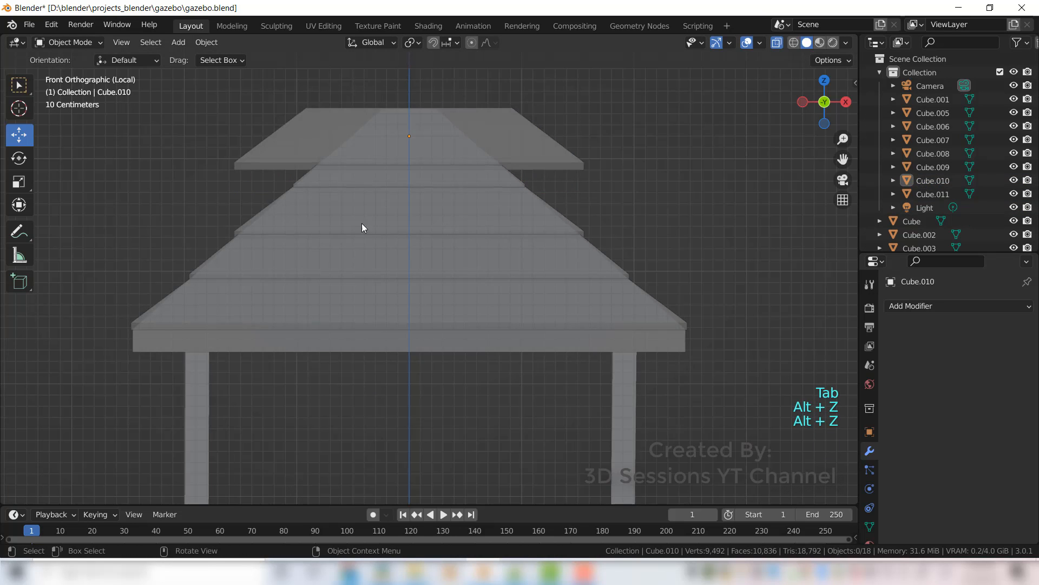
key("Tab")
key("Tab")
left_click(373, 157)
key("Tab")
left_click_drag(275, 87, 568, 138)
left_click(428, 184)
Step: Narrow the topmost board's lower edge along X only to match the roof outline, and return to Object Mode
left_click_drag(211, 147, 593, 186)
key("s")
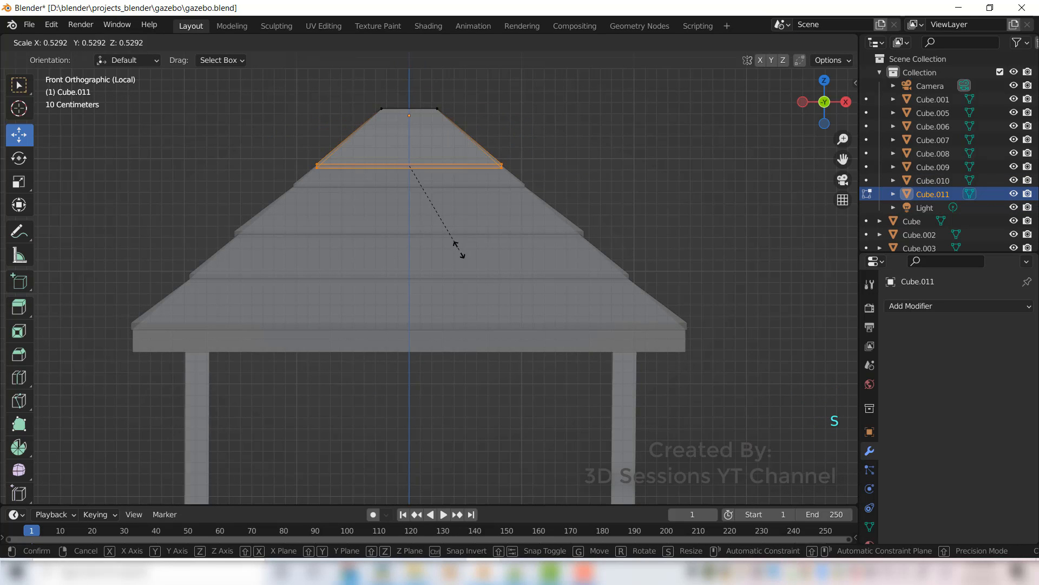
left_click(456, 249)
key("ctrl+z")
key("s")
key("x")
left_click(506, 319)
key("Tab")
key("alt+z")
Step: Try to move the fourth board farther up the roof slope
middle_click_drag(254, 347, 353, 378)
left_click(298, 155)
left_click(311, 199)
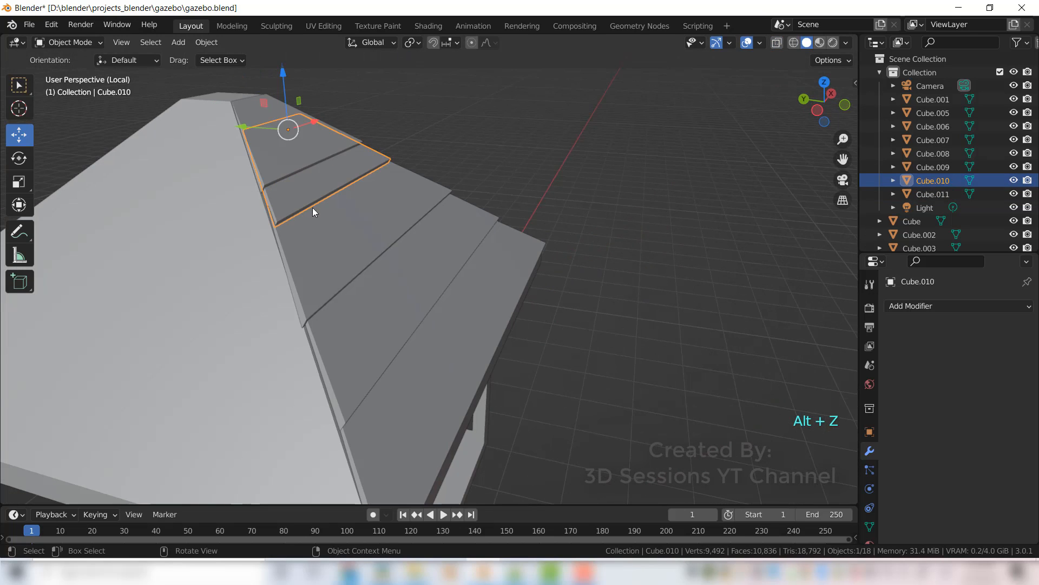
left_click_drag(288, 129, 276, 108)
key("ctrl+z")
Step: From the left view, reposition the topmost board slightly higher on the roof slope
left_click(284, 147)
key("grave")
left_click(81, 254)
scroll(311, 140, "up", 3)
left_click(319, 148)
left_click(284, 111)
scroll(280, 107, "down", 2)
left_click(255, 93)
Step: In front view with see-through display, scale the topmost board's lower edge along X to match the roof outline
middle_click_drag(385, 207, 327, 255)
key("grave")
left_click(168, 167)
key("alt+z")
key("Tab")
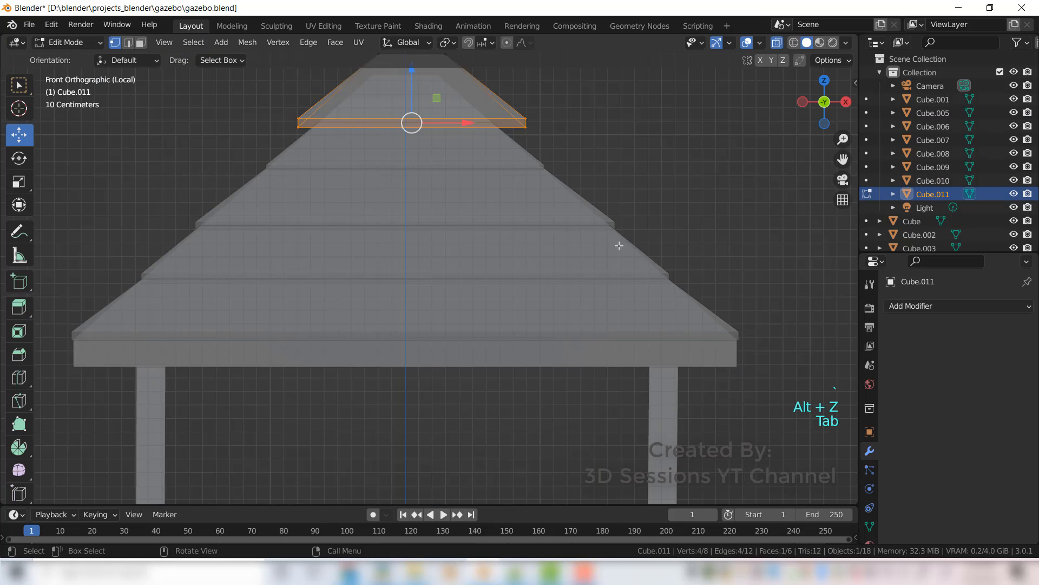
key("s")
key("x")
left_click(572, 222)
Step: Shift the topmost board's two lower corners individually along X to line up with the board below
scroll(271, 95, "up", 3)
middle_click_drag(271, 95, 294, 167, "shift")
left_click_drag(277, 158, 439, 250)
left_click_drag(419, 212, 404, 211)
left_click_drag(631, 171, 742, 253)
left_click_drag(748, 214, 740, 214)
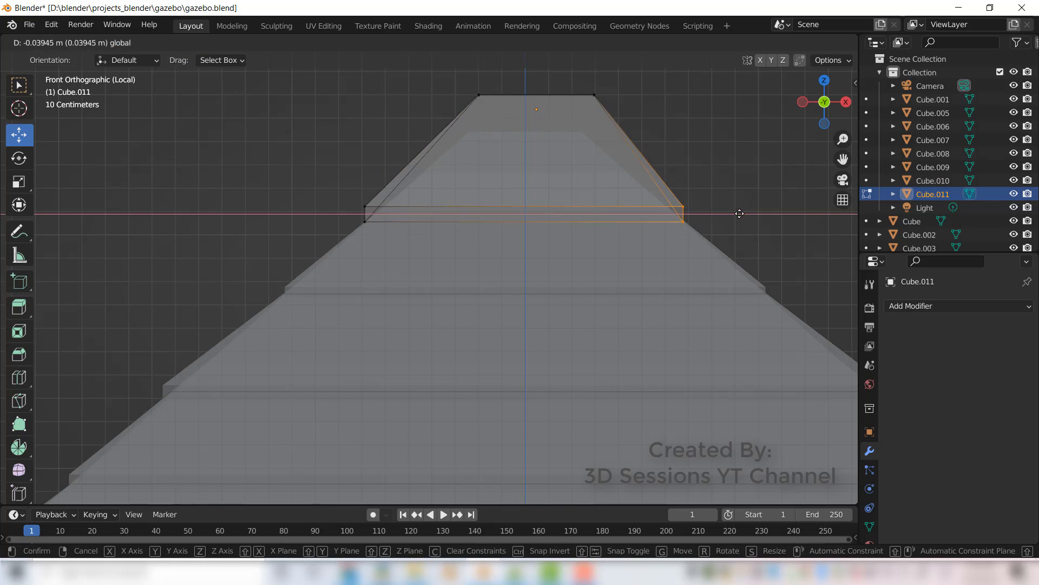
Step: Try to lower the topmost board's upper edge
left_click_drag(403, 75, 612, 126)
left_click_drag(532, 89, 531, 111)
key("ctrl+z")
Step: From the left view, shift the topmost board's upper edge along Y, and select the two lowest roof boards together
key("grave")
left_click(151, 309)
middle_click_drag(98, 141, 224, 251, "shift")
left_click_drag(153, 203, 196, 202)
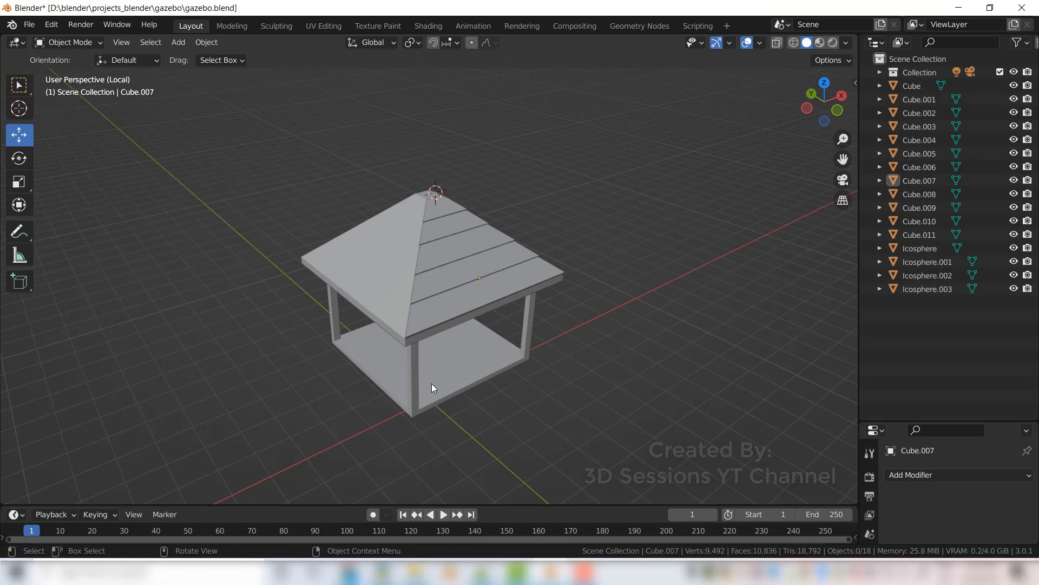
left_click(455, 278, "shift")
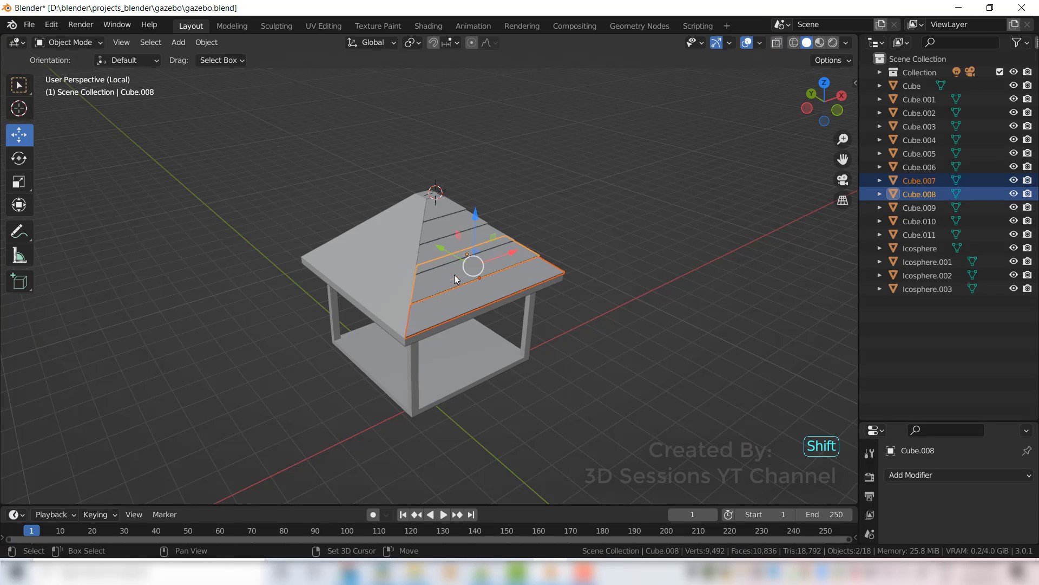
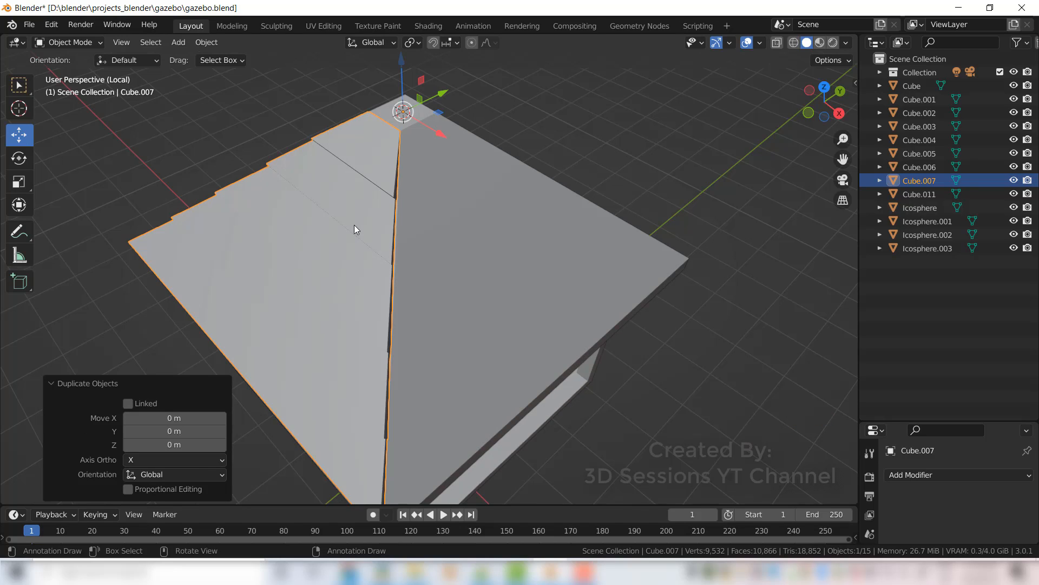
Step: Rotate the duplicated set of roof boards 90° about the global Z axis onto the adjacent slope
type("rz9")
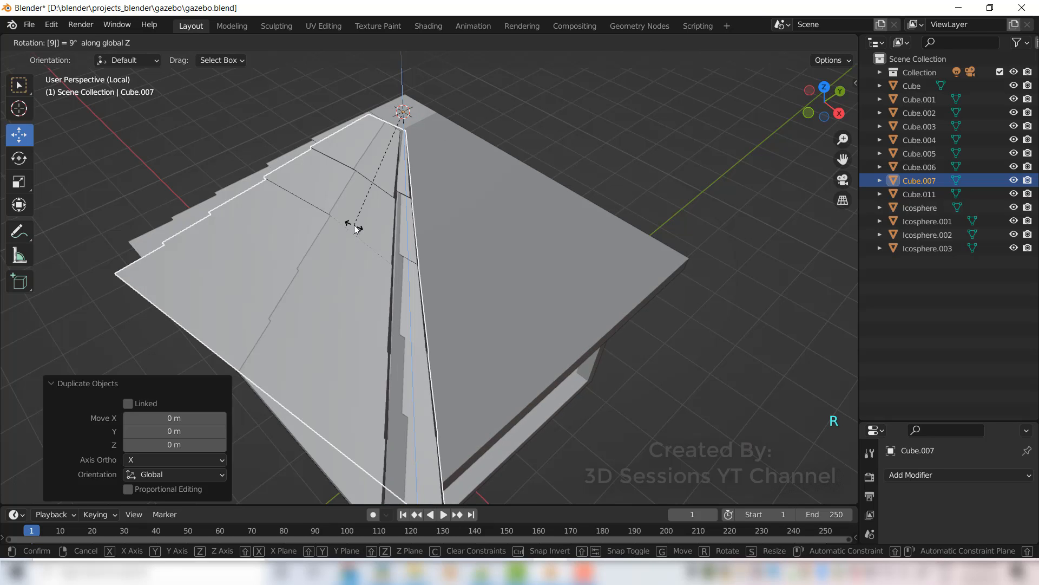
type("0")
key("Return")
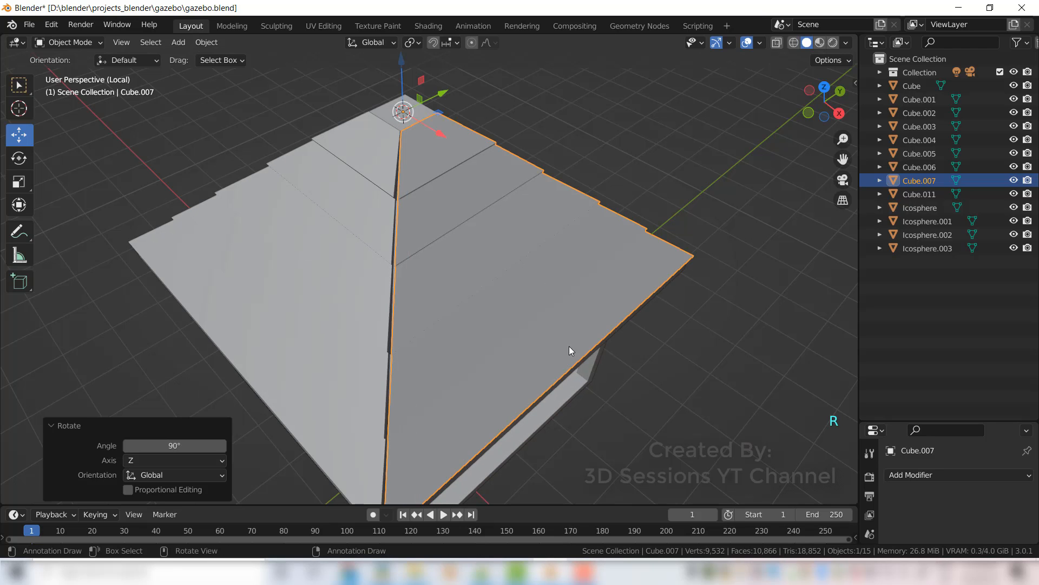
Step: Duplicate the rotated board set and turn the copy 90° about Z to cover the third slope
middle_click_drag(585, 440, 429, 431)
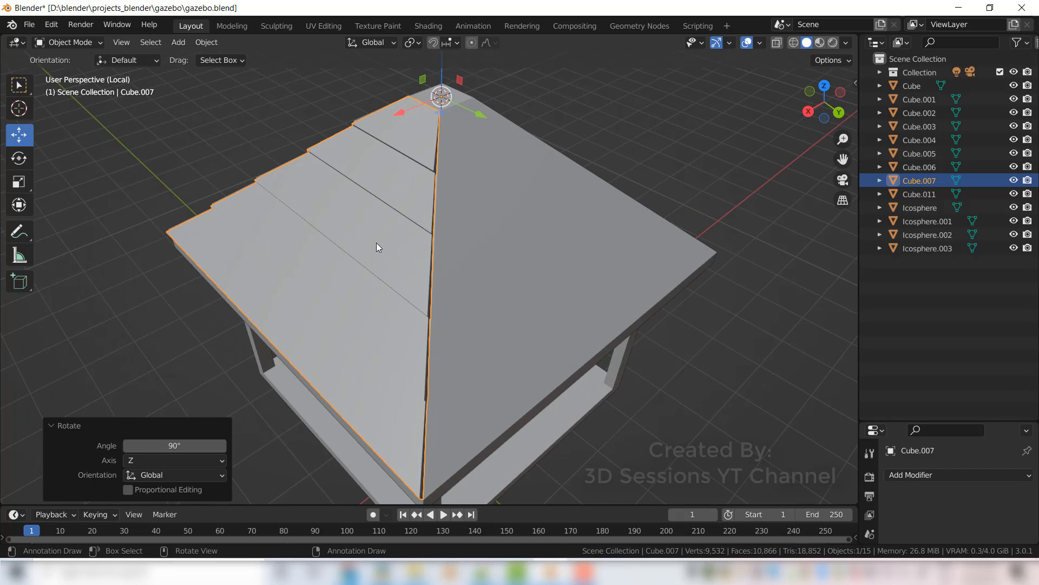
key("shift+d")
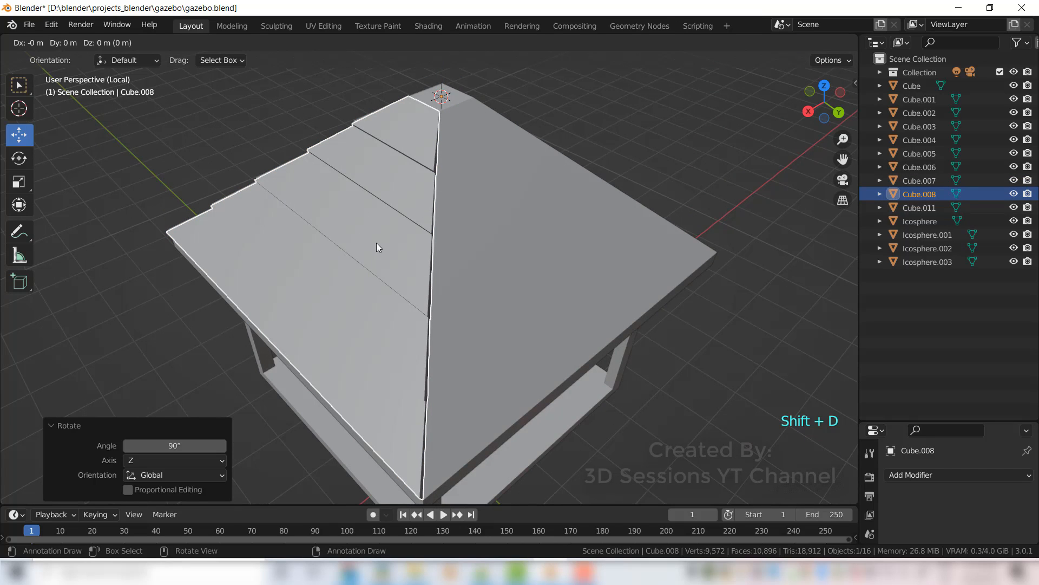
type("rz90")
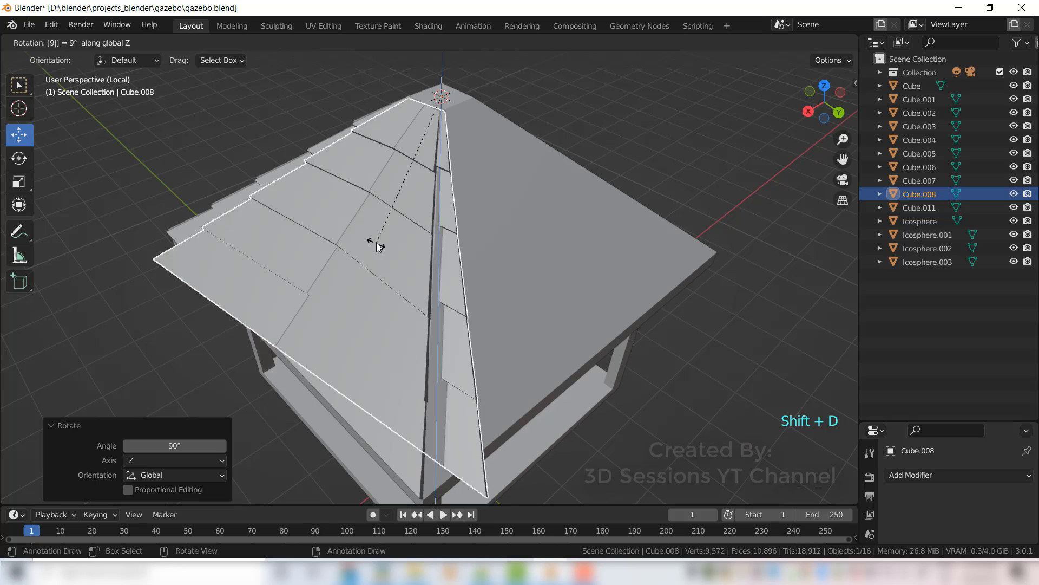
key("Return")
Step: Duplicate the third slope's boards and rotate the copy 90° about Z to cover the last bare slope
middle_click_drag(694, 346, 517, 352)
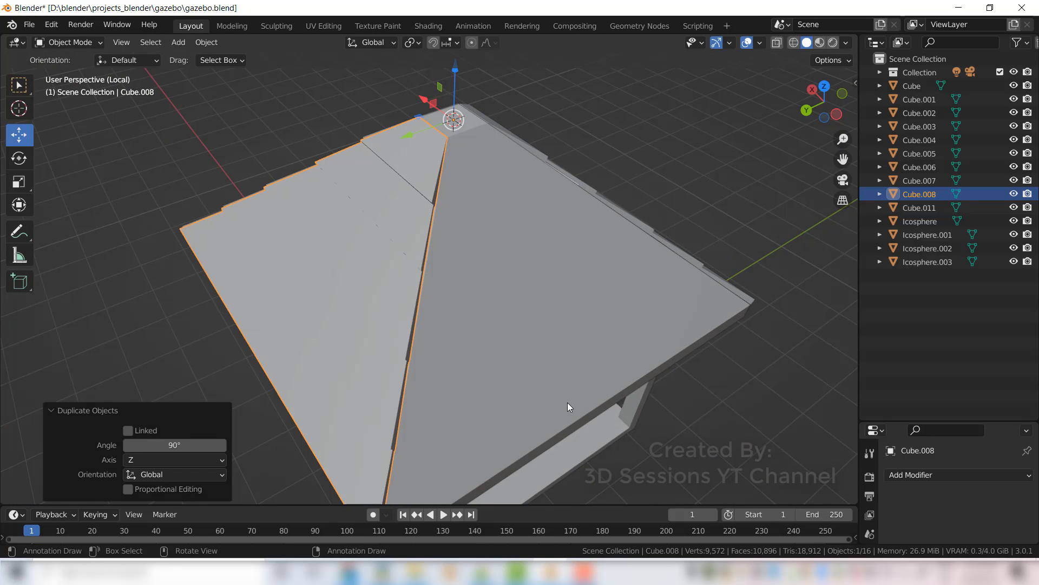
key("shift+d")
type("rz")
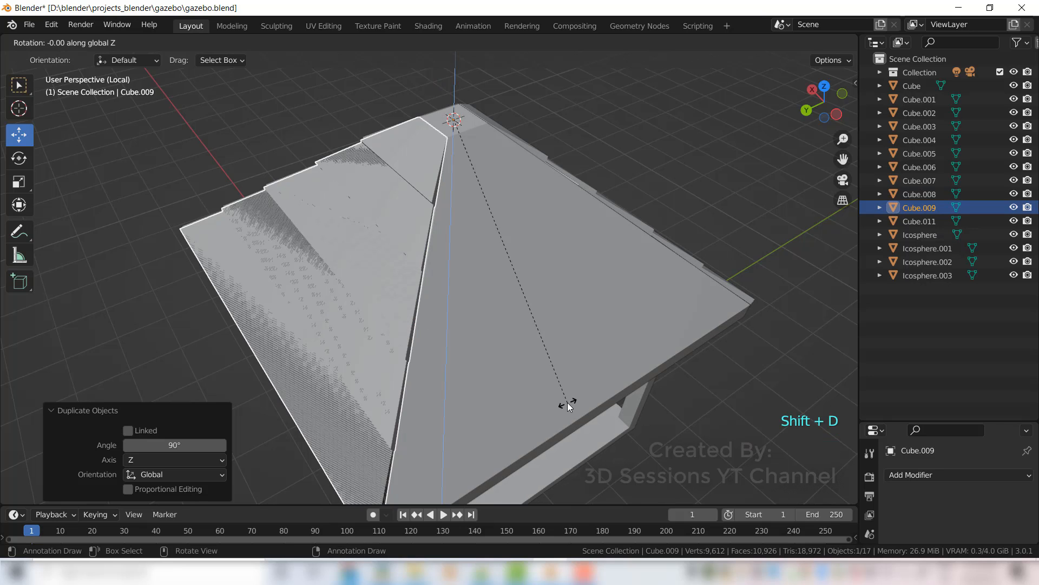
type("90")
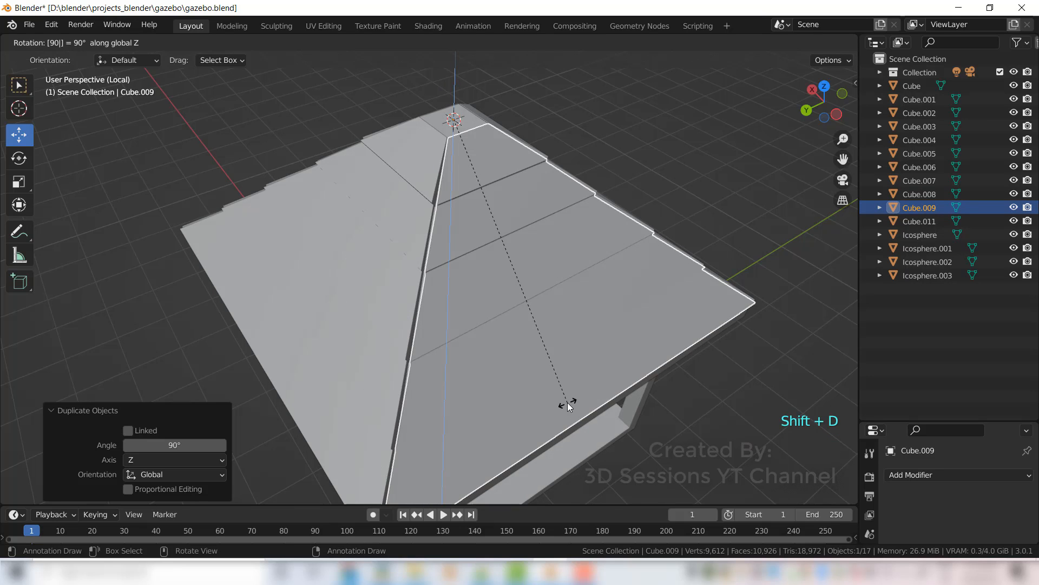
key("Return")
Step: Join the board sets of all four roof slopes into one object and deselect it
middle_click_drag(538, 457, 437, 381)
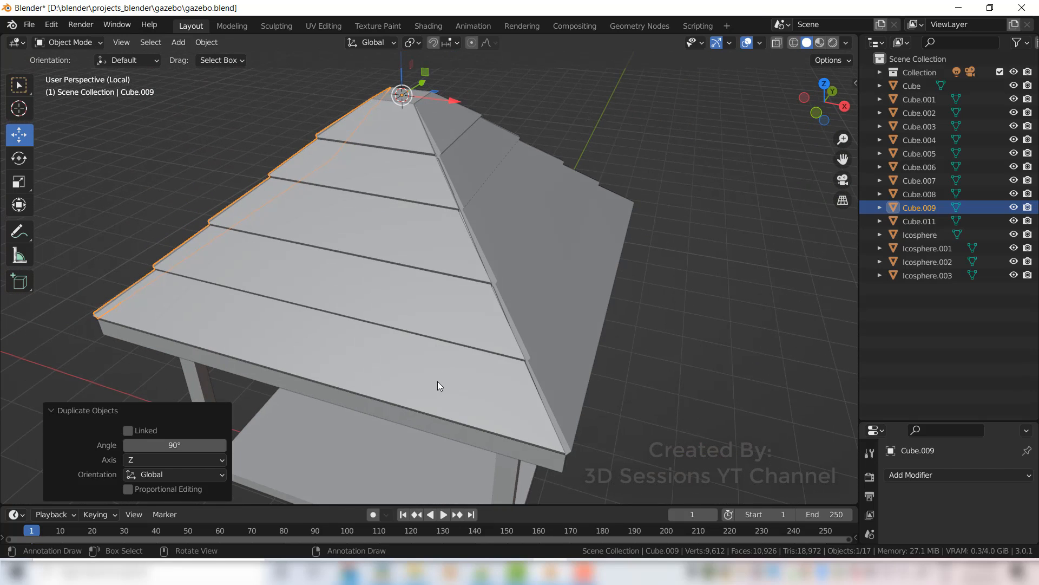
left_click(422, 266)
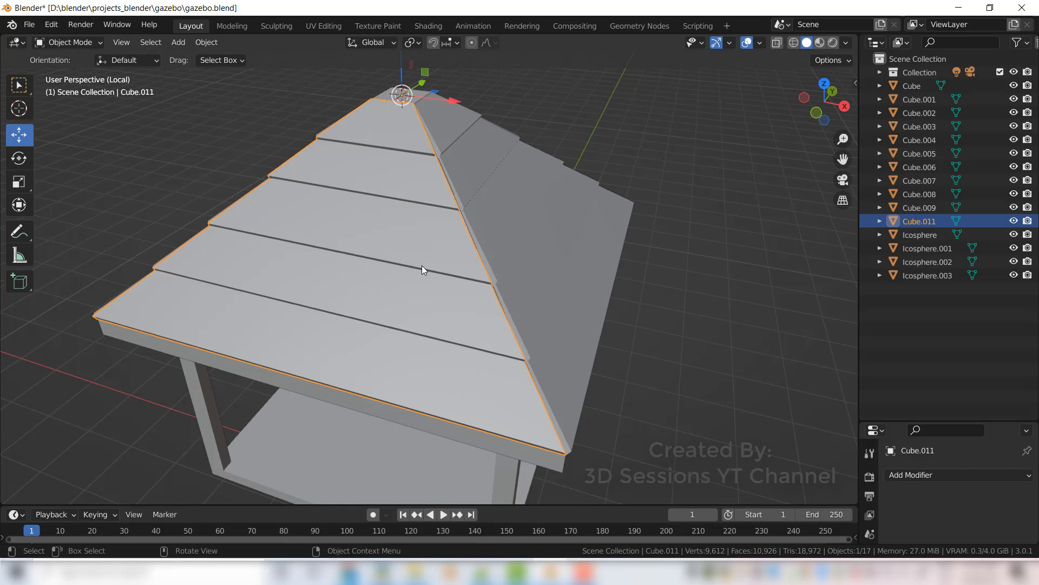
middle_click_drag(297, 338, 335, 353)
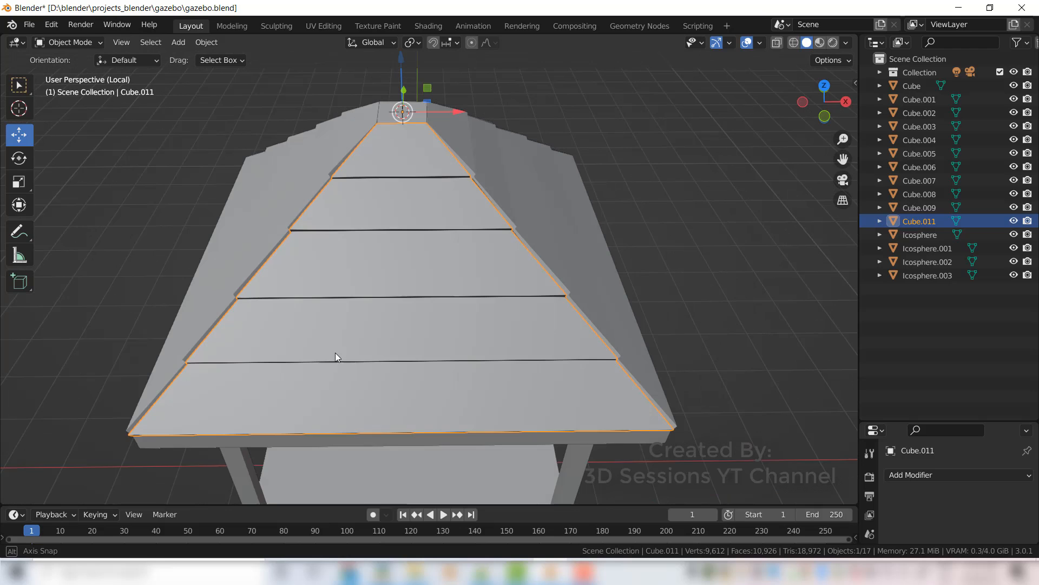
left_click(552, 205, "shift")
left_click(262, 181, "shift")
middle_click_drag(473, 307, 265, 305)
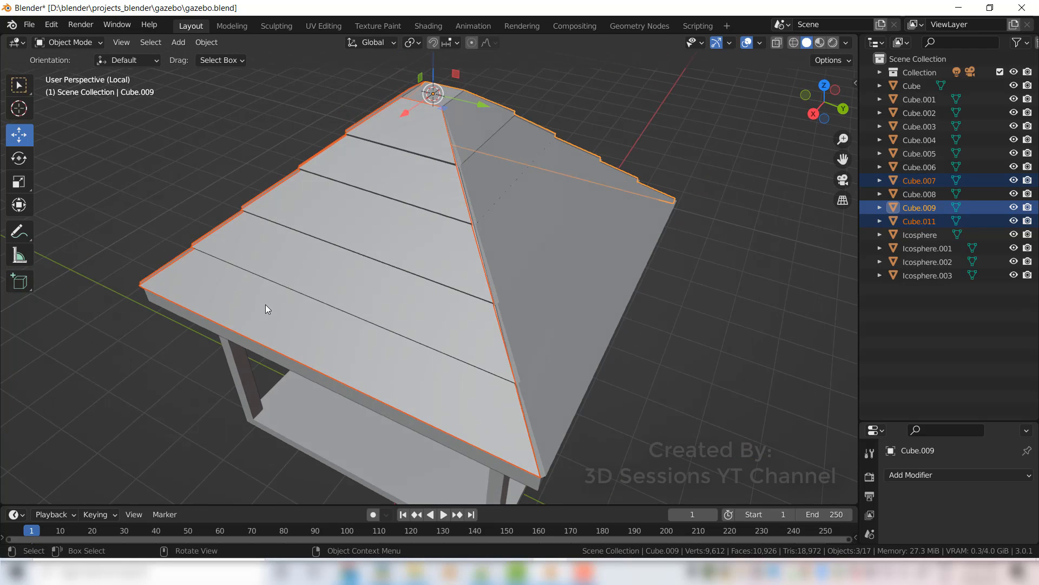
left_click(544, 194, "shift")
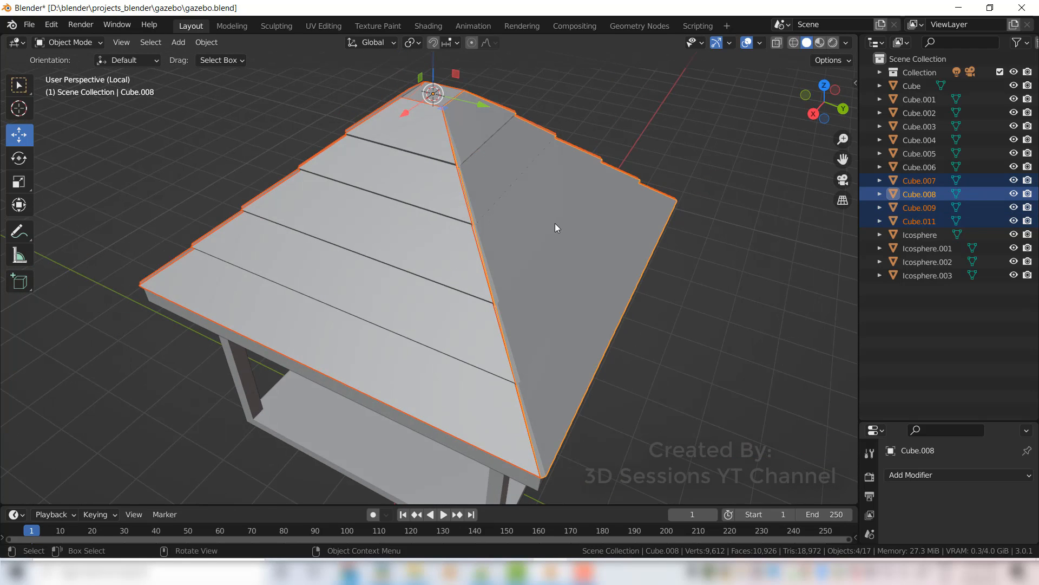
key("ctrl+j")
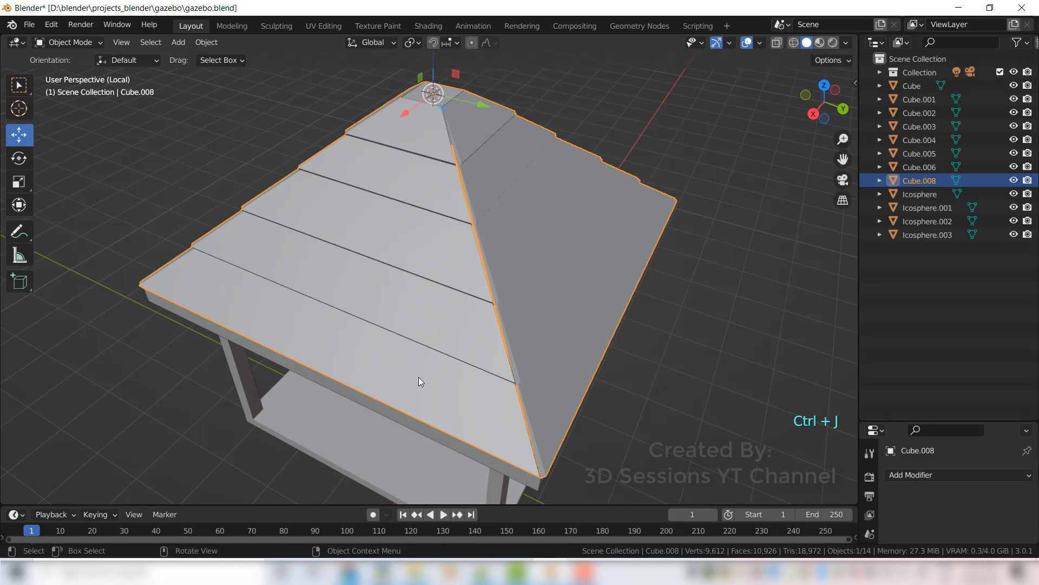
middle_click_drag(421, 382, 653, 276)
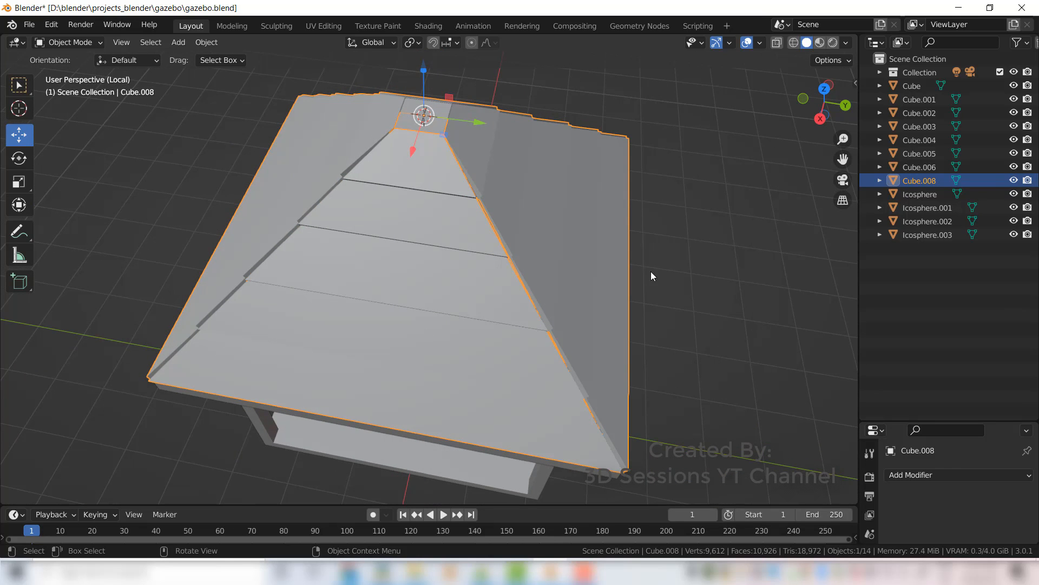
left_click(736, 283)
Step: Extrude the flat top face of the roof's pyramid upward by about 0.18 m
middle_click_drag(403, 147, 369, 220, "shift")
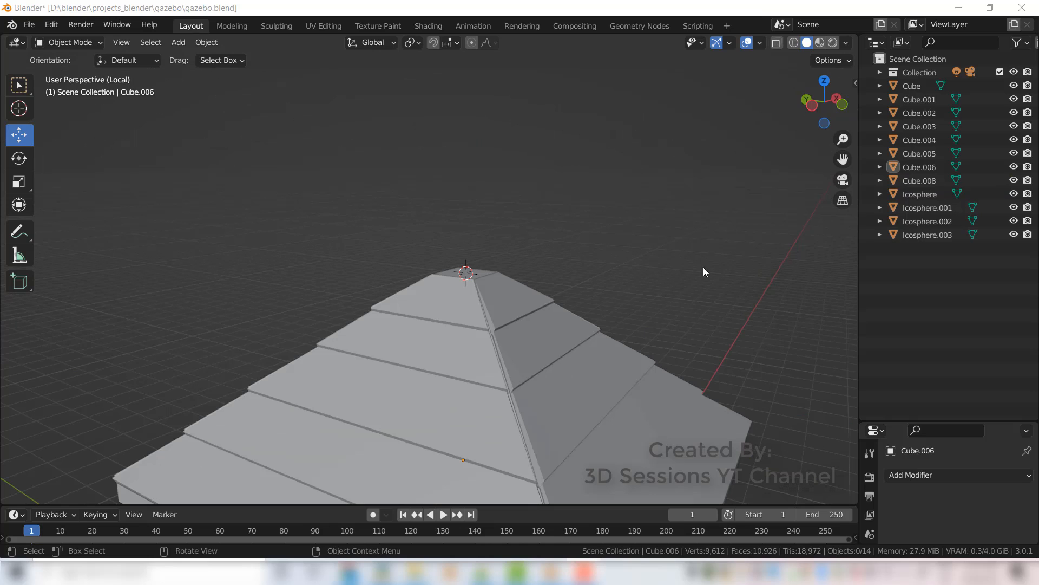
middle_click_drag(552, 375, 448, 309)
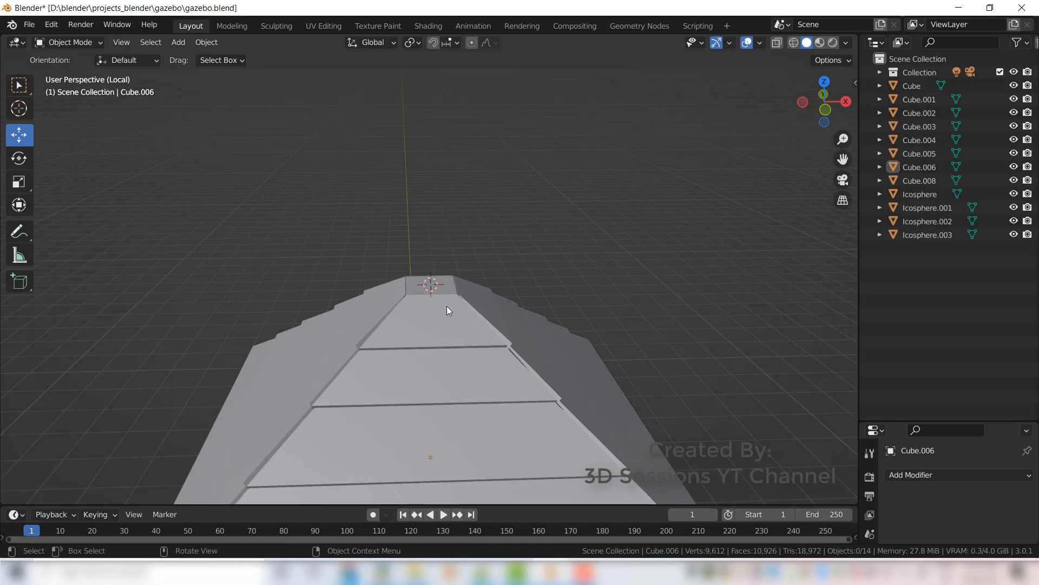
left_click(441, 290)
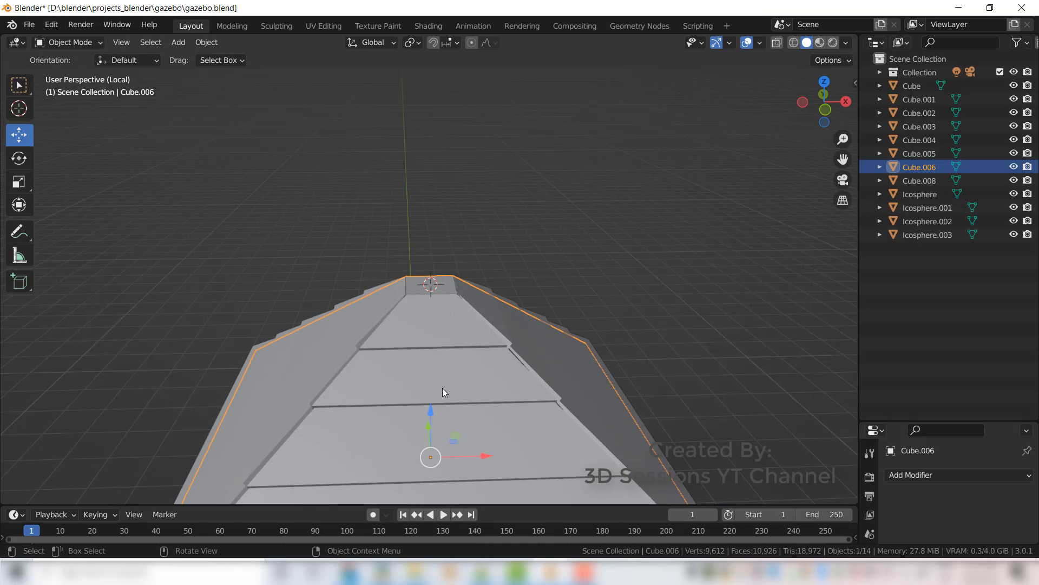
mouse_move(408, 371)
middle_mouse_down()
mouse_move(372, 381)
mouse_move(403, 374)
middle_mouse_up()
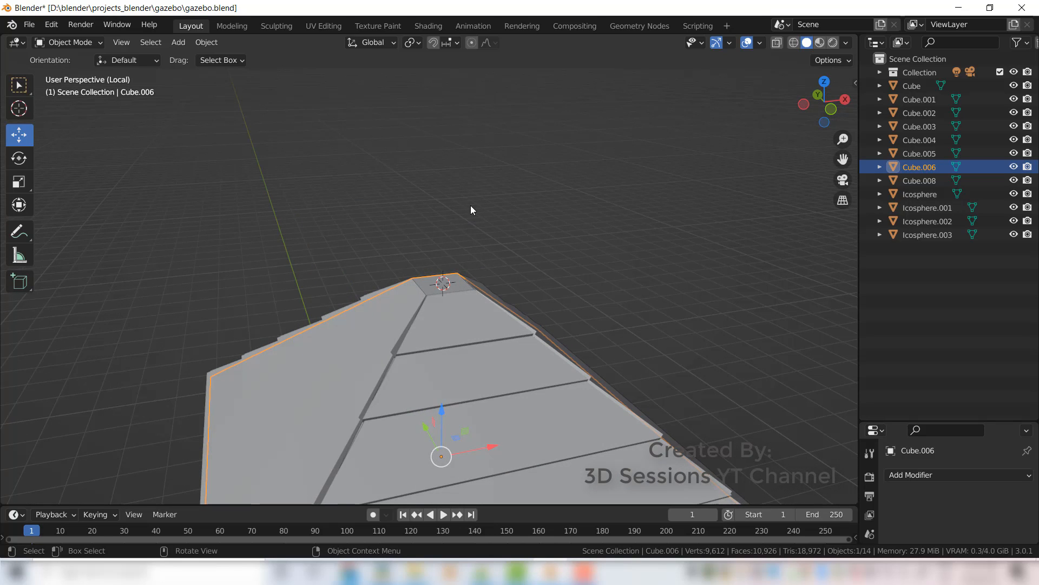
key("Tab")
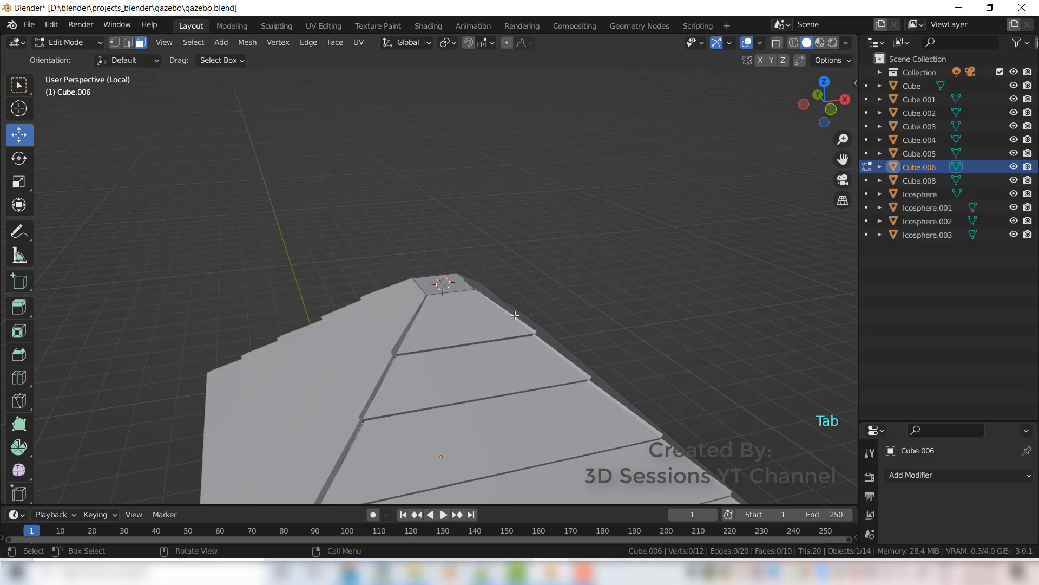
key("3")
left_click(453, 279)
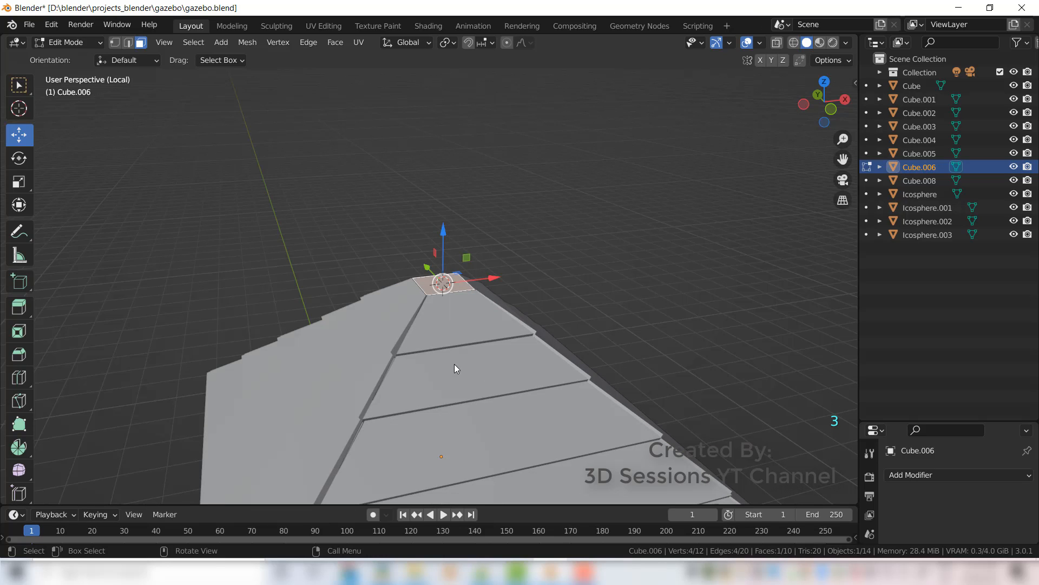
key("grave")
left_click(338, 314)
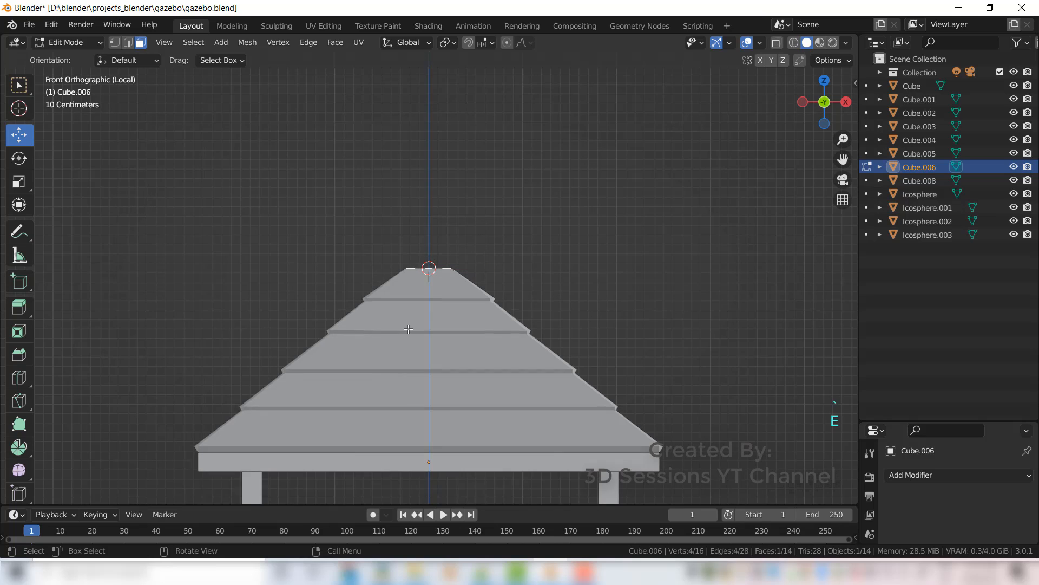
key("e")
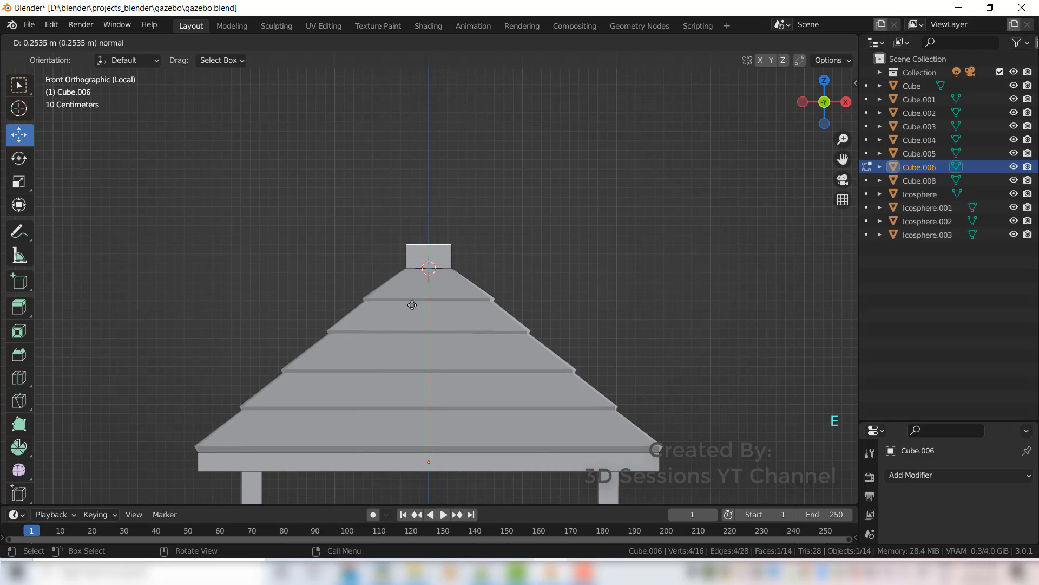
left_click(413, 309)
Step: Inset the raised block's top face by about 0.027 m and extrude it upward by about 0.17 m
middle_click_drag(451, 268, 483, 343)
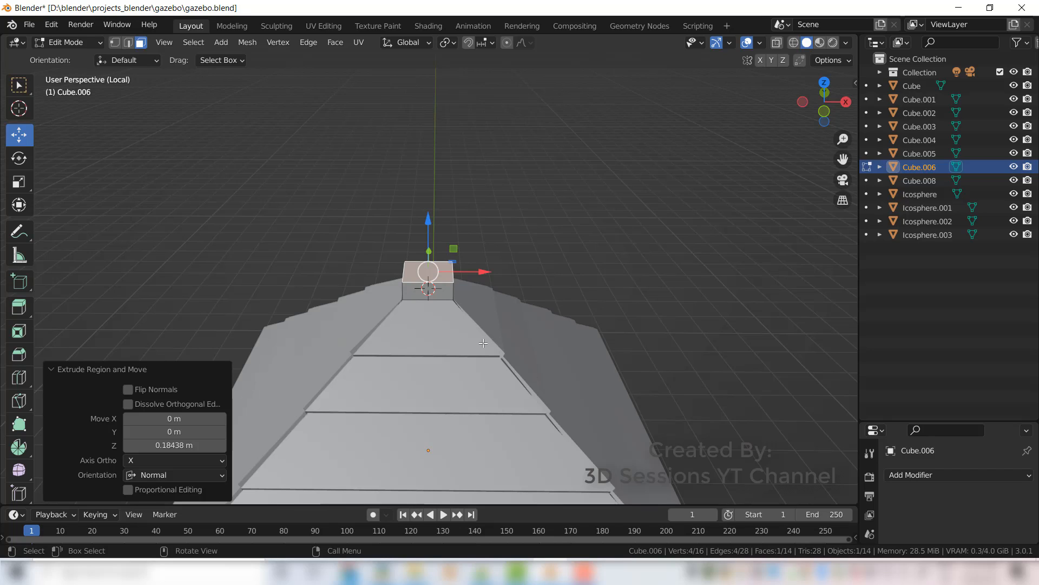
key("i")
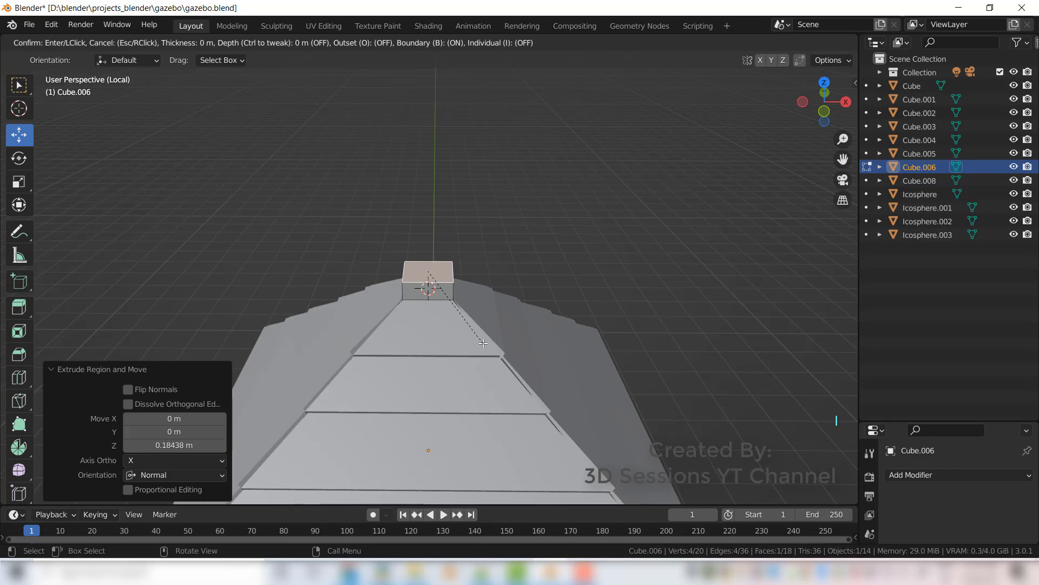
left_click(480, 337)
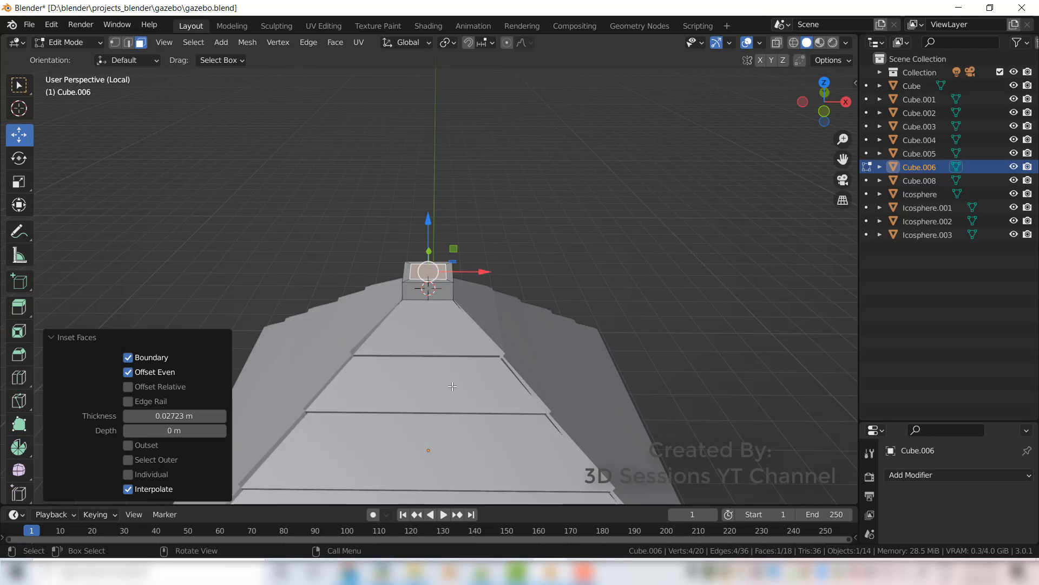
key("e")
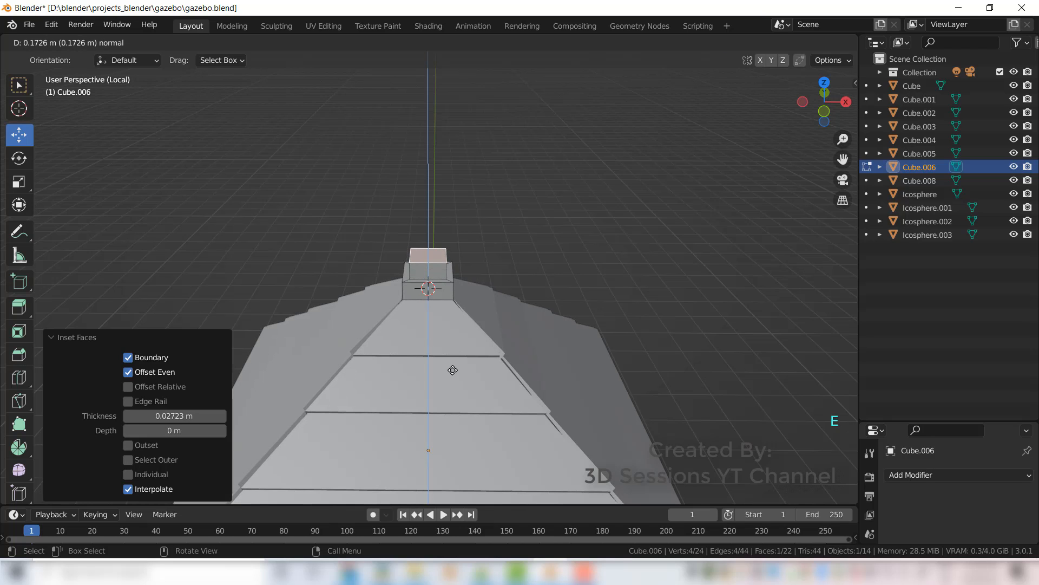
left_click(451, 372)
Step: Inset the finial's top face by about 0.026 m and extrude it upward by about 0.62 m
middle_click_drag(449, 374, 482, 406)
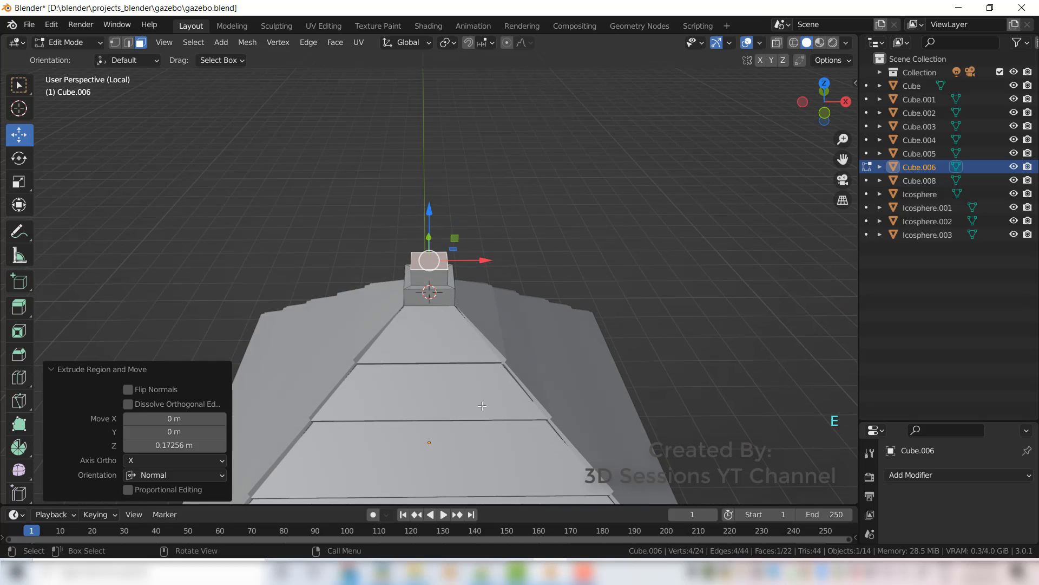
key("i")
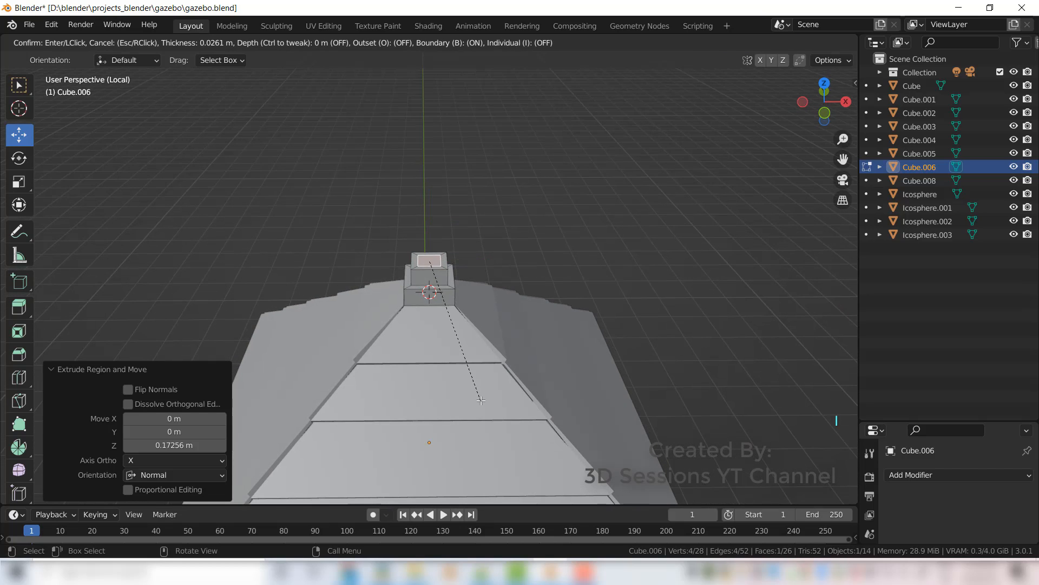
left_click(481, 400)
key("e")
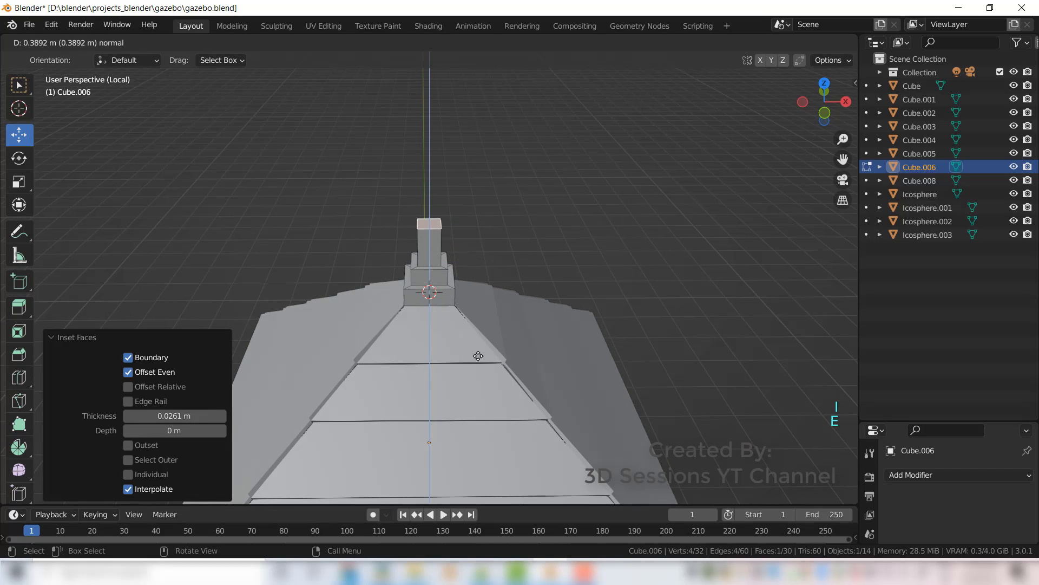
left_click(478, 341)
Step: Lower the finial's top face by about 0.24 m and scale it to about 0.4 so the spire tapers, then return to Object Mode
key("grave")
left_click(346, 345)
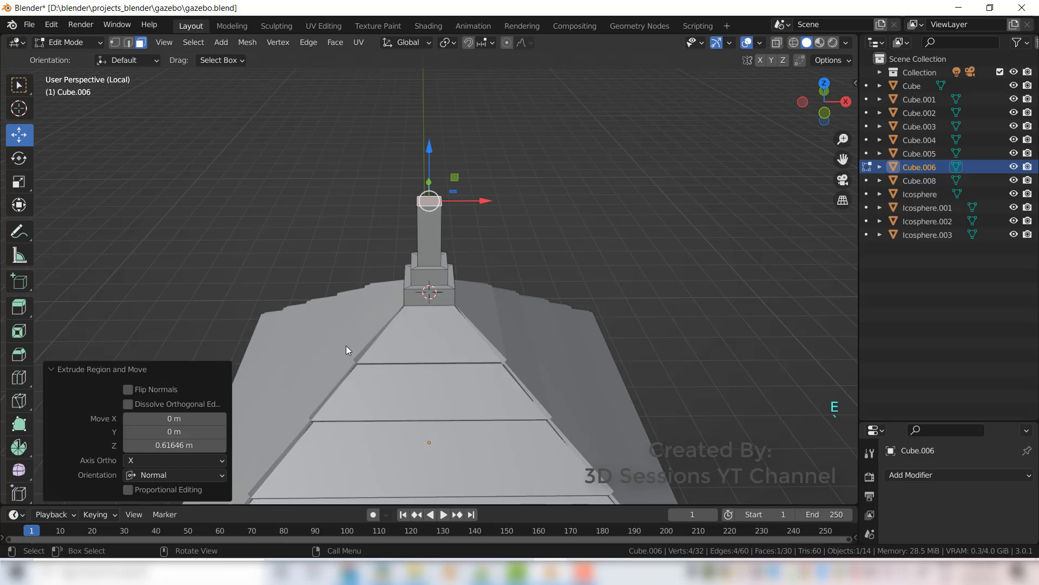
key("g")
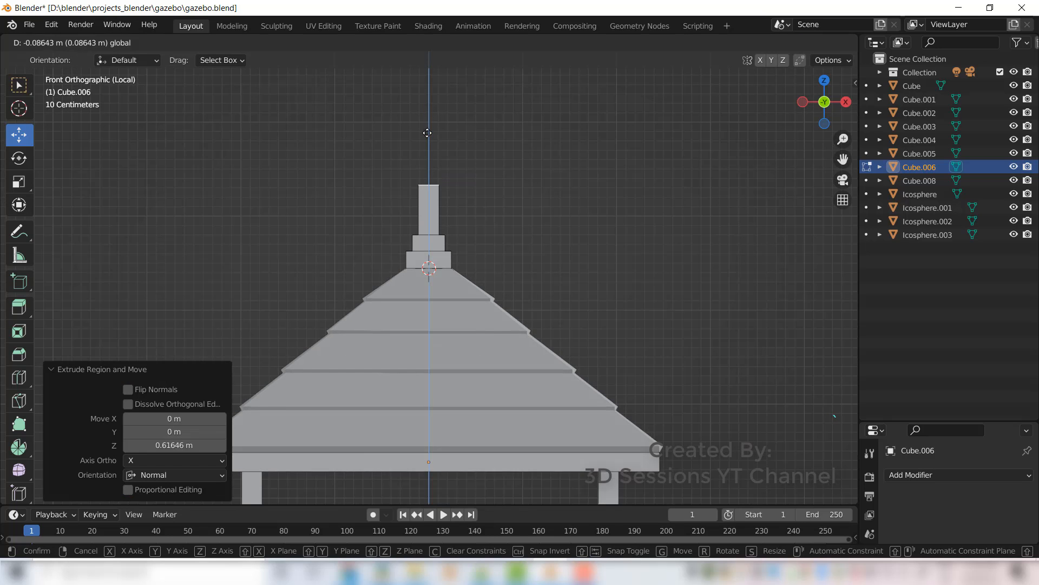
key("z")
left_click(444, 187)
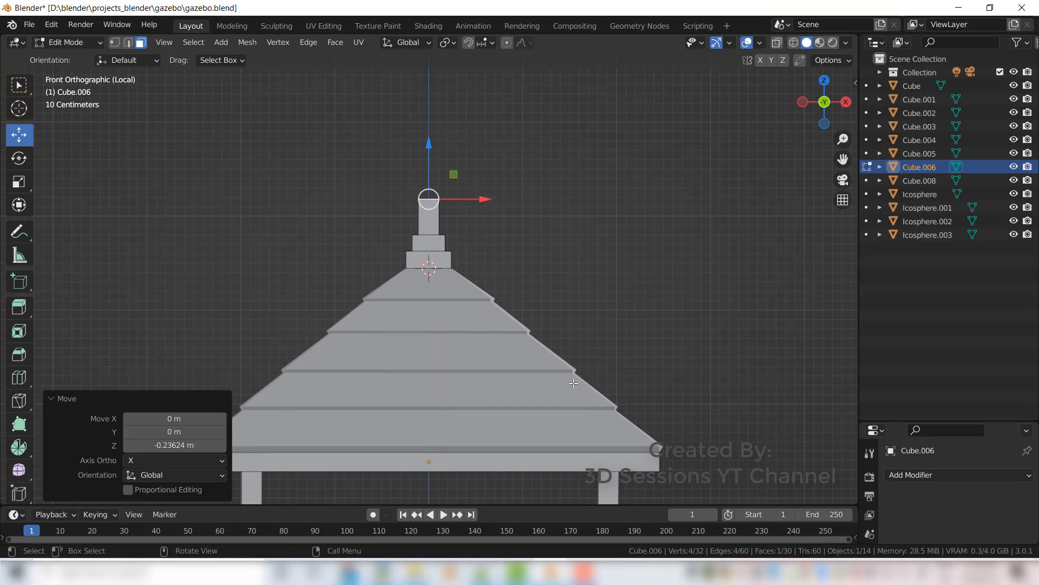
key("s")
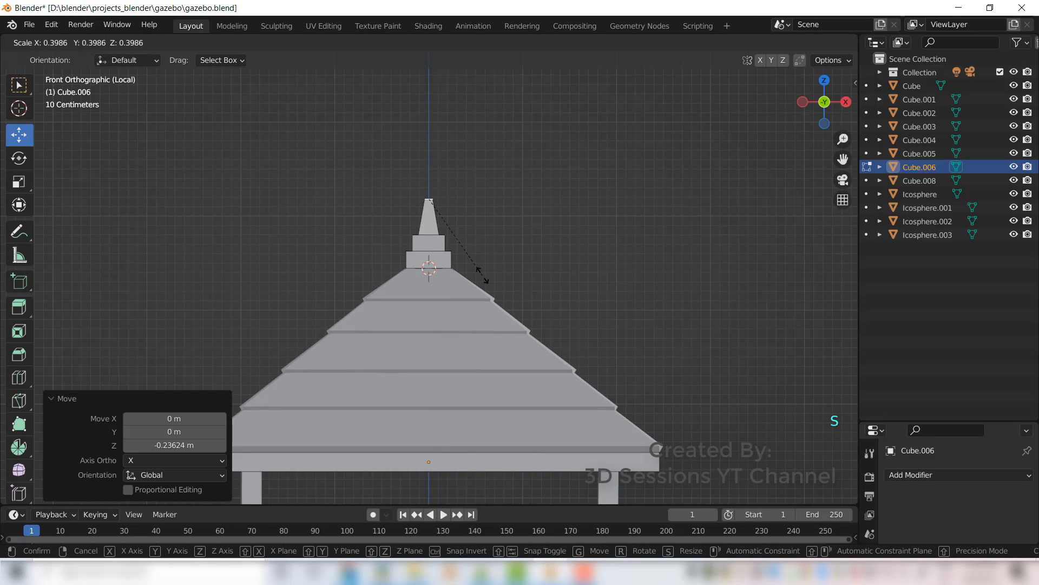
left_click(481, 275)
key("Tab")
scroll(579, 277, "down", 3)
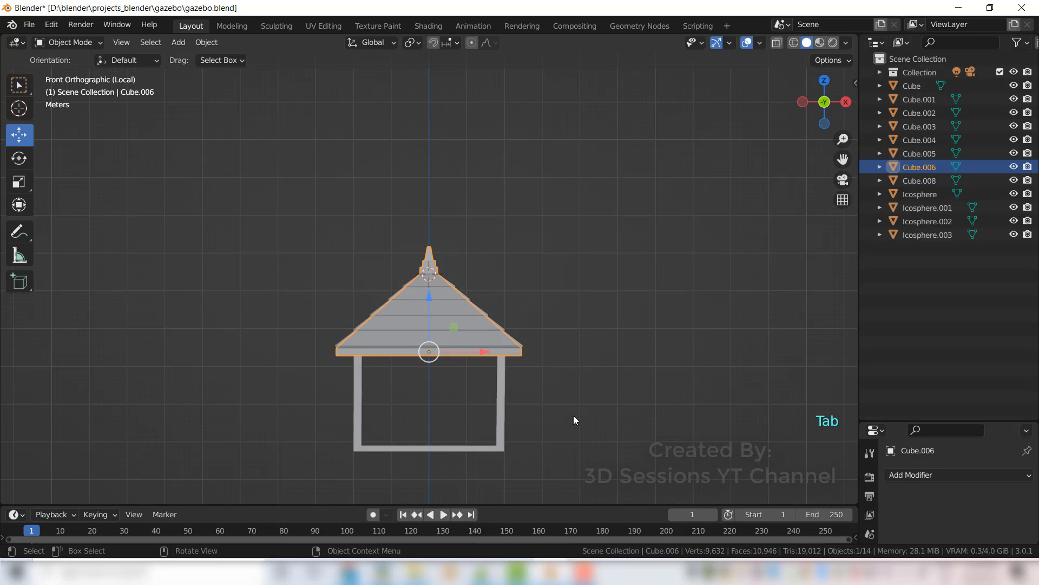
left_click(421, 456)
middle_click_drag(421, 456, 372, 457)
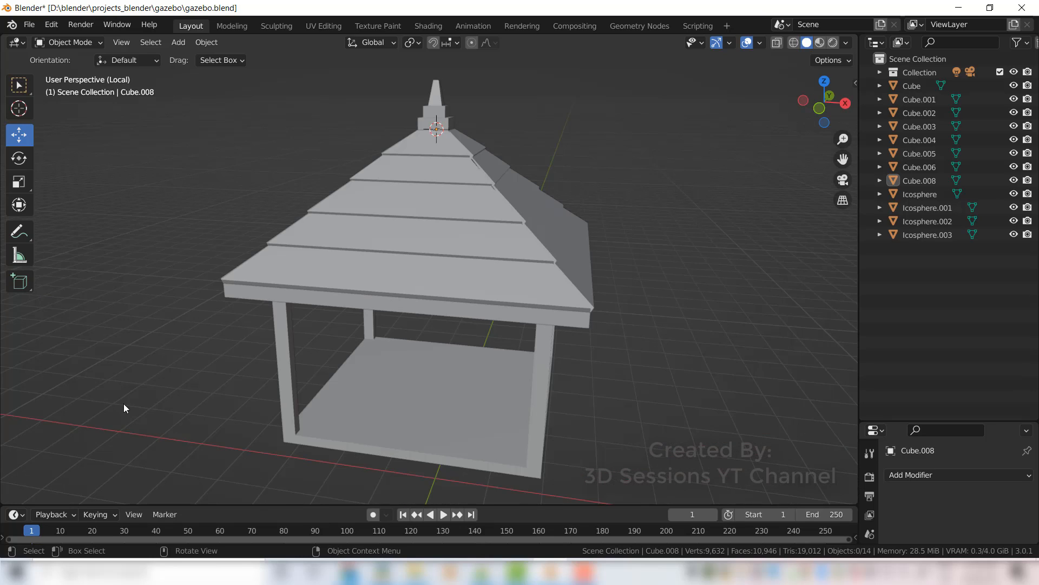
Step: Add a 2 m cube and move it down about 3.49 m into the open space between the gazebo's posts
key("shift+a")
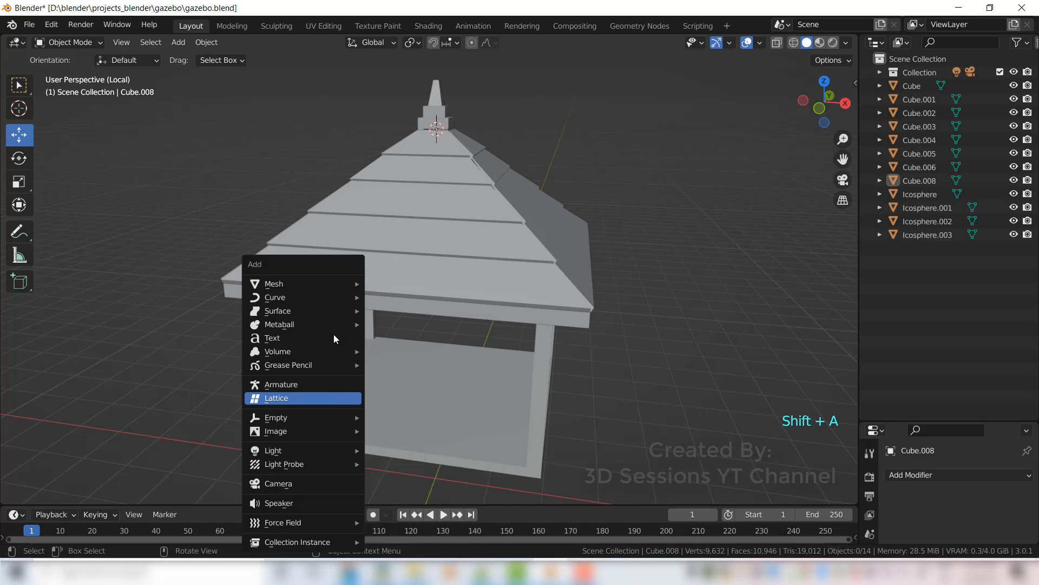
mouse_move(326, 283)
left_click(421, 297)
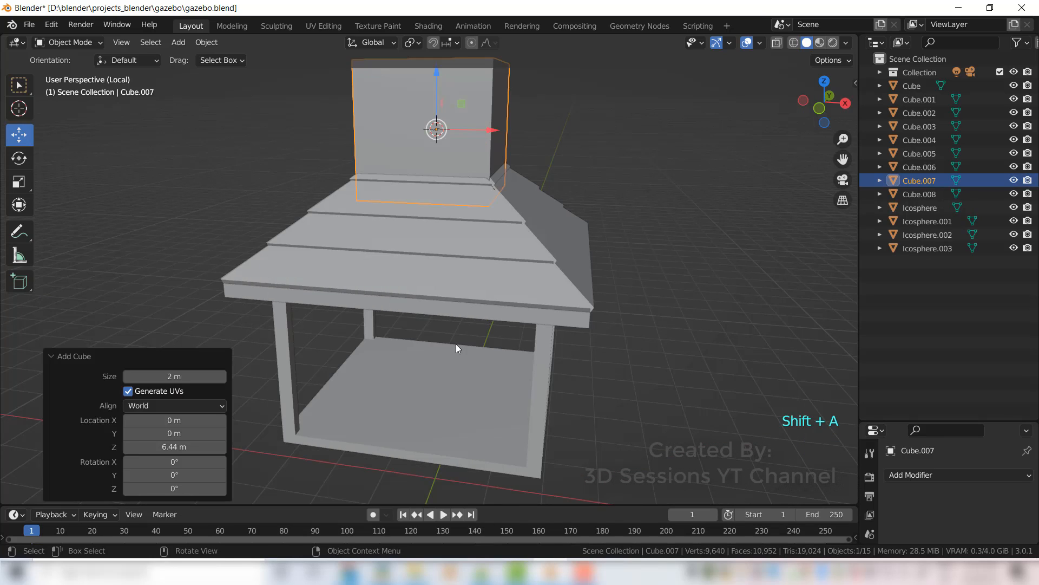
key("grave")
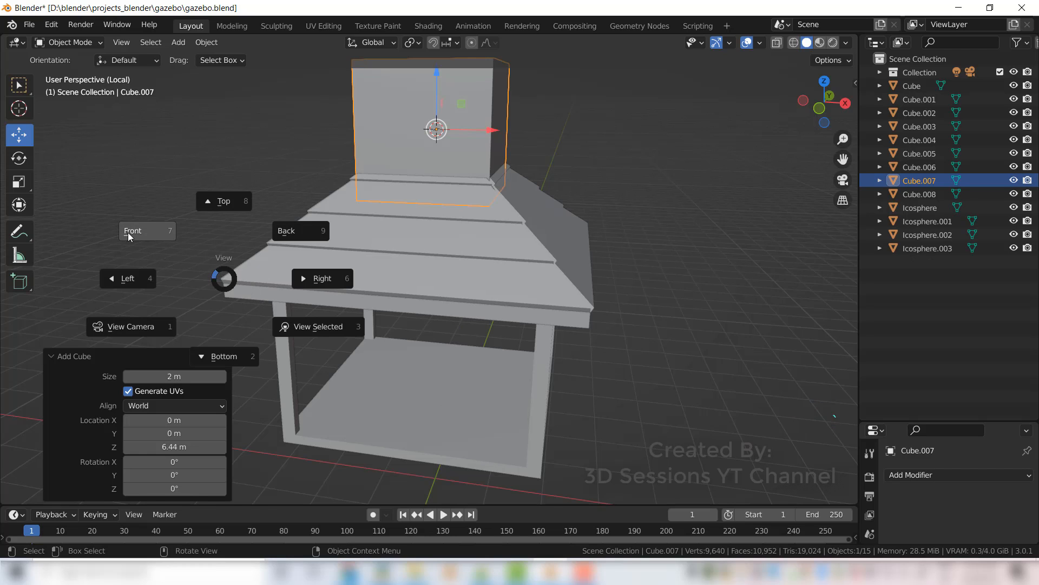
left_click(119, 232)
left_click_drag(431, 82, 433, 290)
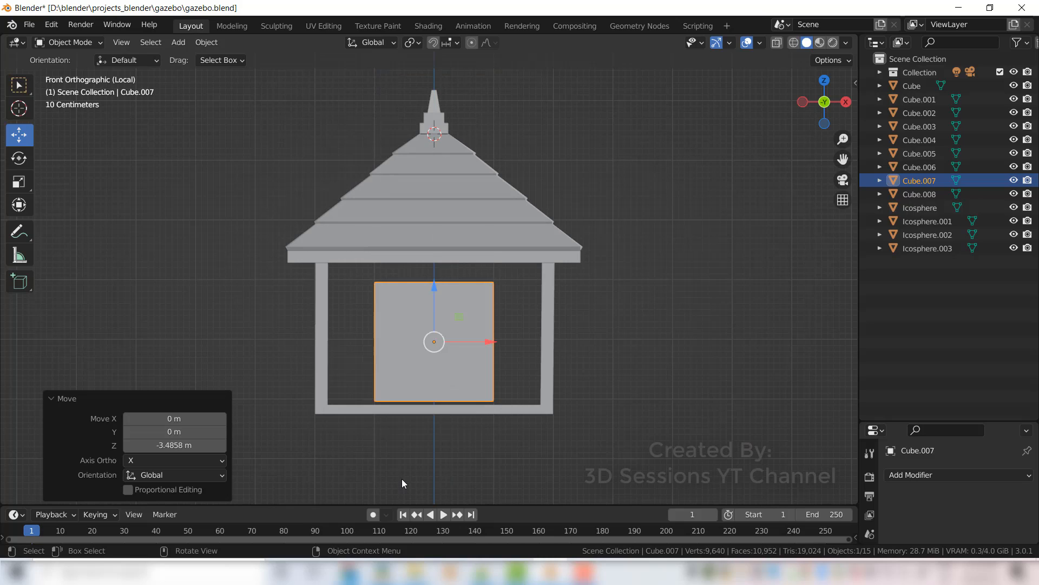
Step: Shape the cube into a thin bar by scaling it to about 0.114 along Z and 0.108 along Y
key("s")
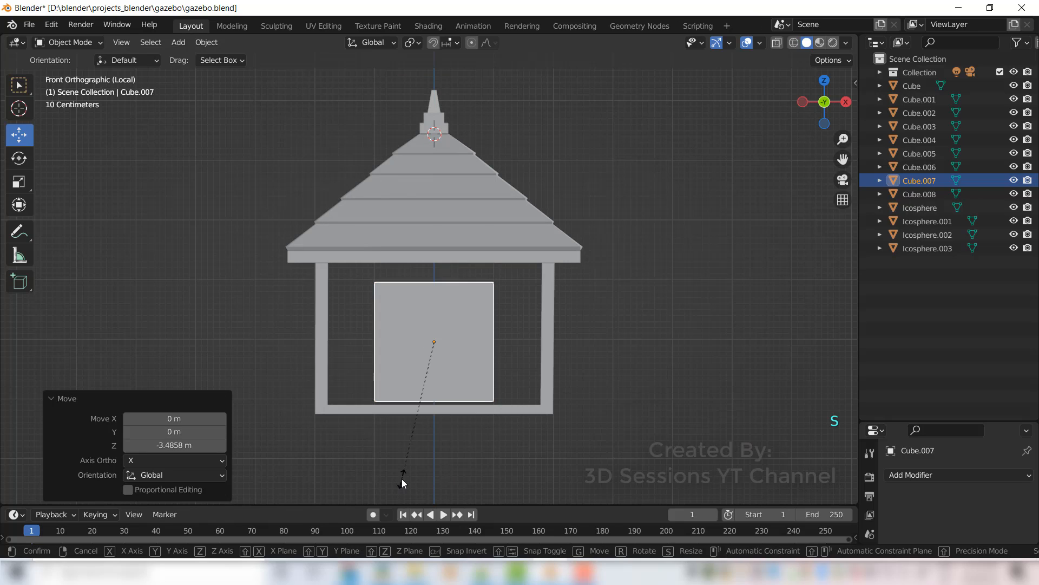
key("z")
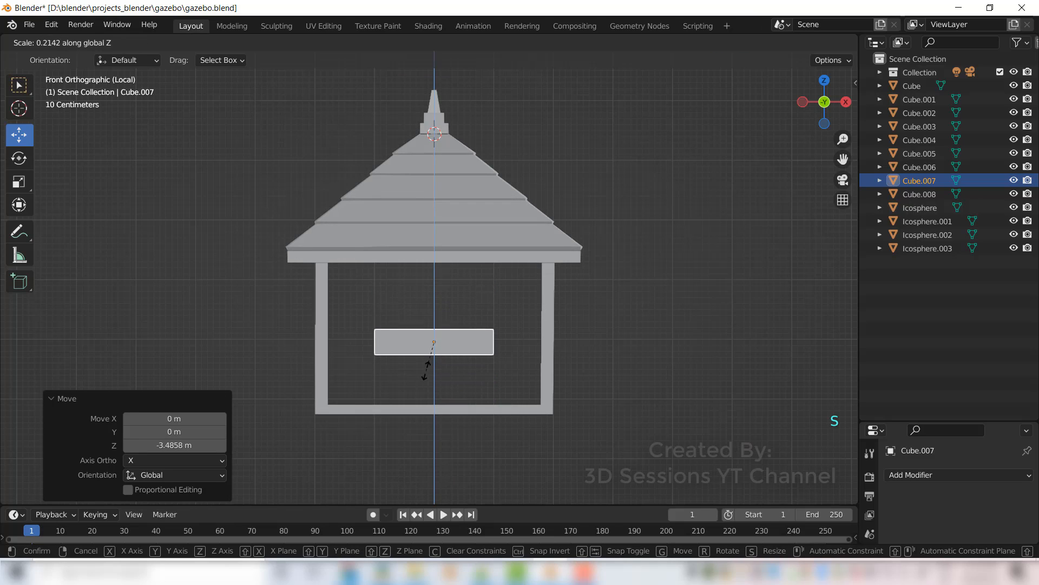
left_click(426, 355)
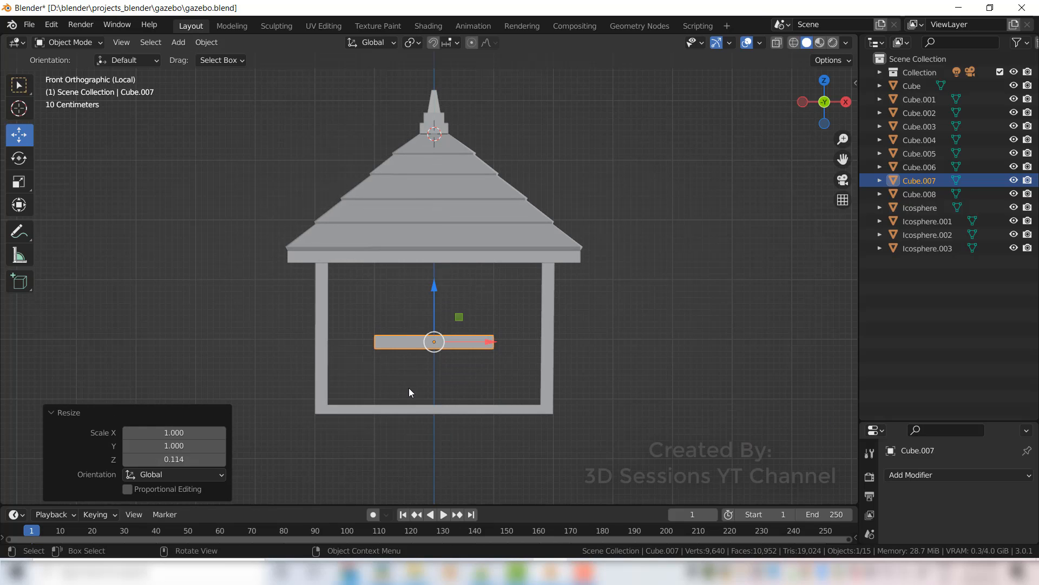
middle_click_drag(408, 388, 506, 484)
key("s")
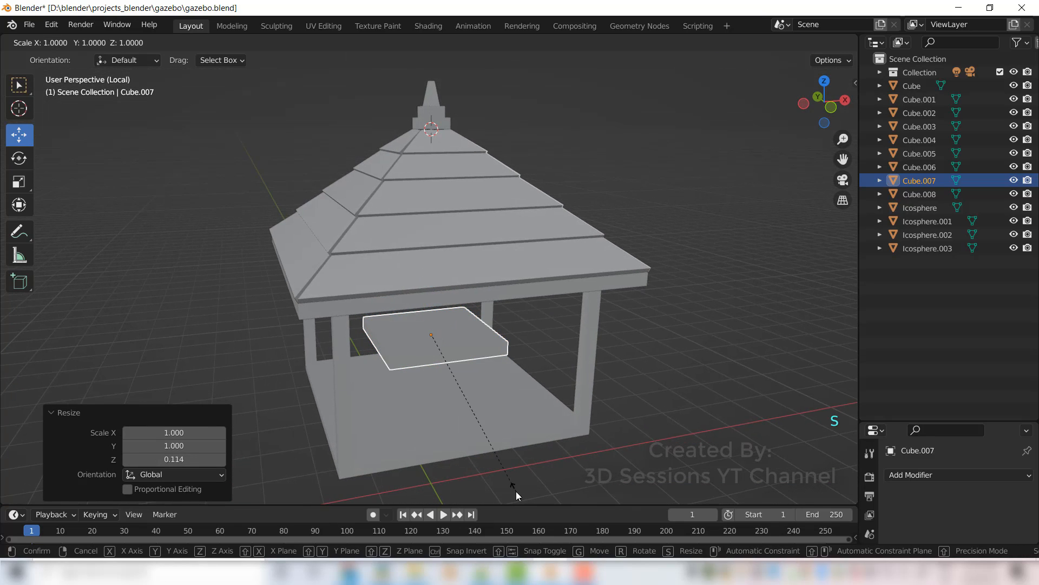
key("y")
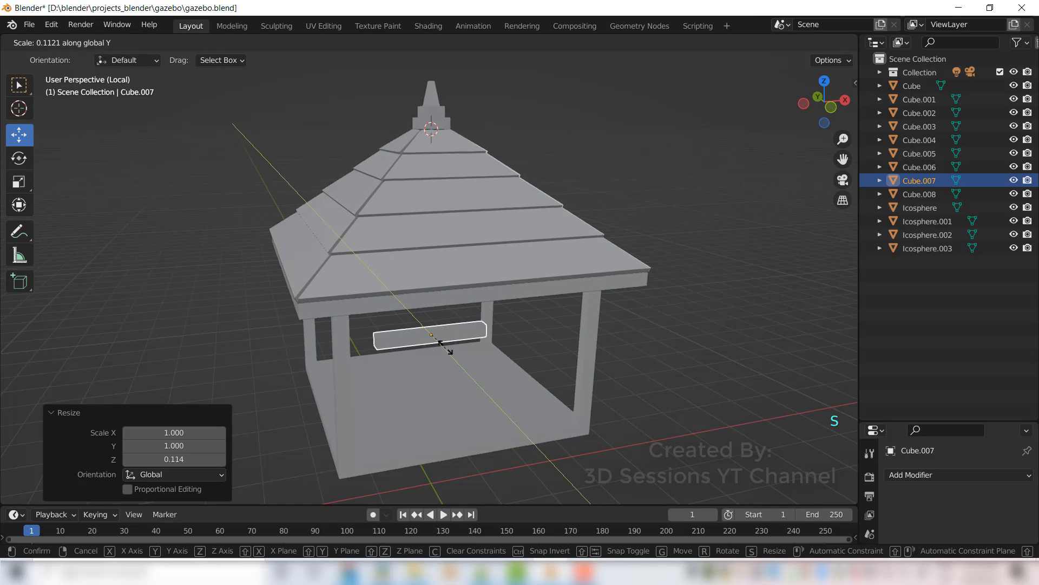
left_click(349, 417)
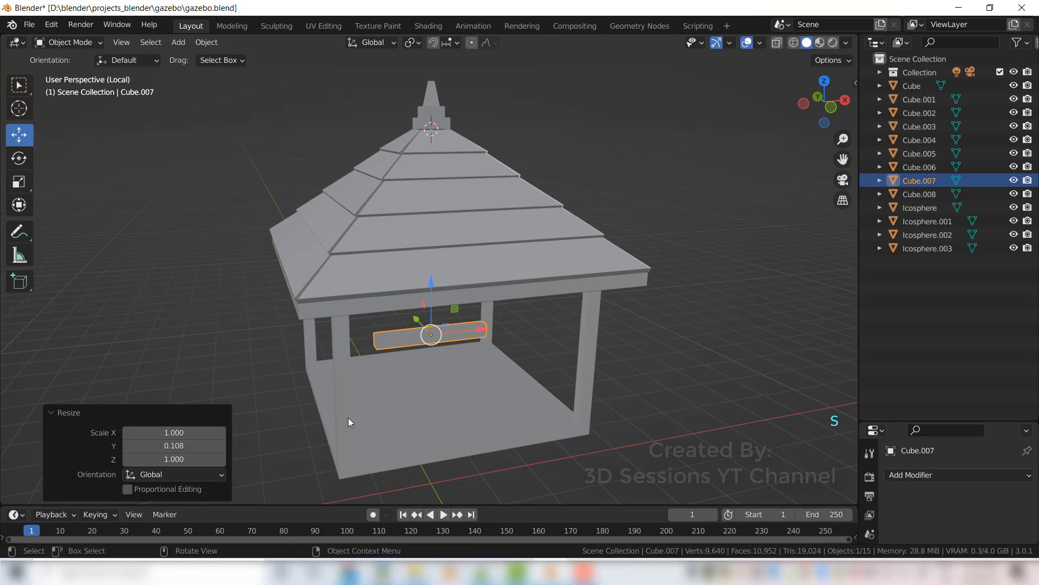
Step: Hide the joined roof boards and the roof pyramid to expose the posts
left_click(433, 192)
left_click(1014, 194)
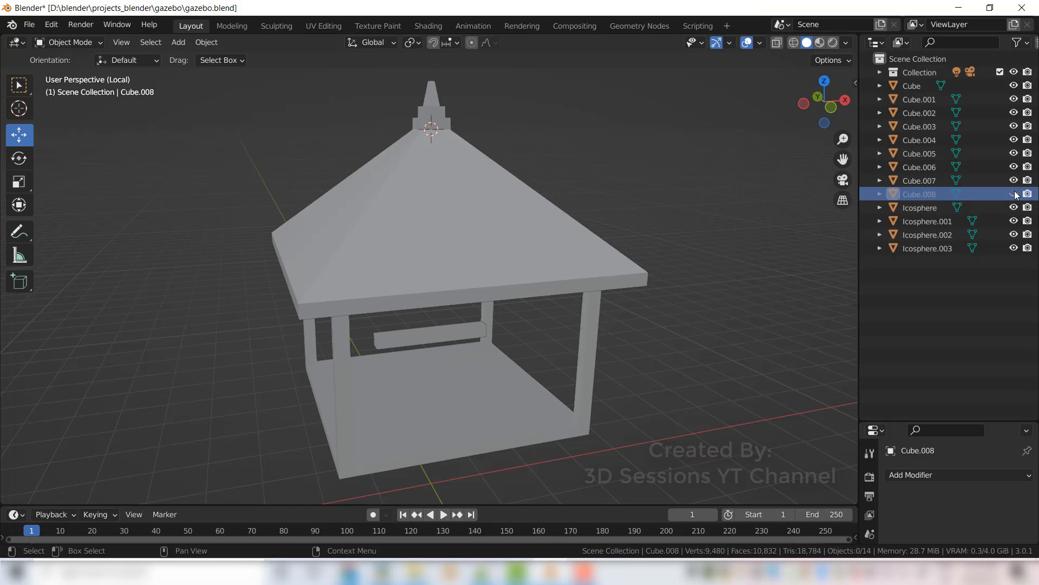
left_click(515, 196)
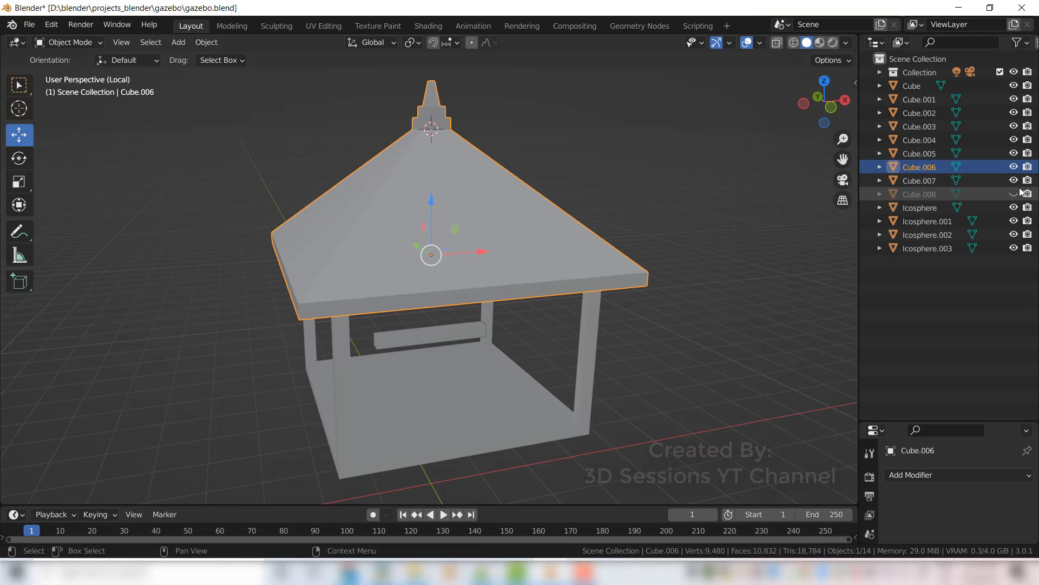
left_click(1014, 167)
Step: Move the bar about 1.9 m along Y so it lines up with the two back posts
left_click(452, 330)
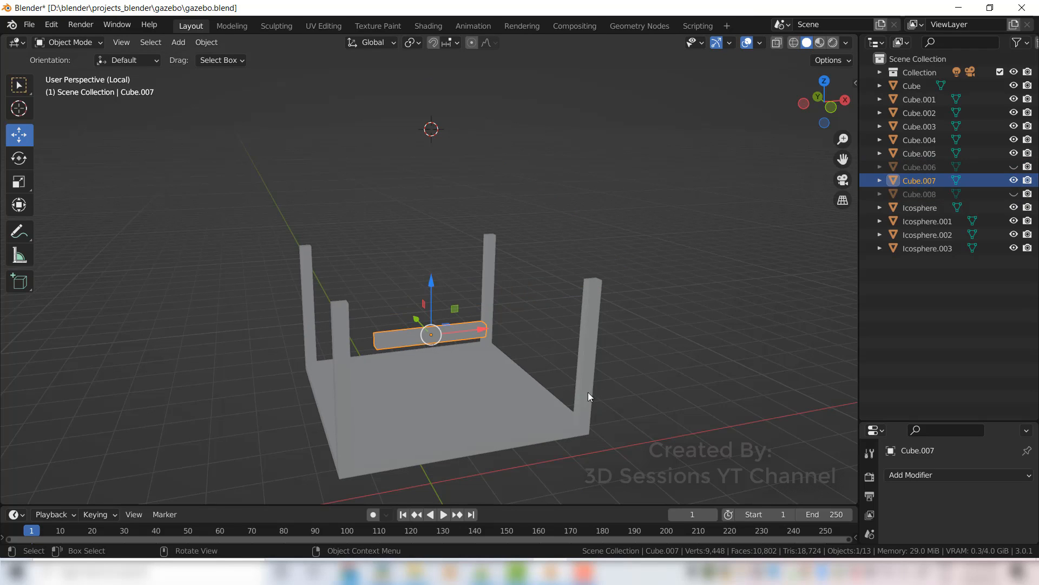
key("grave")
left_click(447, 124)
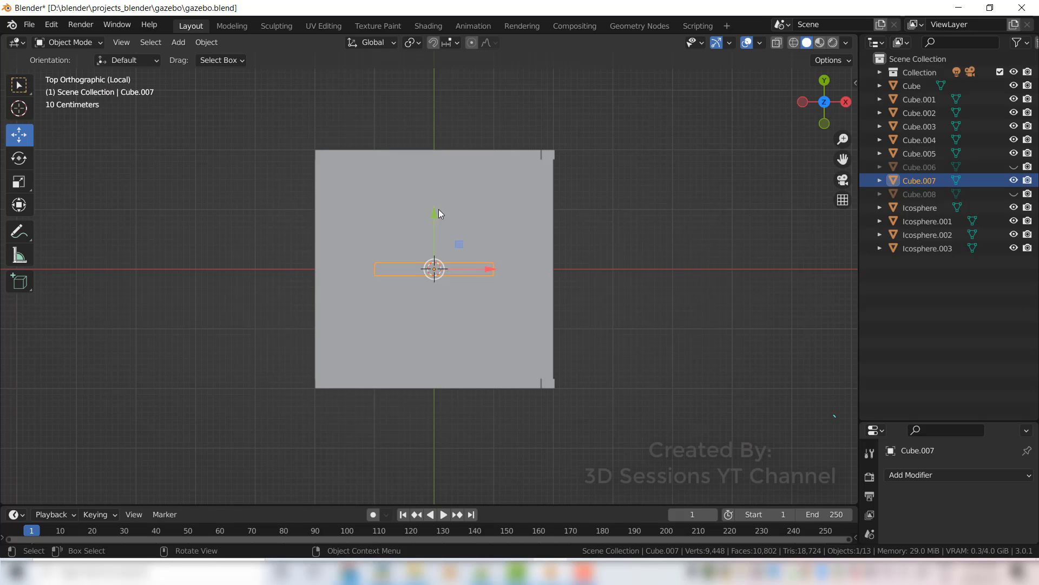
left_click_drag(439, 210, 430, 96)
middle_click_drag(356, 388, 489, 359)
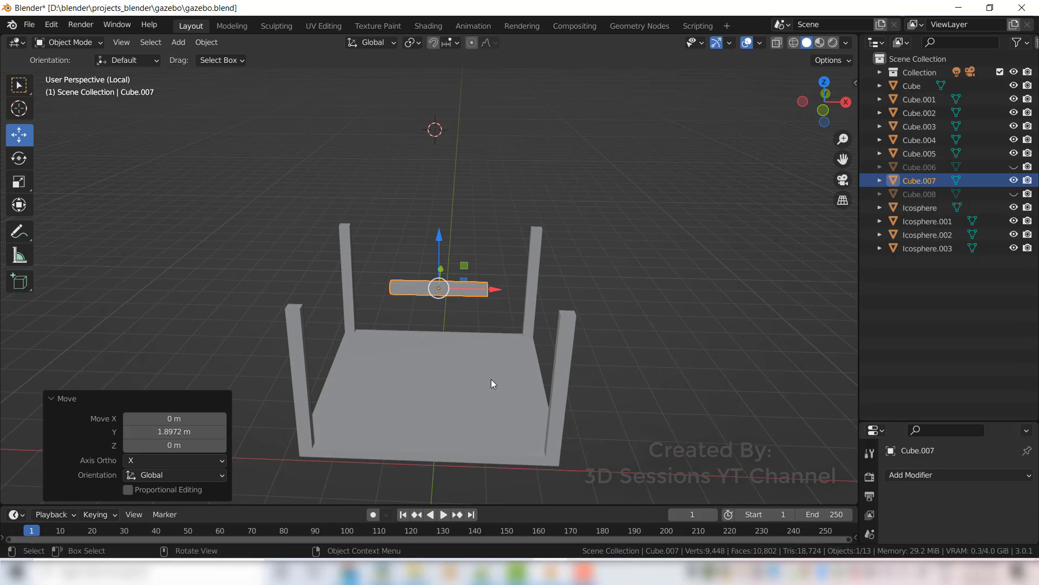
Step: Stretch the bar along X until it spans the two back posts, and deselect it
key("s")
key("x")
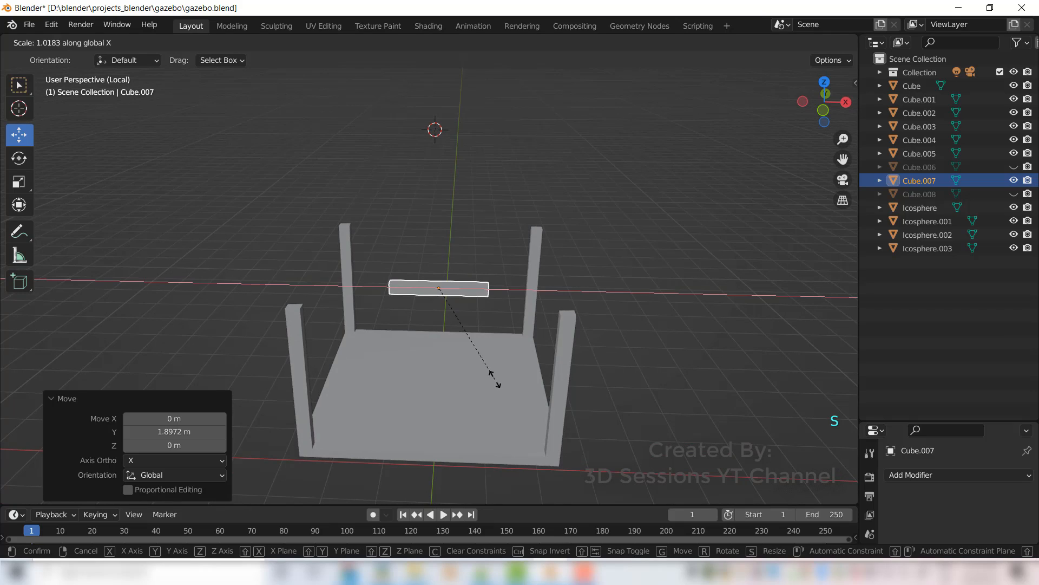
left_click(604, 383)
key("alt+a")
Step: Scale the bar to about 0.9 along Y and shift it about 0.02 m along Y to center it on the posts
middle_click_drag(401, 445, 621, 411)
middle_click_drag(378, 432, 346, 320)
scroll(279, 425, "up", 2)
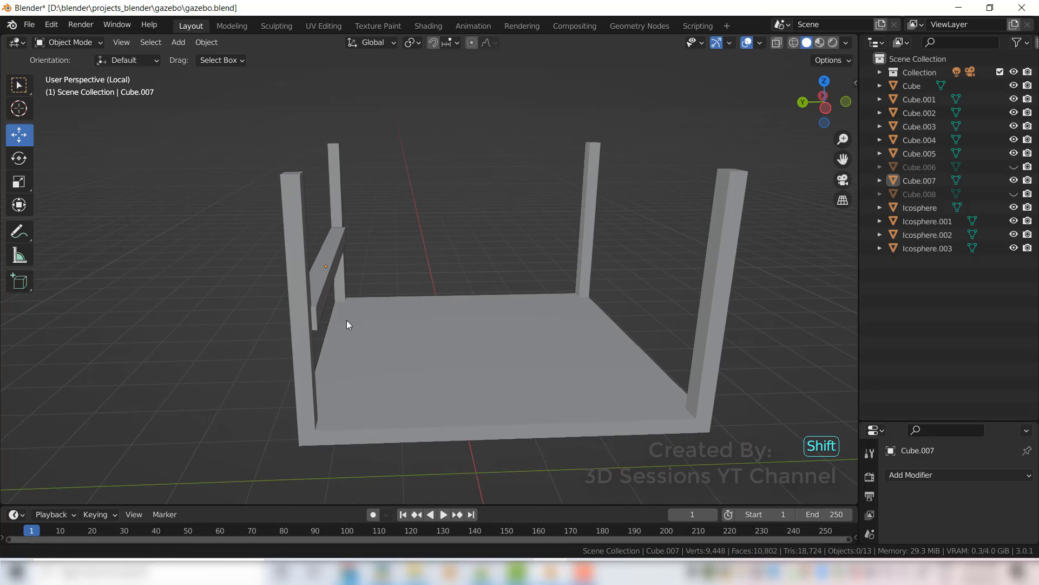
left_click(314, 319)
left_click(323, 292)
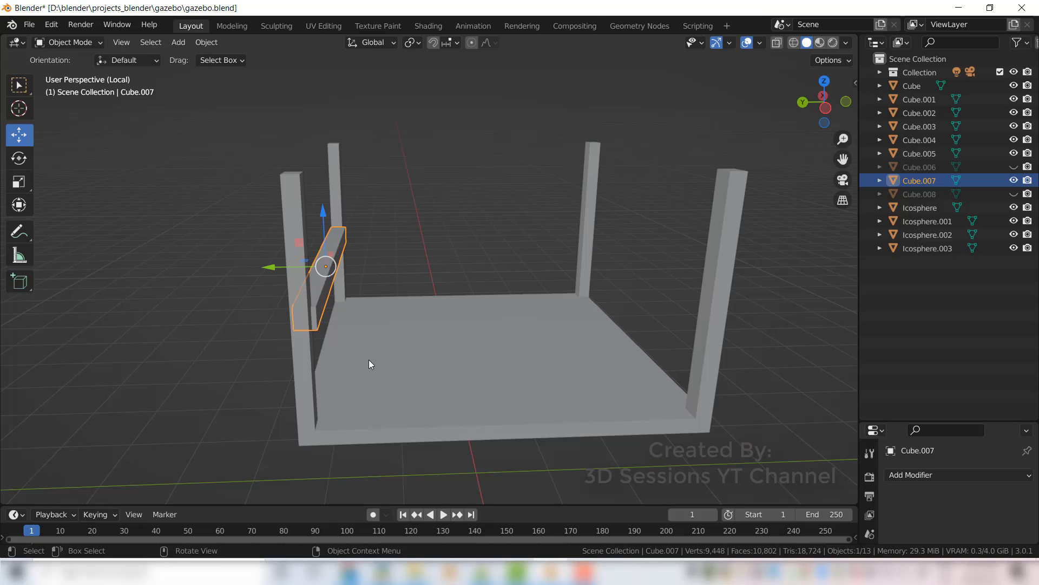
key("s")
key("y")
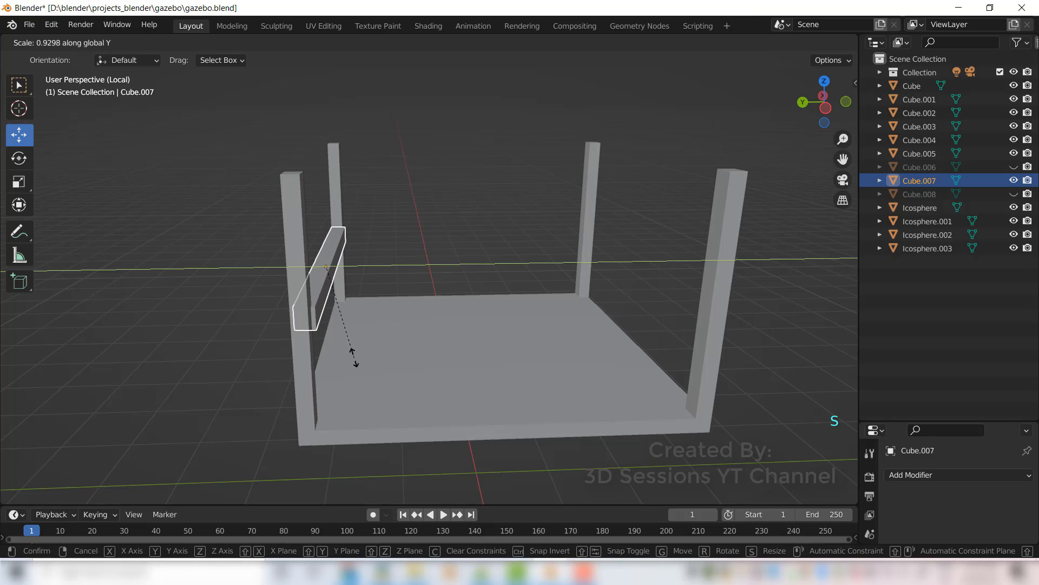
left_click(350, 356)
key("g")
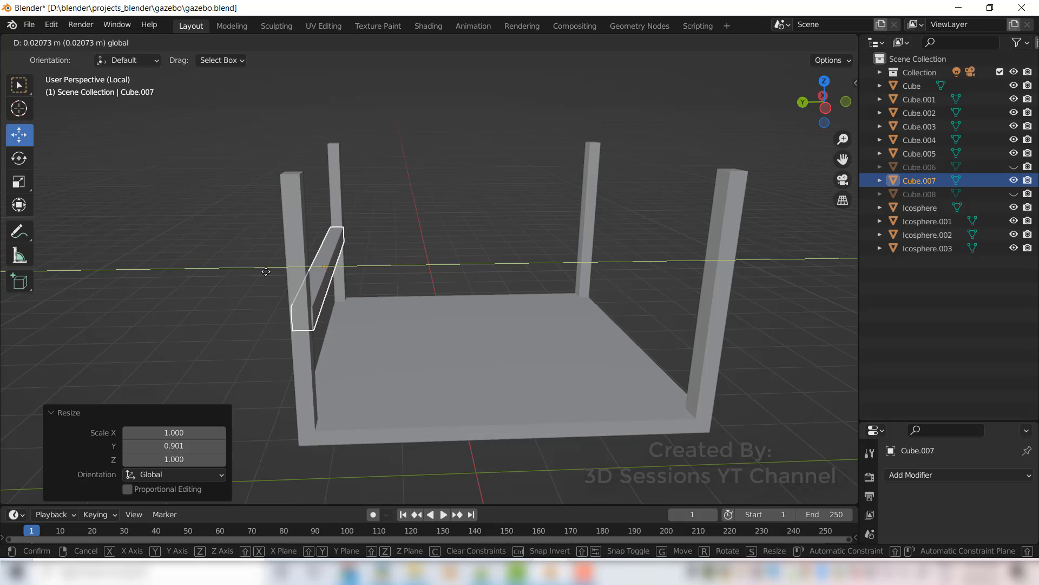
left_click(266, 272)
Step: Scale the bar between the back posts to about 0.73 along Y so it is slightly thinner than the posts
key("grave")
left_click(142, 290)
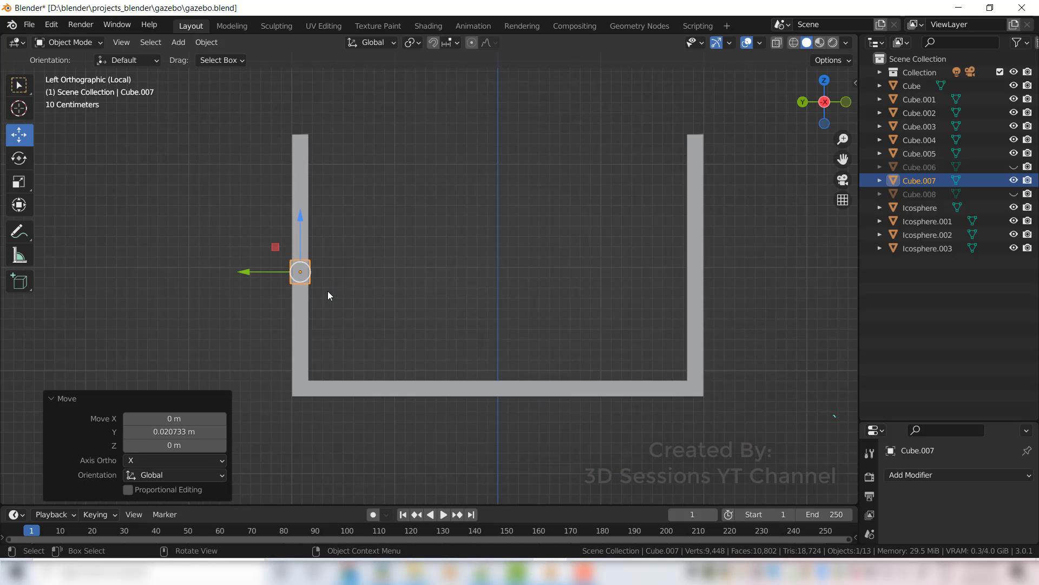
scroll(328, 291, "up", 2)
middle_click_drag(223, 303, 319, 284, "shift")
scroll(279, 341, "up", 2)
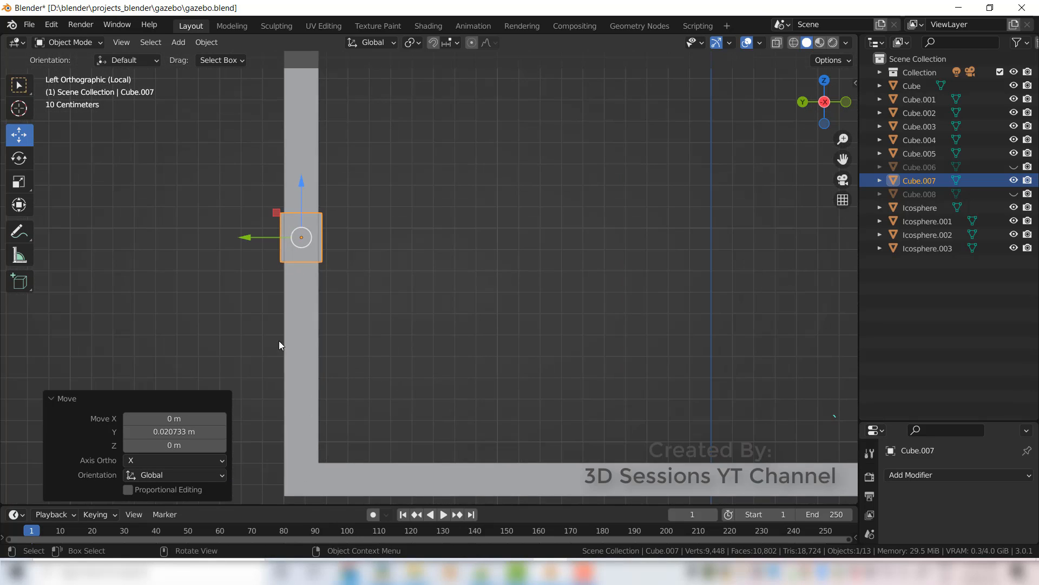
key("s")
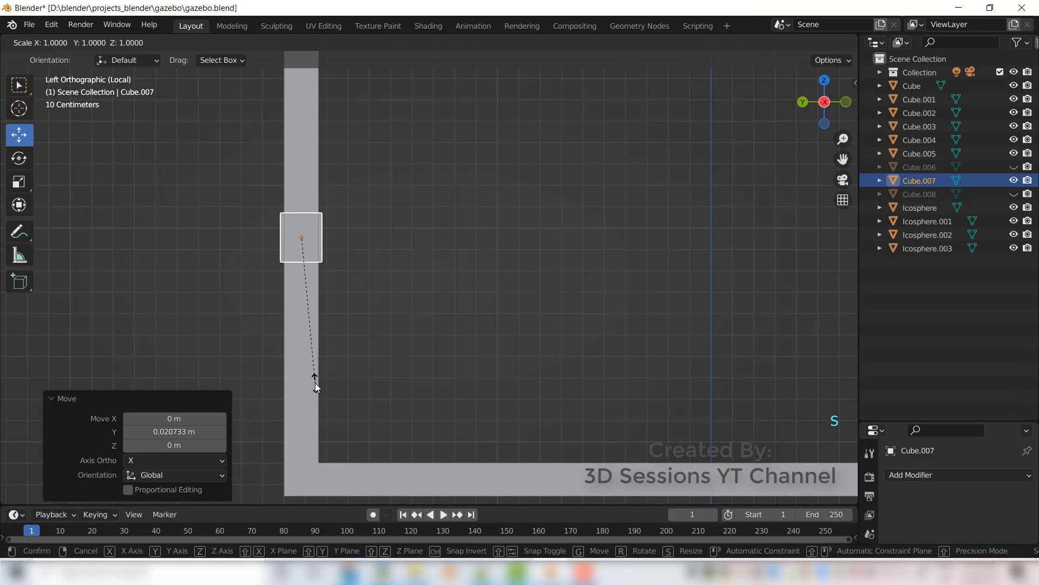
key("y")
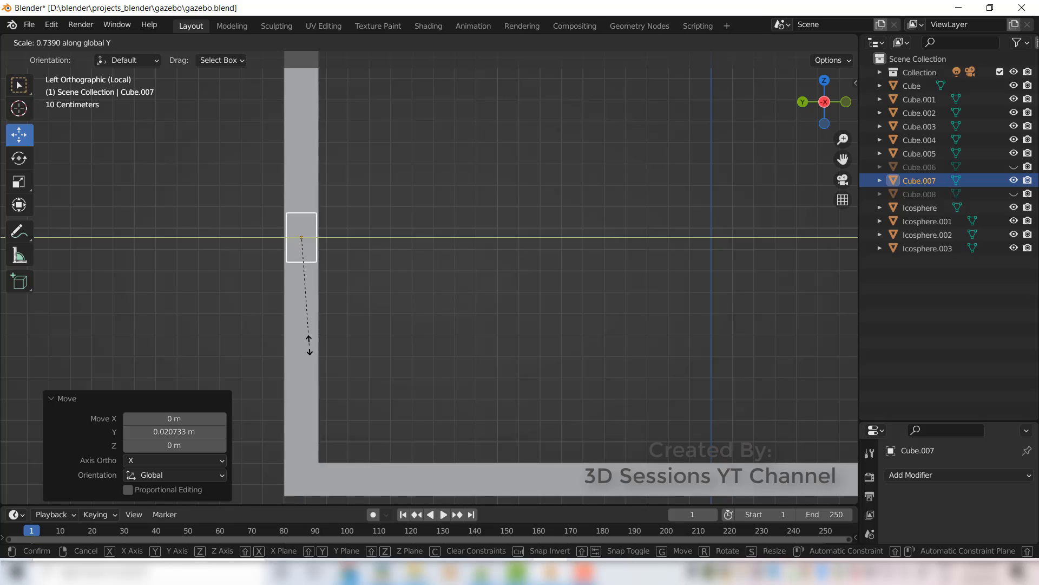
left_click(308, 349)
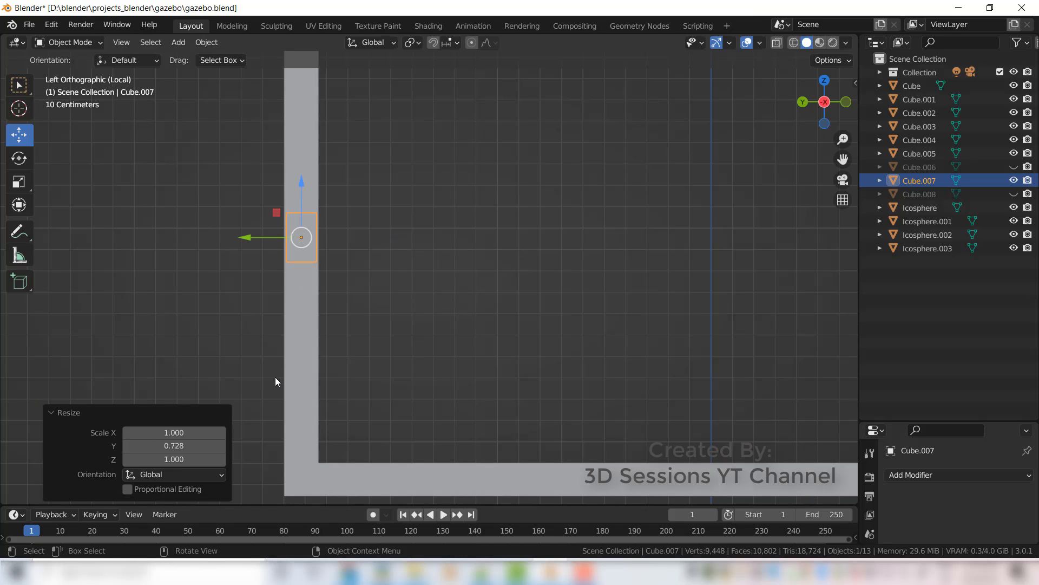
Step: Scale the bar to about 0.65 along Z to give it a squarer cross-section, and deselect it
key("s")
key("z")
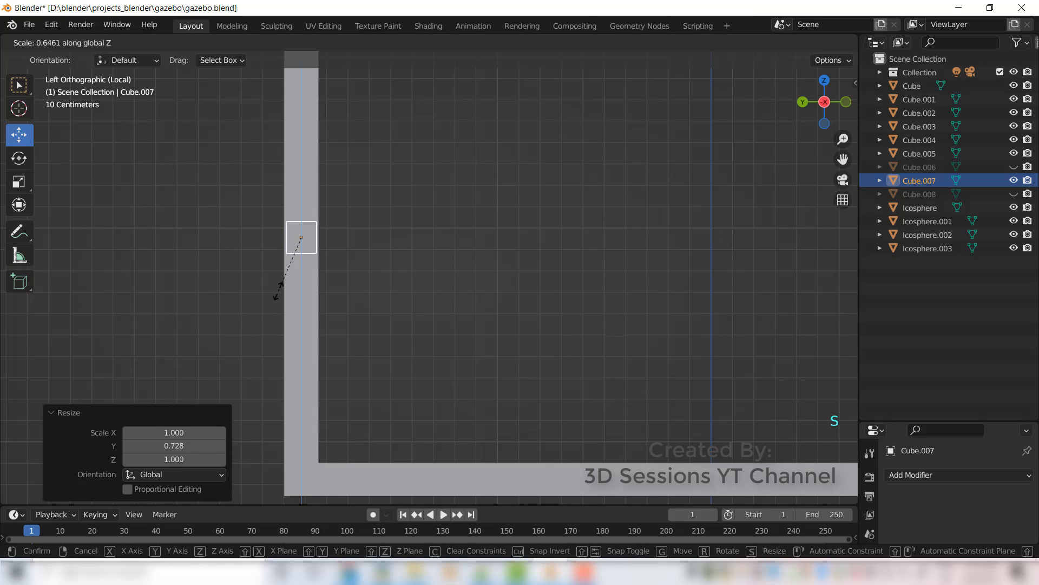
left_click(279, 290)
left_click(485, 328)
middle_click_drag(485, 329, 311, 299)
Step: Lower the bar along Z to roughly a third of the back posts' height, and save the file
key("grave")
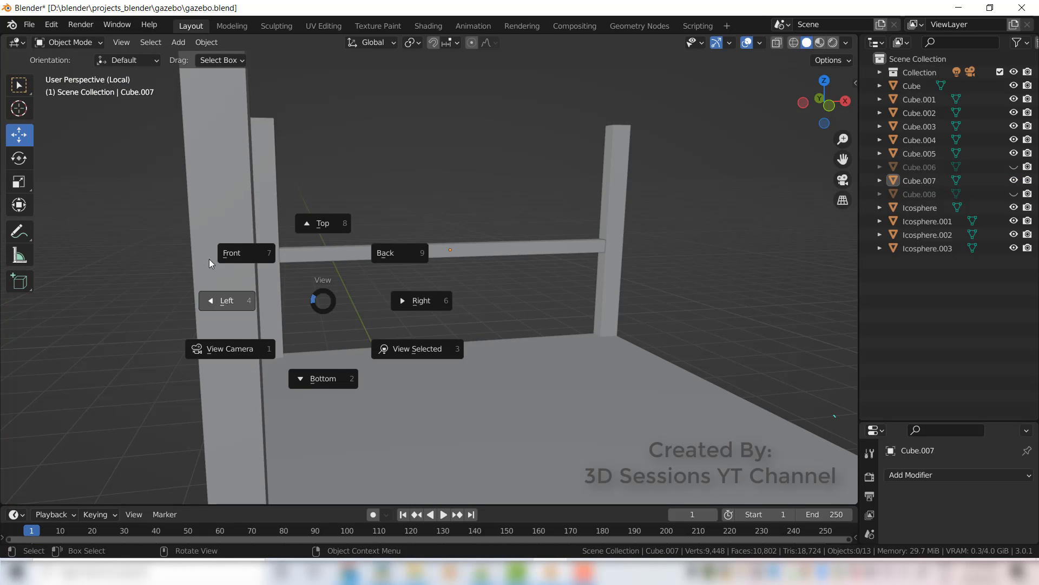
left_click(229, 256)
left_click(470, 260)
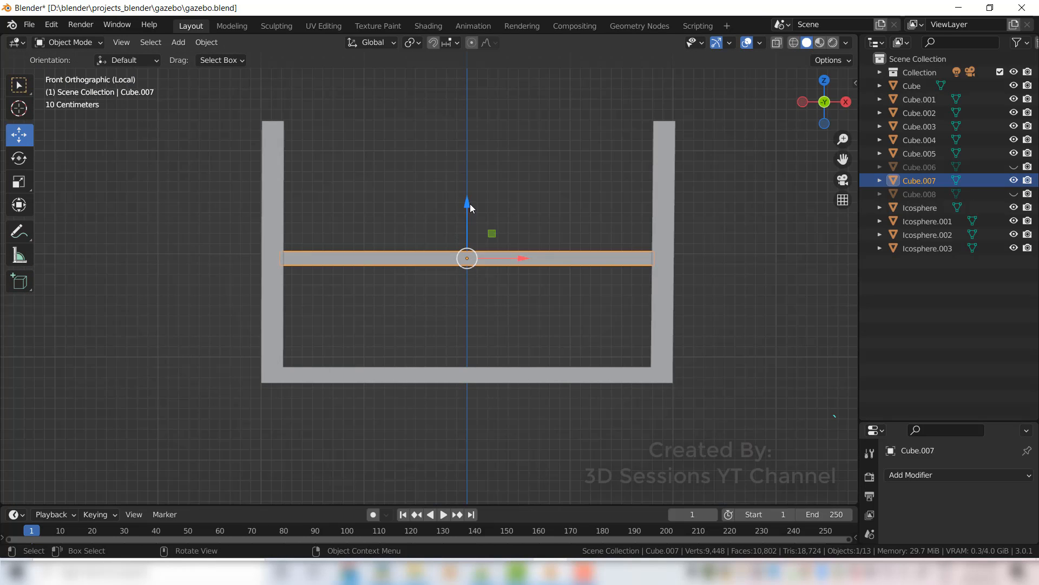
left_click_drag(468, 200, 466, 252)
left_click(386, 446)
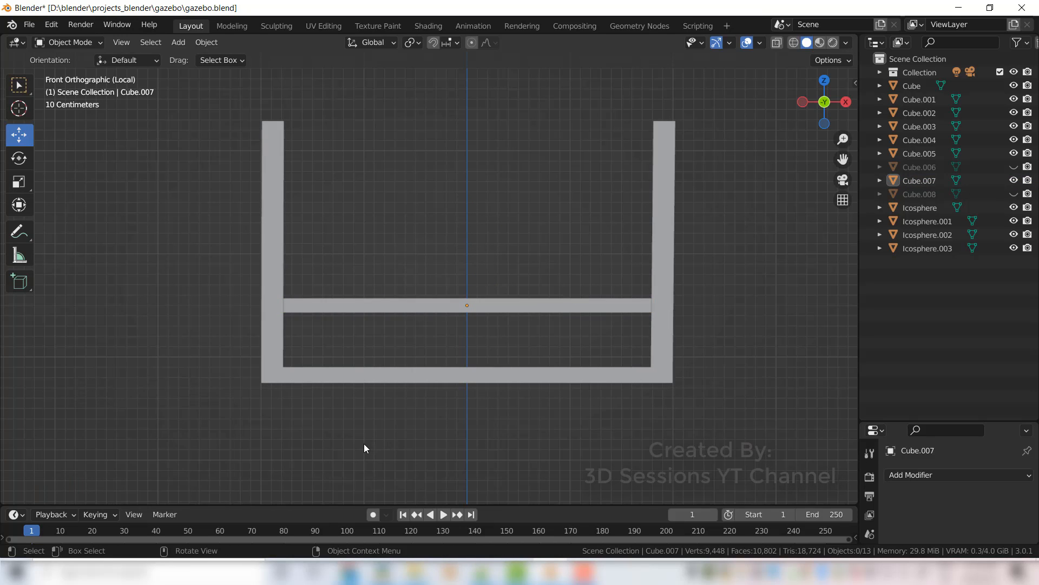
middle_click_drag(363, 445, 411, 488)
key("ctrl+s")
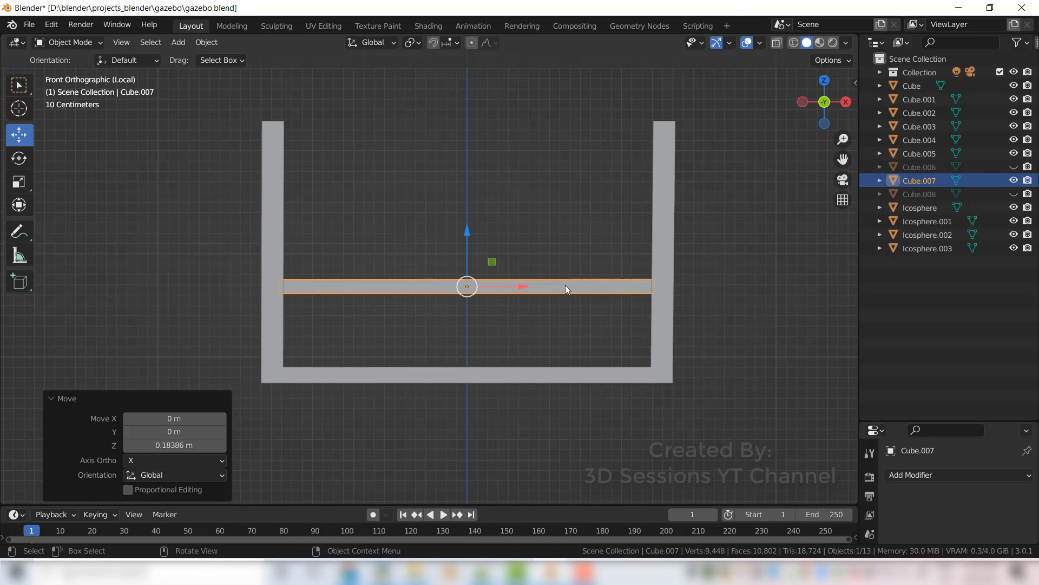
Step: Duplicate the bar and move the copy down about 0.66 m along Z as a bottom rail just above the floor
key("shift+d")
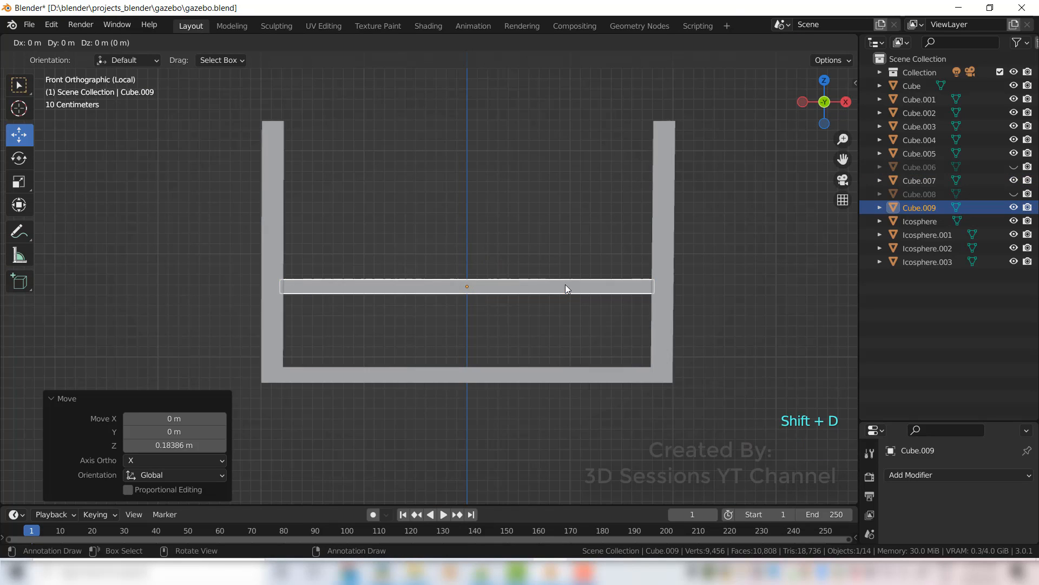
key("Escape")
left_click_drag(466, 228, 466, 293)
left_click(466, 294)
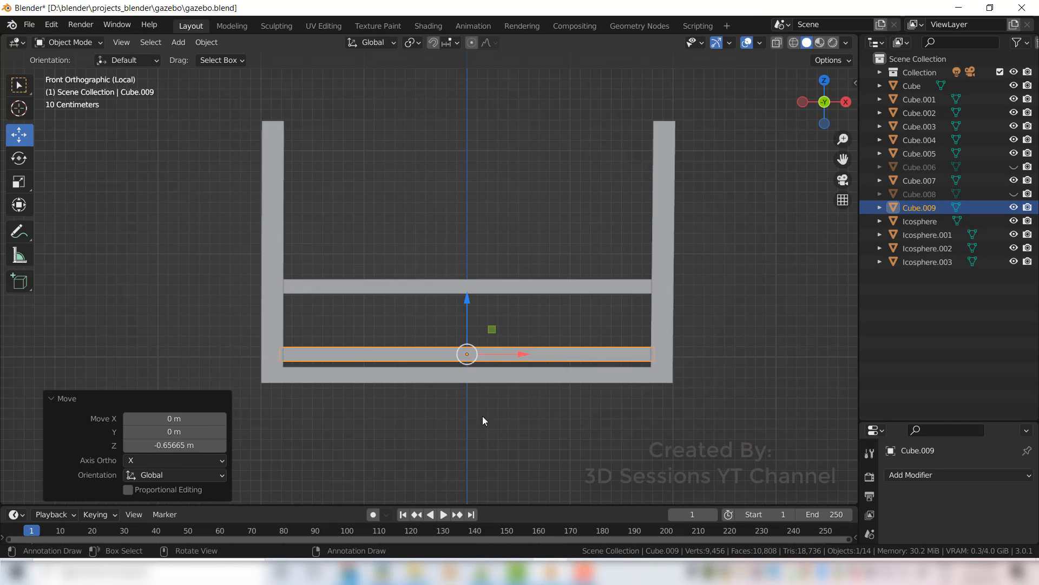
left_click(437, 440)
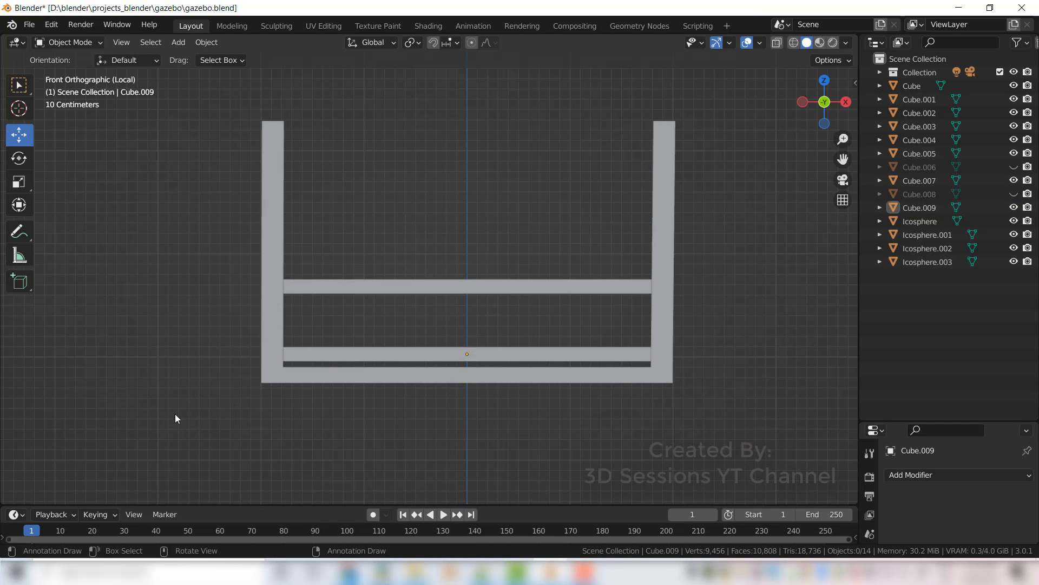
middle_click_drag(175, 415, 385, 355)
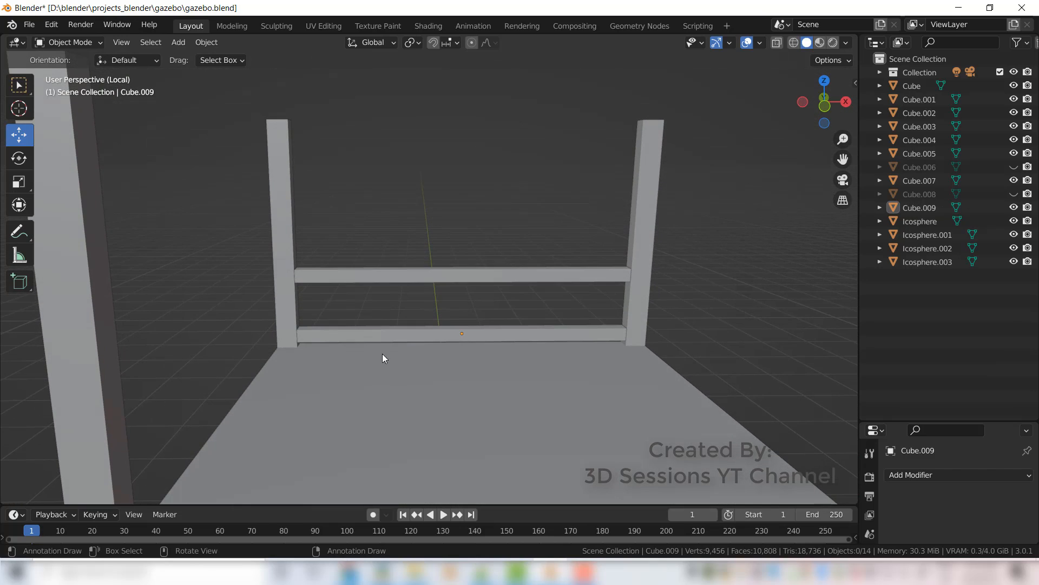
Step: Duplicate the upper rail in place
left_click(414, 332)
left_click(434, 272)
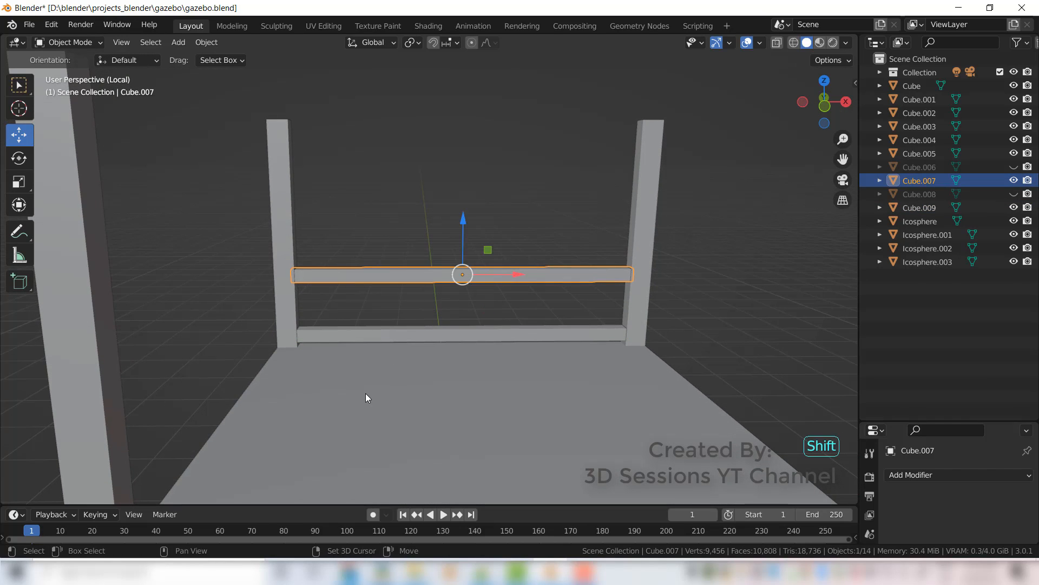
key("shift+d")
right_click(365, 393)
type("r")
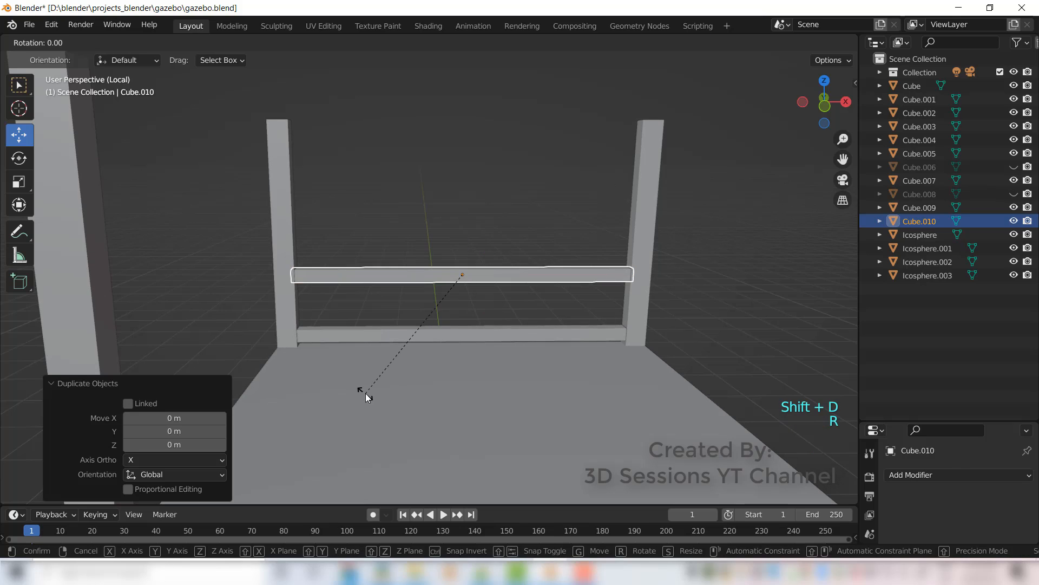
type("z90")
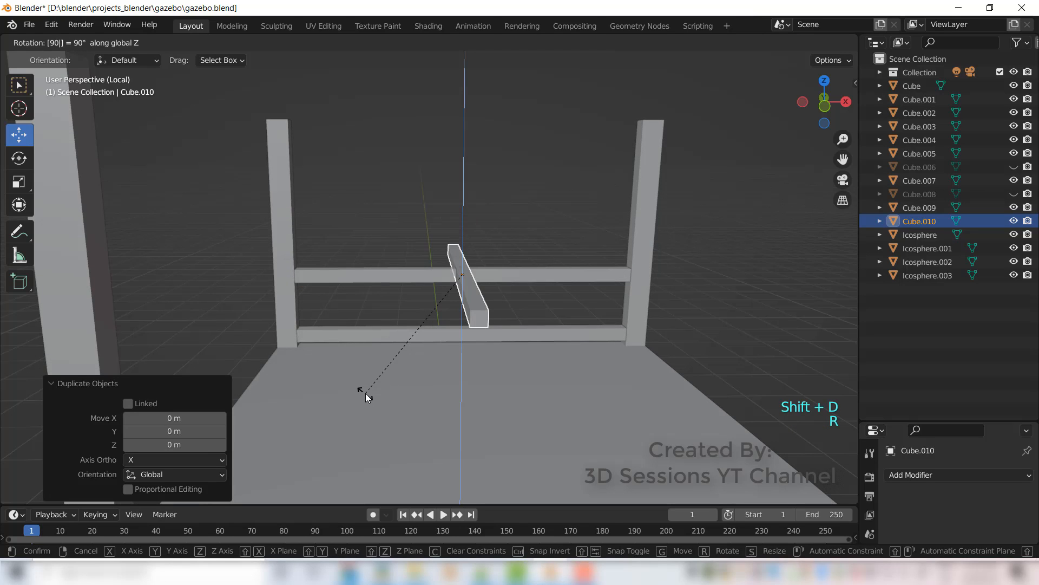
right_click(365, 393)
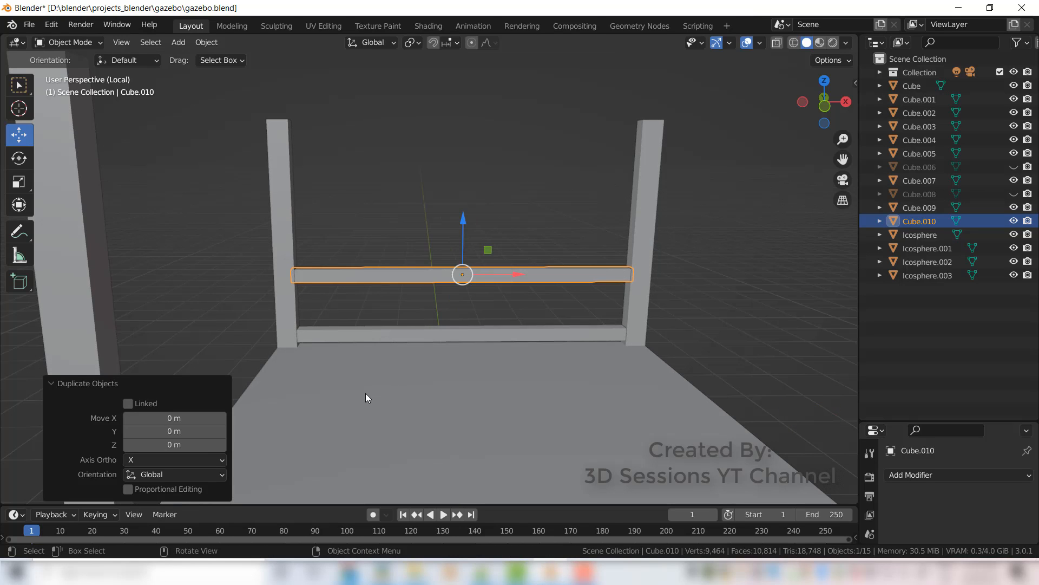
Step: Rotate the duplicated rail 90° about Y and scale it to about 0.3 along Z as a short upright
type("ry90")
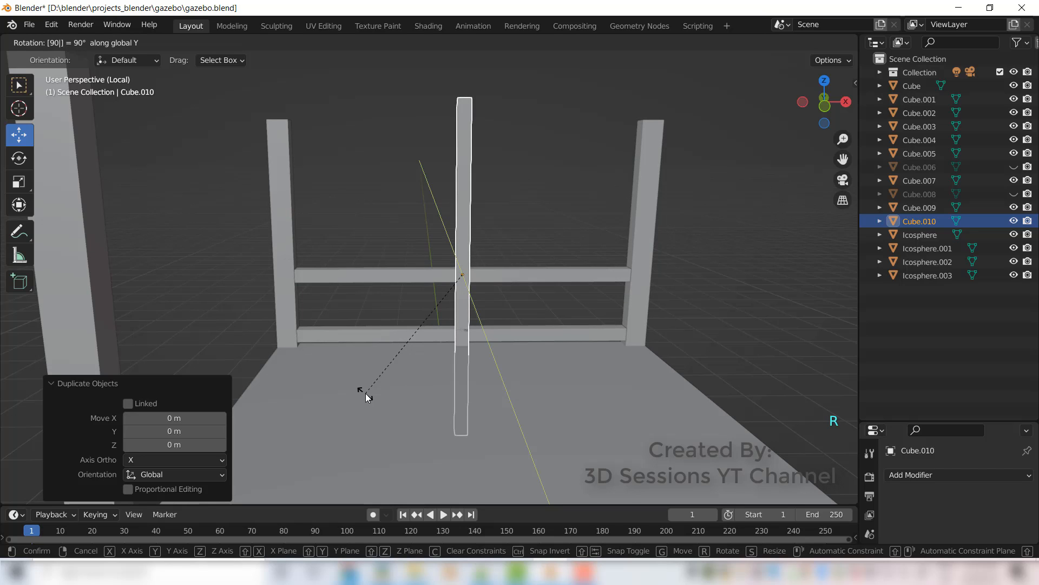
key("Return")
key("grave")
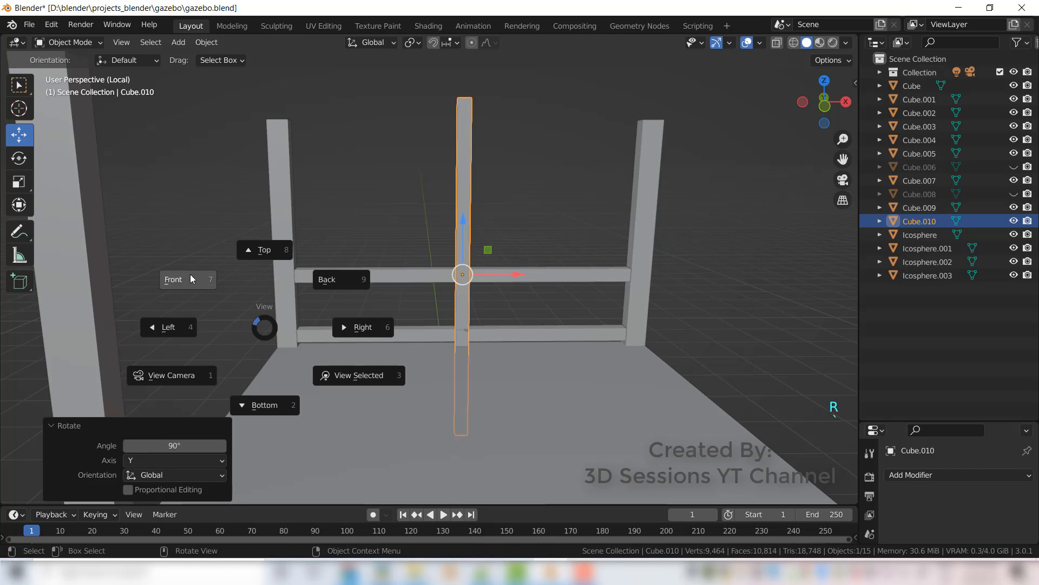
left_click(190, 279)
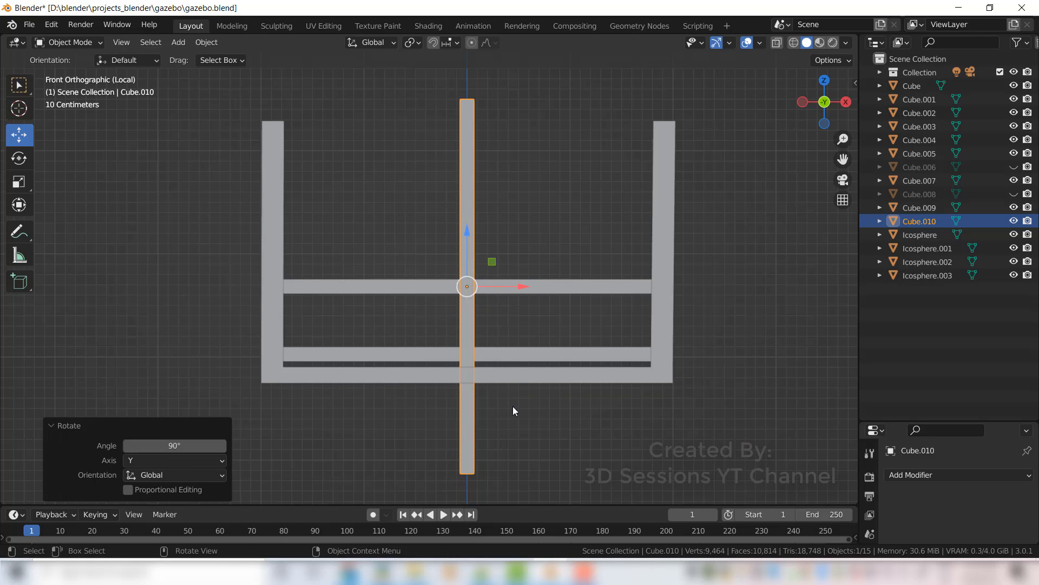
key("s")
key("z")
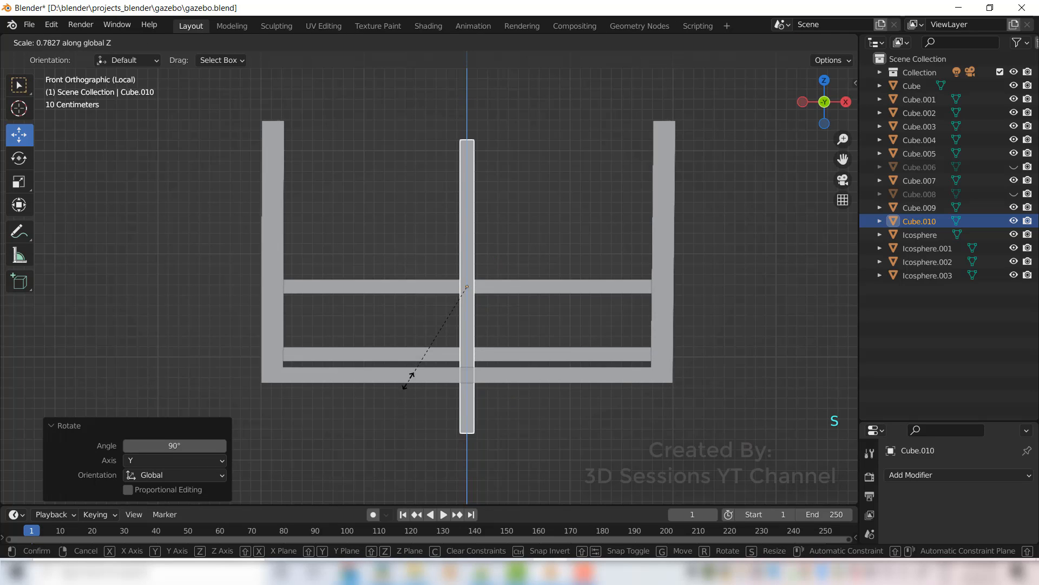
left_click(428, 270)
Step: Move the upright about -1.53 m along X next to the post and about -0.17 m along Z
key("g")
key("x")
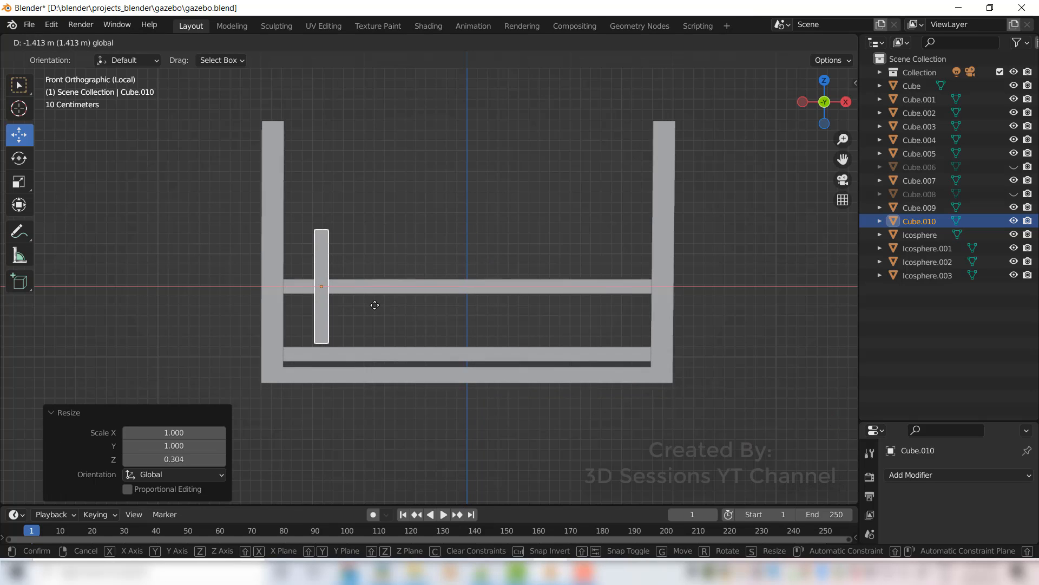
left_click(362, 312)
key("g")
key("z")
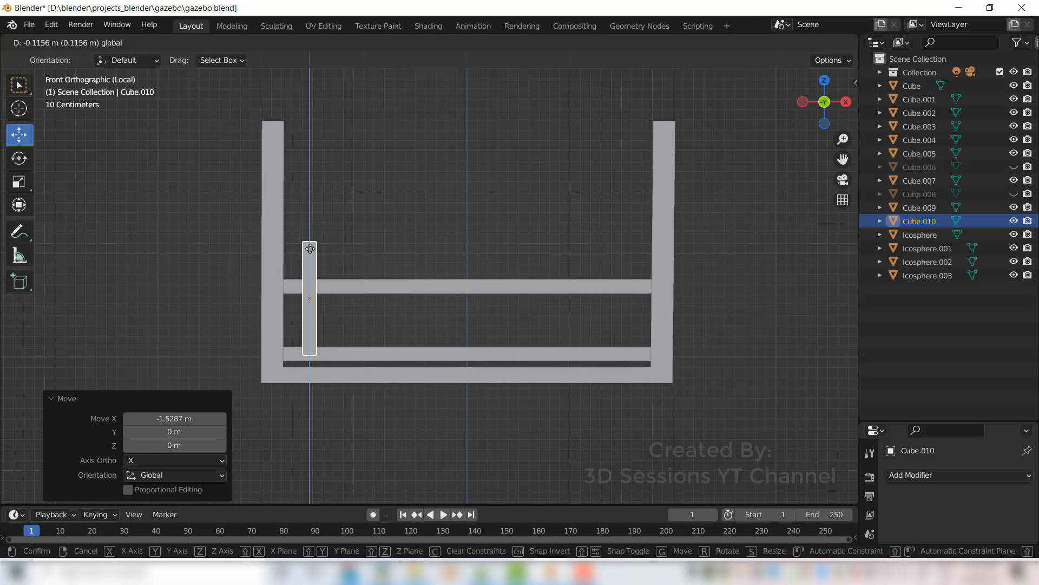
left_click(310, 251)
Step: Scale the upright by about 0.72 and 0.89 along Z, lowering it about 0.17 m, so it fits between the two rails
key("s")
key("z")
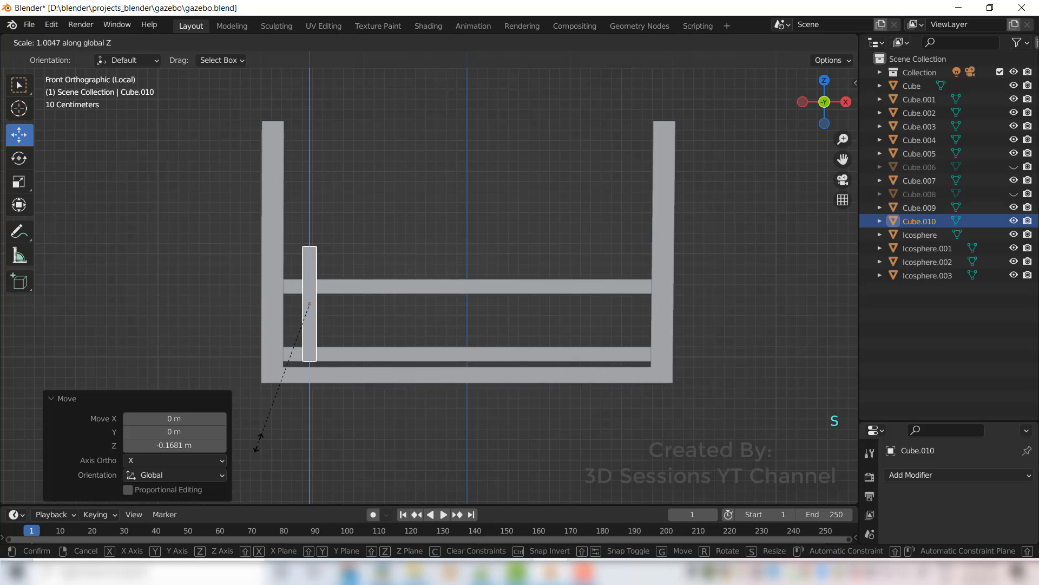
left_click(267, 402)
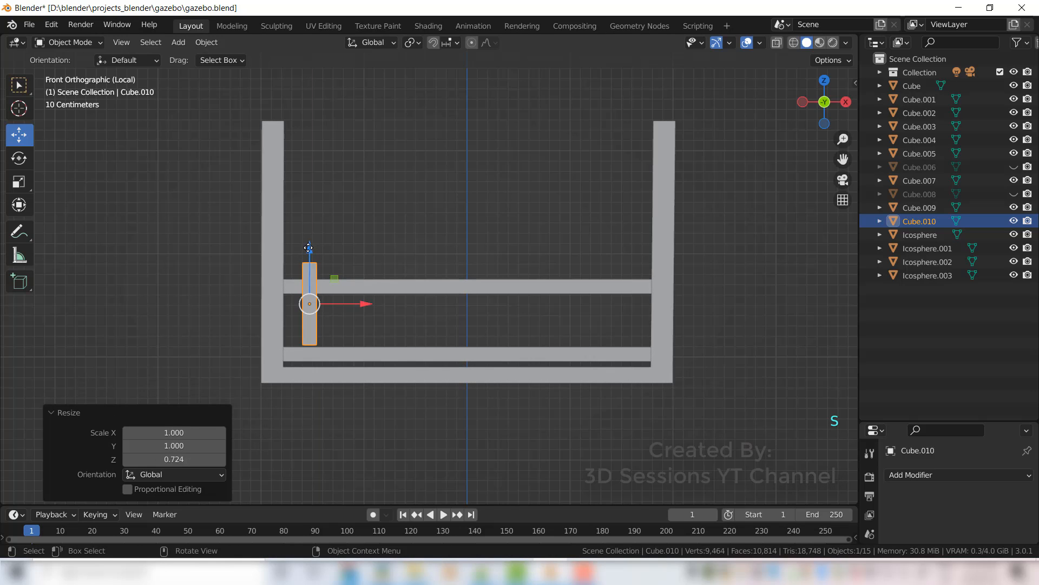
left_click_drag(308, 248, 305, 272)
key("s")
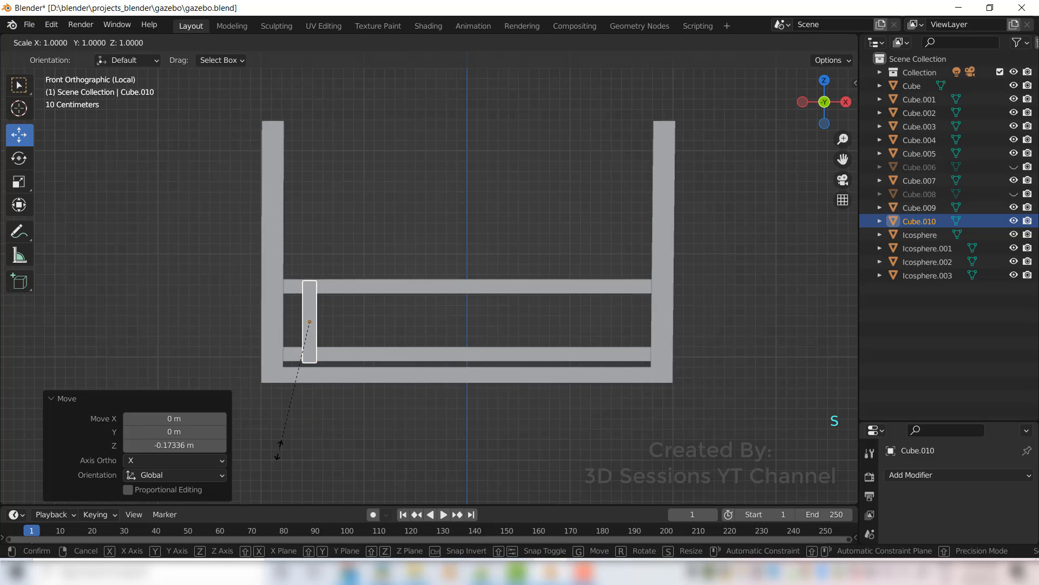
key("z")
left_click(280, 433)
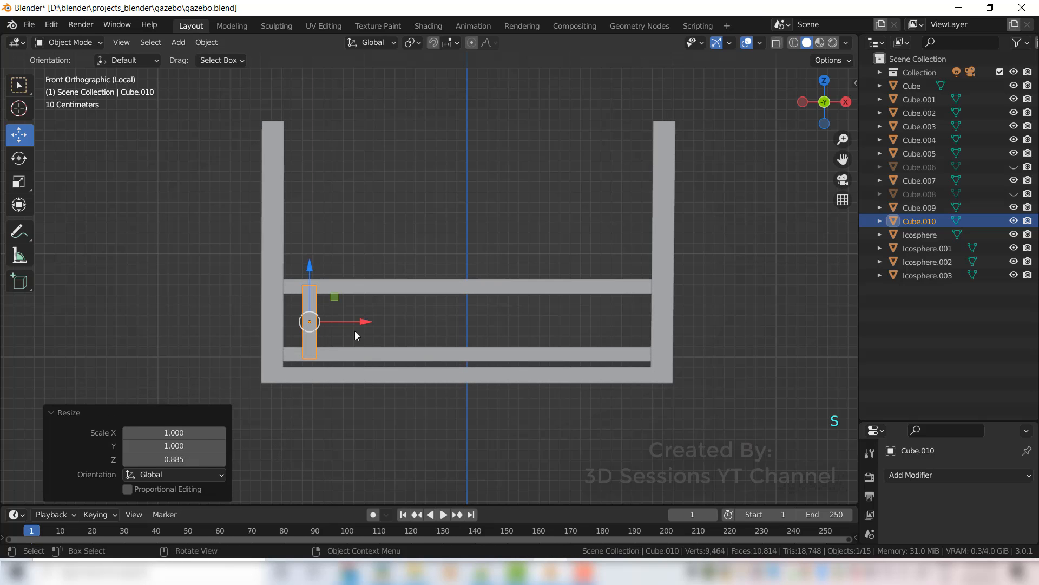
Step: Scale the upright to about 0.91 along X and Y, keeping its height, to make it slimmer than the rails
middle_click_drag(331, 429, 318, 454)
key("s")
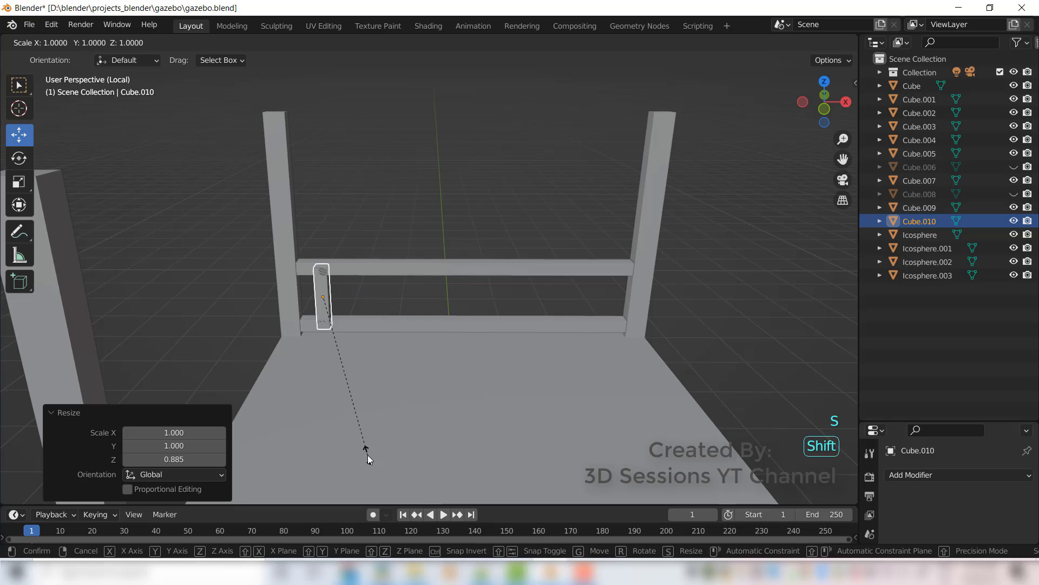
key("shift+z")
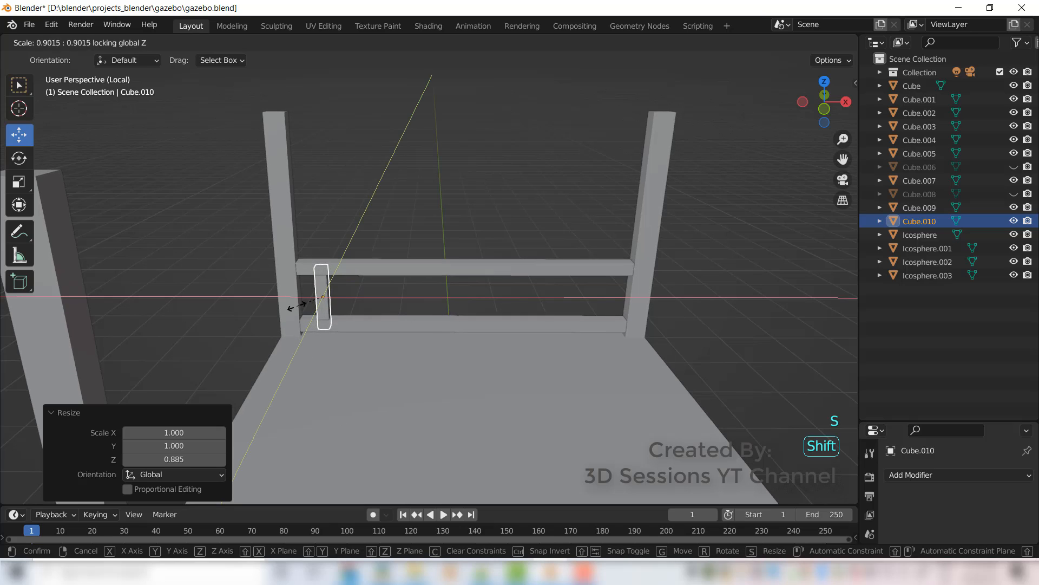
left_click(335, 308)
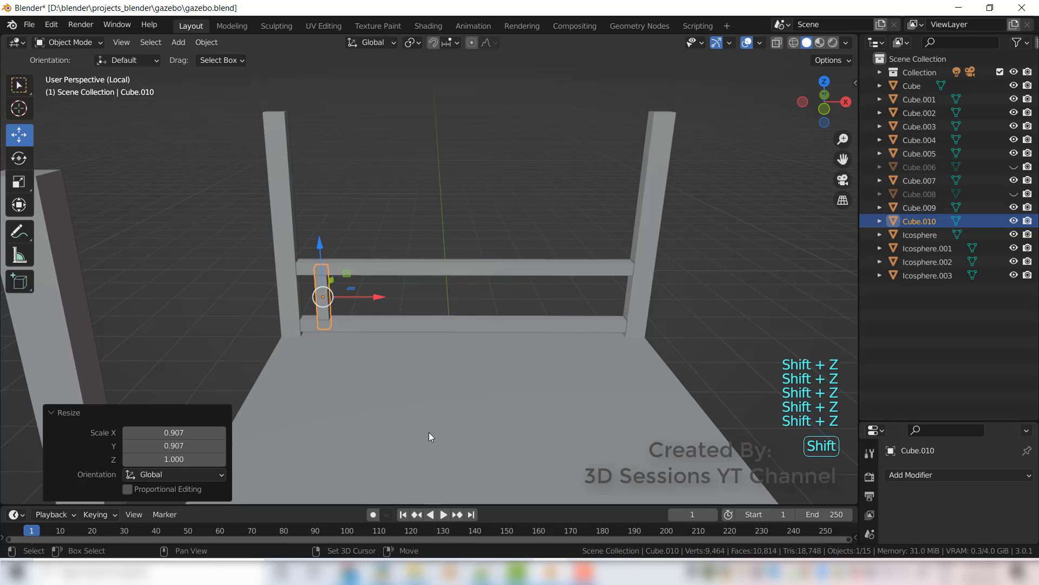
scroll(384, 429, "up", 3)
scroll(385, 430, "down", 2)
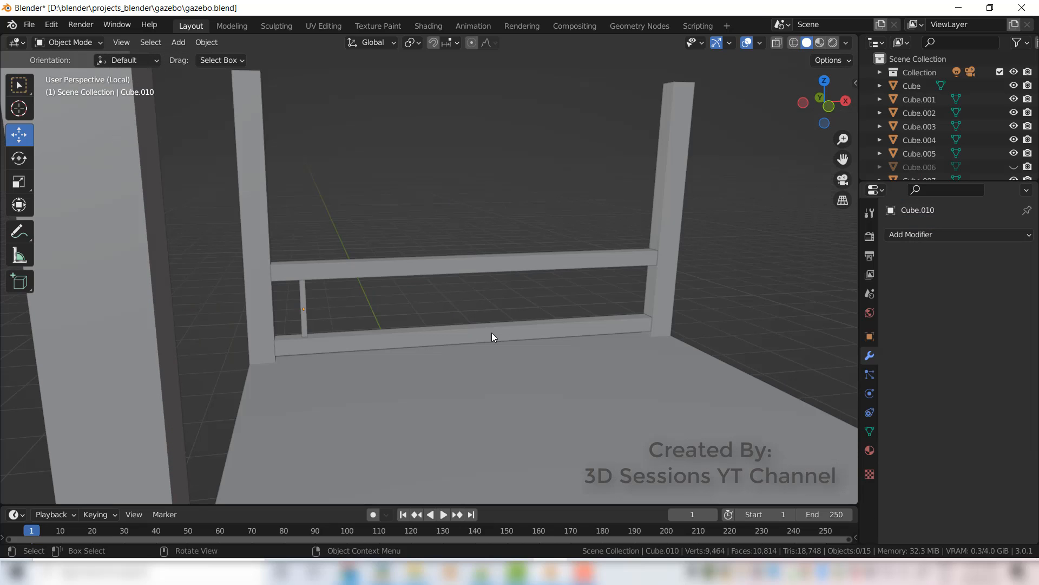
Step: Add an Array modifier to the upright baluster with relative offset factors of 0 along X and 1 along Z
left_click(302, 311)
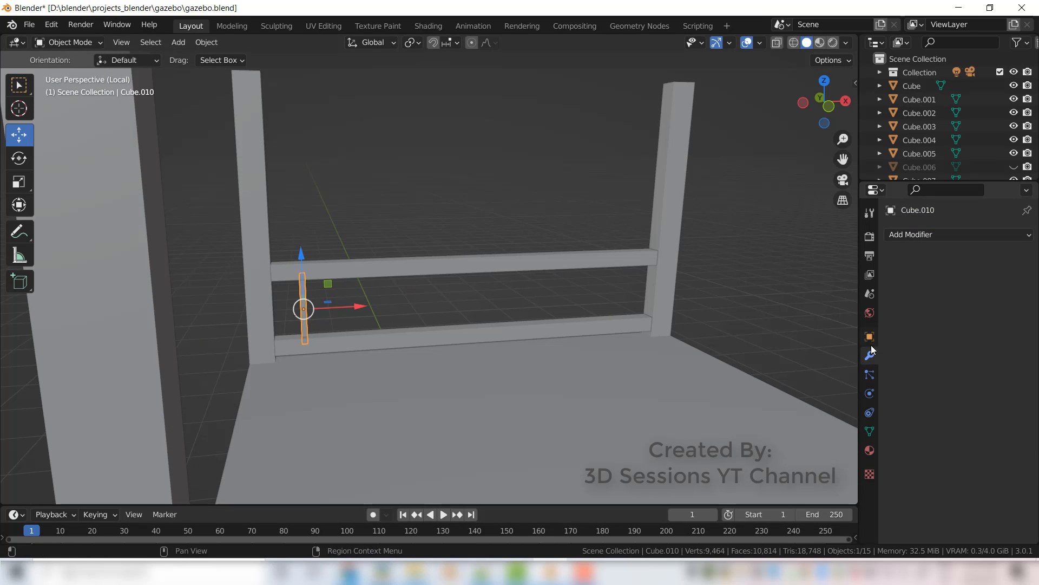
left_click(940, 235)
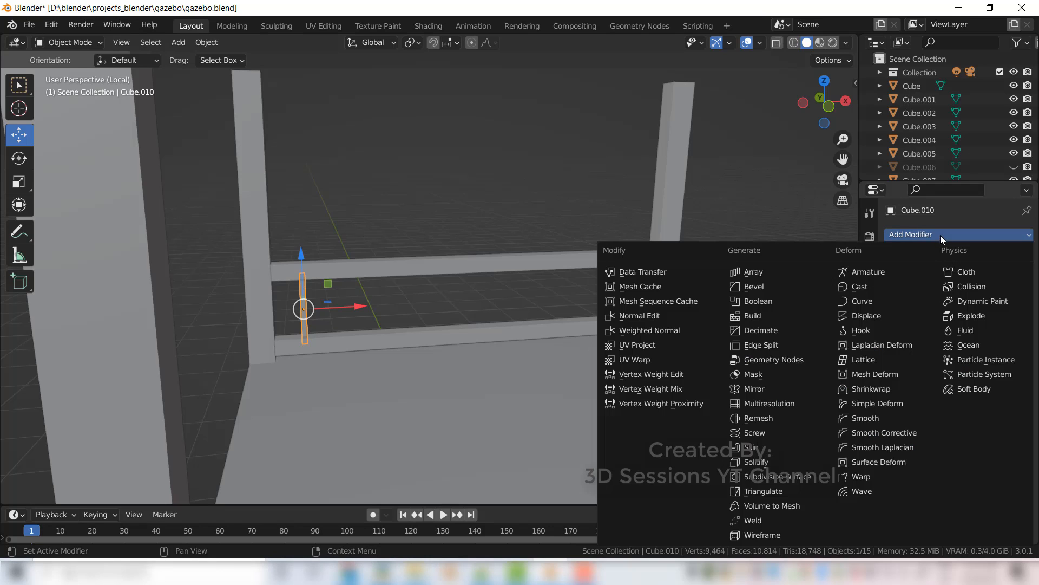
left_click(762, 275)
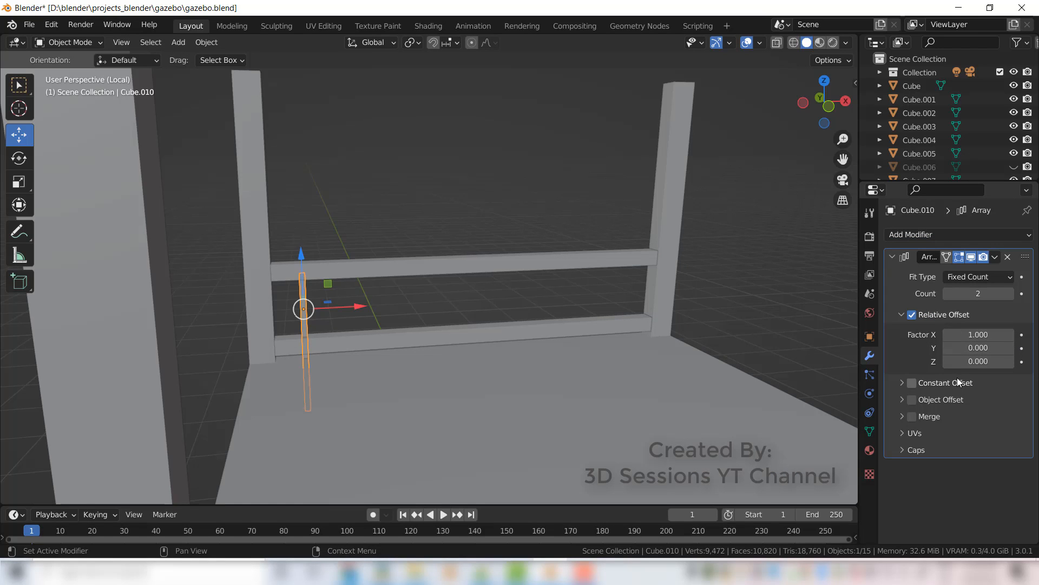
left_click(978, 334)
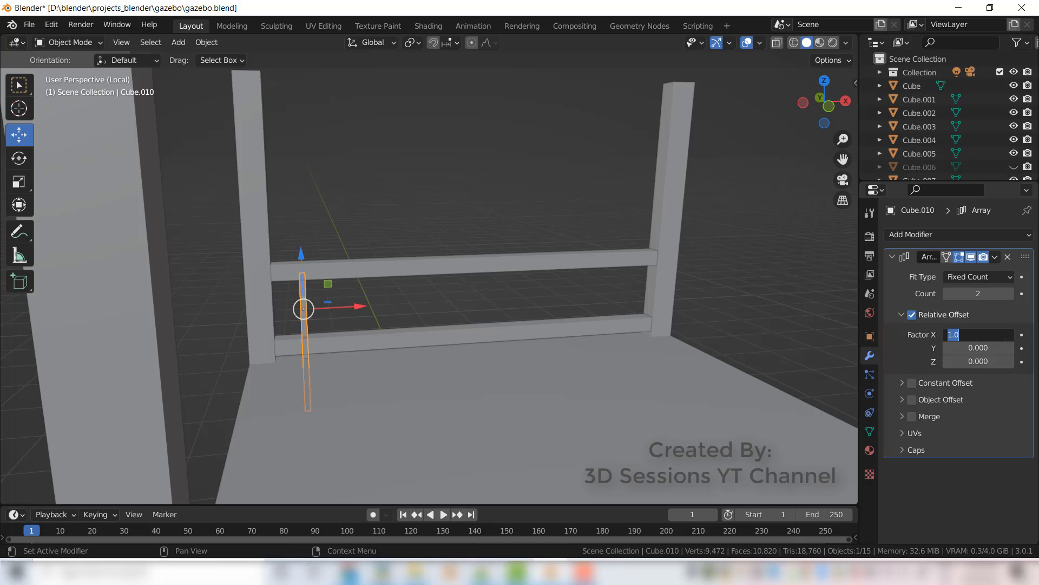
type("0")
key("Return")
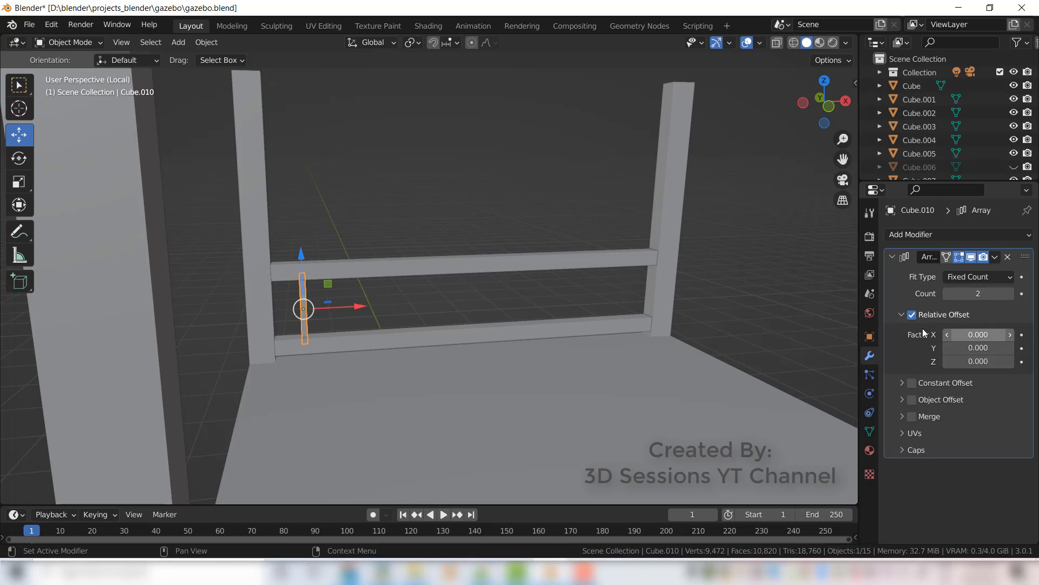
left_click(972, 361)
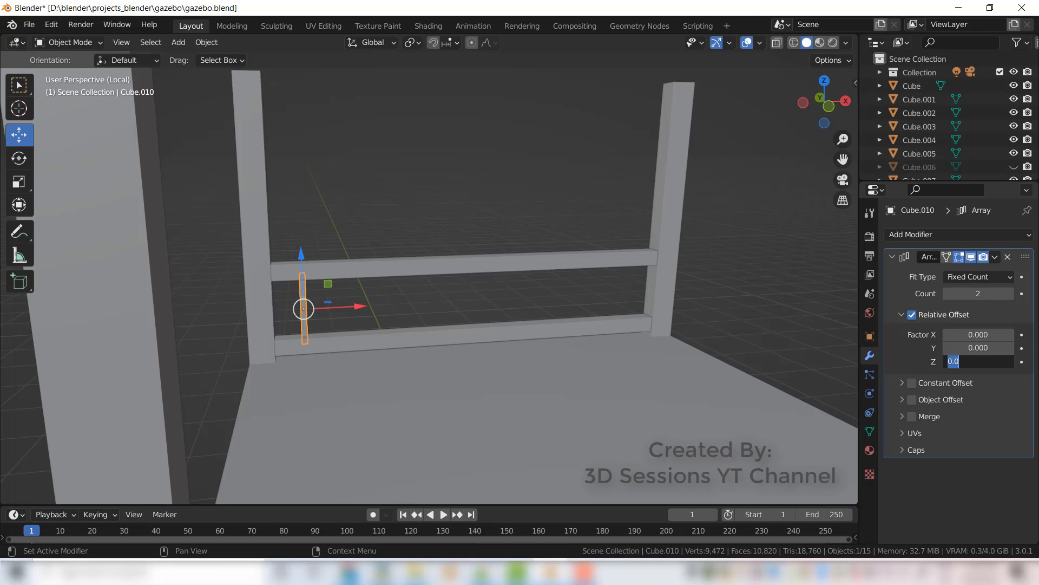
key("Return")
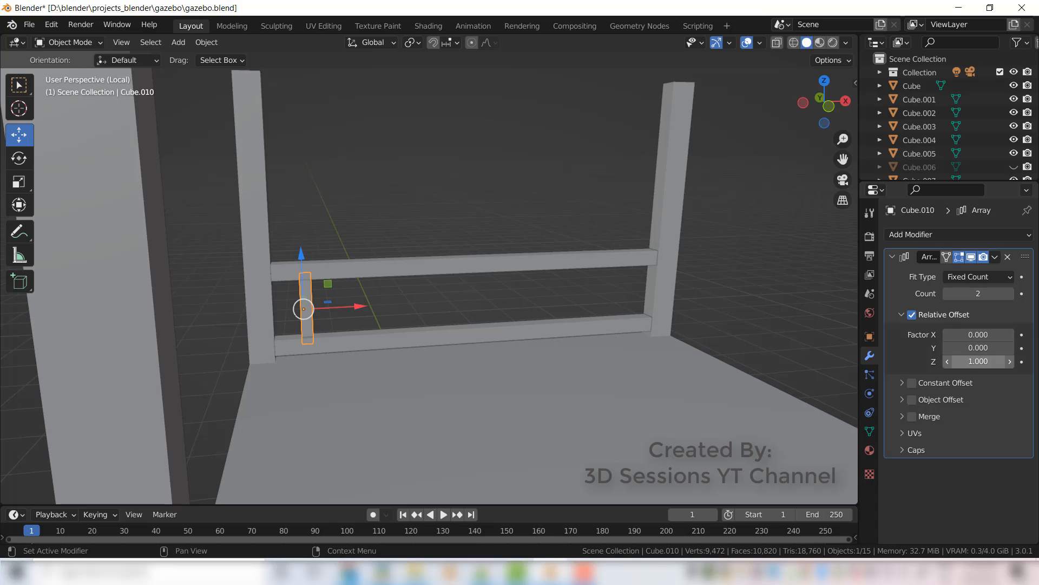
Step: Set the baluster array's count to 8 and its Z relative offset factor to 8
left_click(1005, 297)
type("10")
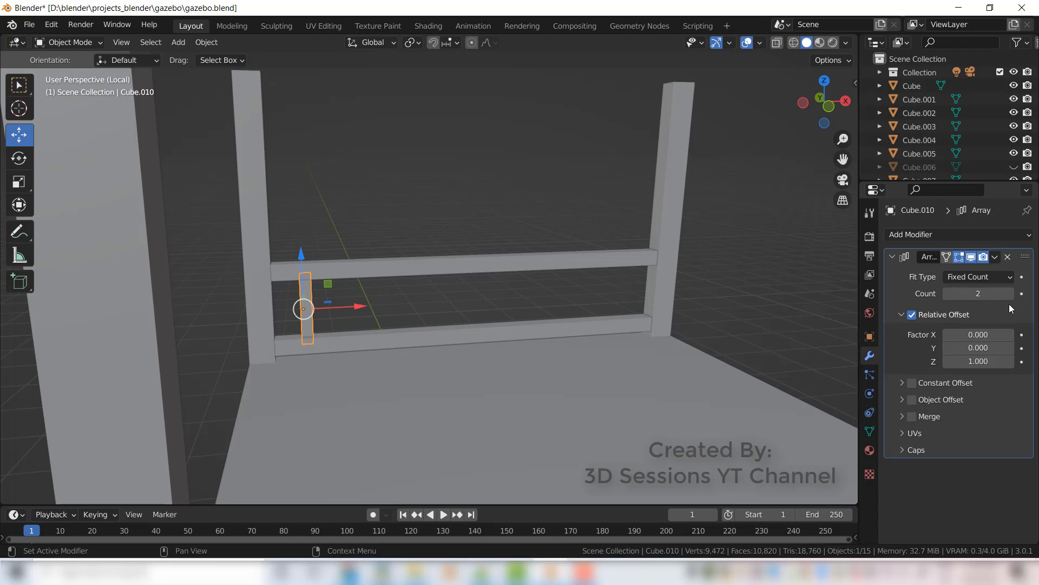
key("Return")
left_click(984, 294)
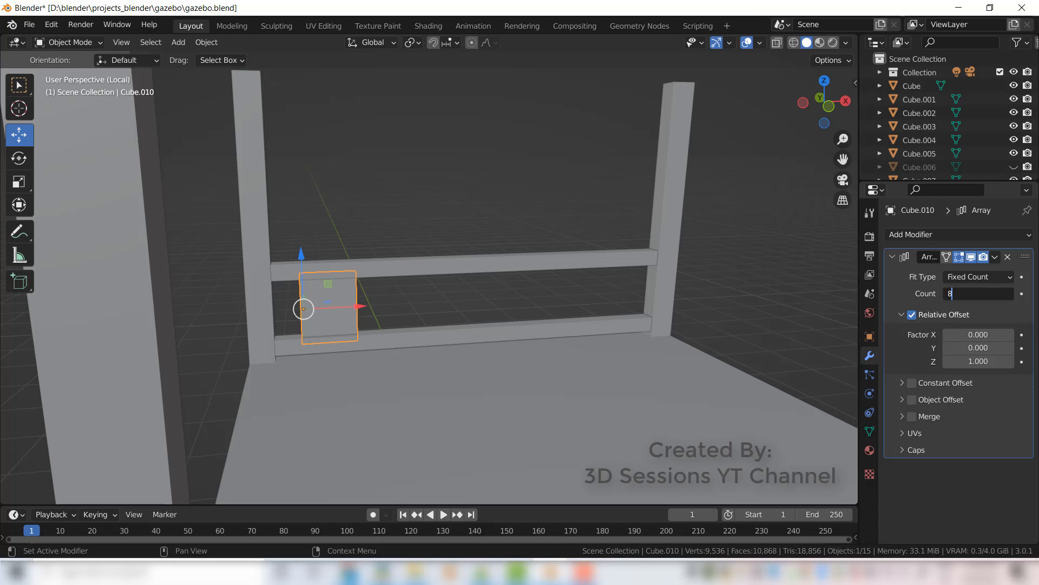
type("8")
key("Return")
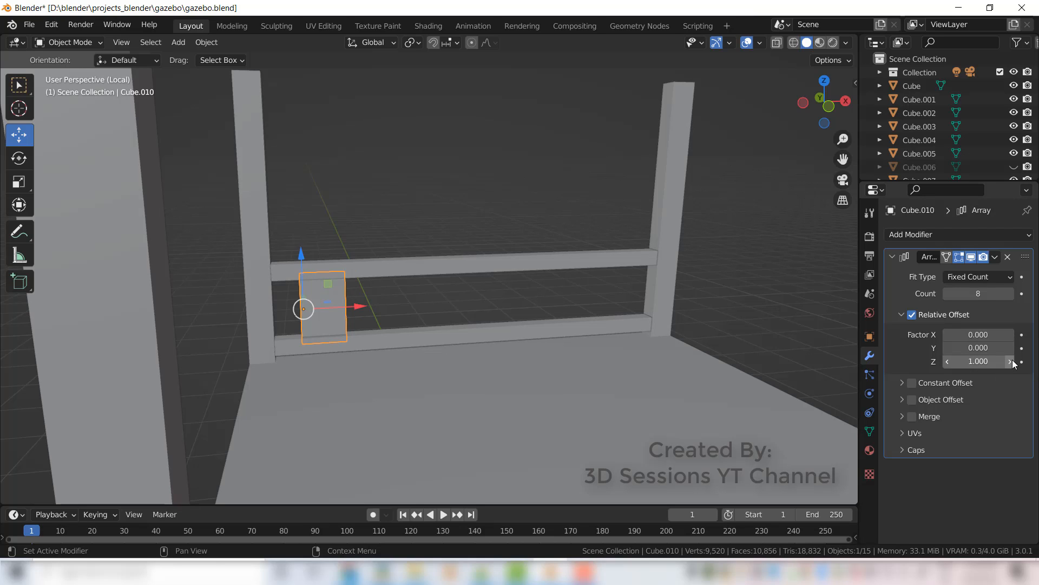
left_click_drag(1012, 359, 1028, 359)
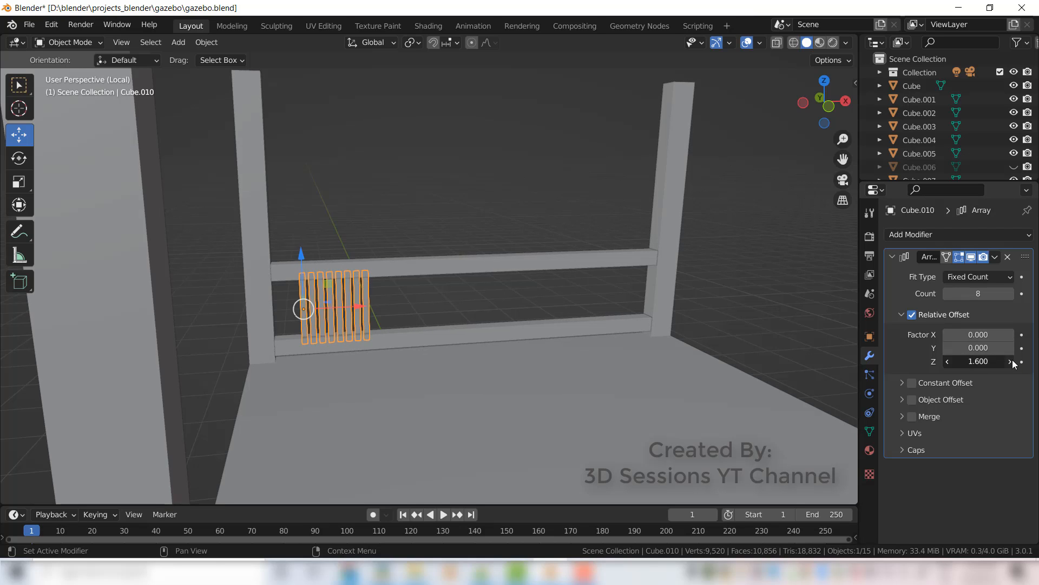
left_click(1012, 360)
type("8")
key("Return")
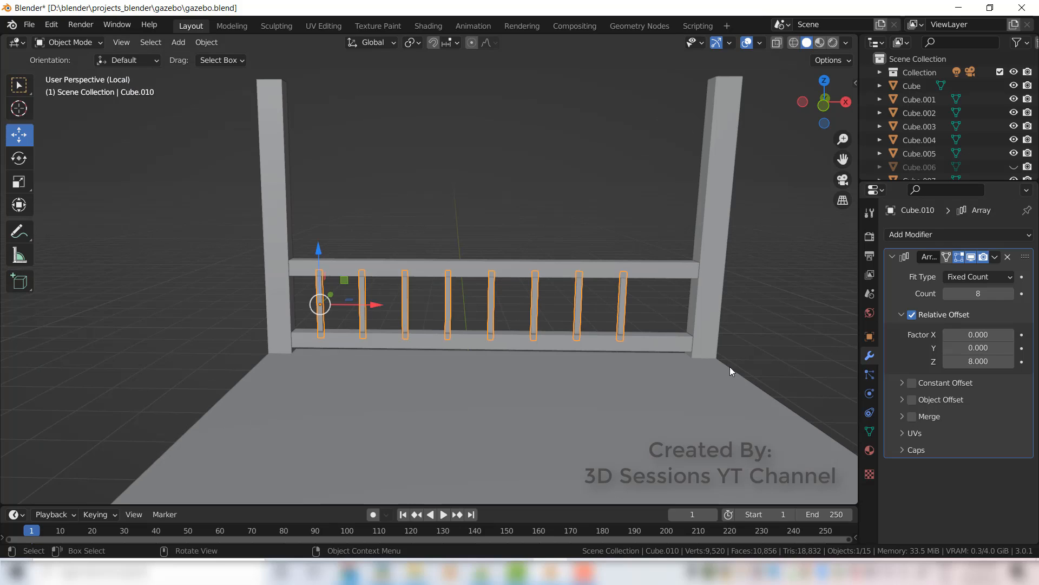
Step: Raise the baluster array's count to 9 so the row fills the span between the posts, and save the file
left_click(1010, 293)
left_click(589, 403)
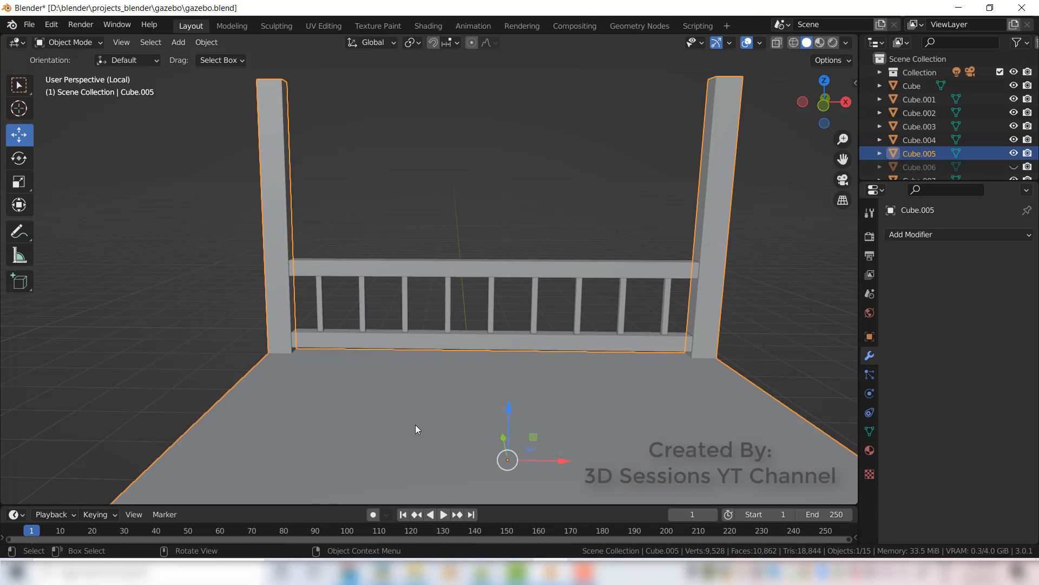
left_click(841, 333)
key("ctrl+s")
middle_click_drag(206, 429, 235, 434)
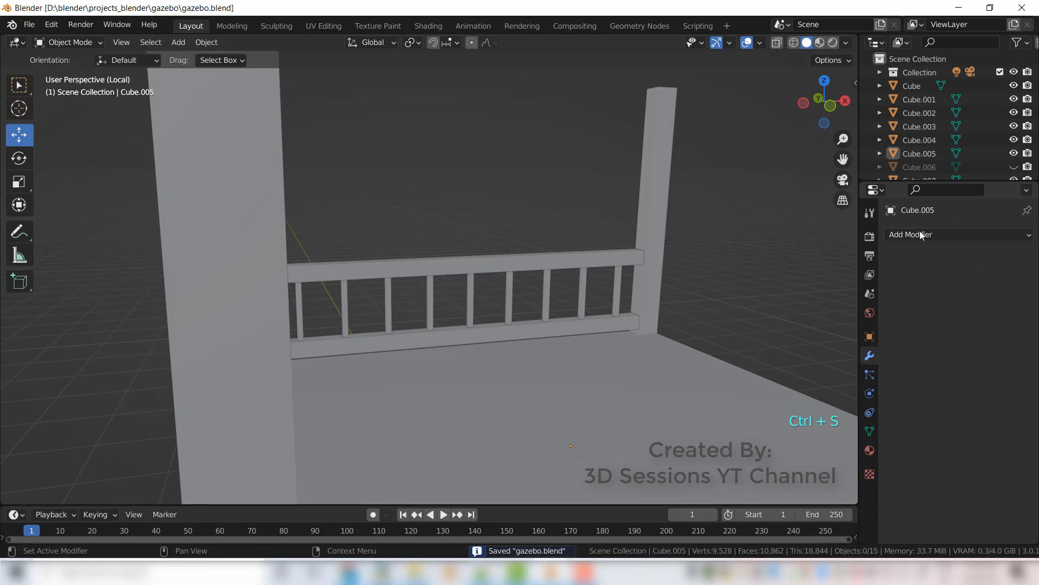
Step: Duplicate the upper rail, lower rail and arrayed balusters together, leaving the copy in place
left_click(493, 267)
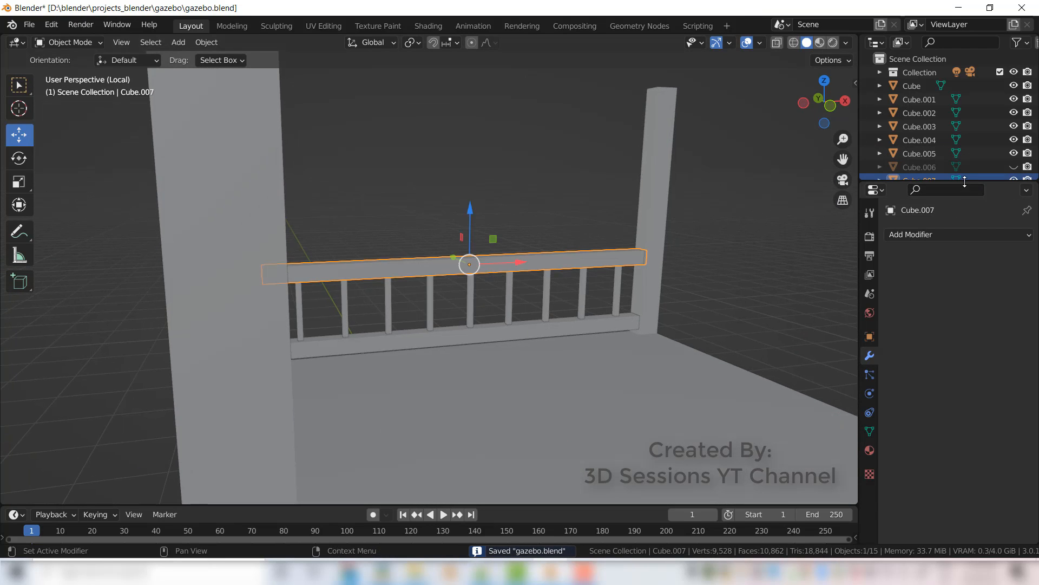
left_click_drag(965, 182, 965, 395)
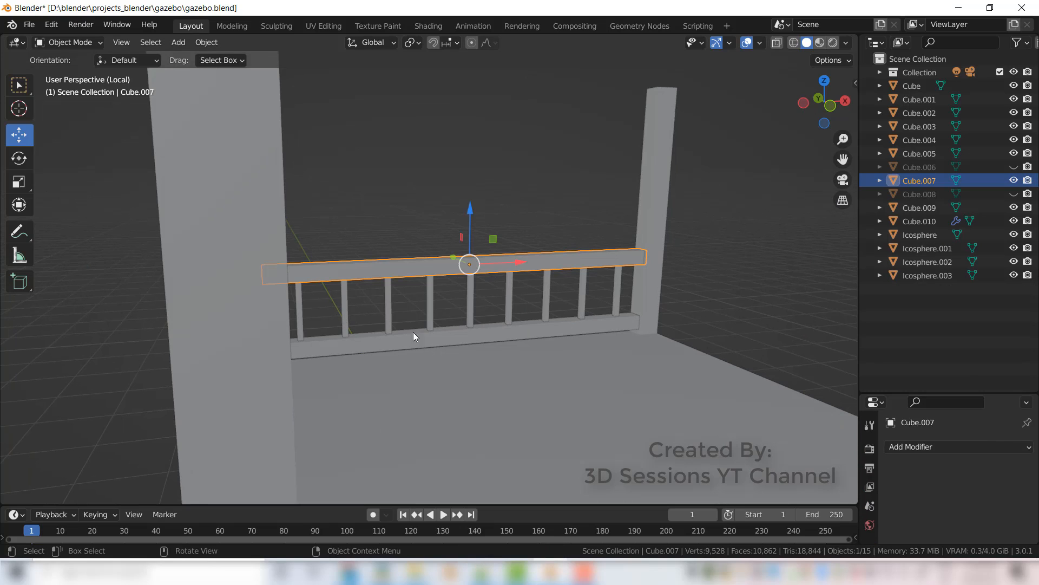
left_click(343, 301)
left_click(368, 266, "shift")
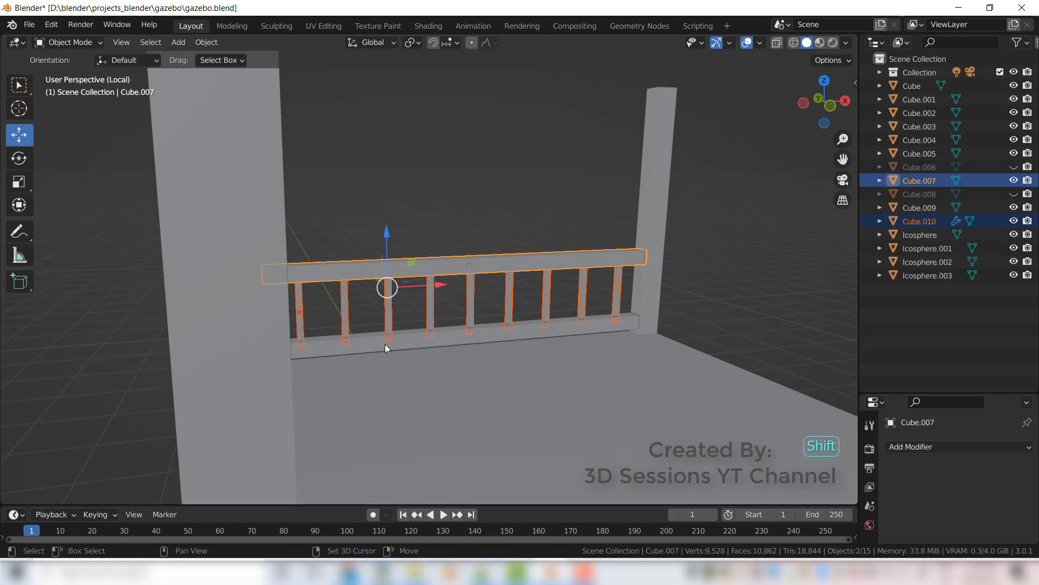
left_click(385, 343, "shift")
scroll(543, 357, "down", 4)
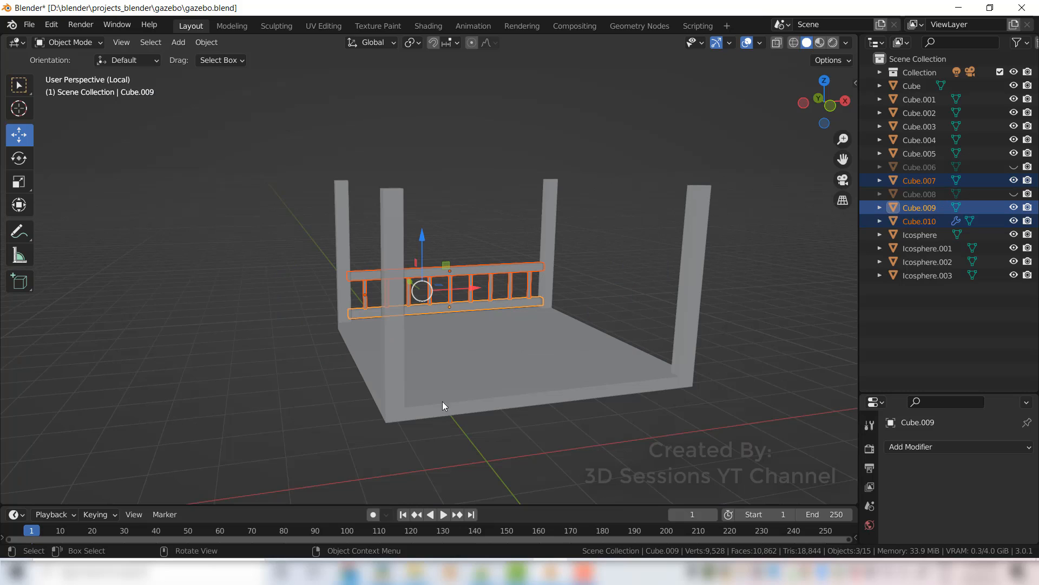
key("grave")
left_click(350, 355)
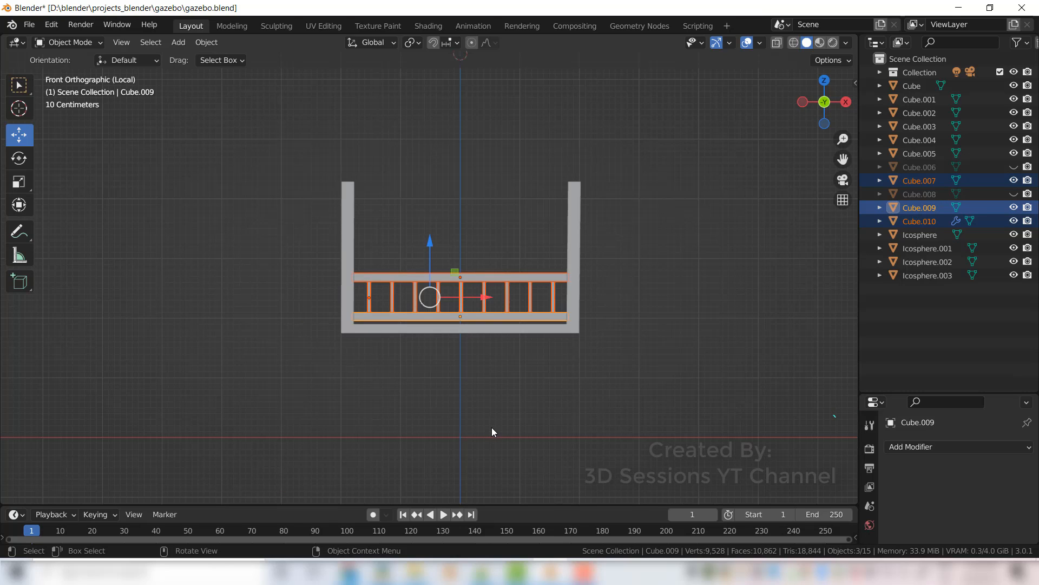
key("shift")
key("shift+d")
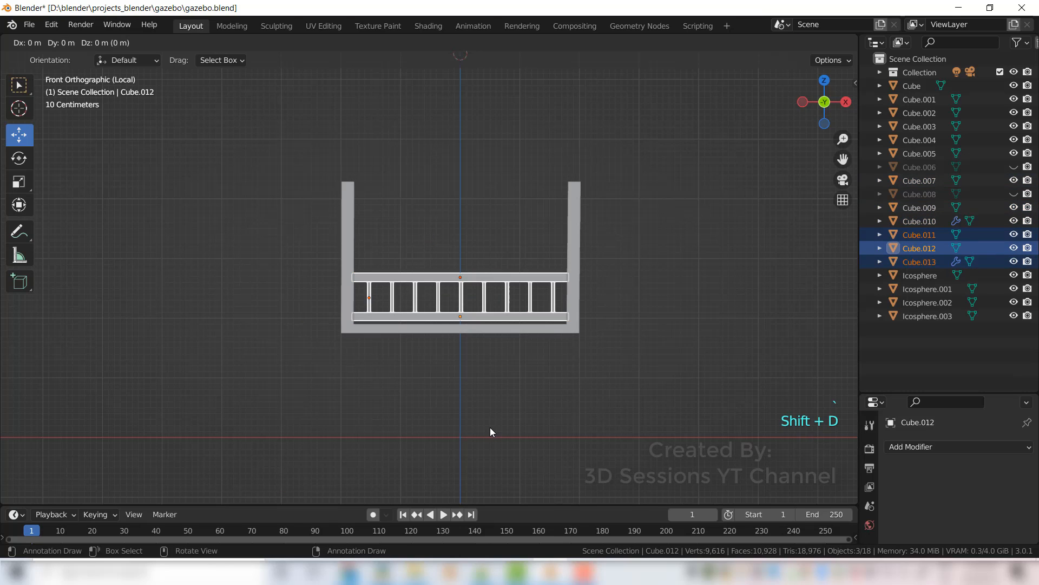
right_click(490, 427)
Step: Rotate the duplicated railing 90° about Z and move it about -2.24 m along Y and 2.44 m along X onto the adjacent edge
key("grave")
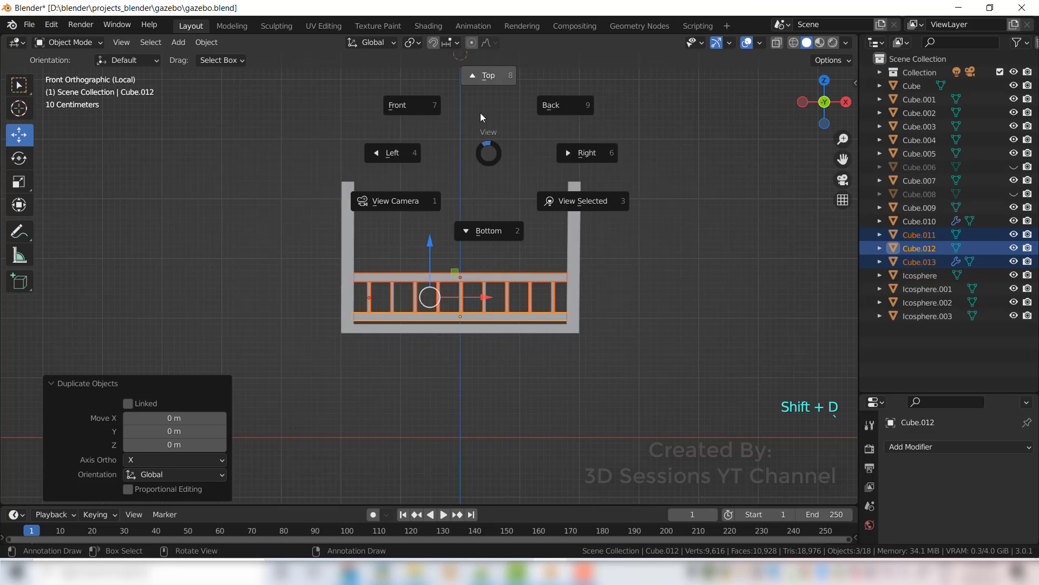
left_click(479, 79)
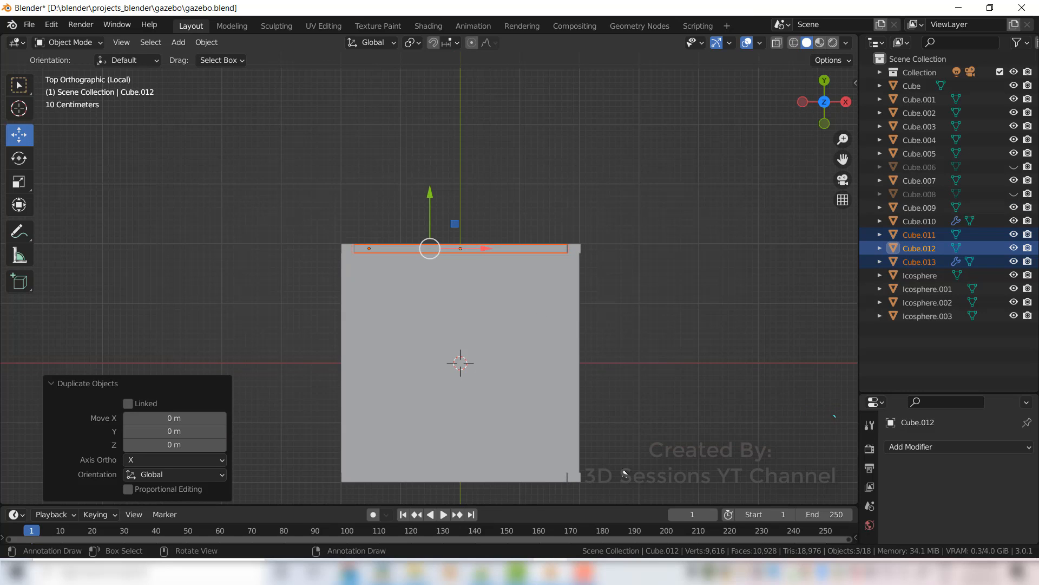
type("rz90")
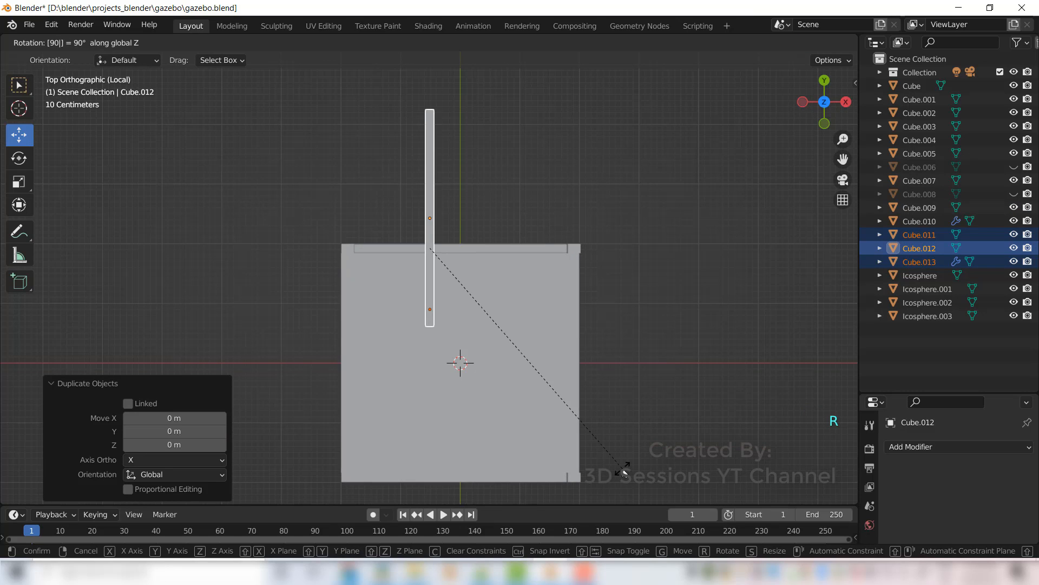
key("Return")
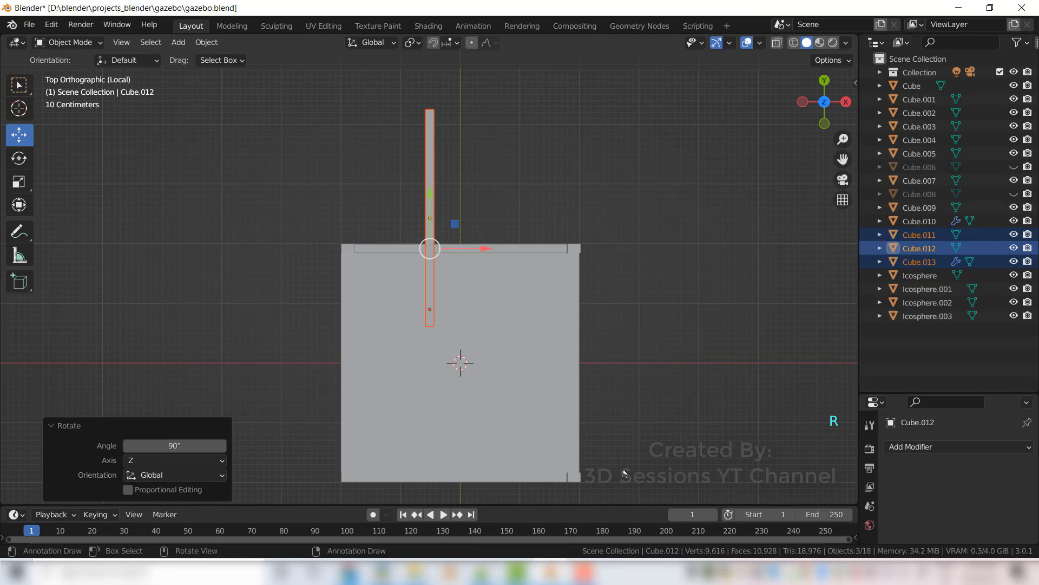
left_click_drag(431, 190, 443, 331)
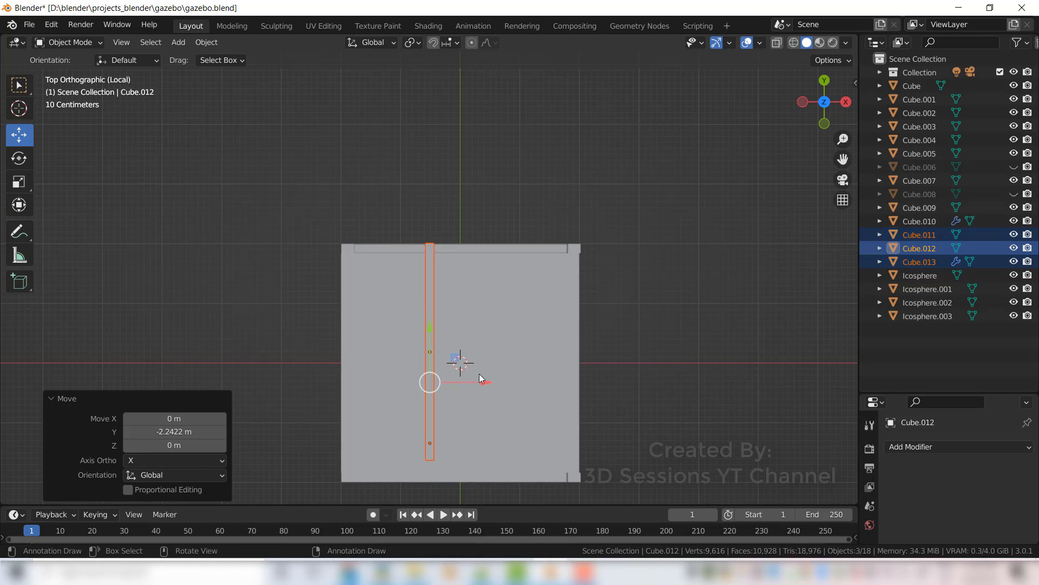
left_click_drag(479, 382, 631, 399)
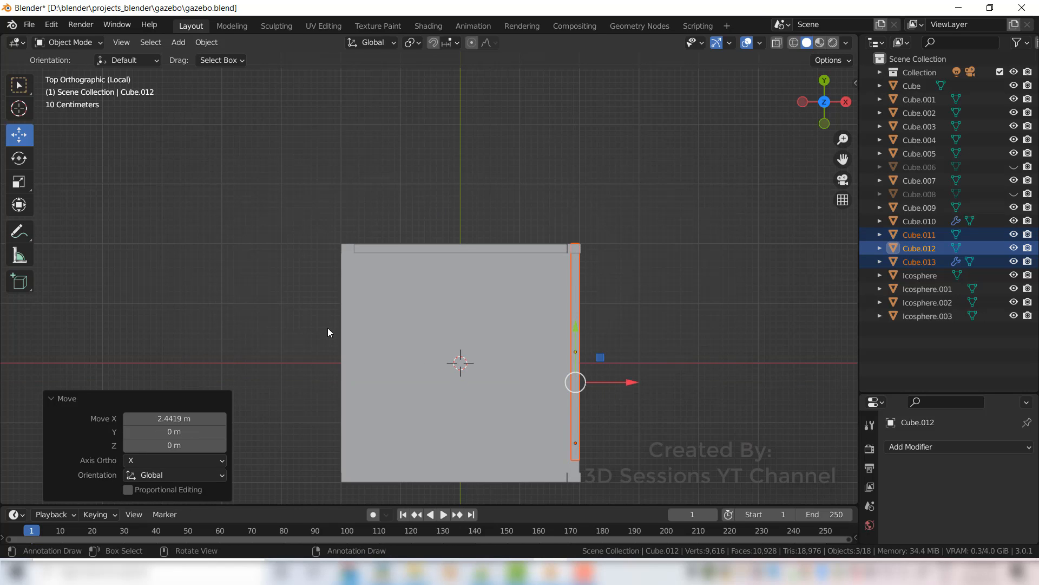
Step: Shift the duplicated railing slightly along negative Y to centre it between the two side posts
key("grave")
middle_click_drag(140, 290, 122, 303)
key("ctrl+KP_3")
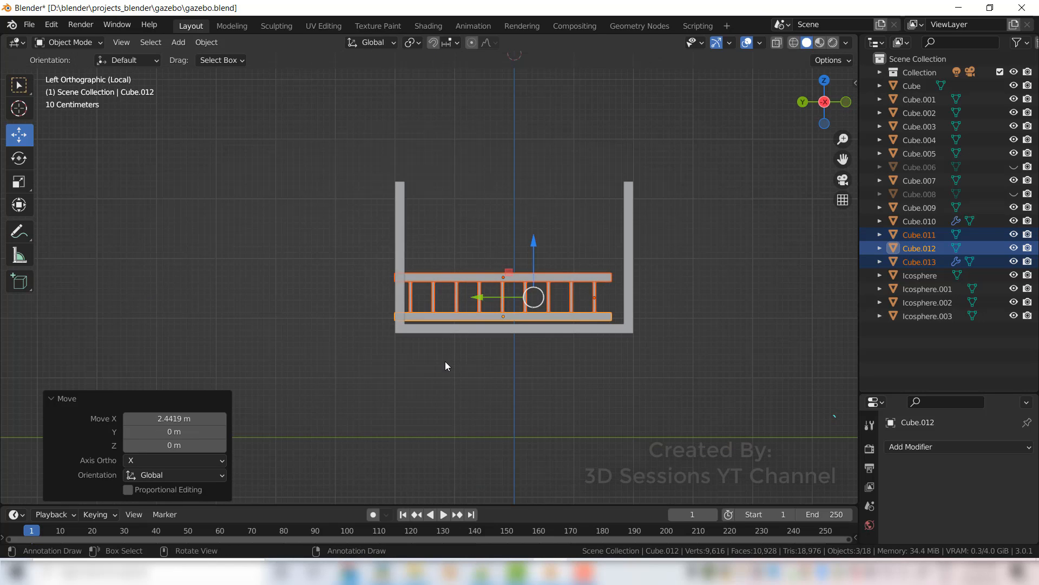
left_click_drag(549, 313, 570, 314)
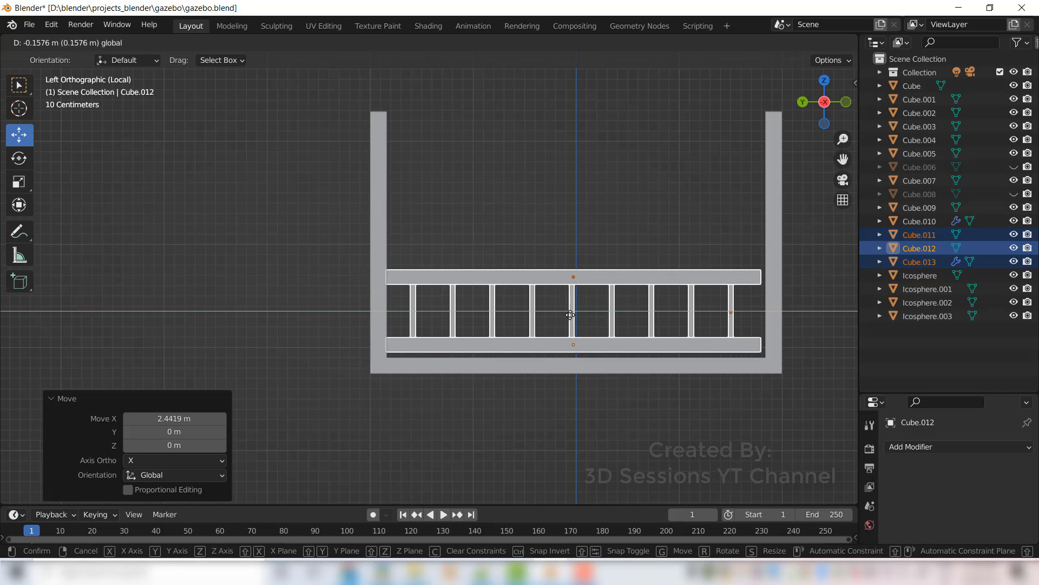
left_click_drag(570, 314, 574, 315)
Step: Stretch both ends of the duplicated rails outward into the side posts by moving their end vertices, and save the file
key("Tab")
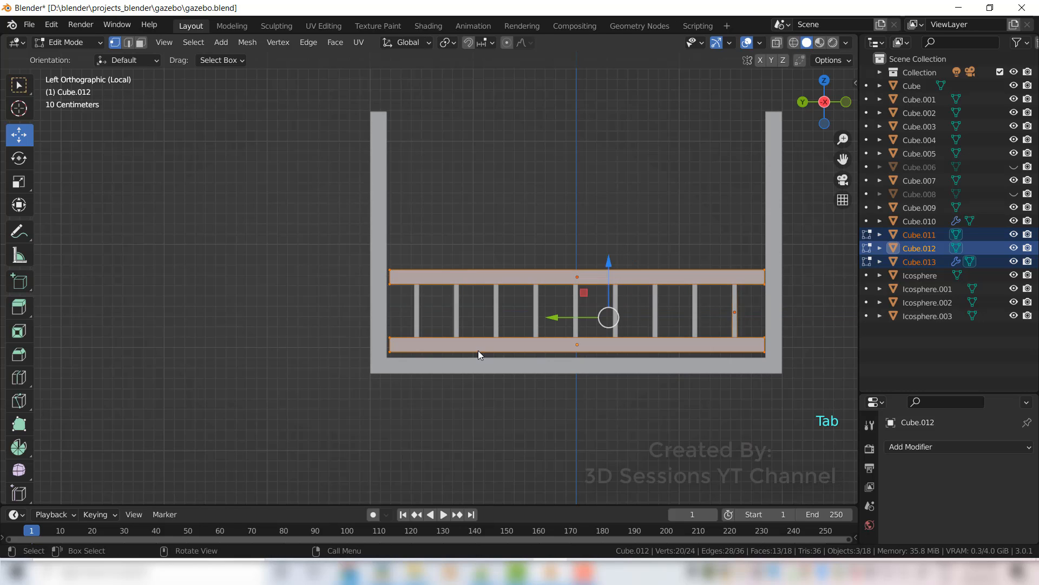
key("alt+z")
left_click_drag(332, 209, 408, 417)
left_click_drag(333, 313, 322, 312)
left_click_drag(759, 243, 807, 394)
left_click_drag(717, 306, 724, 306)
key("Tab")
key("alt+z")
middle_click_drag(588, 397, 429, 420)
scroll(455, 425, "down", 6)
key("ctrl+s")
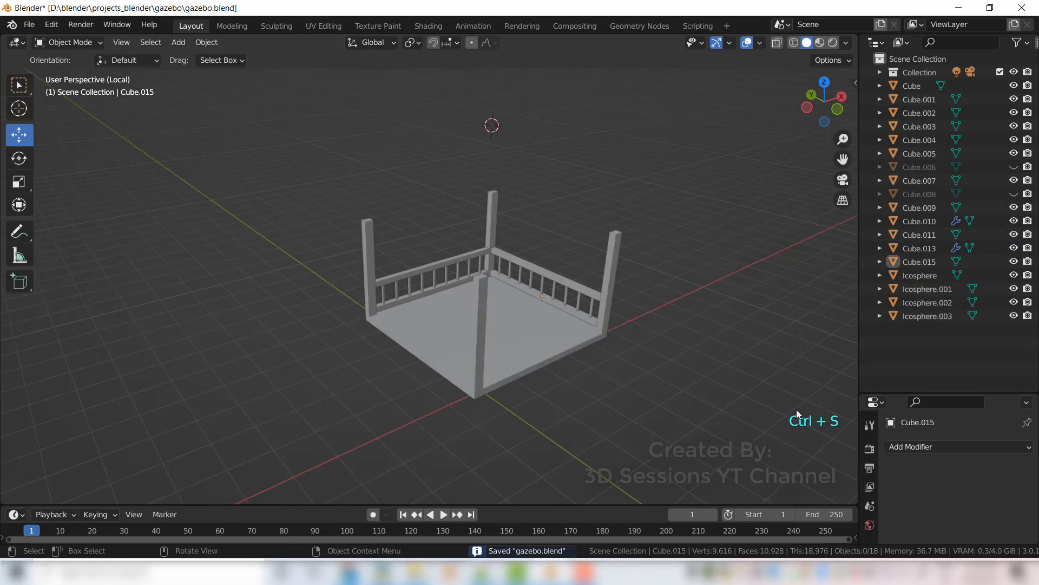
Step: Duplicate the side railing's rails and balusters and move the copy about -3.83 m along X to the opposite edge of the floor
scroll(647, 284, "up", 3)
left_click(618, 263)
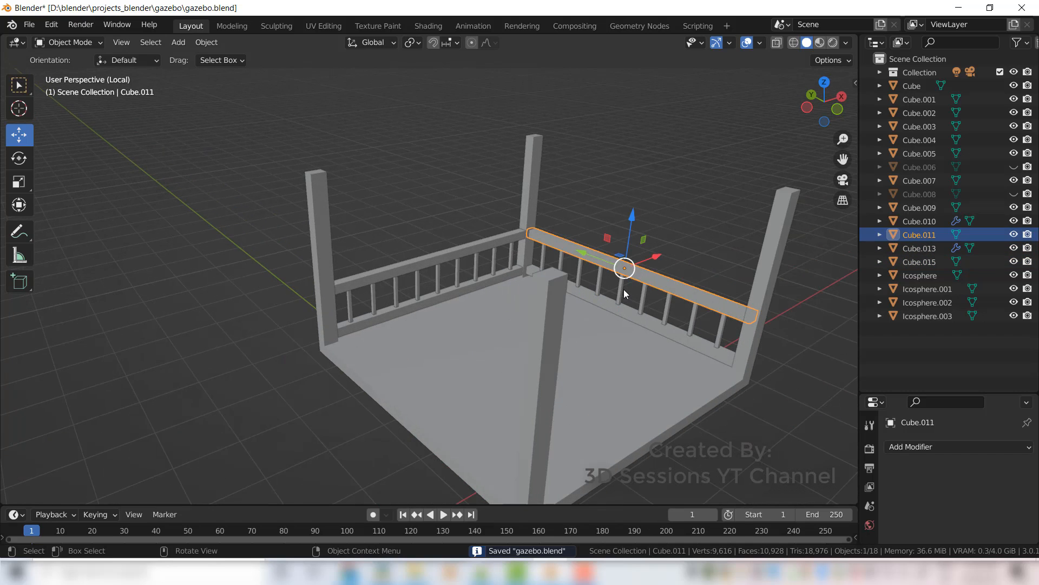
left_click(618, 309, "shift")
left_click(619, 309, "shift")
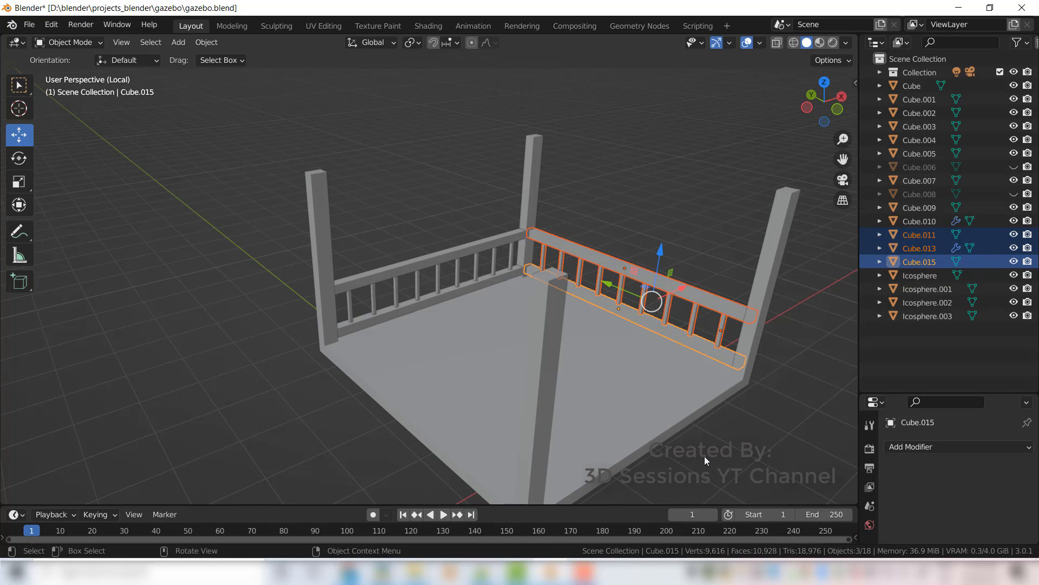
key("grave")
left_click(746, 111)
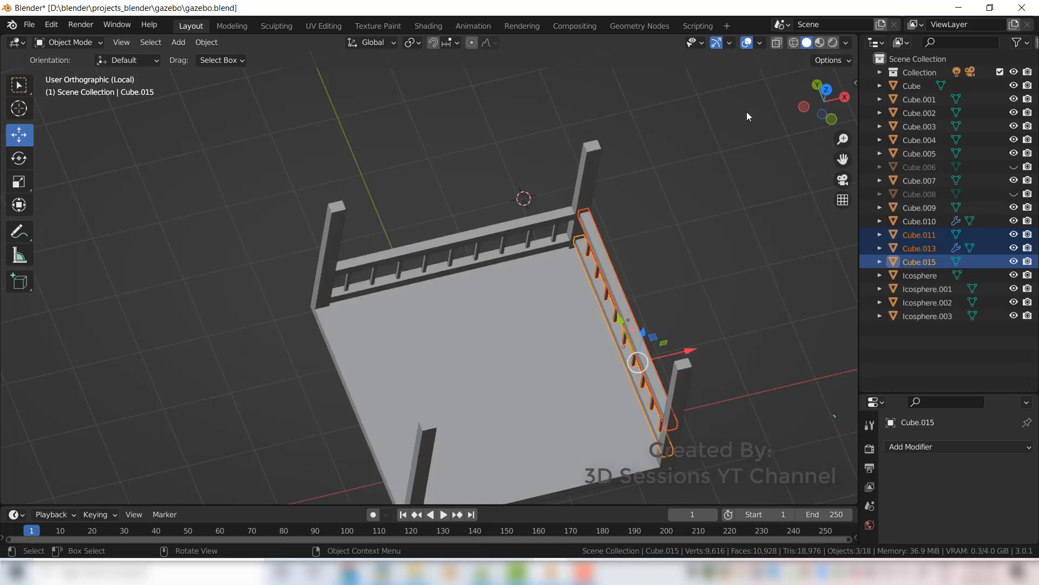
scroll(629, 355, "down", 1)
key("shift+d")
right_click(608, 383)
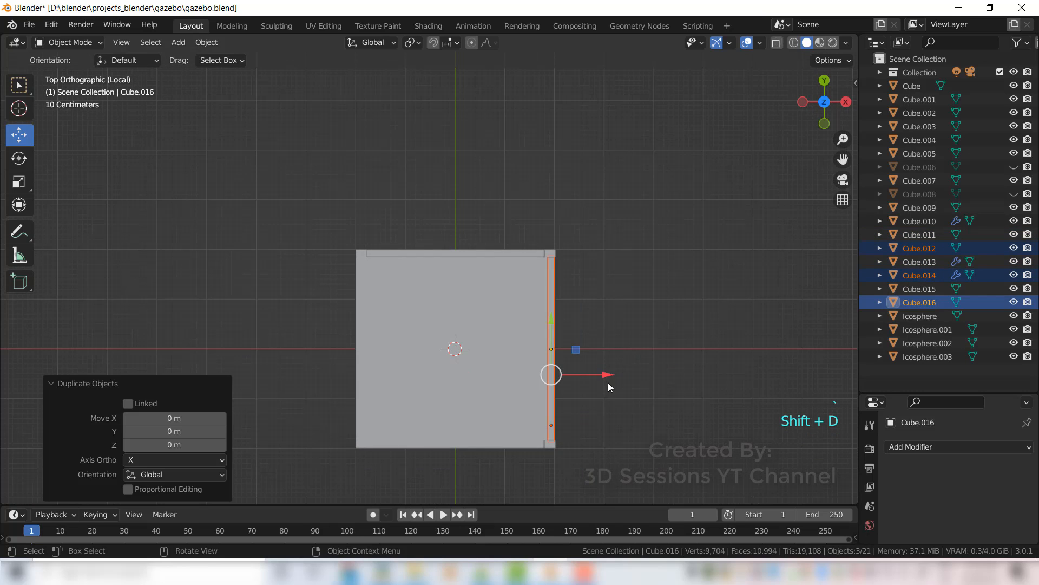
left_click_drag(606, 374, 412, 371)
key("grave")
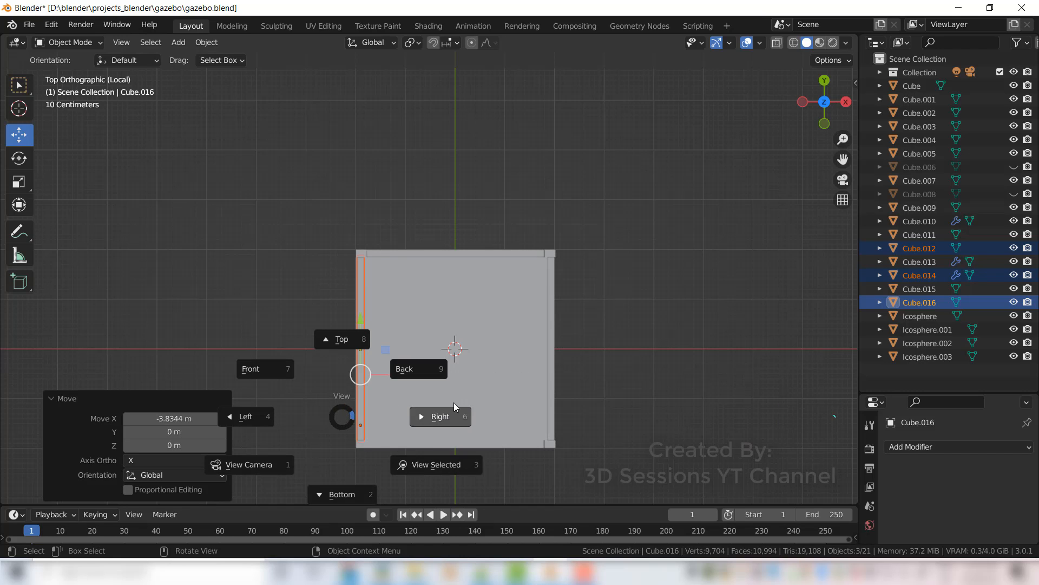
Step: Check the copied railing on the opposite edge from the side, front and perspective views, and save the file
left_click(440, 416)
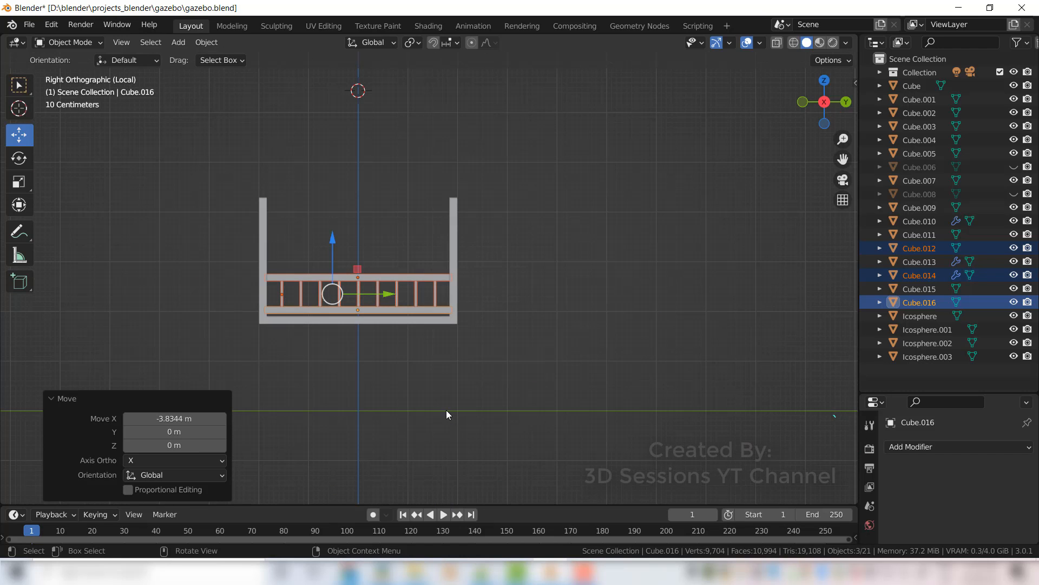
left_click(394, 405)
key("grave")
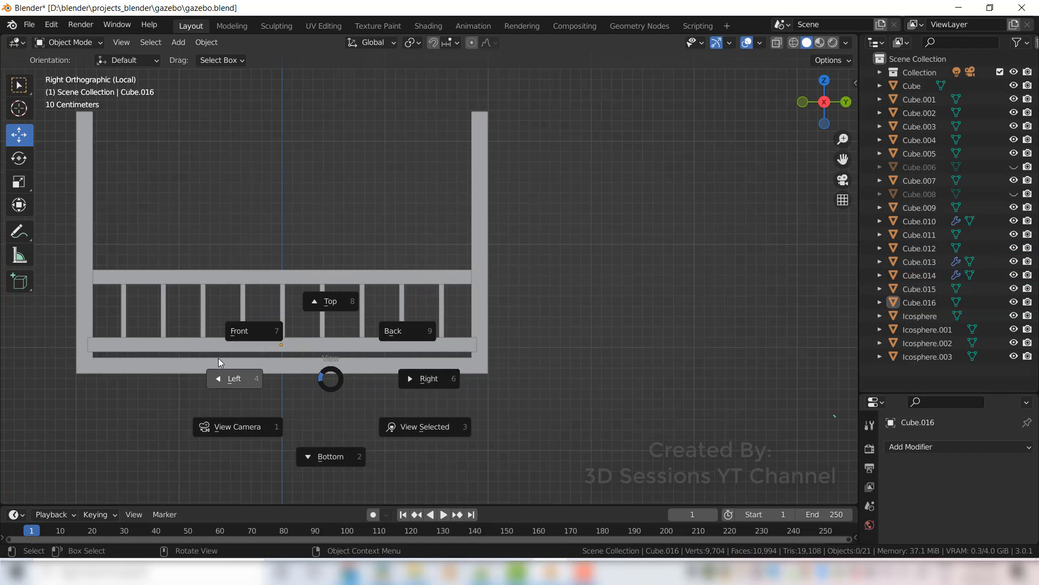
left_click(254, 330)
middle_click_drag(507, 407, 440, 444)
key("ctrl+s")
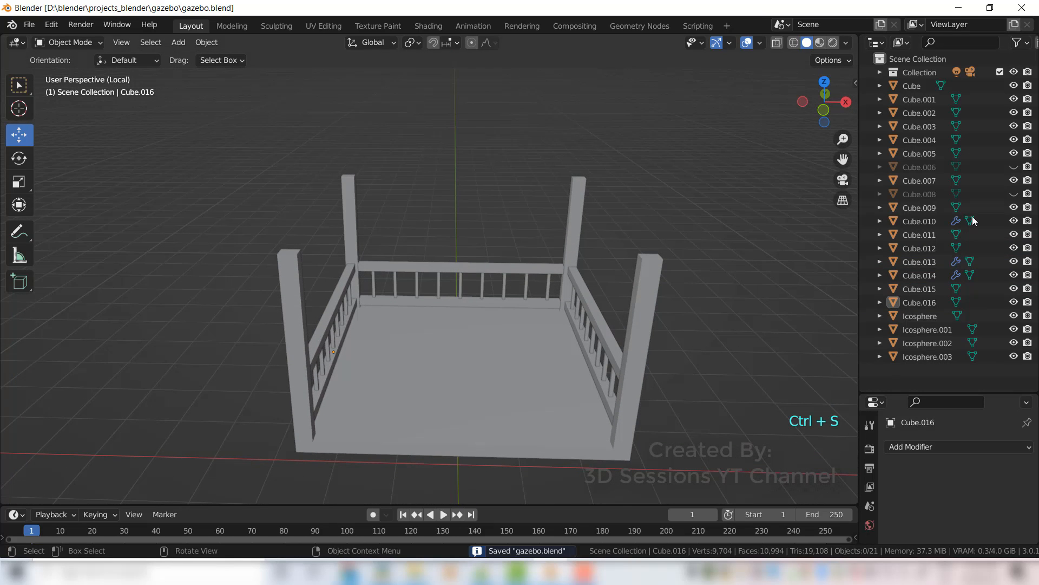
Step: Unhide the roof objects Cube.006 and Cube.008, look over the whole gazebo, and save the file
left_click(1014, 166)
left_click(1014, 194)
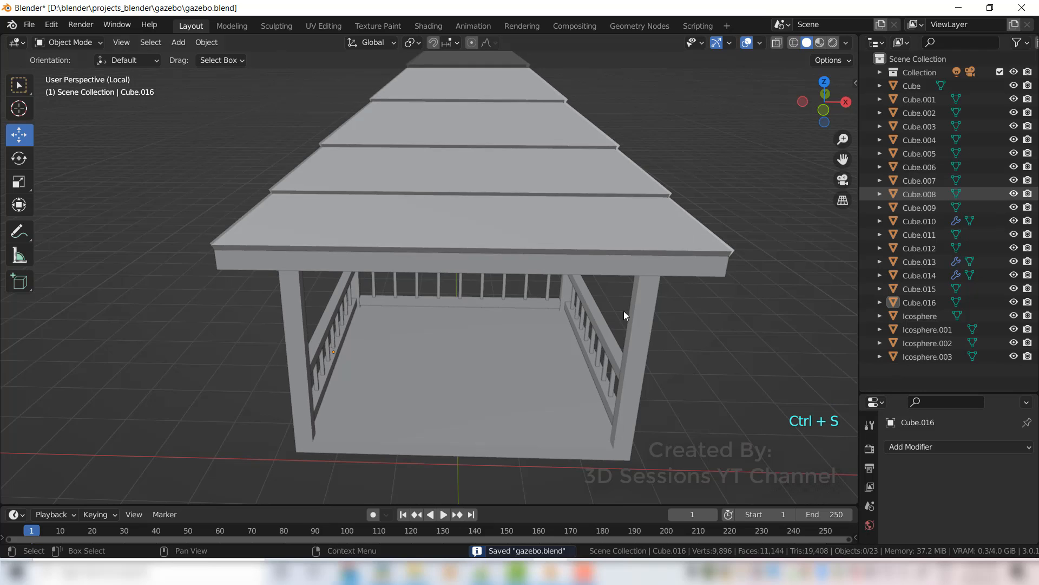
scroll(531, 411, "down", 5)
key("ctrl+s")
middle_click_drag(411, 404, 407, 378)
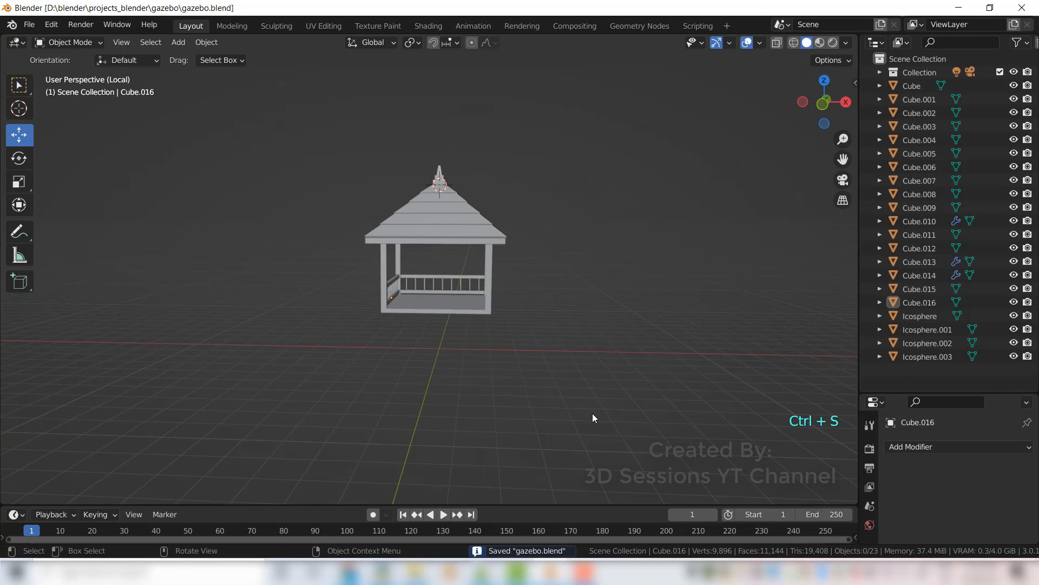
mouse_move(405, 424)
middle_mouse_down()
mouse_move(433, 426)
mouse_move(422, 433)
middle_mouse_up()
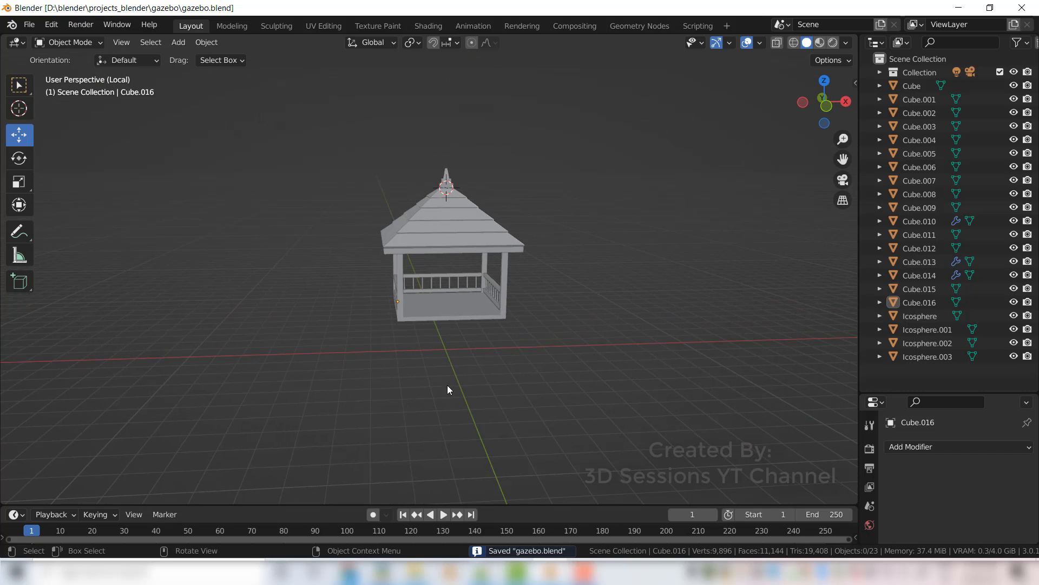
scroll(450, 379, "up", 4)
middle_click_drag(450, 379, 518, 423)
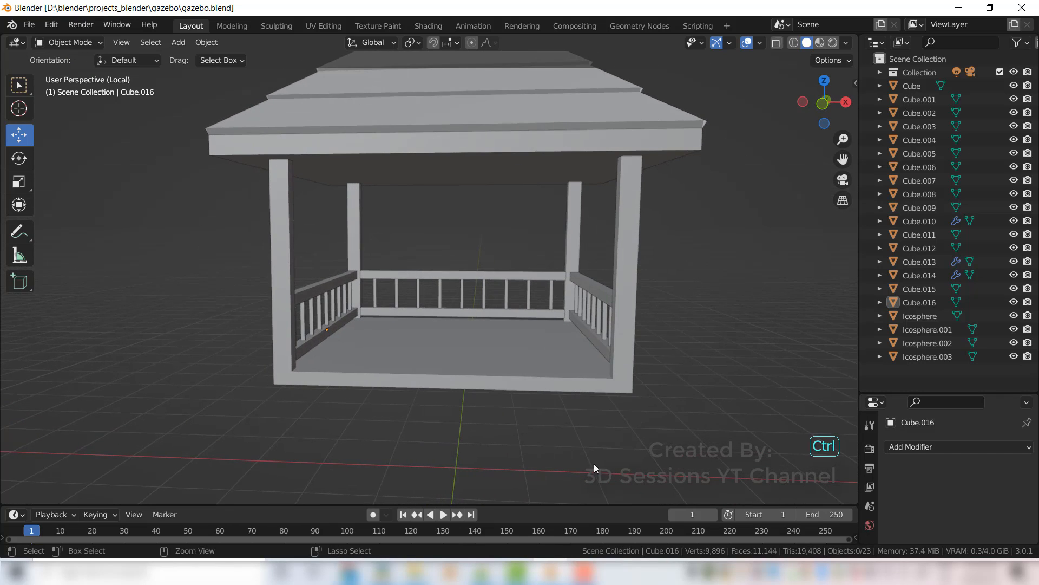
key("ctrl+s")
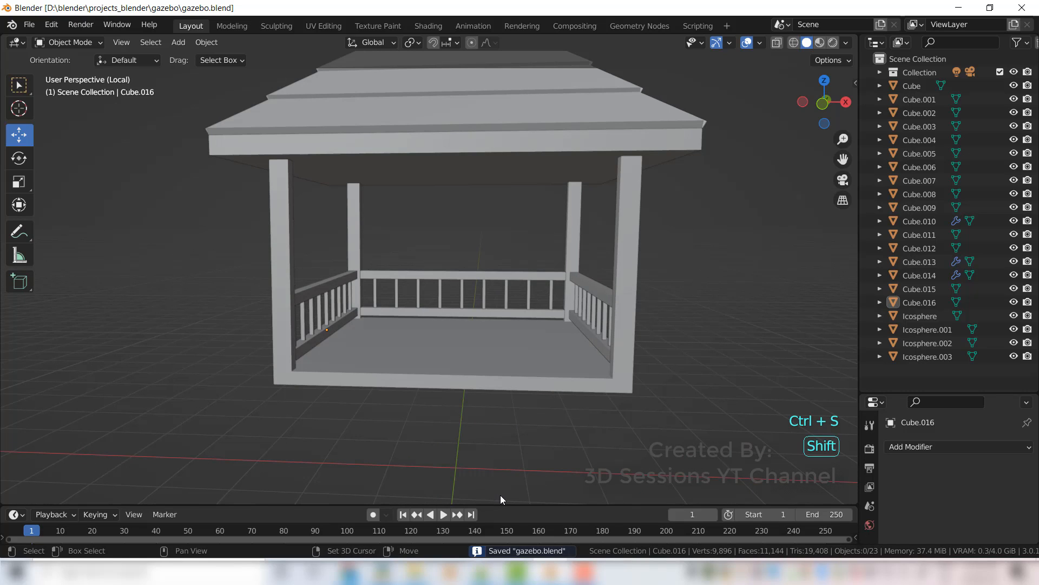
Step: Add a cube and move it about -3.38 m along Z into the space between the gazebo posts
key("shift+a")
mouse_move(488, 291)
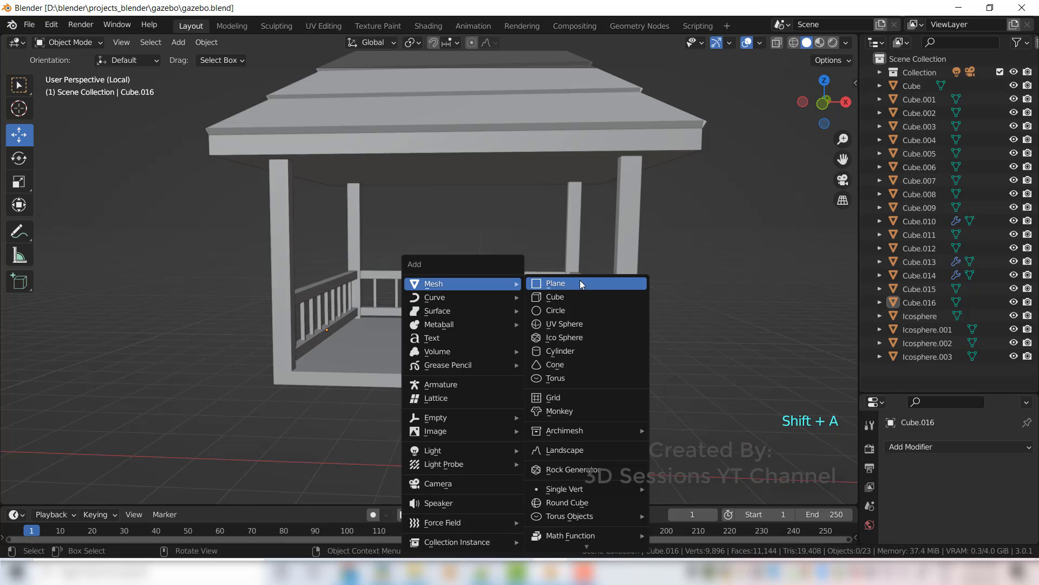
left_click(579, 296)
scroll(505, 325, "down", 5)
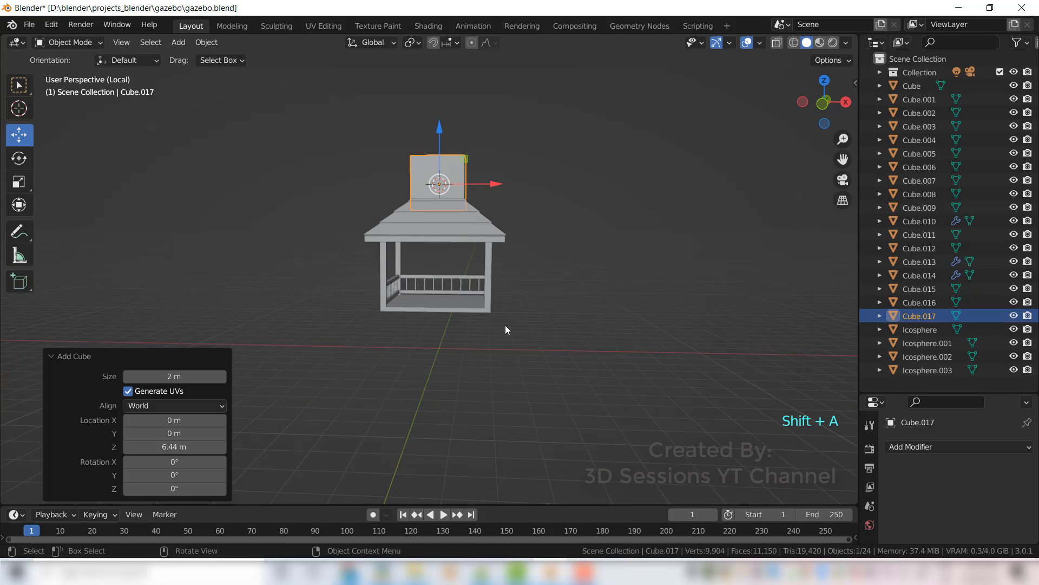
left_click_drag(439, 123, 440, 216)
scroll(427, 329, "up", 4)
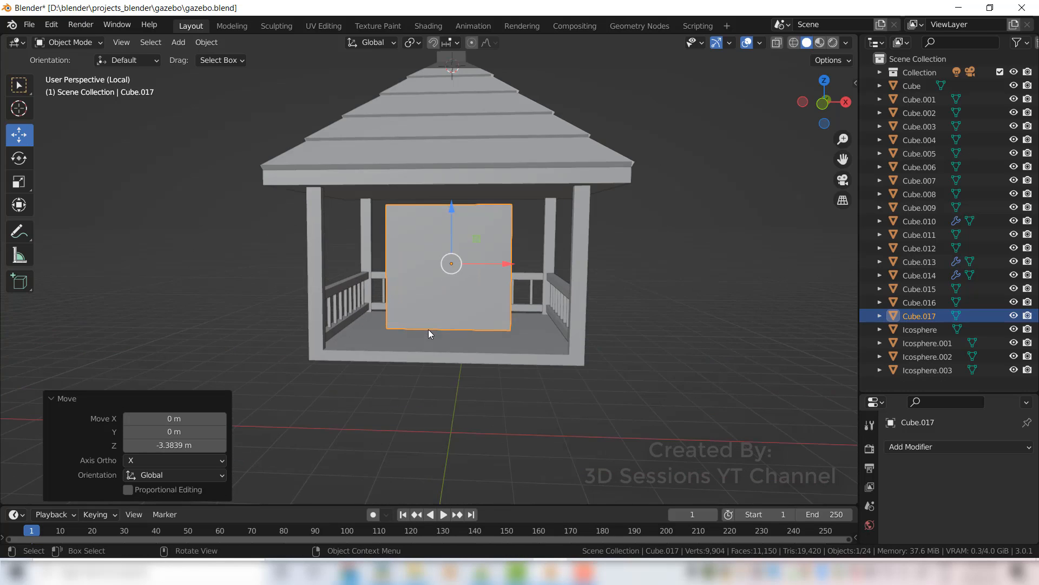
scroll(427, 329, "up", 2)
Step: Flatten the new cube along Z into a thin horizontal slab
key("grave")
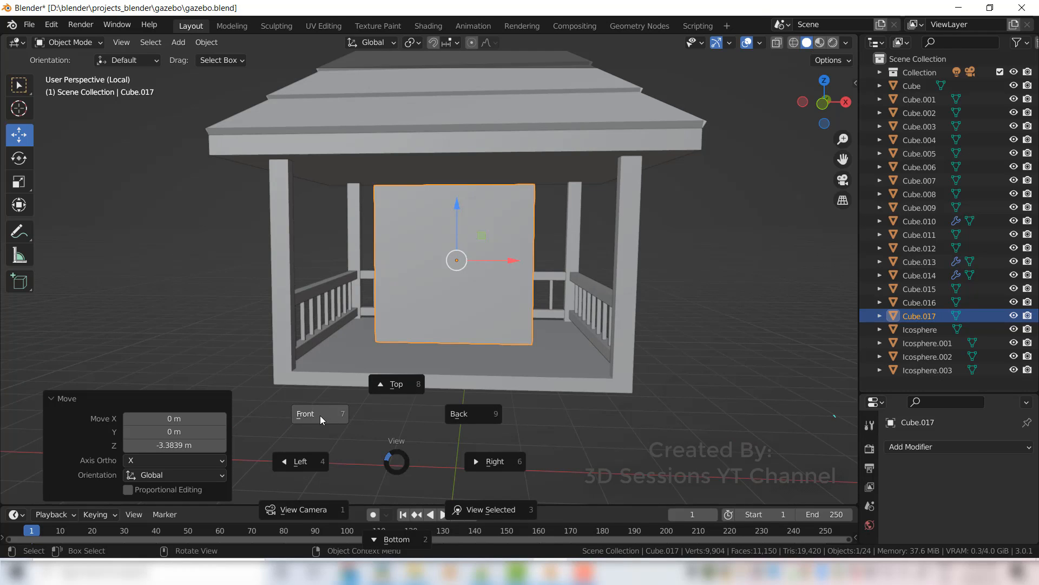
left_click(320, 415)
key("s")
key("z")
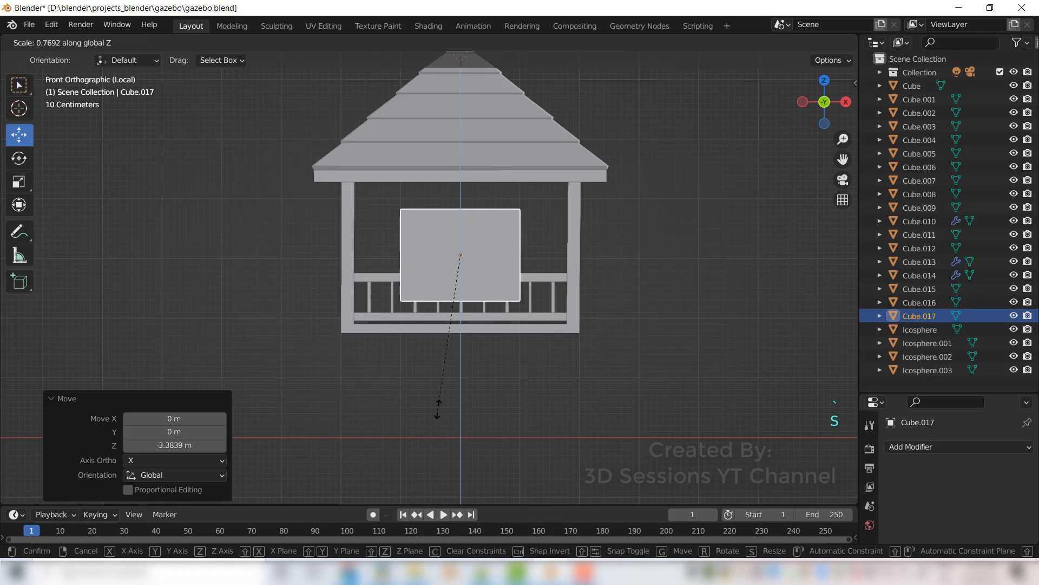
left_click(459, 270)
Step: Hide the layered roof Cube.008 and the inner roof Cube.006 to expose the gazebo's interior
left_click(570, 154)
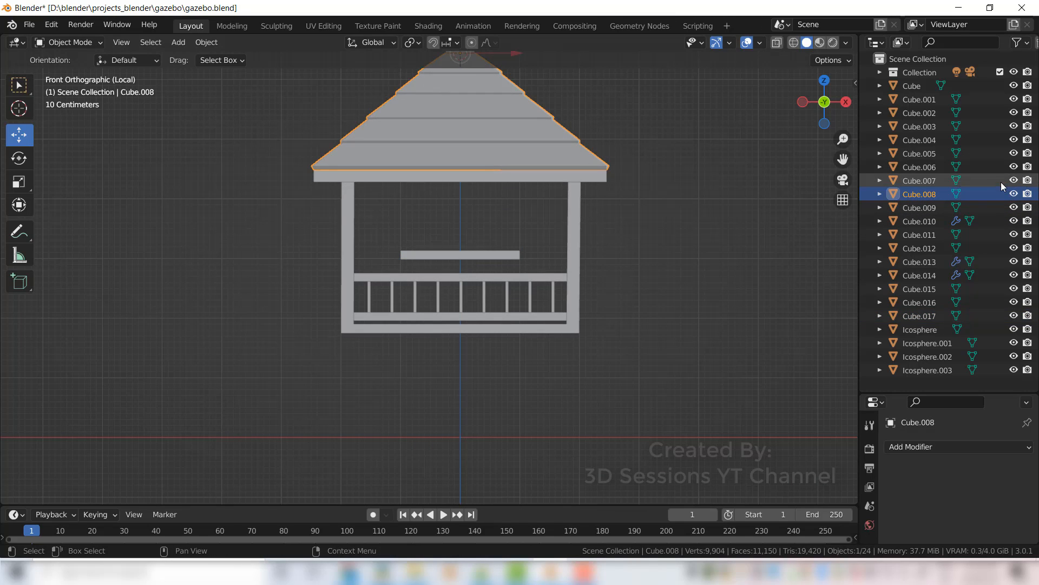
left_click(1014, 194)
left_click(466, 160)
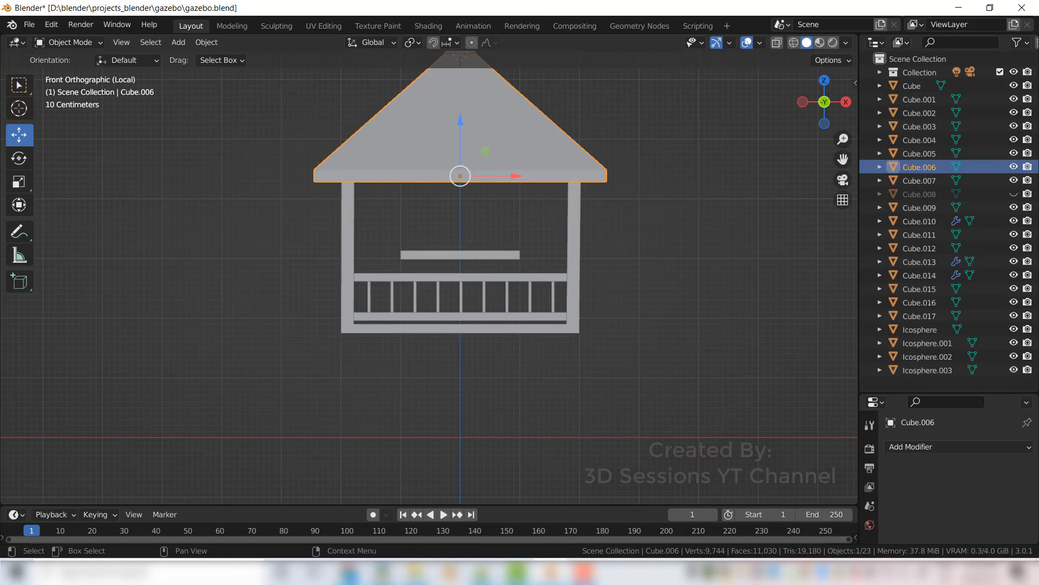
left_click(1014, 167)
Step: Scale the slab to 0.235 along Y and move it about 1.42 m along Y toward the back railing
key("grave")
left_click(494, 123)
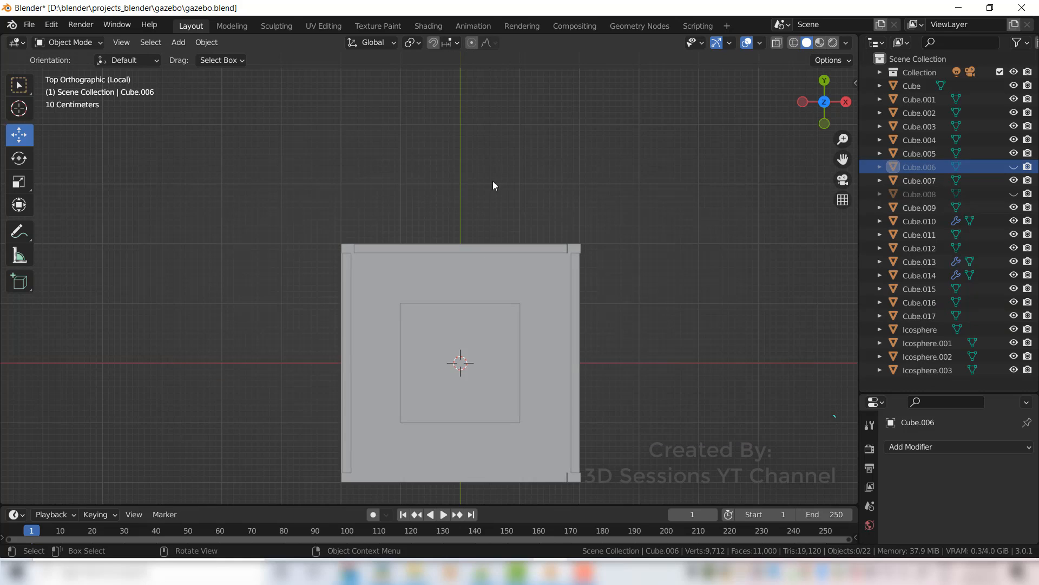
left_click(464, 396)
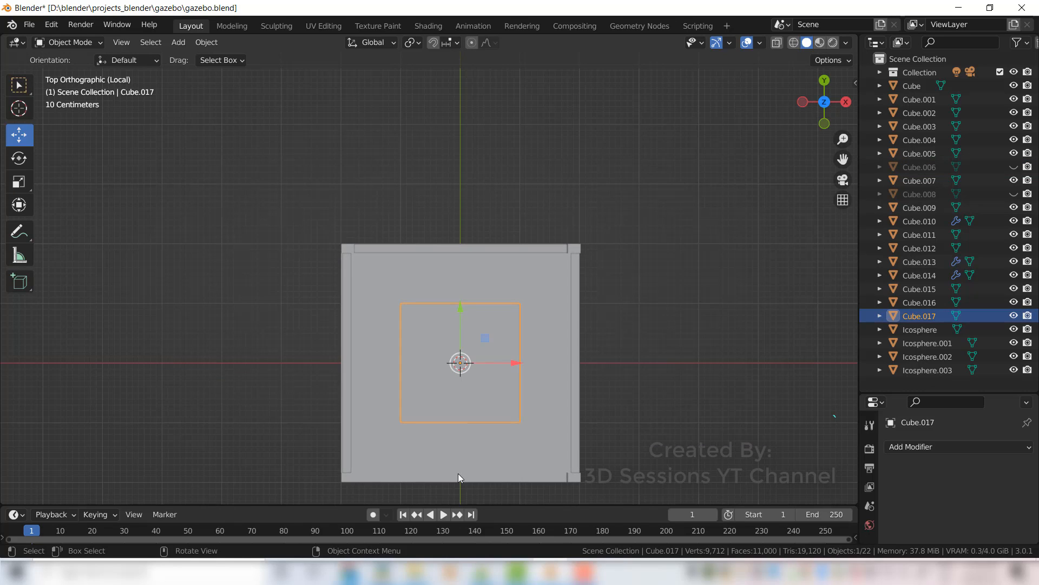
key("s")
key("y")
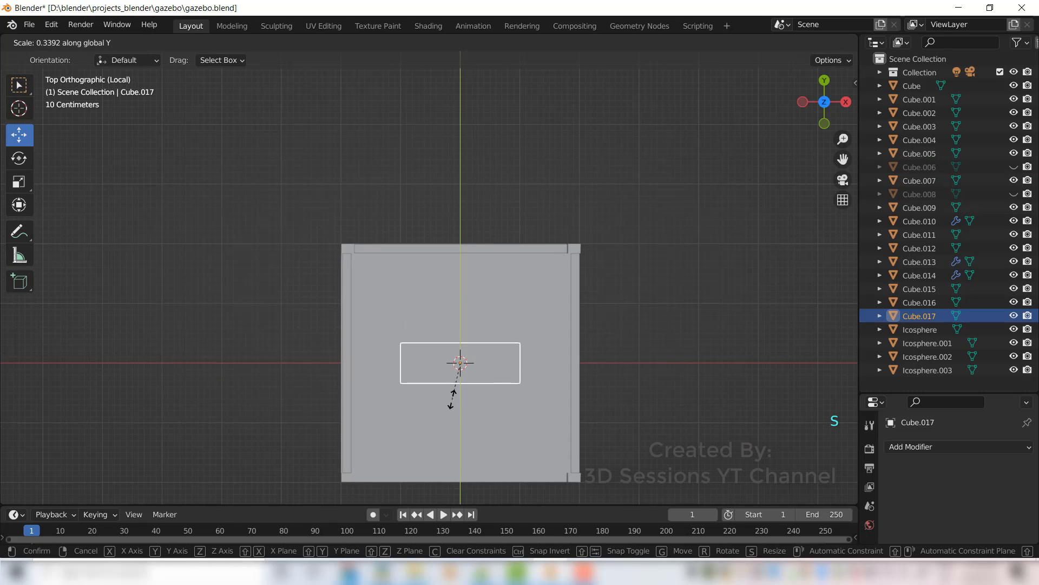
left_click(453, 386)
key("g")
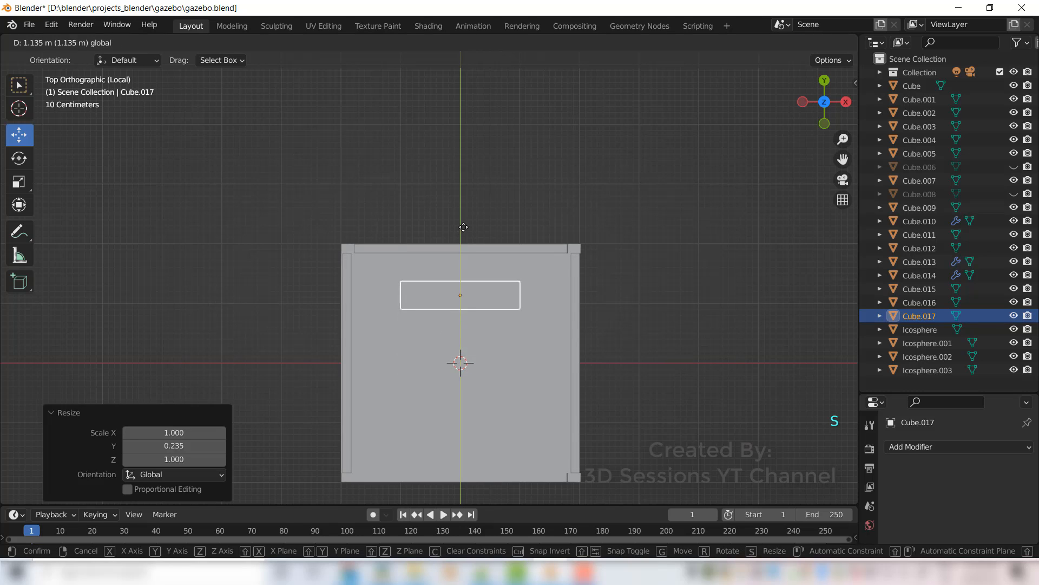
left_click(464, 210)
Step: Lower the slab about 0.68 m along Z to seat height in front of the back balusters, and save the file
key("grave")
left_click(127, 325)
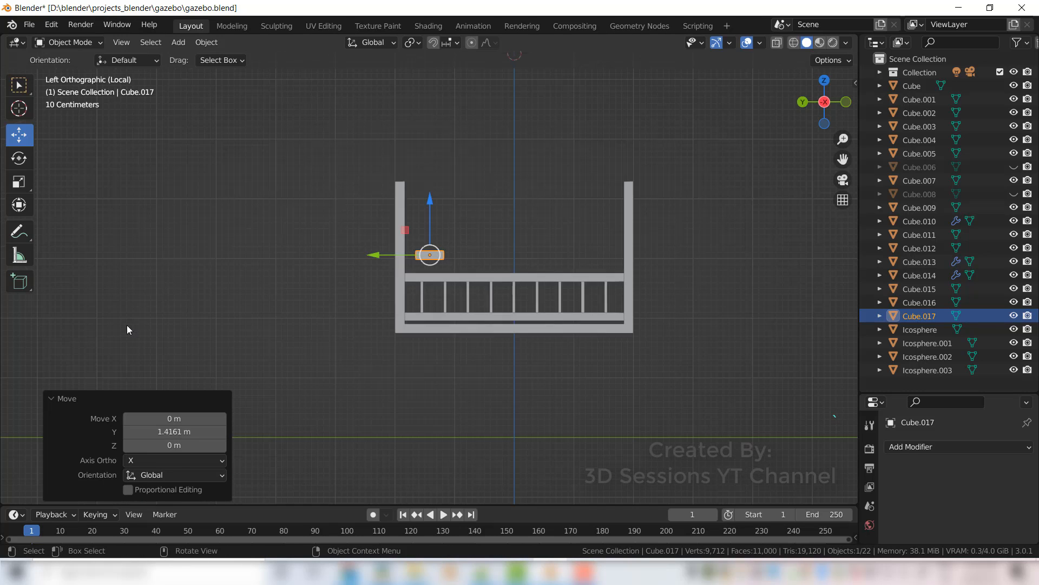
key("grave")
left_click(440, 263)
key("alt+a")
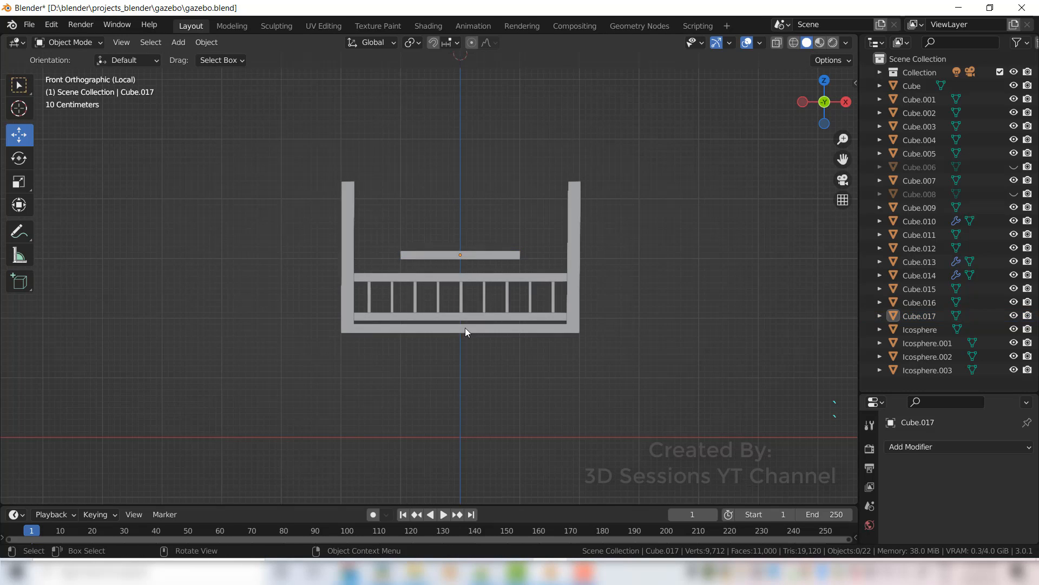
left_click(459, 253)
left_click_drag(460, 206, 459, 246)
middle_click_drag(411, 351, 403, 378)
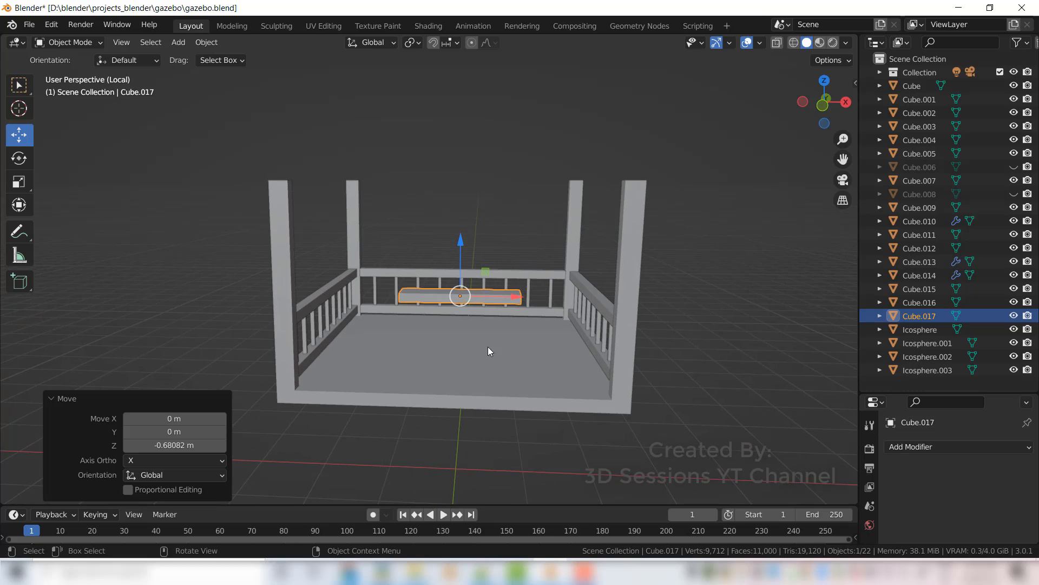
left_click(502, 470)
scroll(444, 433, "up", 5)
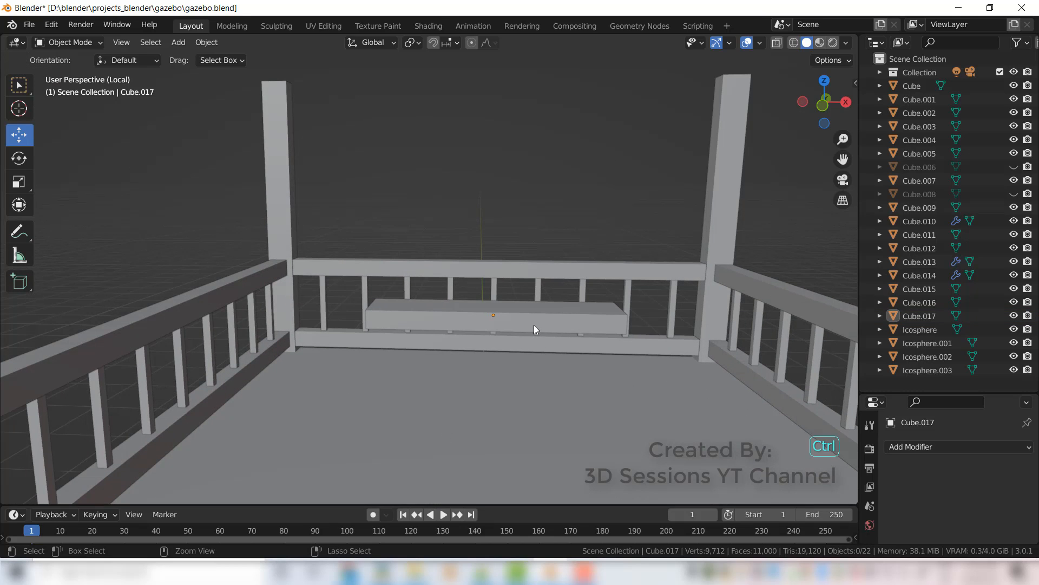
key("ctrl+s")
key("Delete")
Step: Duplicate the back railing's top rail in place and rotate the copy 90° about Y so it stands upright
left_click(468, 272)
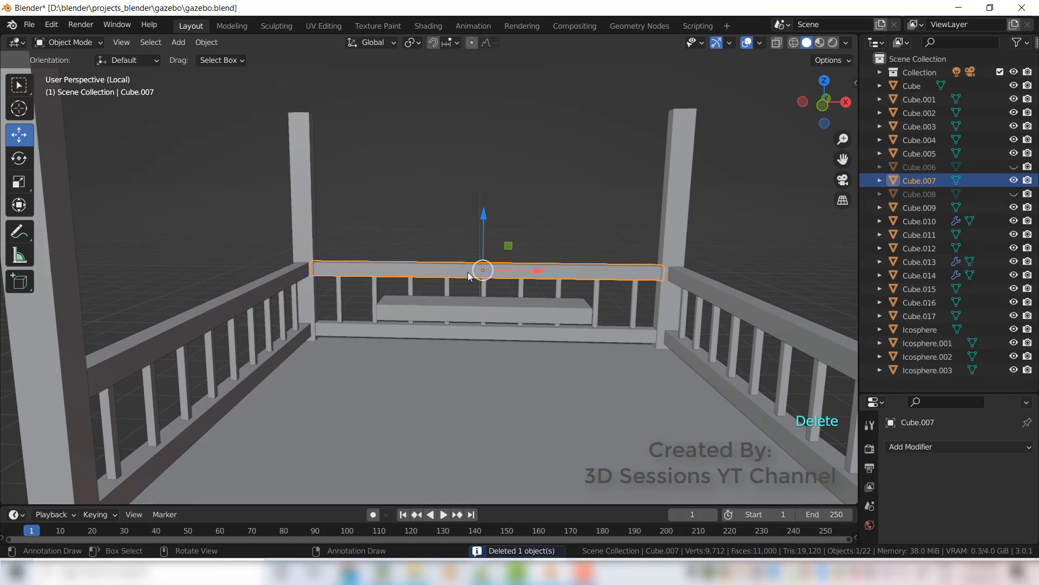
key("shift+d")
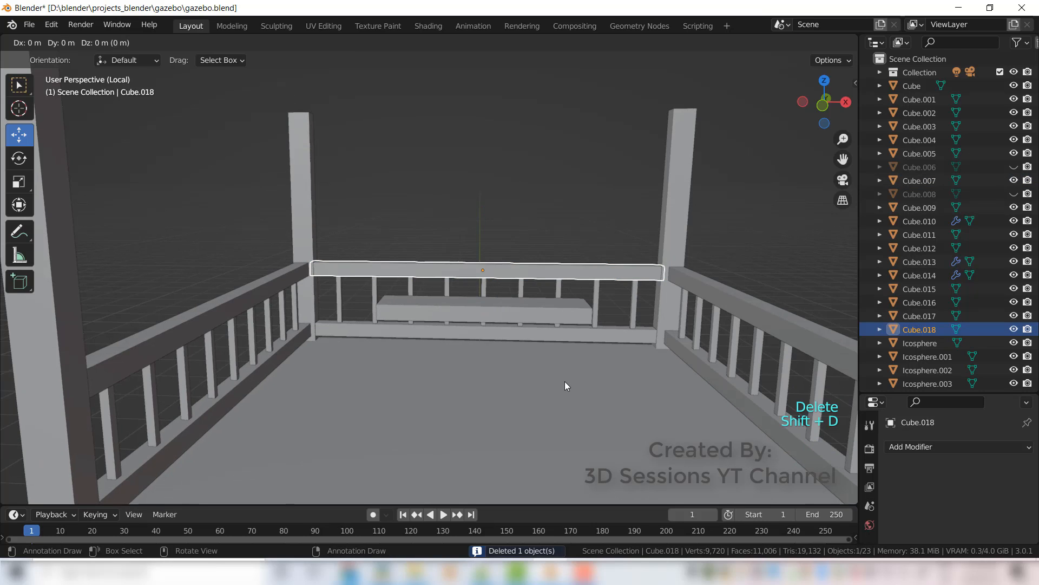
right_click(565, 381)
type("r")
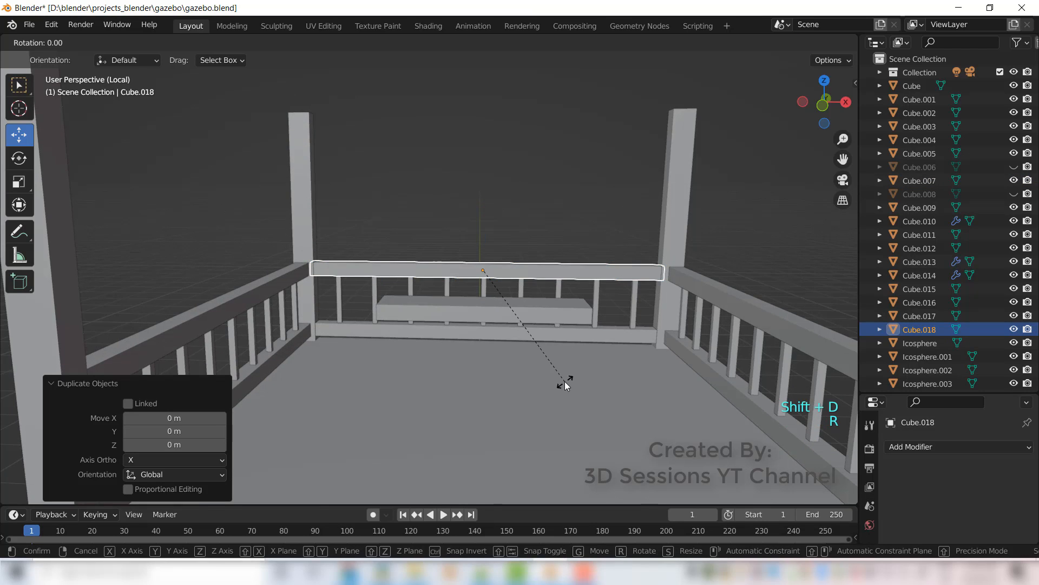
type("y90")
left_click(564, 381)
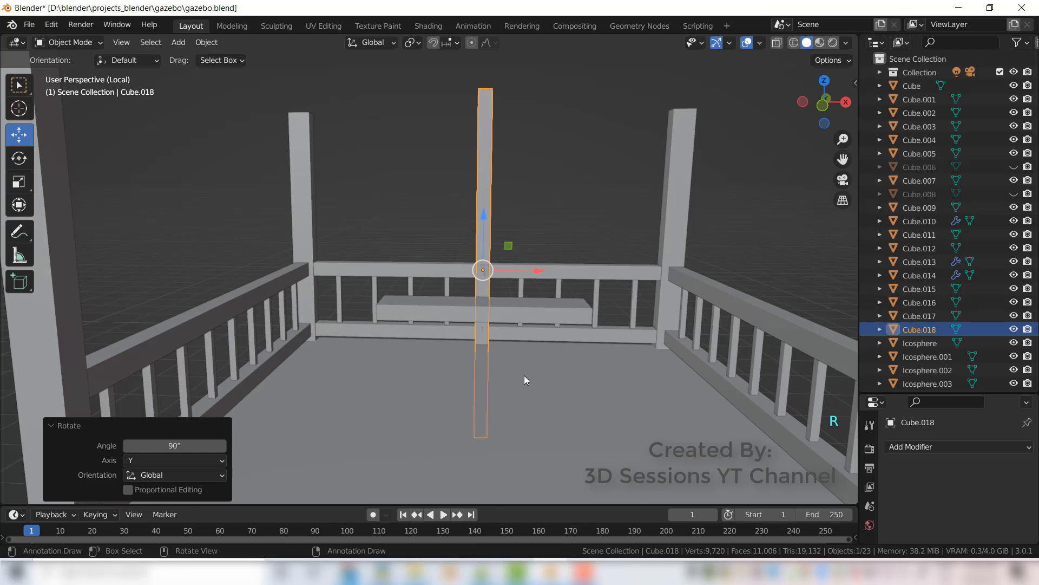
Step: Scale the upright rail copy in the front view
key("grave")
left_click(308, 346)
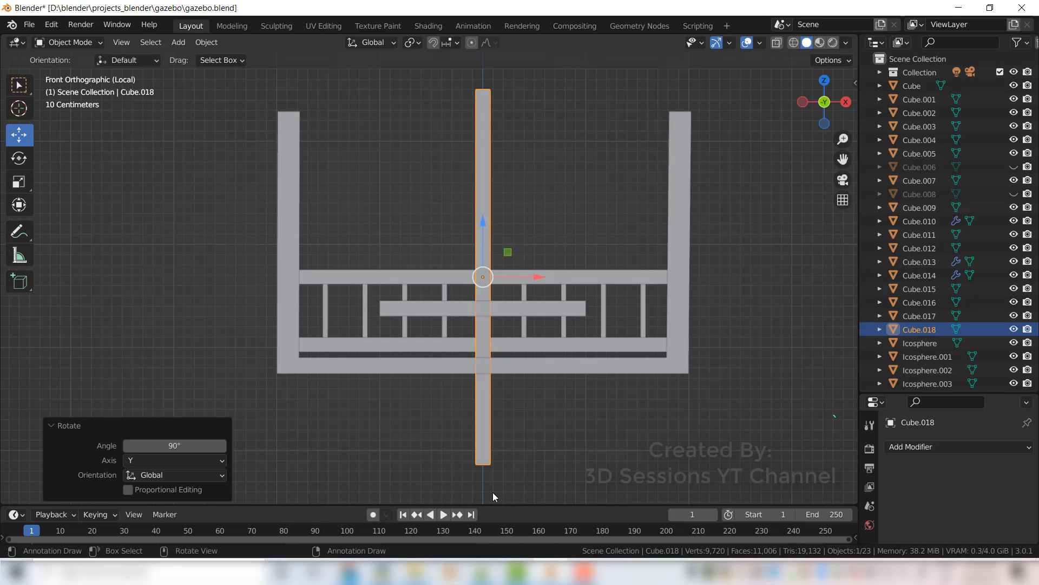
key("s")
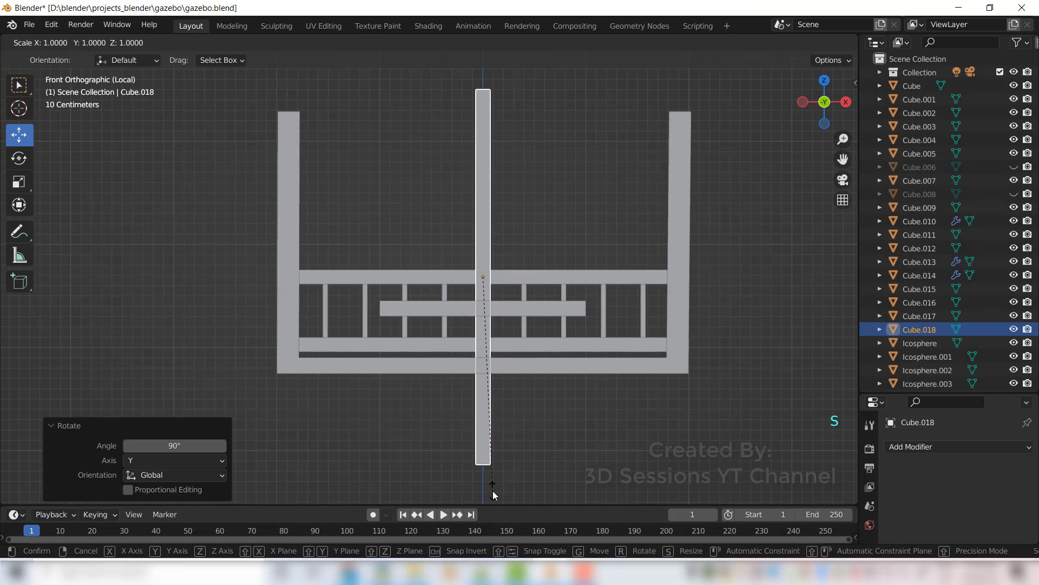
Step: Scale the upright post to about 0.22 along Z and move it about -0.92 m along X to the bench seat's left end
key("z")
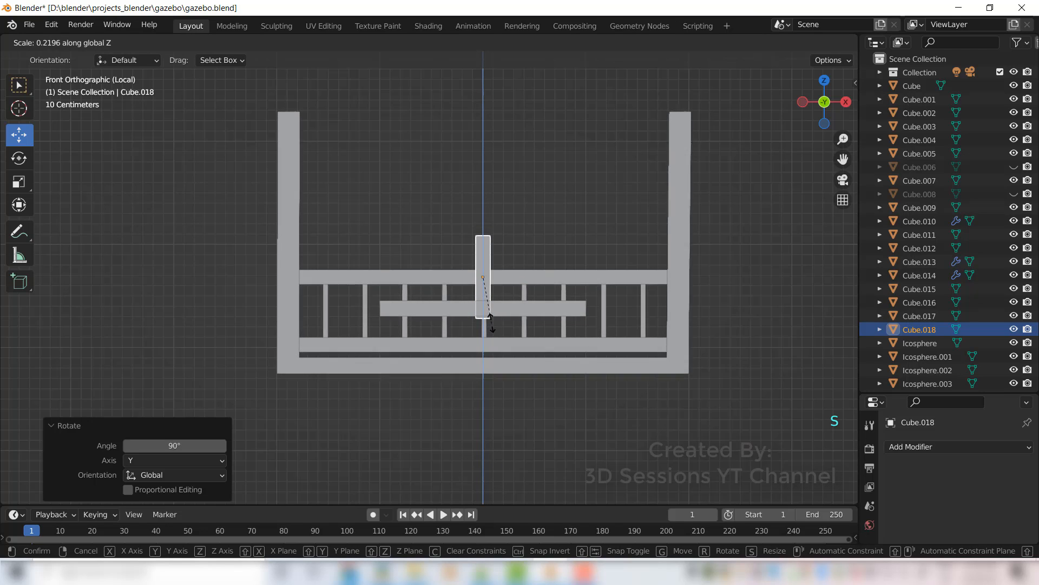
left_click(487, 321)
key("g")
key("x")
left_click(385, 221)
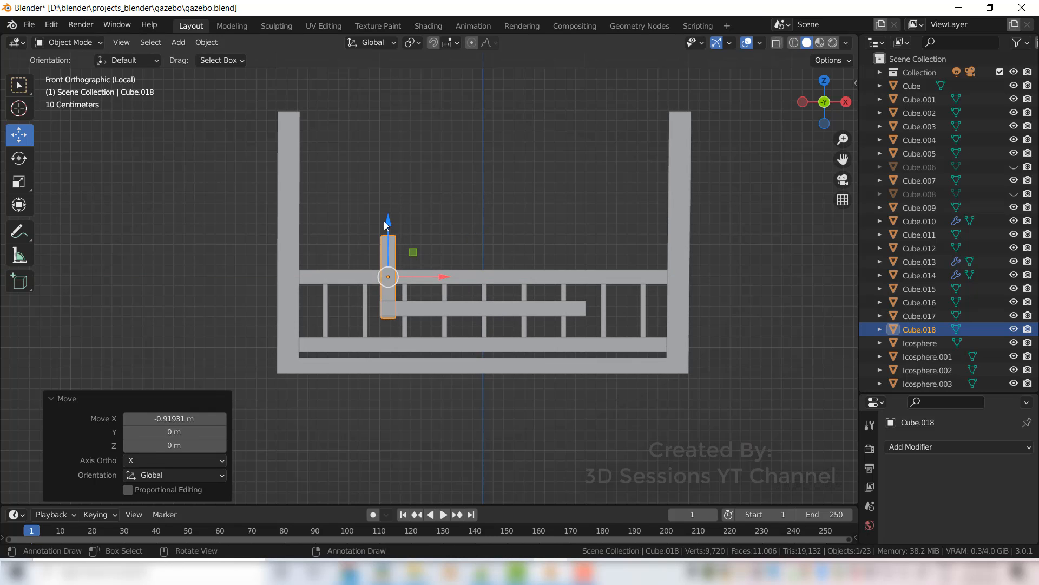
Step: Fit the bench leg between seat and floor by lowering it about 0.43 m, scaling Z to 0.691 and lowering it about 0.084 m more
key("g")
key("z")
left_click(386, 264)
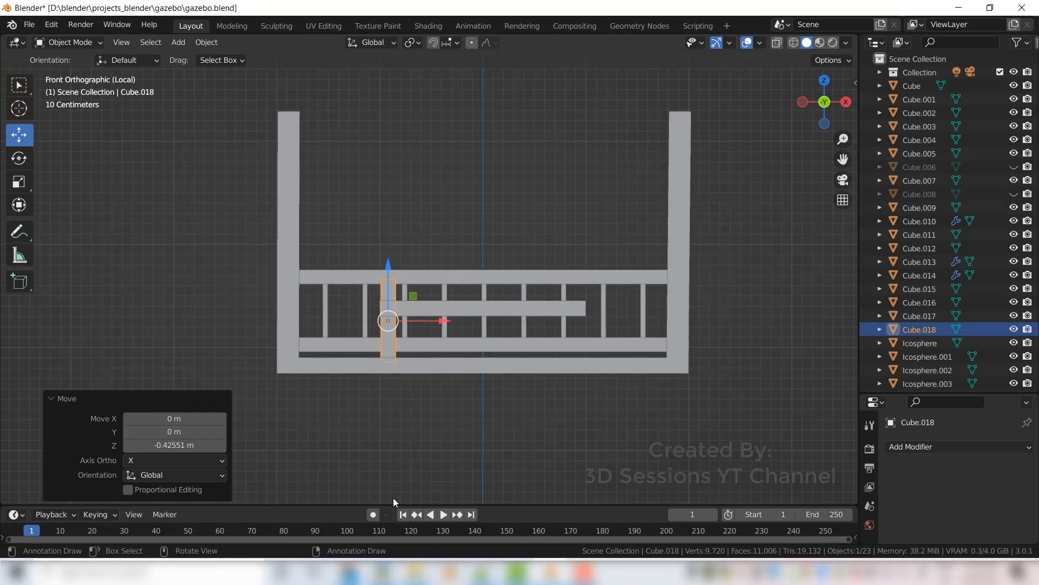
key("s")
key("z")
left_click(393, 443)
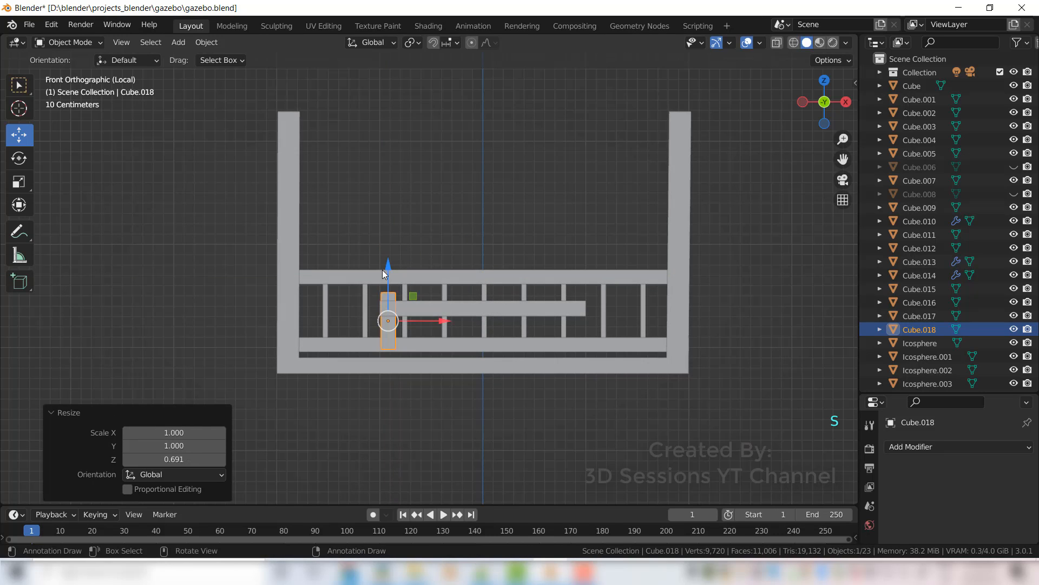
key("g")
key("z")
left_click(365, 407)
Step: In top view, move the leg about -0.66 m along Y to the seat's front left corner, then fine-tune it by about 0.012 m
middle_click_drag(365, 407, 502, 425)
key("grave")
left_click(496, 128)
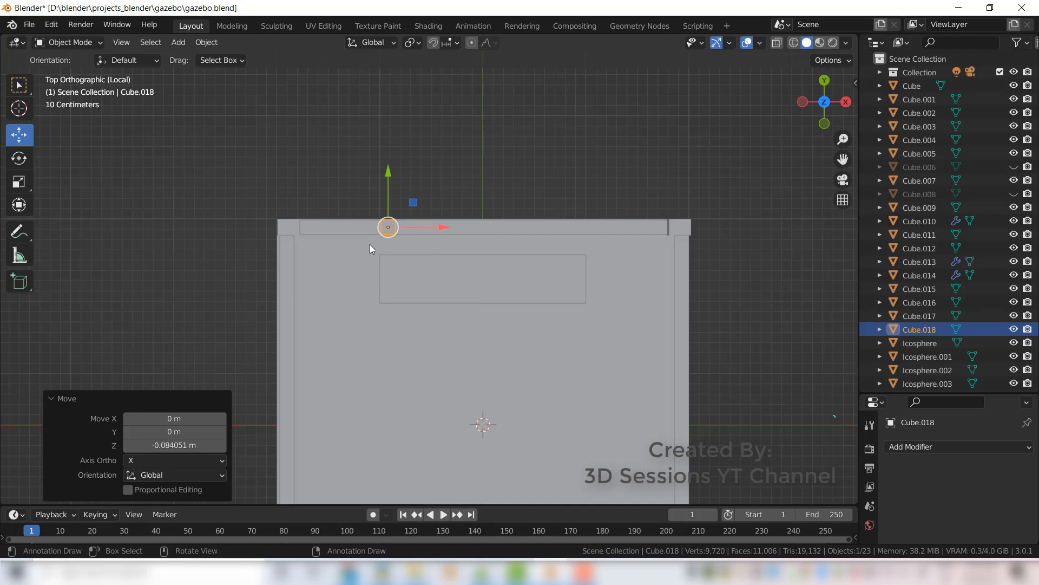
left_click_drag(391, 172, 401, 239)
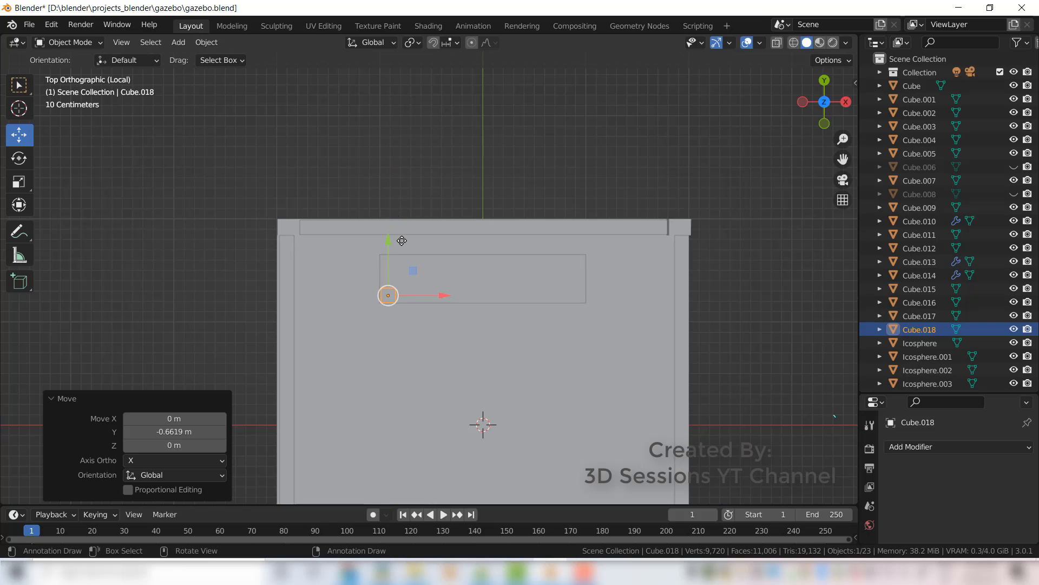
key("alt+z")
scroll(389, 333, "up", 5)
left_click_drag(365, 331, 372, 332)
left_click_drag(315, 287, 310, 275)
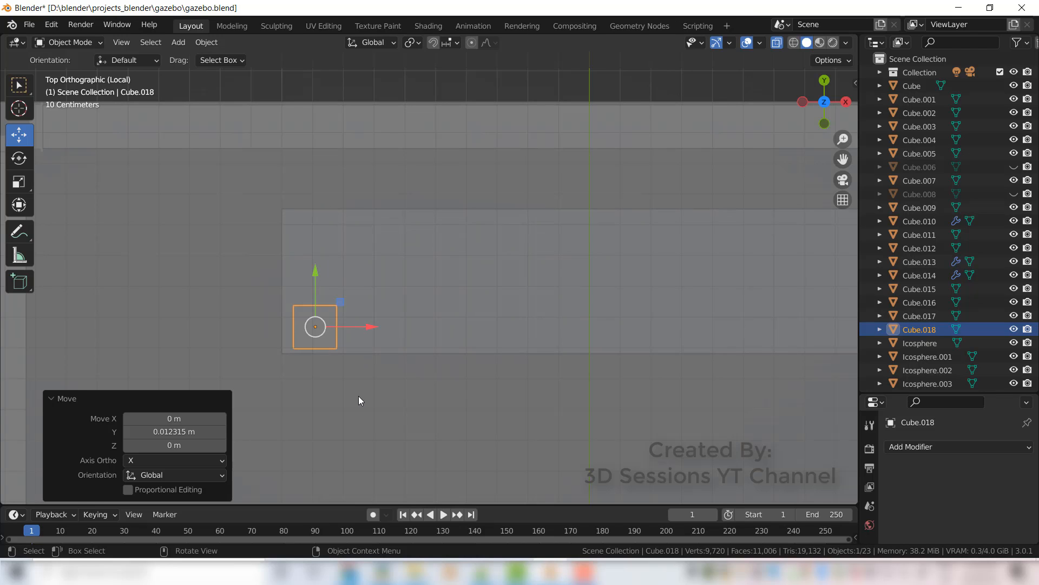
Step: Widen the bench seat by scaling it to about 1.122 along Y
left_click(528, 314)
left_click(574, 302)
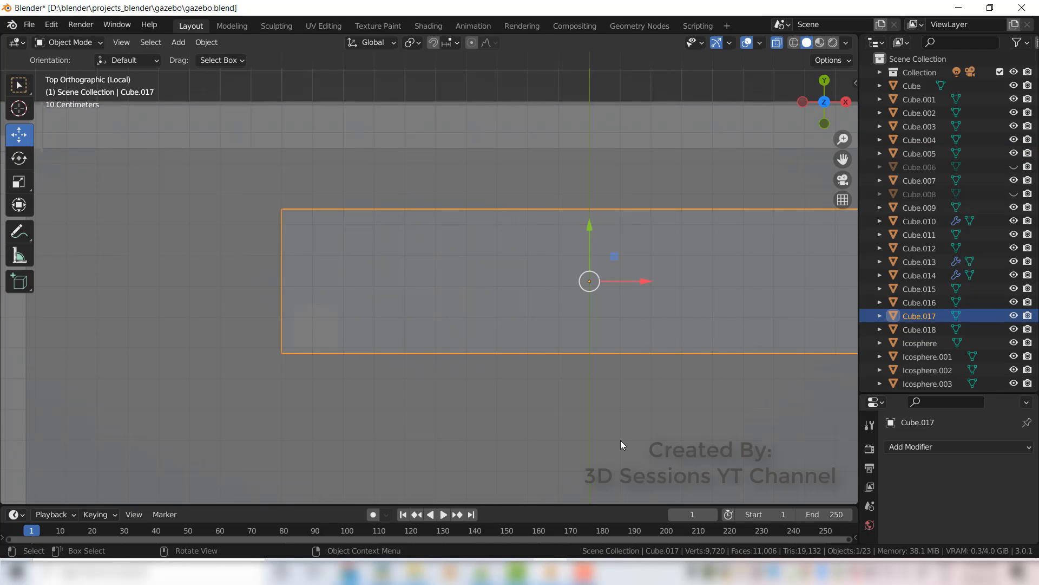
key("s")
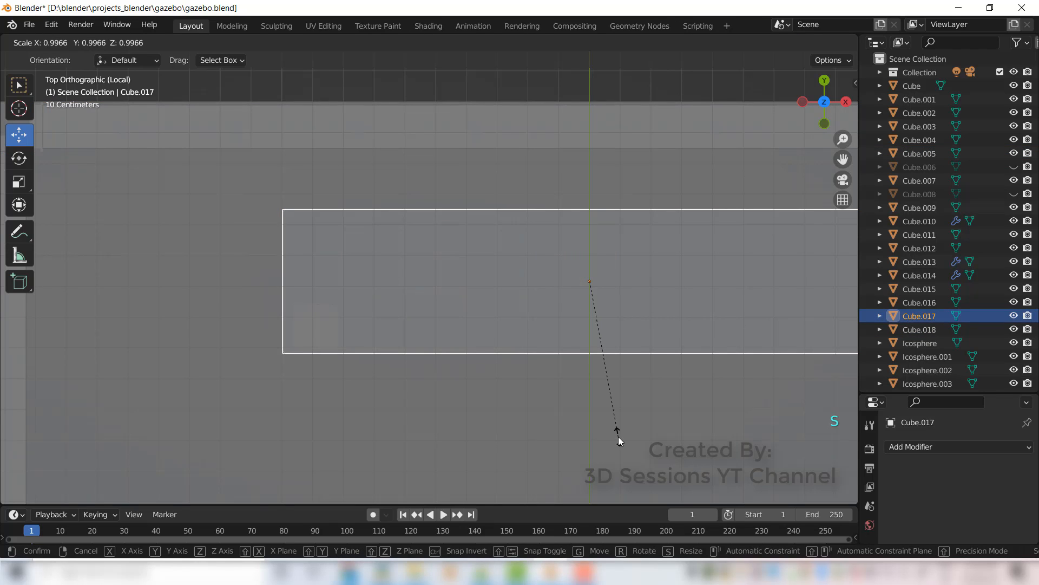
key("y")
left_click(621, 461)
Step: Shift the bench leg about -0.007 m along Y to line up with the widened seat's front corner
middle_click_drag(442, 464, 360, 401)
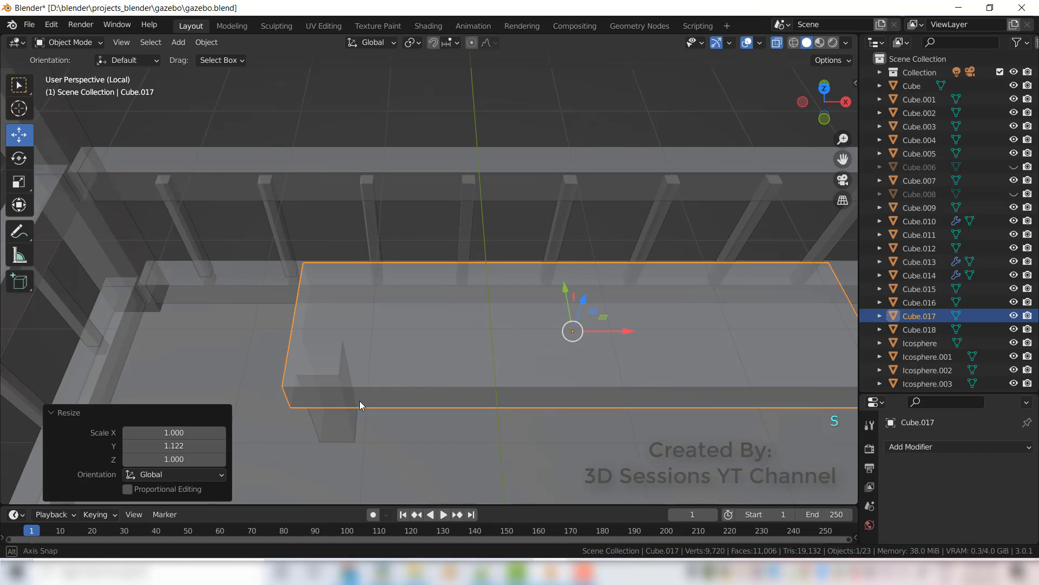
left_click(327, 429)
key("grave")
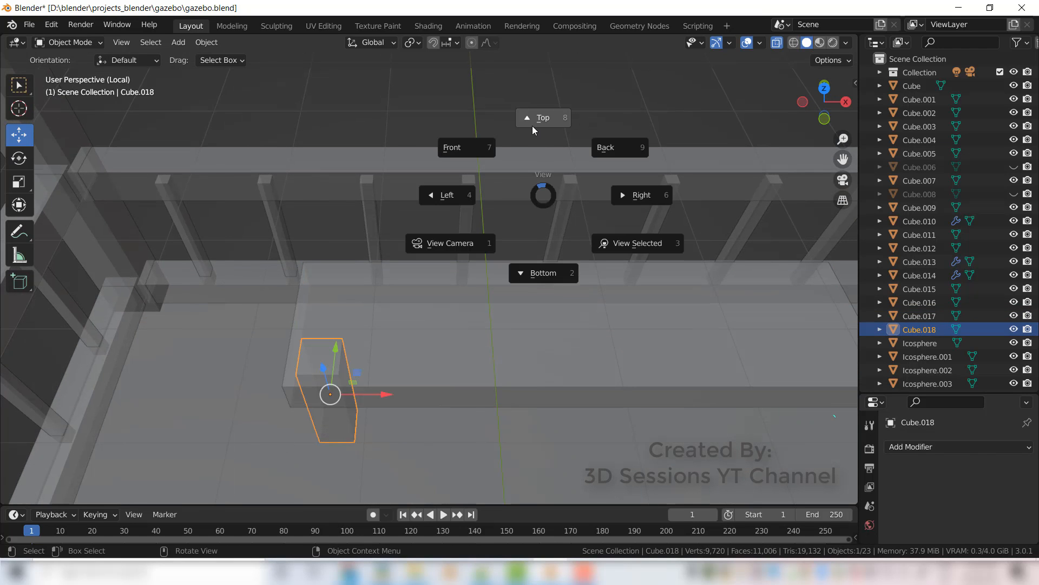
left_click(533, 121)
left_click_drag(320, 275, 321, 277)
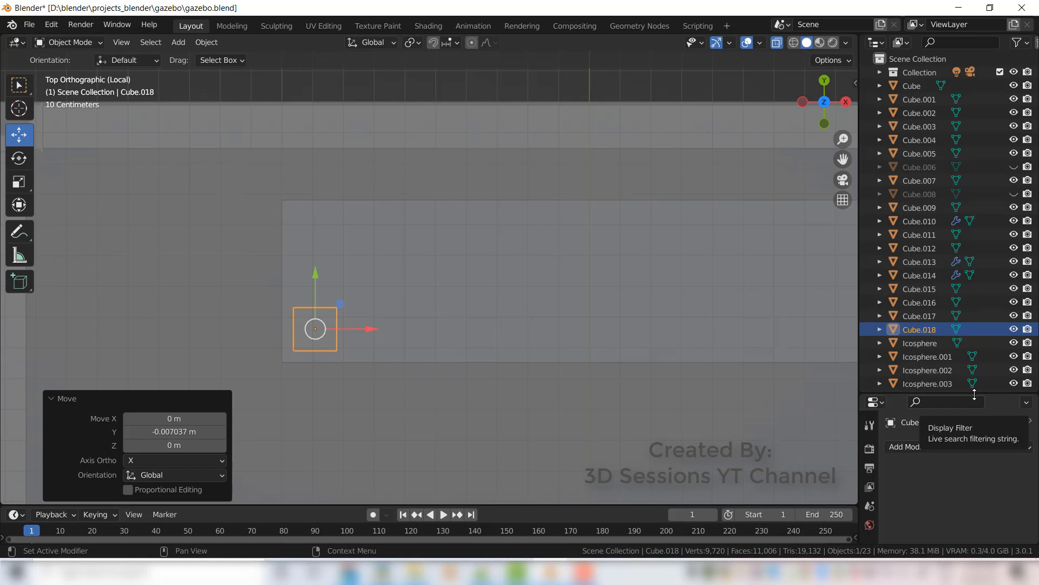
Step: Add a Mirror modifier to the bench leg on the X and Y axes, using the seat Cube.017 as the mirror object
left_click_drag(979, 395, 980, 146)
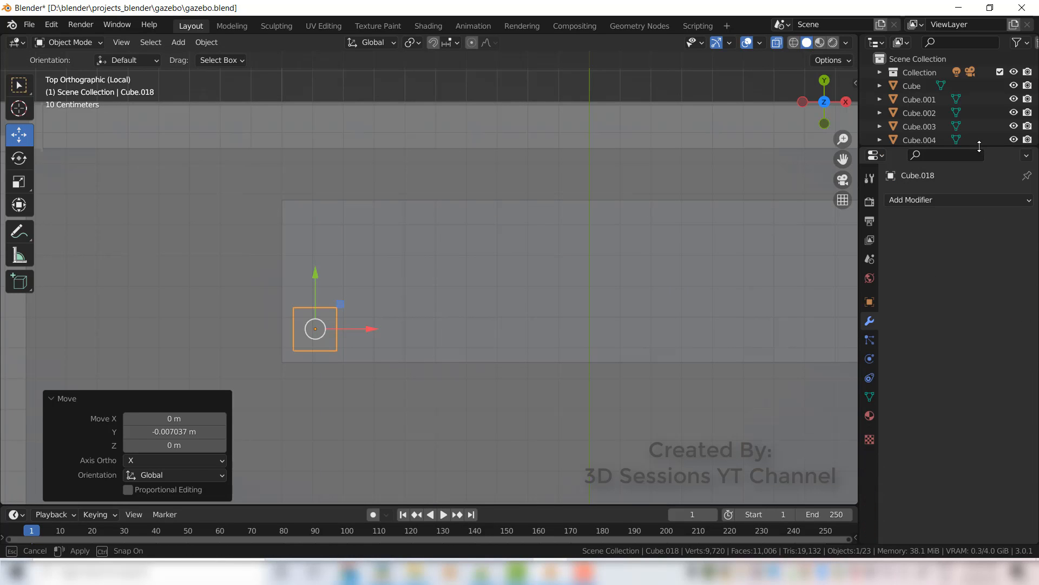
left_click(940, 200)
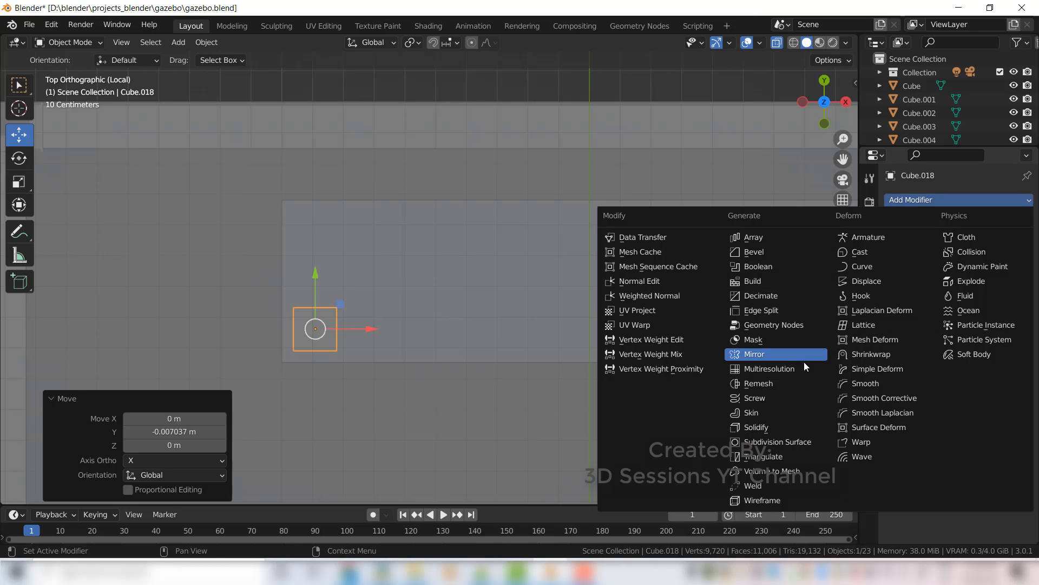
left_click(779, 354)
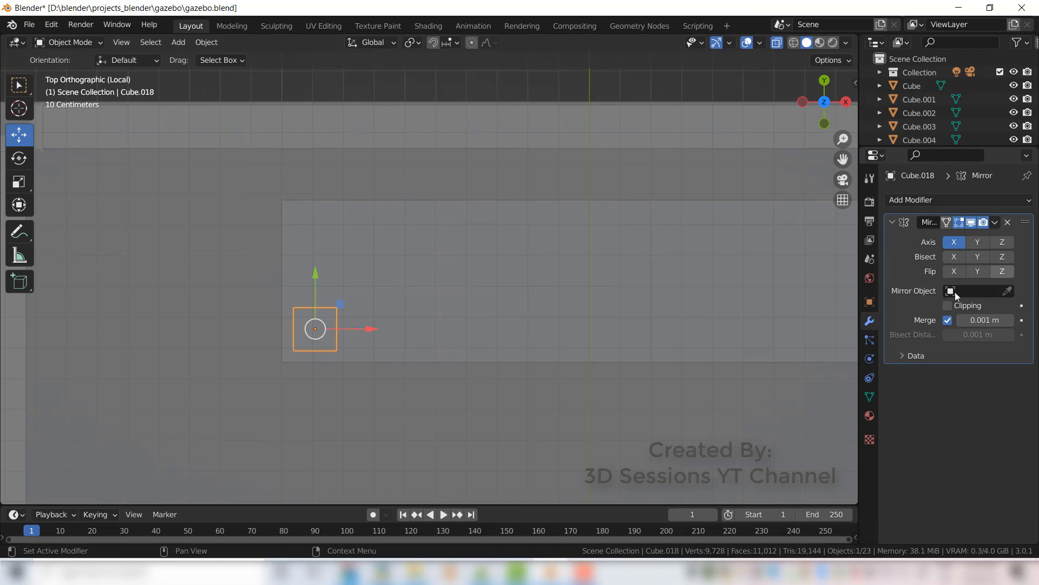
left_click(1007, 290)
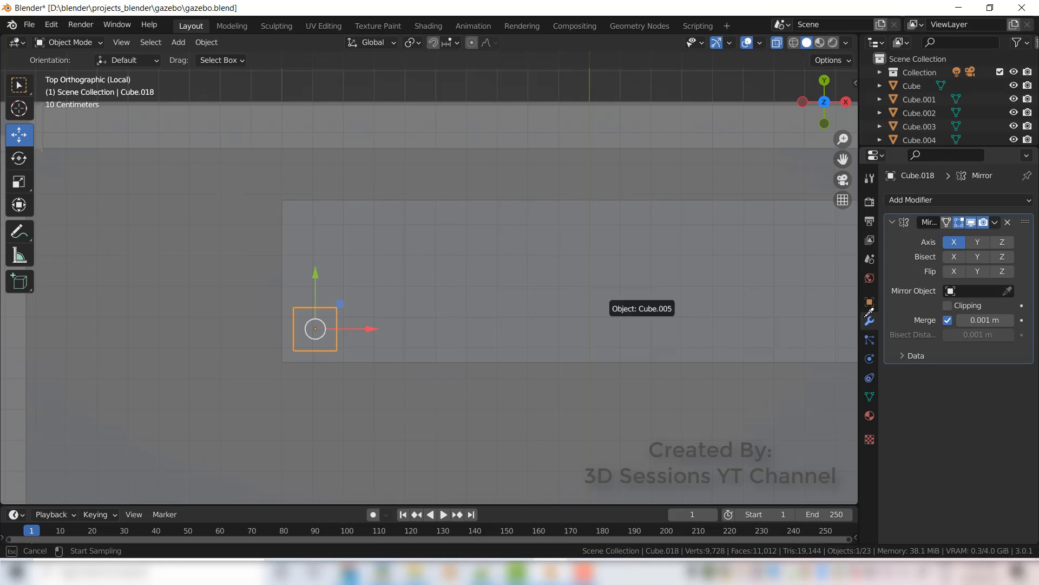
left_click(946, 446)
key("alt+z")
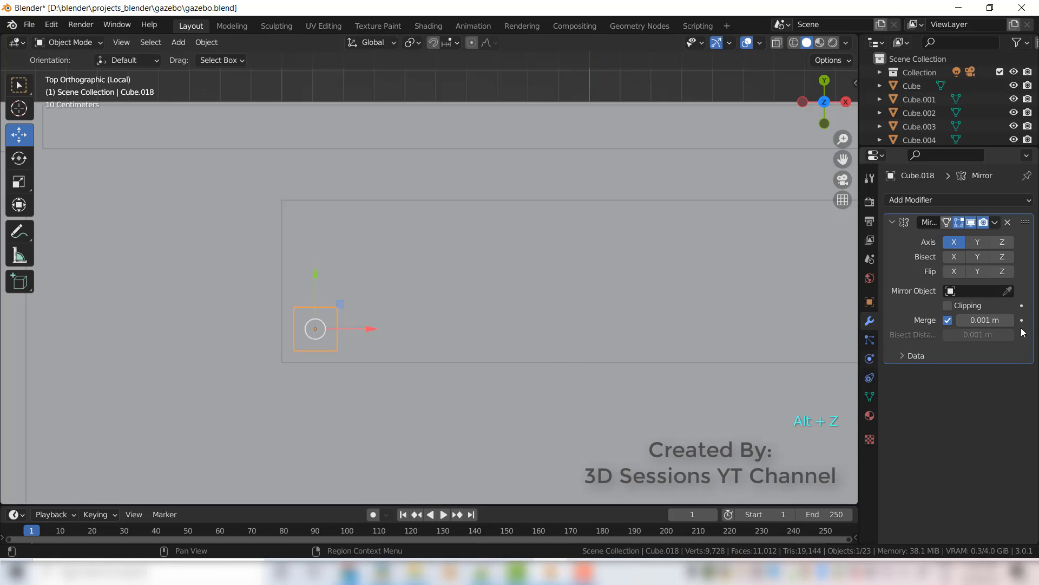
left_click(1007, 291)
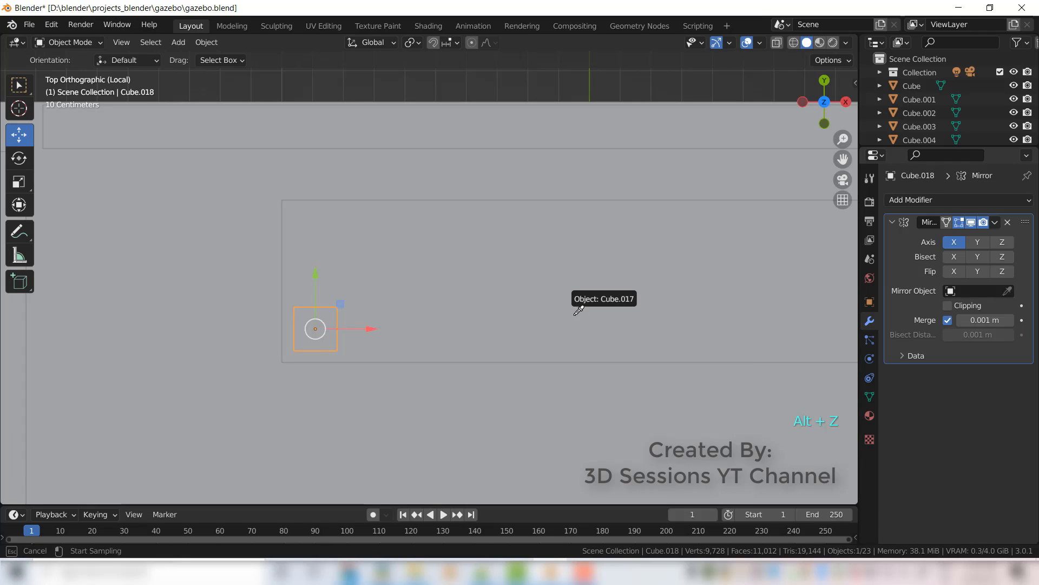
left_click(578, 310)
middle_click_drag(546, 404, 537, 286)
left_click(977, 242)
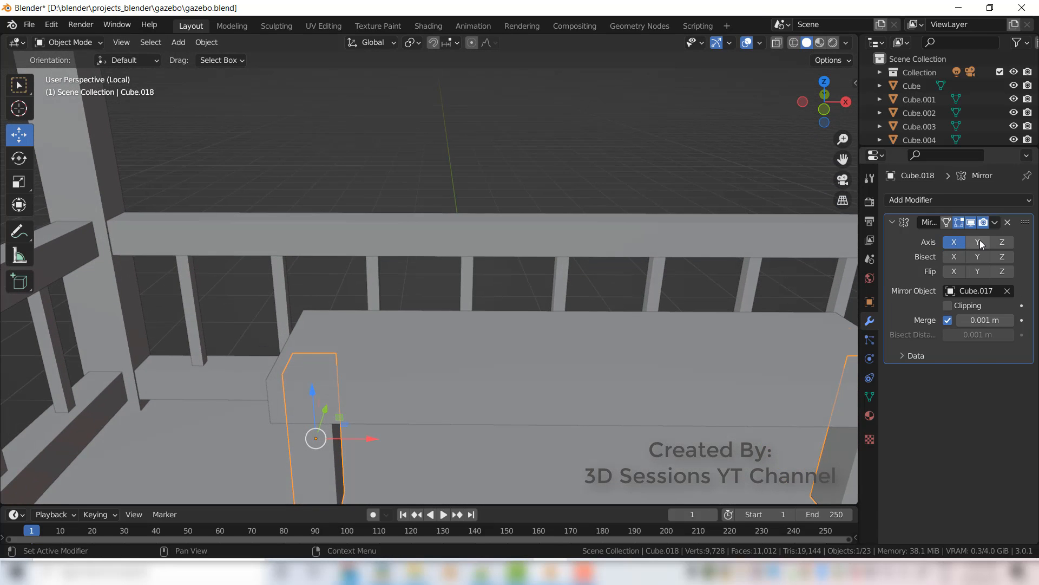
scroll(540, 415, "down", 2)
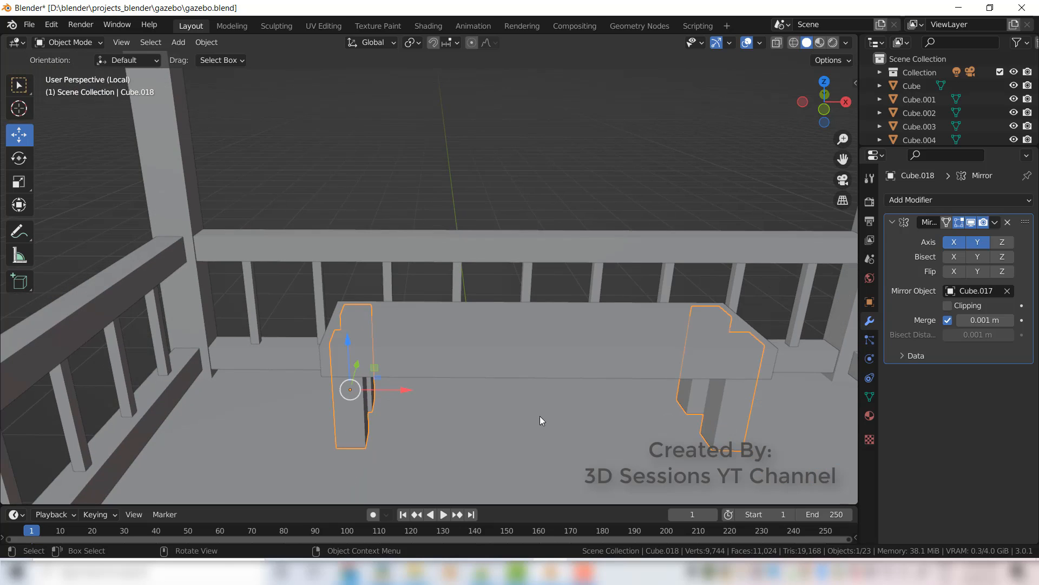
Step: Deselect the bench legs and save the gazebo file
left_click(662, 154)
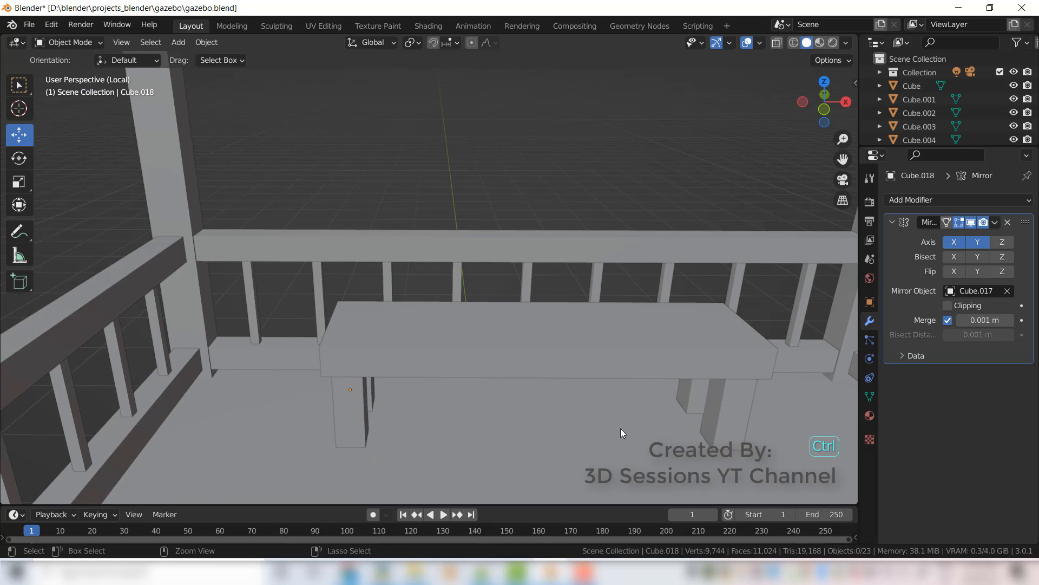
key("ctrl+s")
middle_click_drag(514, 463, 479, 415)
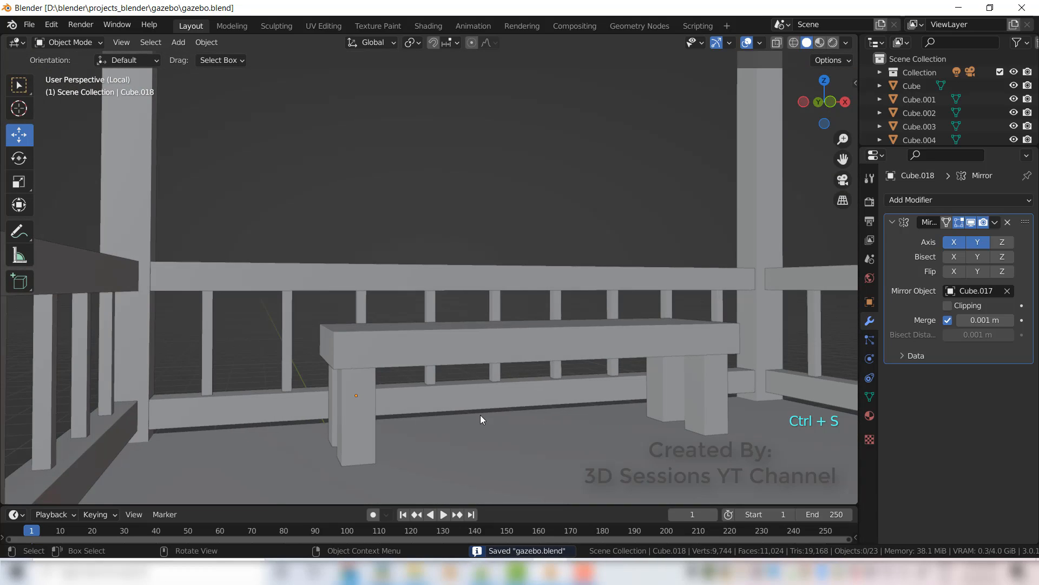
left_click(482, 428)
left_click(356, 427)
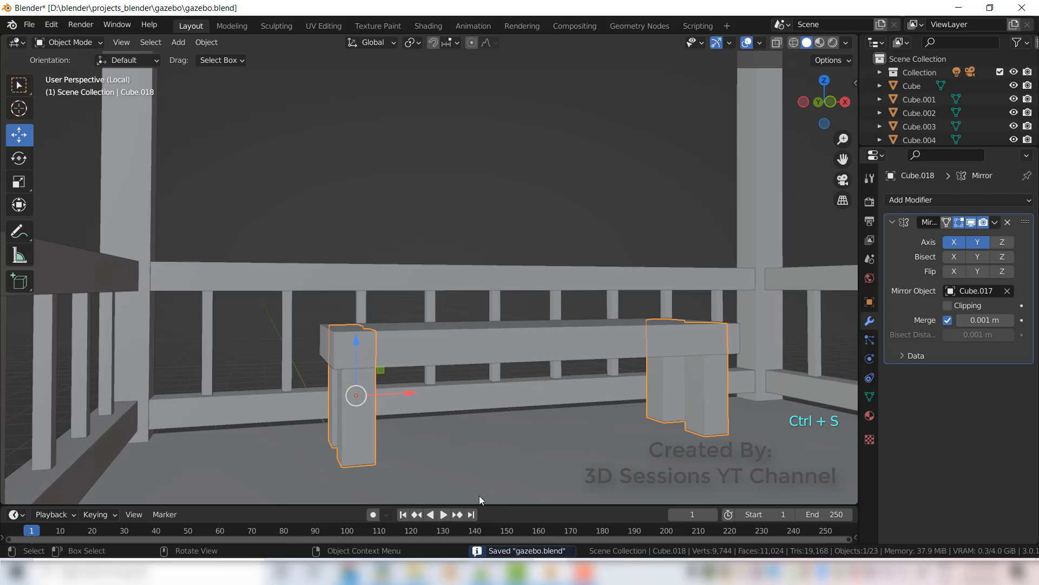
scroll(407, 474, "down", 3)
left_click(456, 471)
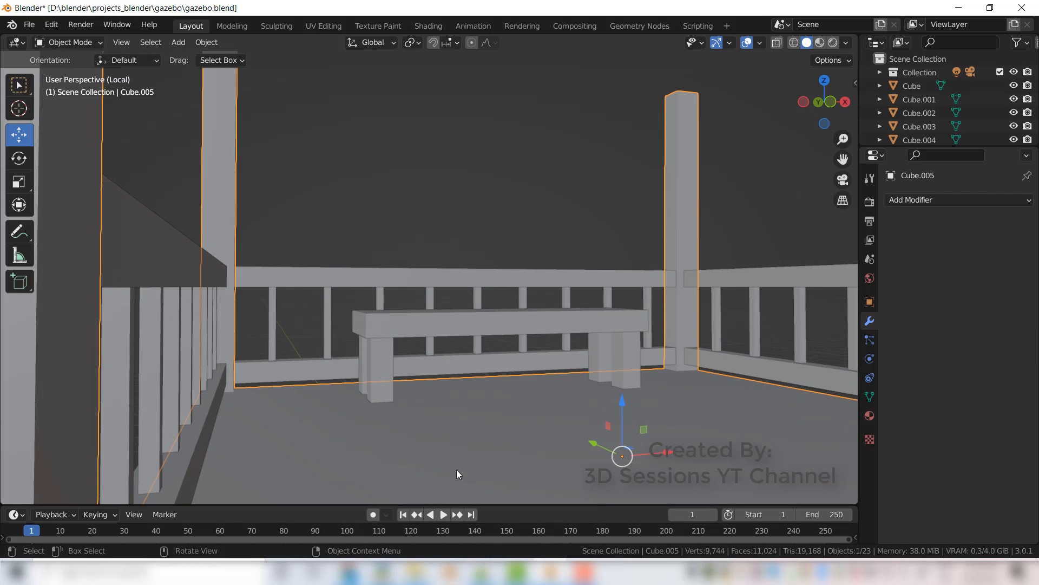
key("grave")
left_click(122, 342)
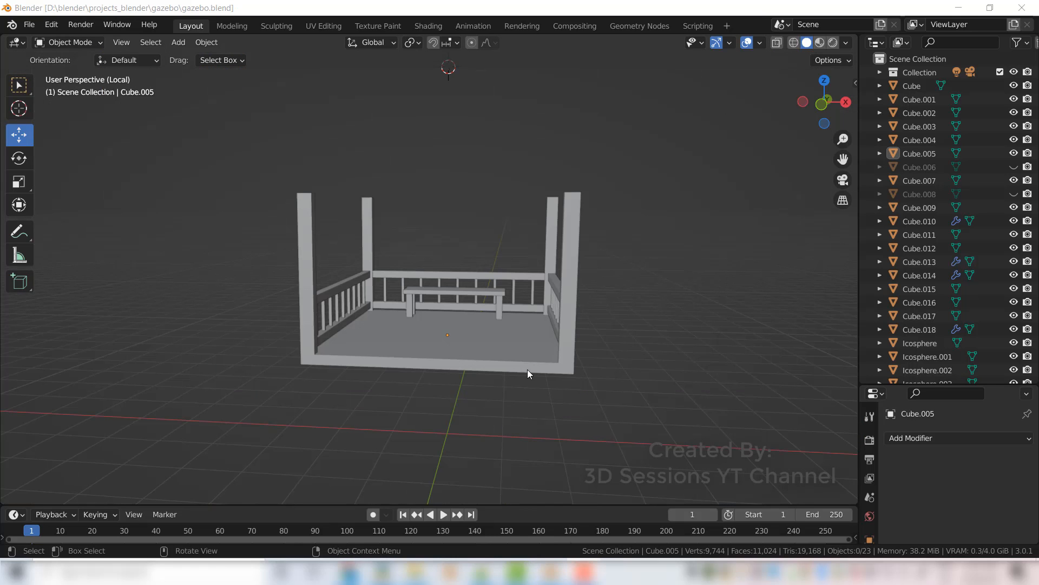
Step: Apply the Array modifier on the left railing's balusters
scroll(493, 402, "up", 5)
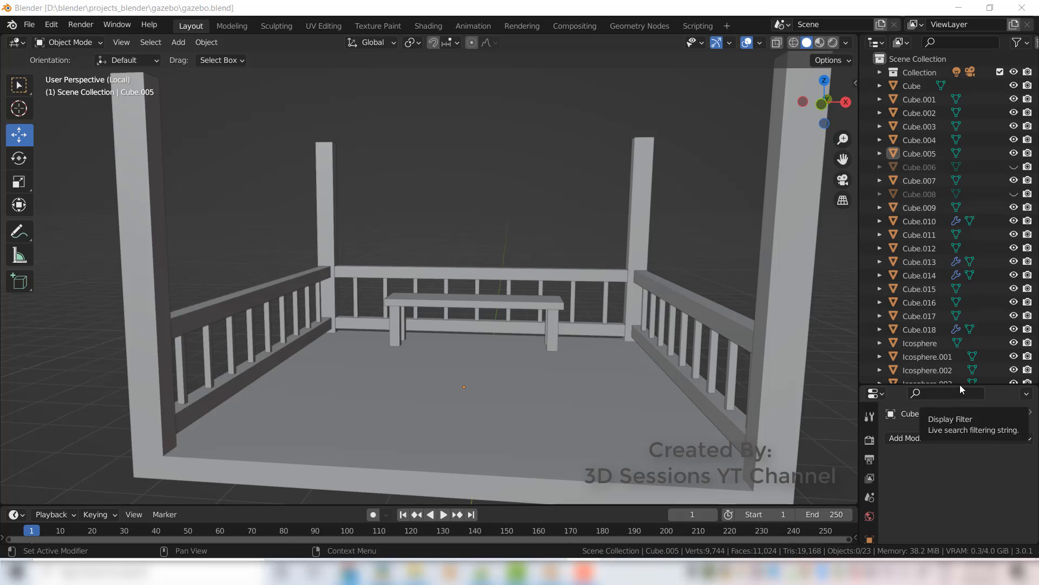
left_click_drag(960, 386, 959, 202)
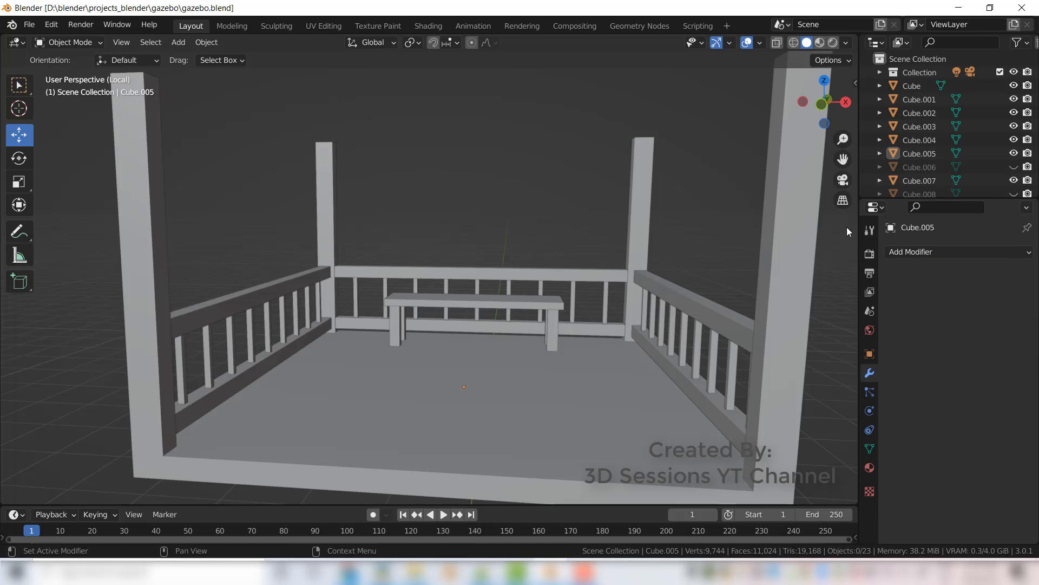
left_click(181, 353)
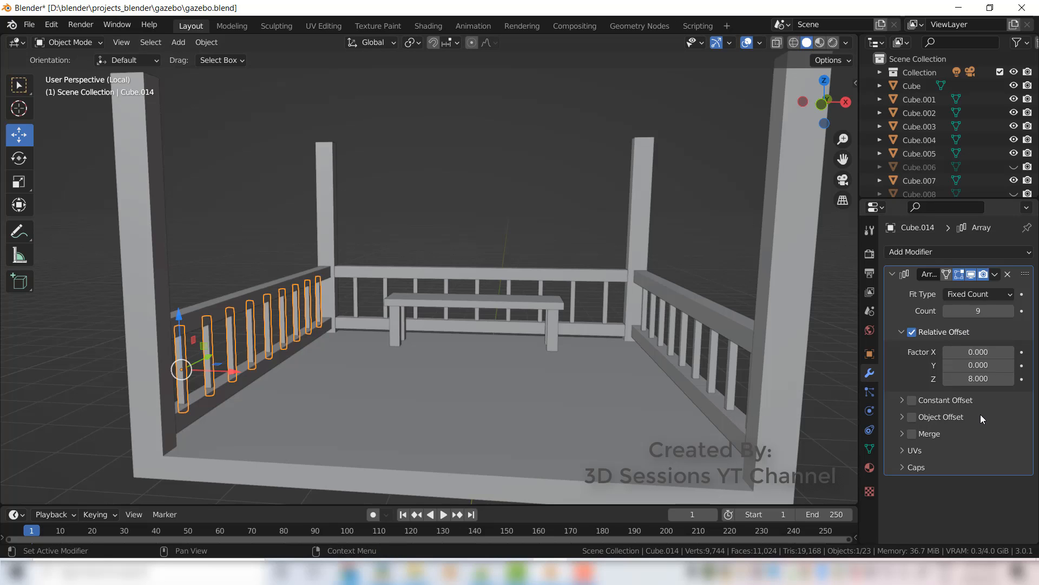
left_click(998, 273)
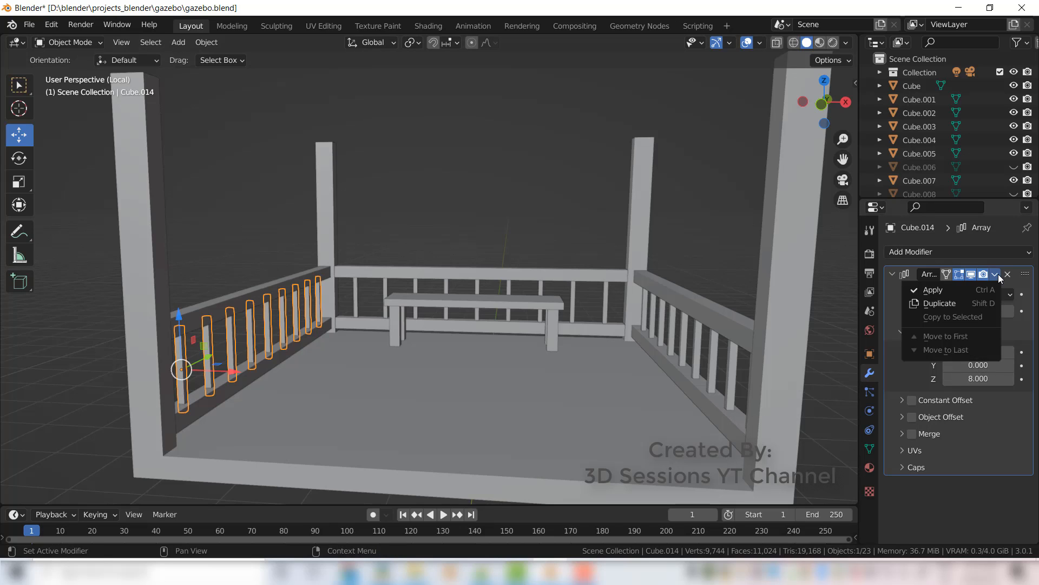
left_click(943, 293)
Step: Apply the Array modifiers on the back and right railings' balusters
left_click(362, 292)
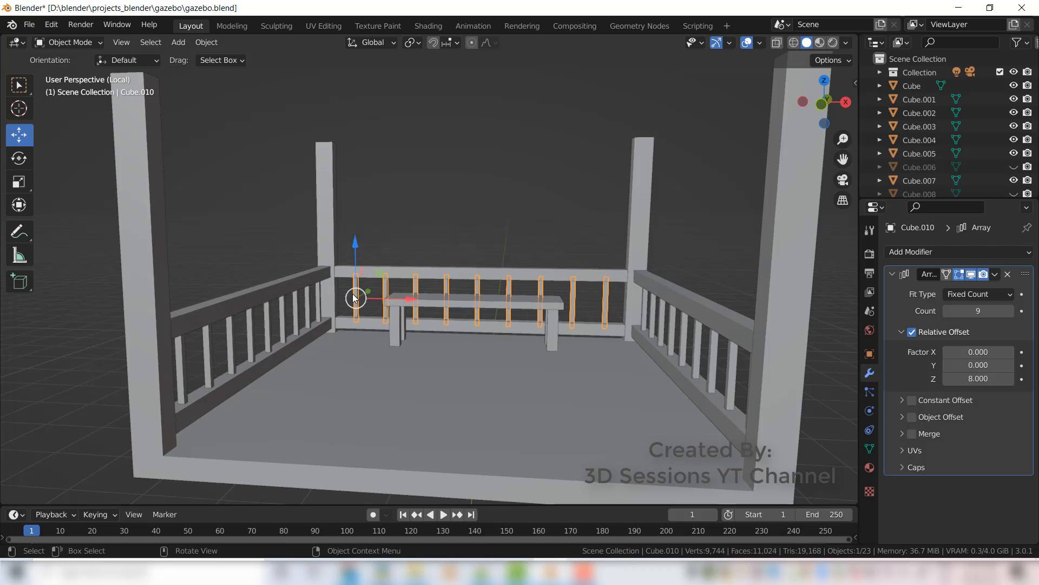
left_click(996, 274)
left_click(932, 291)
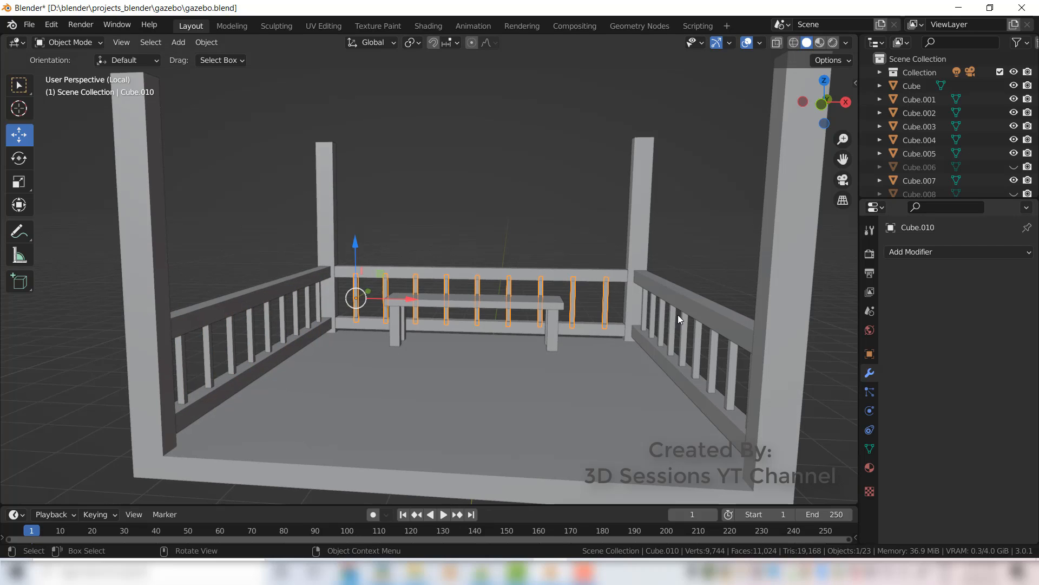
left_click(674, 317)
left_click(994, 274)
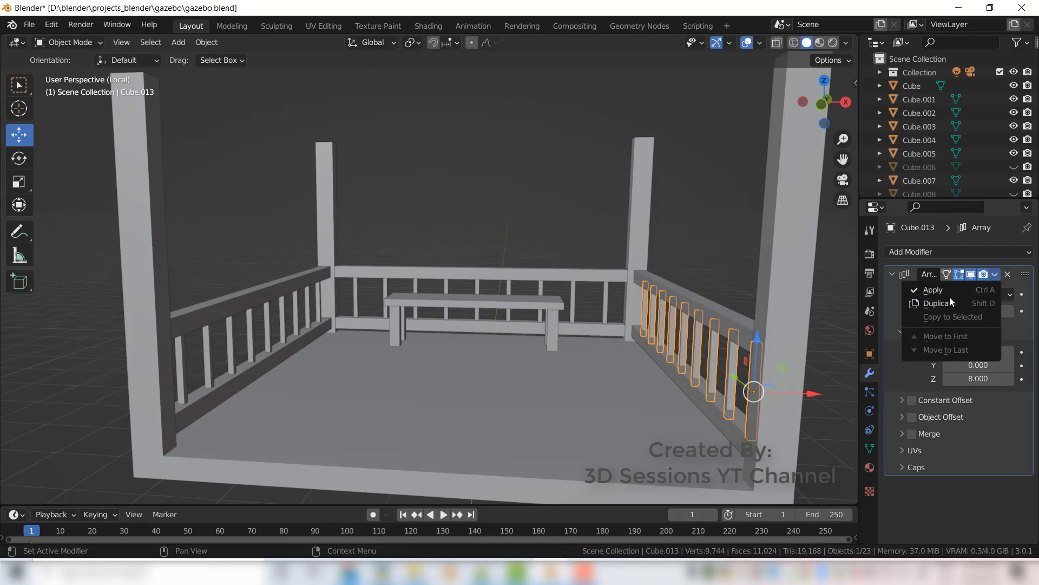
left_click(949, 294)
Step: Join the left, back and right railings' rails and balusters into a single object and deselect it
left_click(205, 317)
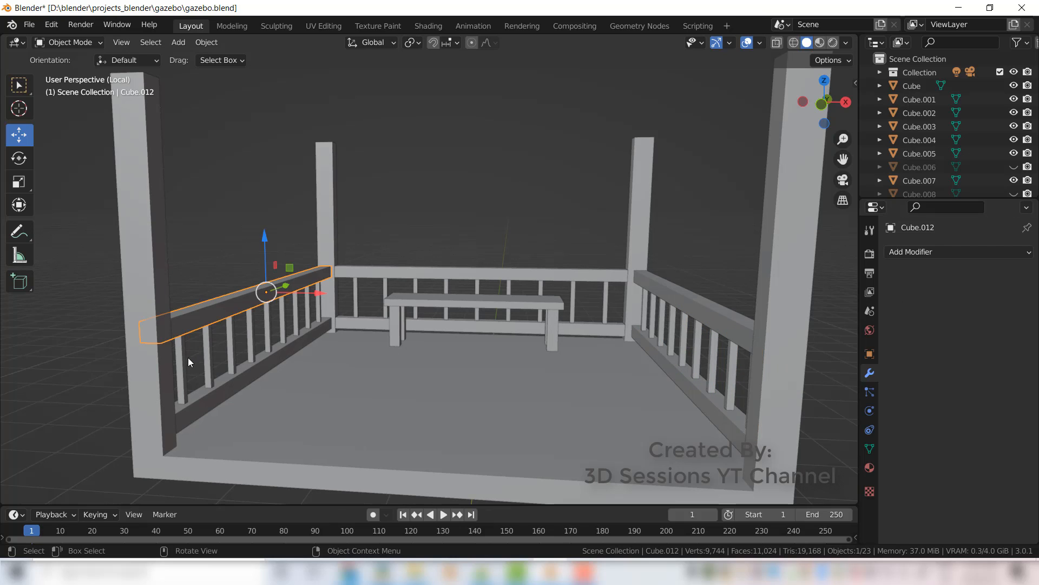
left_click(180, 362)
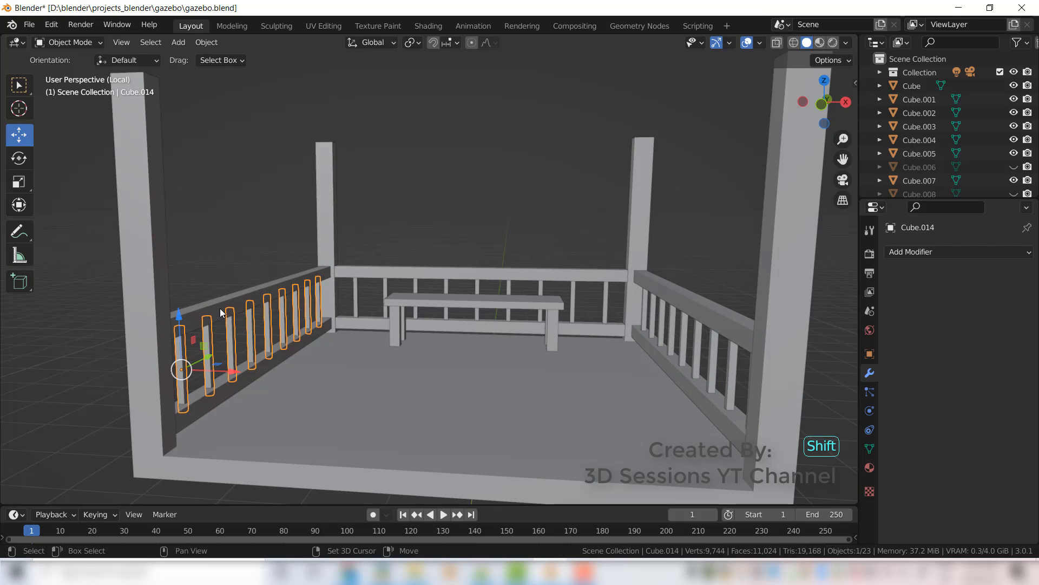
left_click(220, 319, "shift")
left_click(229, 384, "shift")
left_click(356, 300, "shift")
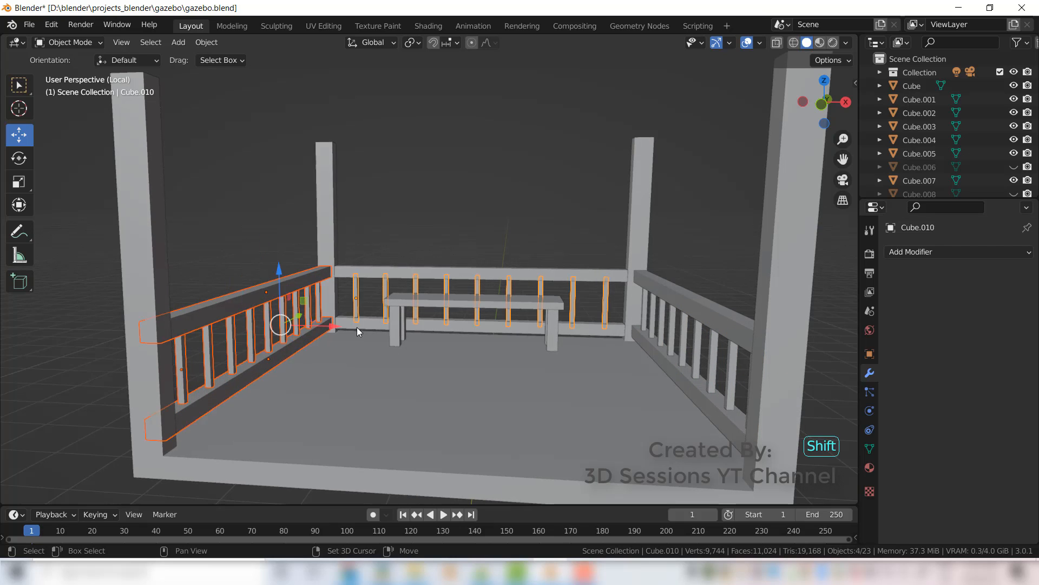
left_click(366, 322, "shift")
left_click(369, 269, "shift")
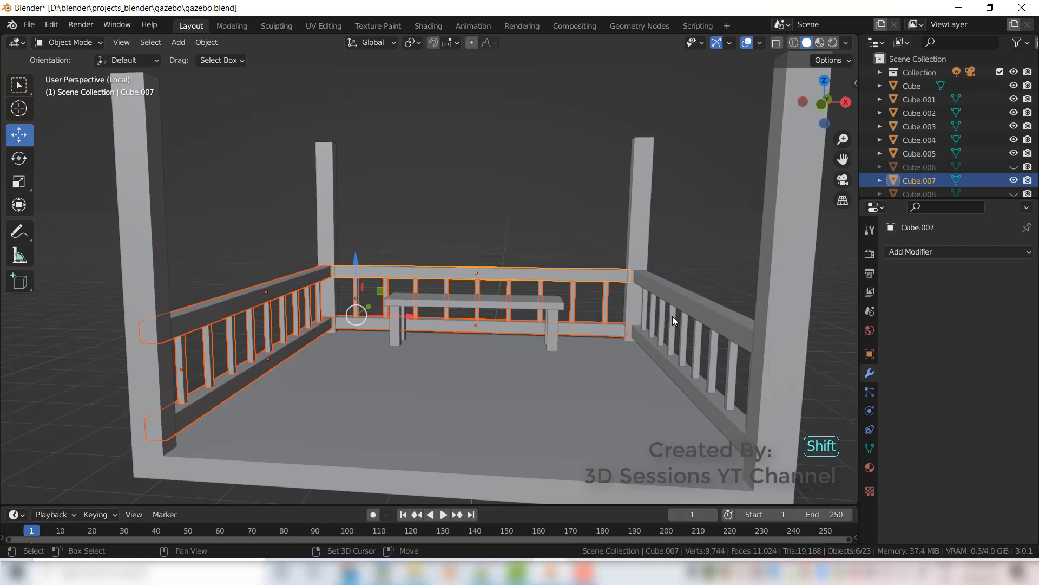
left_click(672, 316, "shift")
left_click(679, 382, "shift")
left_click(712, 317, "shift")
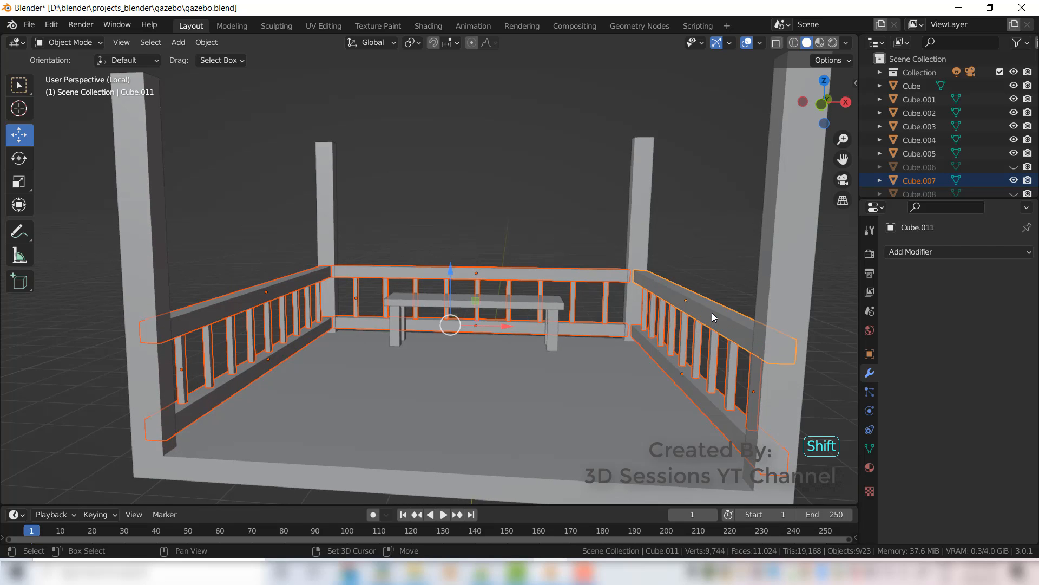
key("ctrl+j")
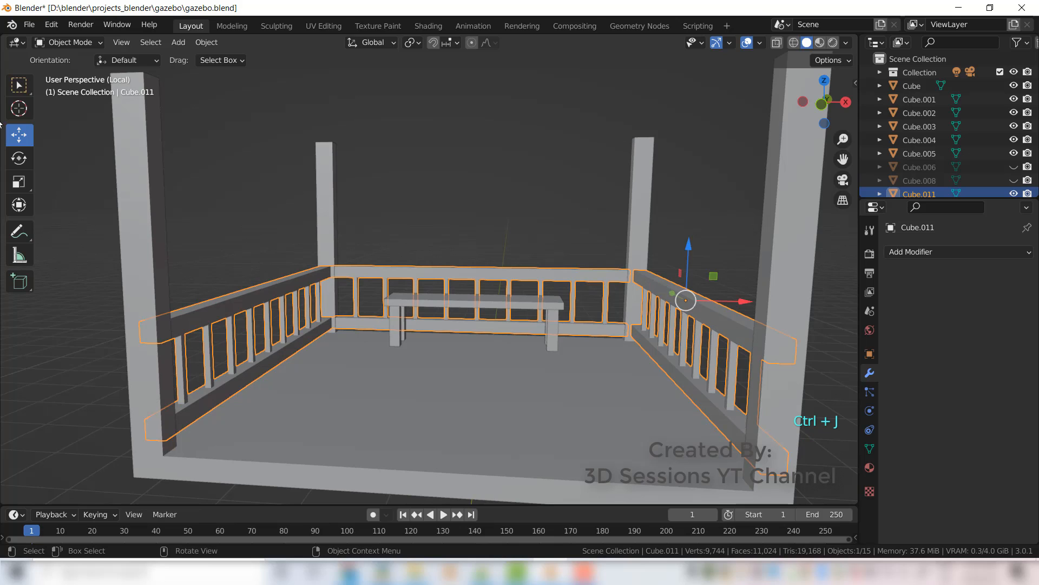
left_click(346, 197)
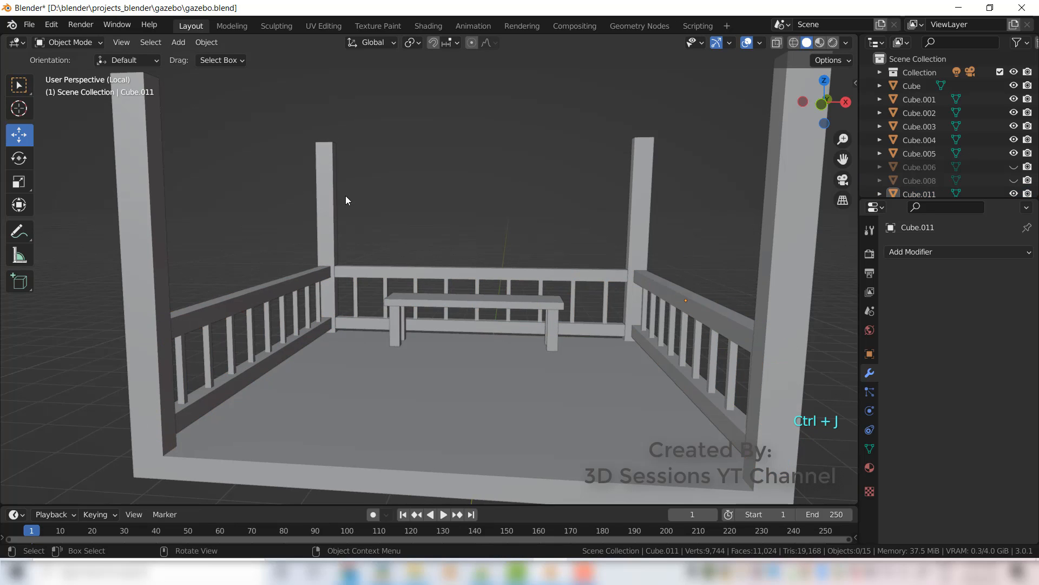
Step: Apply the Mirror modifier on the bench legs and join them with the bench seat into one object
left_click(397, 329)
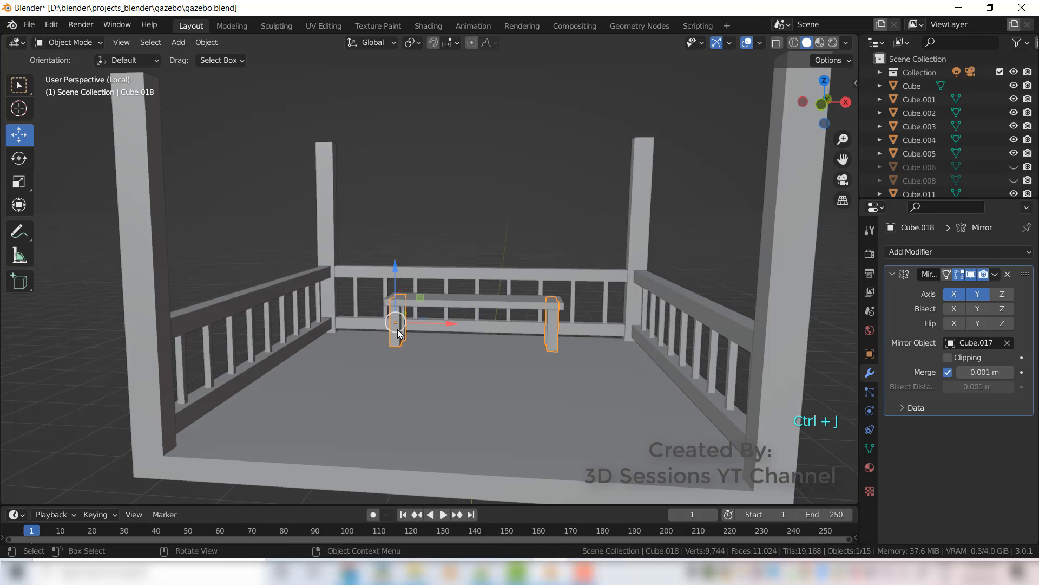
left_click(995, 275)
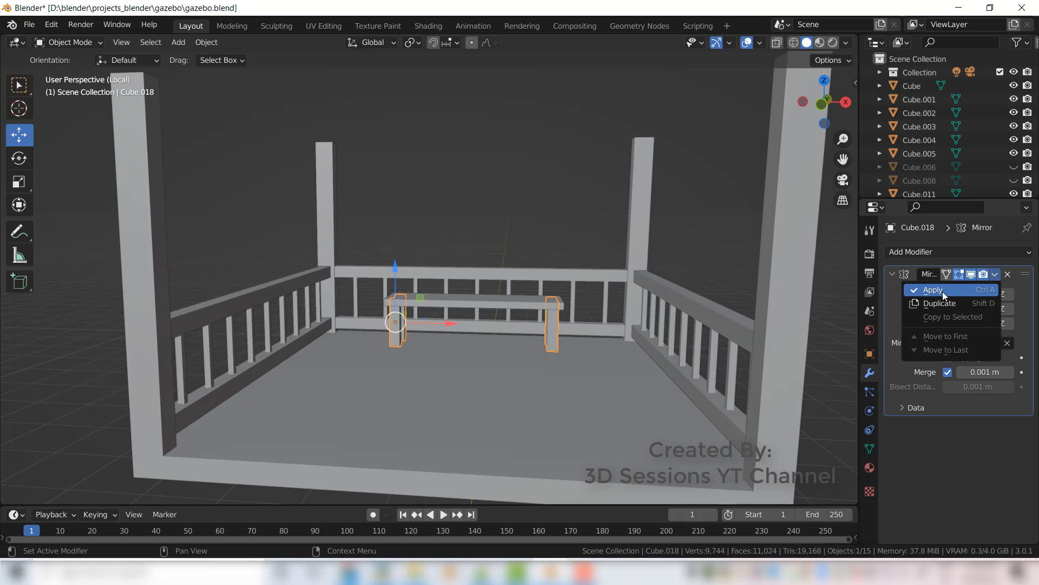
left_click(943, 291)
left_click(514, 303, "shift")
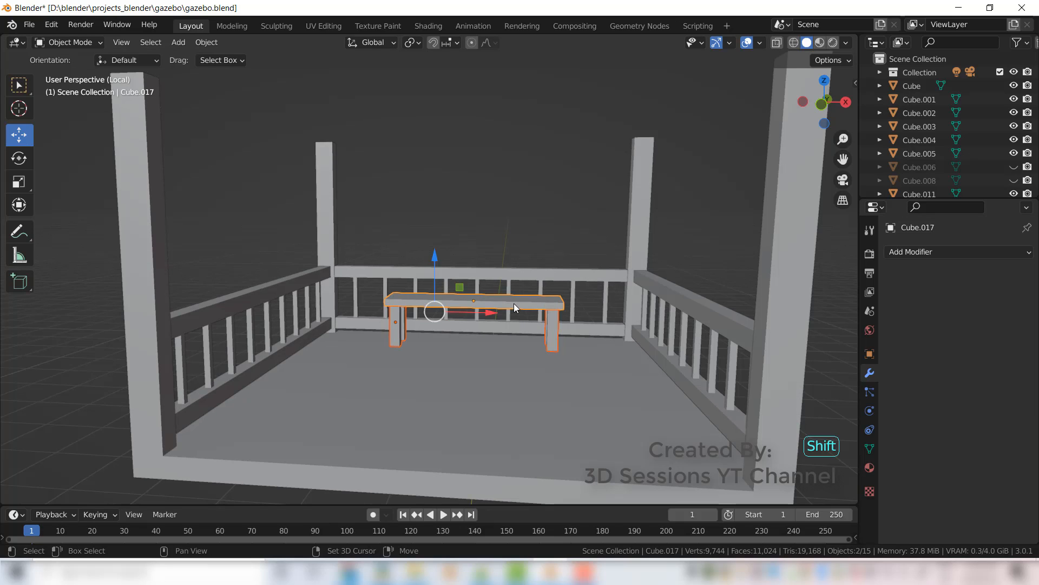
key("ctrl+j")
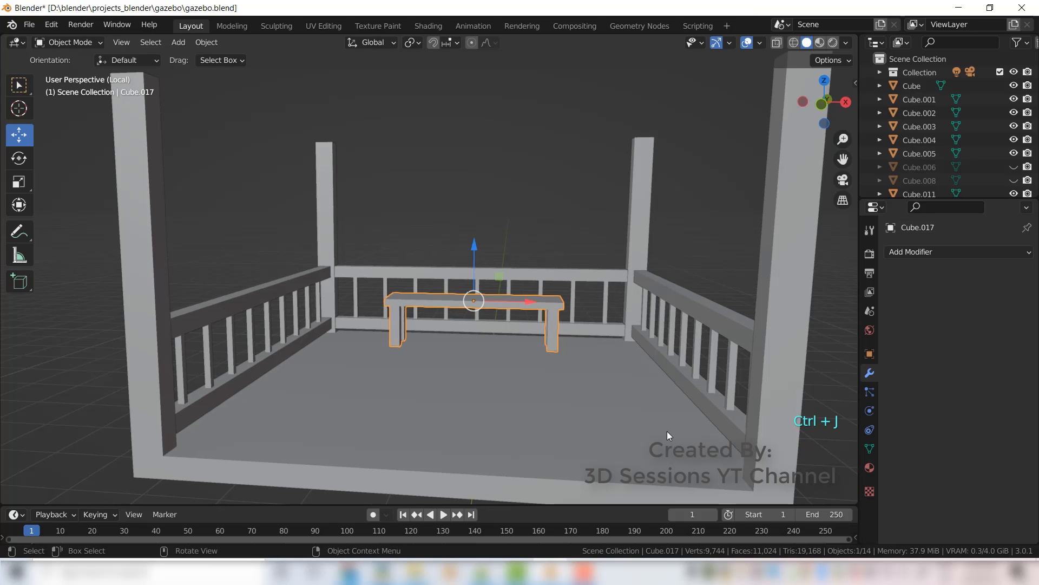
left_click(651, 132)
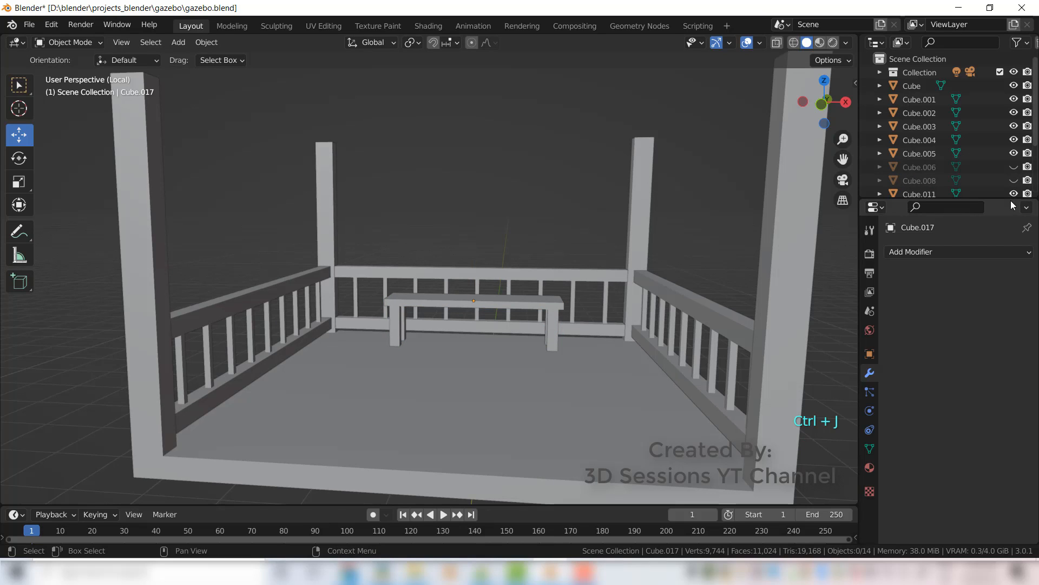
Step: Enlarge the scene's object list to show all objects and save the gazebo file
left_click_drag(1011, 200, 1011, 432)
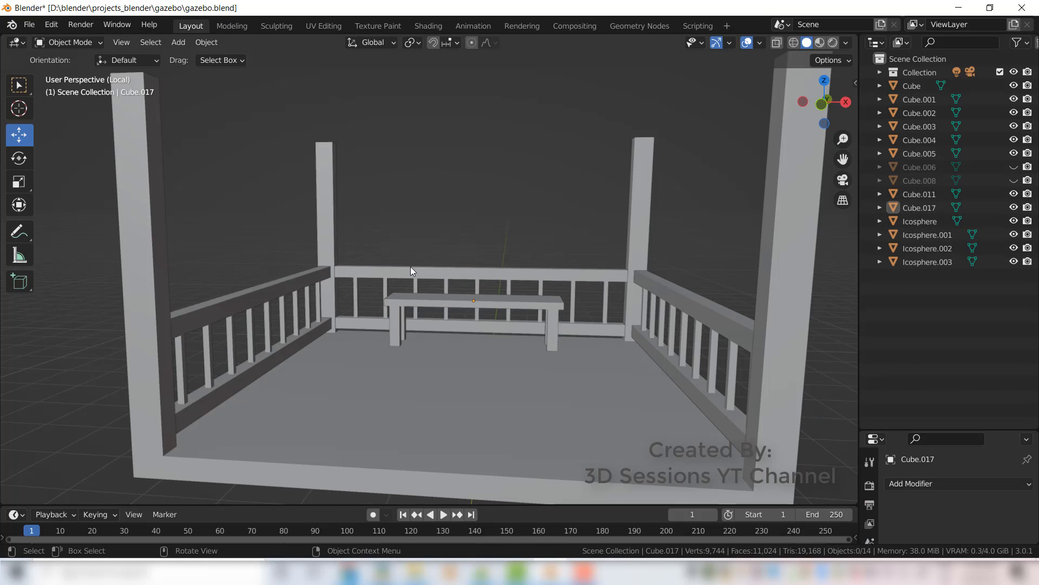
scroll(411, 266, "down", 5)
key("ctrl+s")
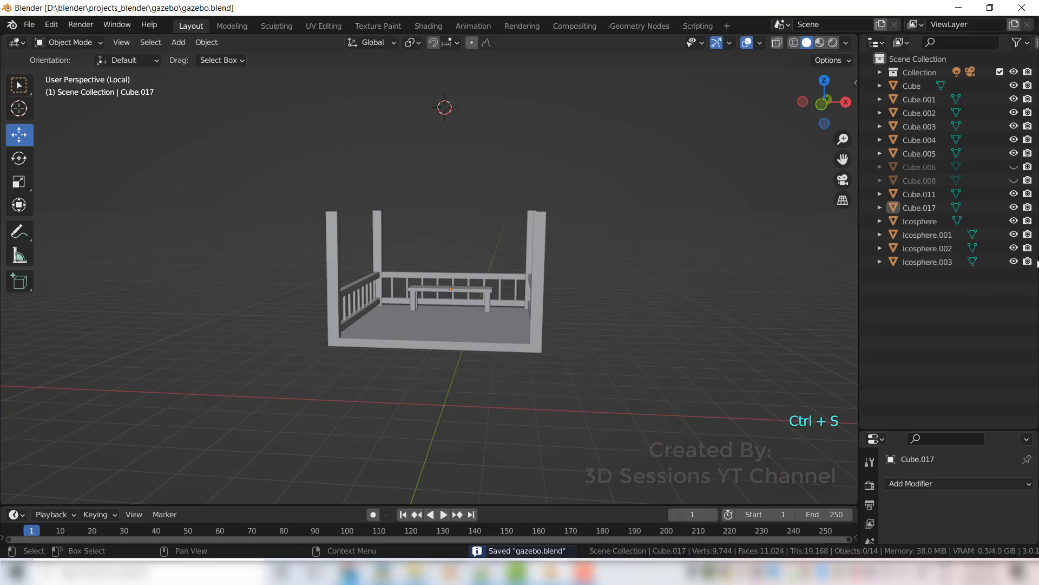
Step: Unhide the roof objects Cube.006 and Cube.008 above the gazebo posts
left_click(1014, 166)
left_click(1014, 180)
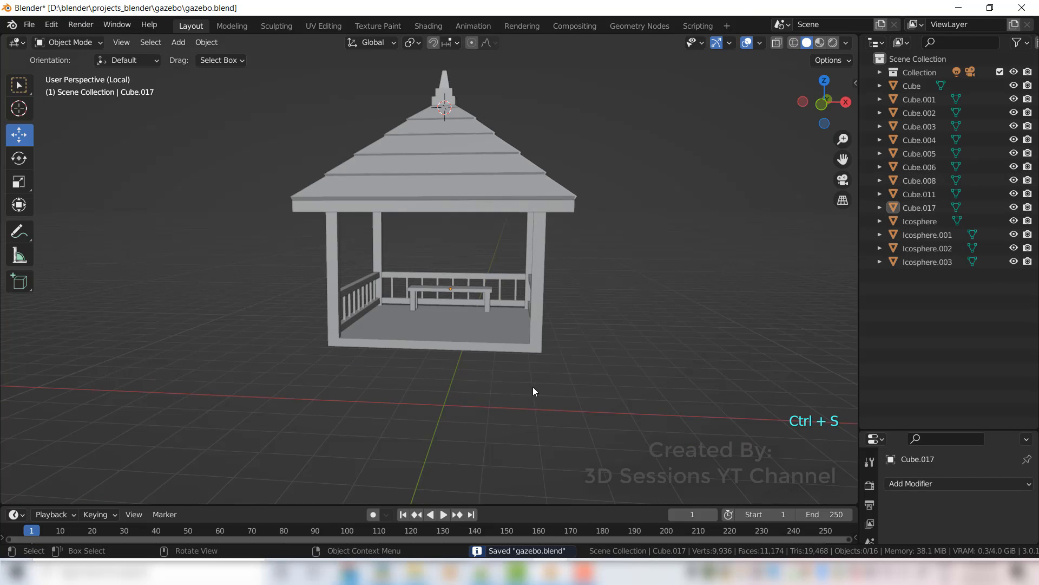
middle_click_drag(340, 440, 464, 433)
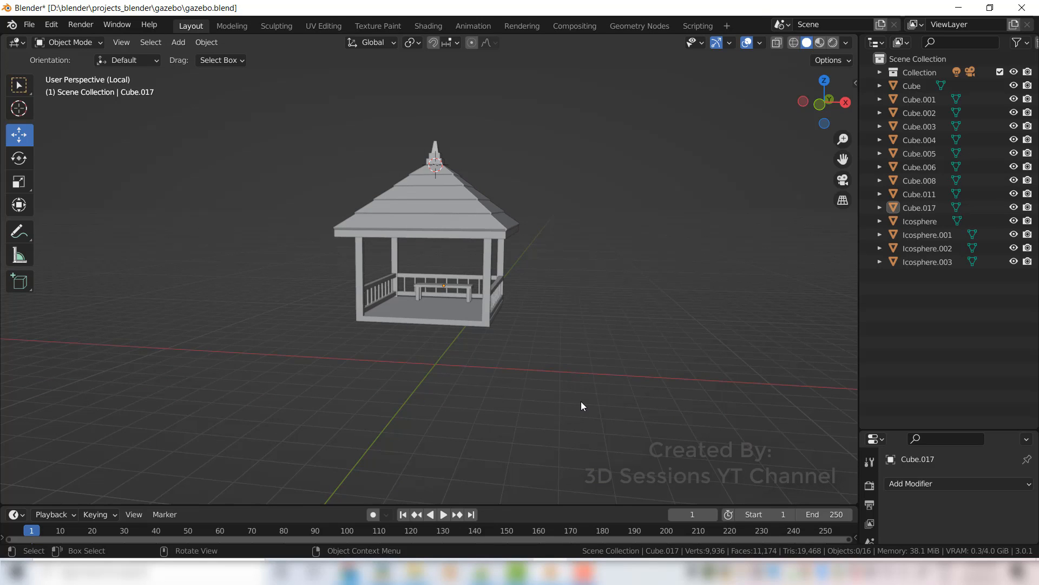
Step: Exit local view, show the whole scene through the camera and save the file
key("KP_Divide")
key("KP_0")
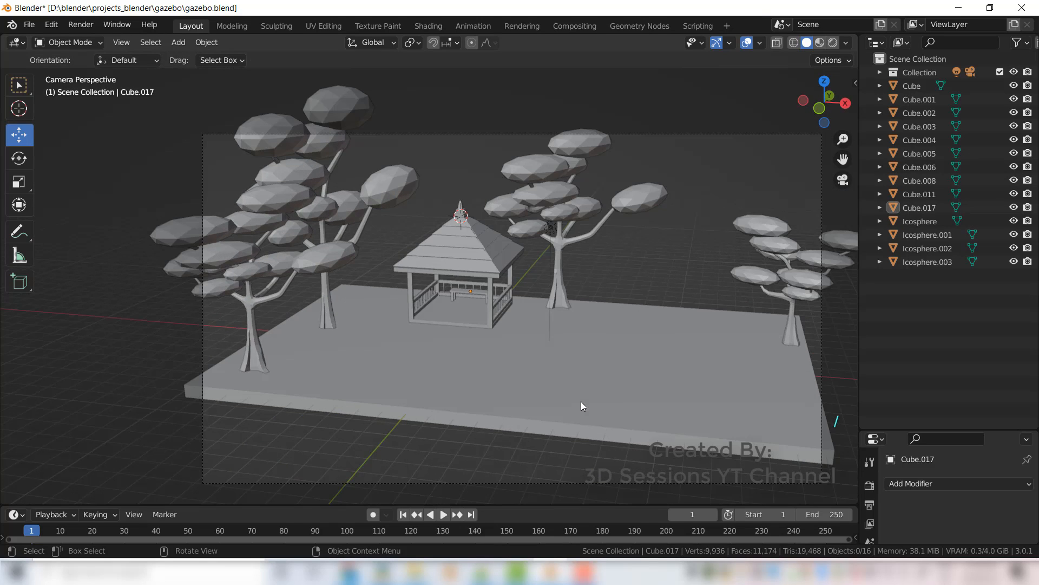
scroll(559, 370, "down", 3)
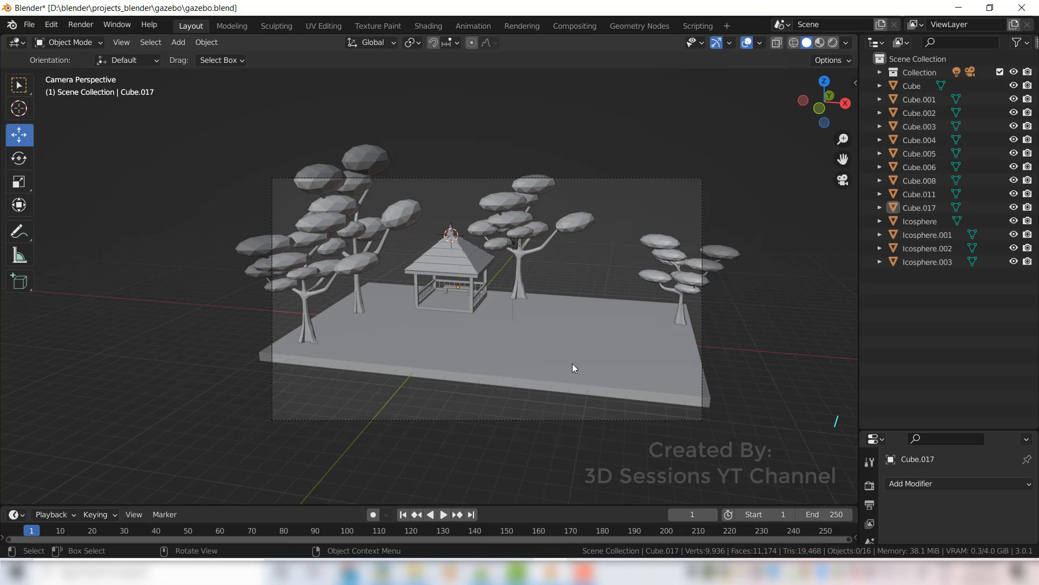
key("ctrl+s")
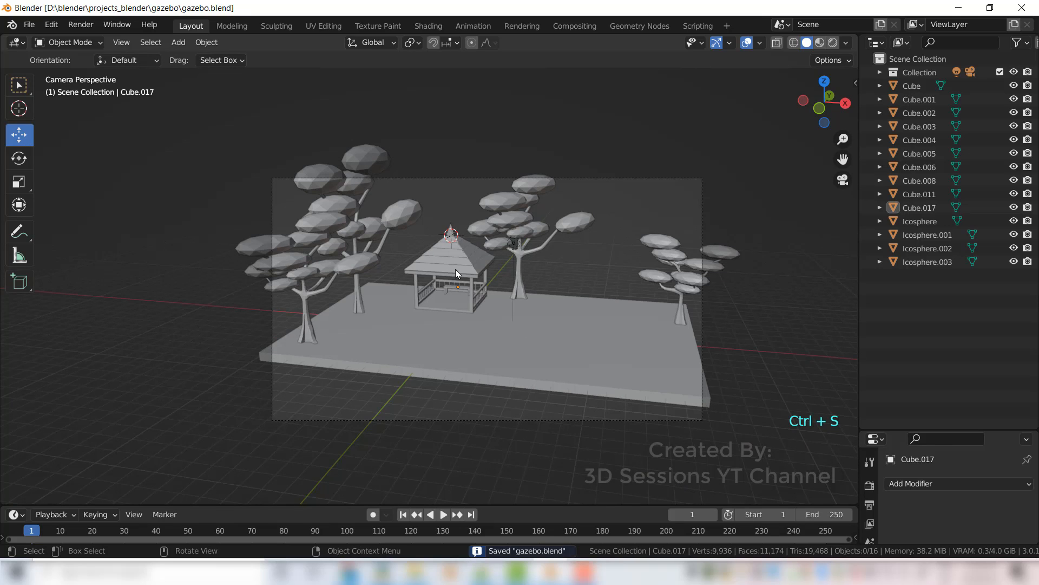
Step: Move the gazebo's roof, finial, base with posts, railings and bench into a new collection named "gazebo" and collapse it
left_click(455, 274)
scroll(456, 278, "up", 5)
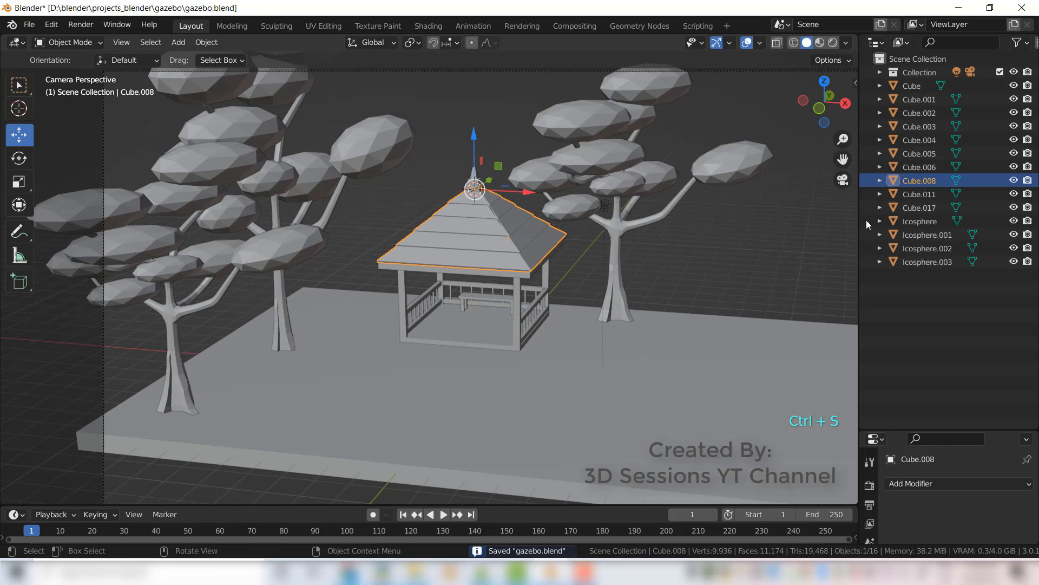
left_click(474, 178, "shift")
left_click(517, 333, "shift")
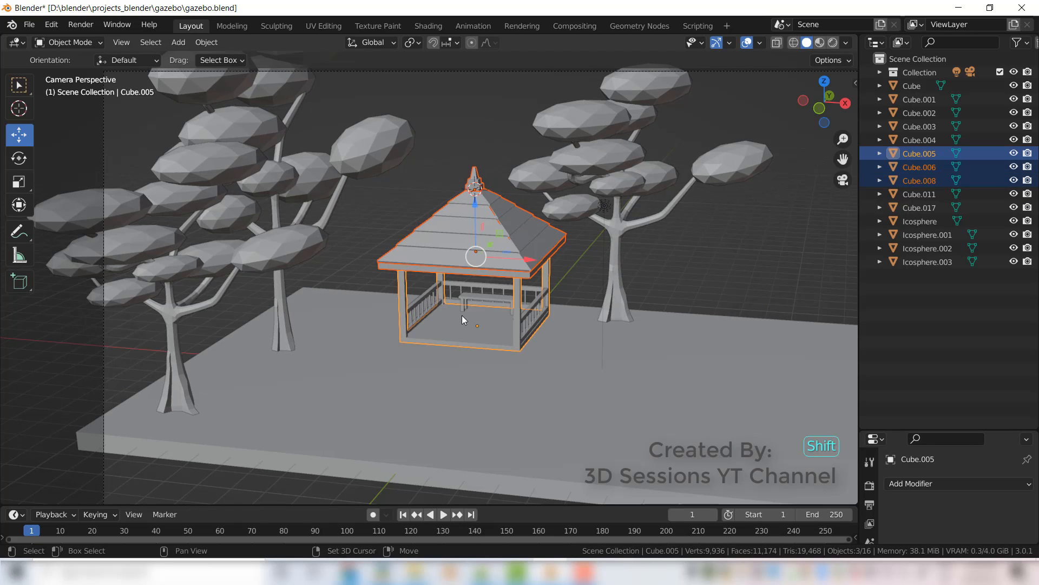
left_click(427, 304, "shift")
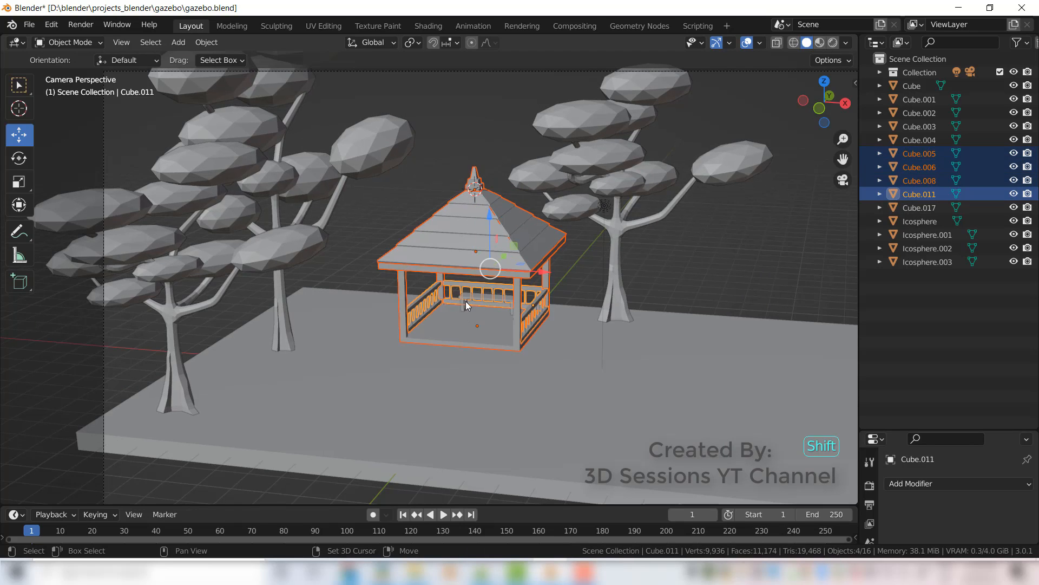
left_click(463, 309, "shift")
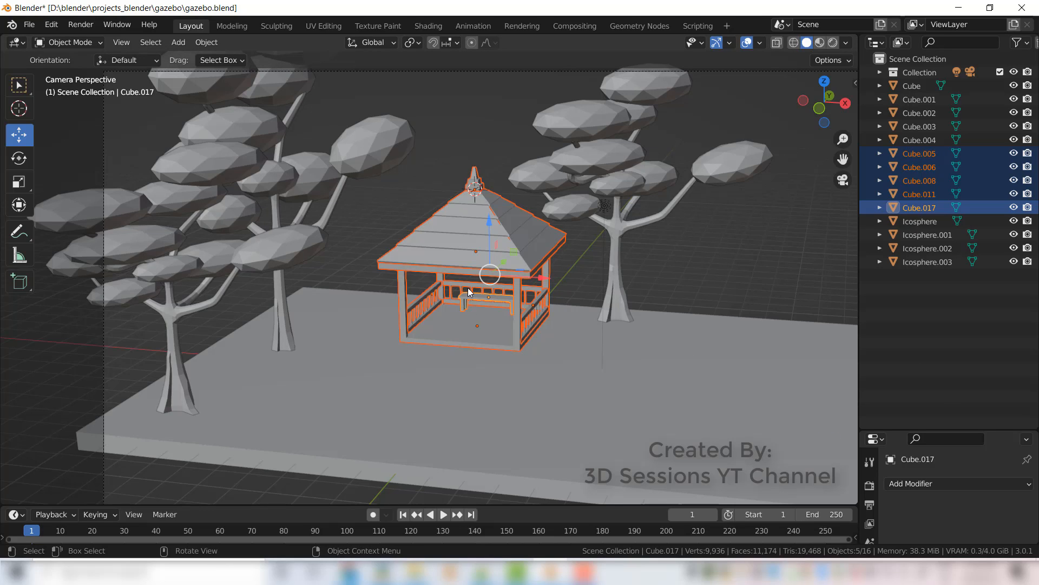
key("m")
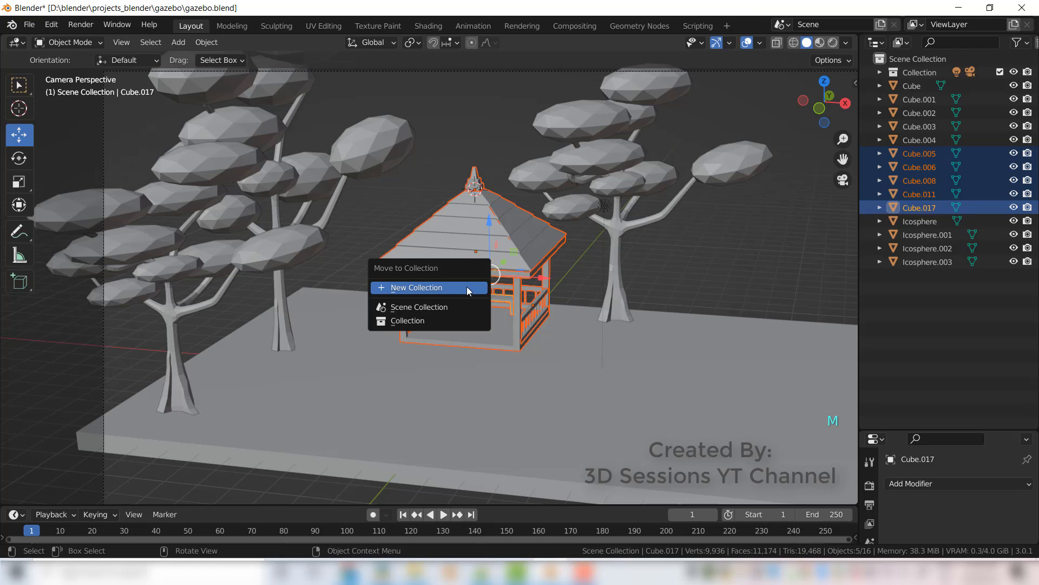
left_click(467, 287)
type("gazebo")
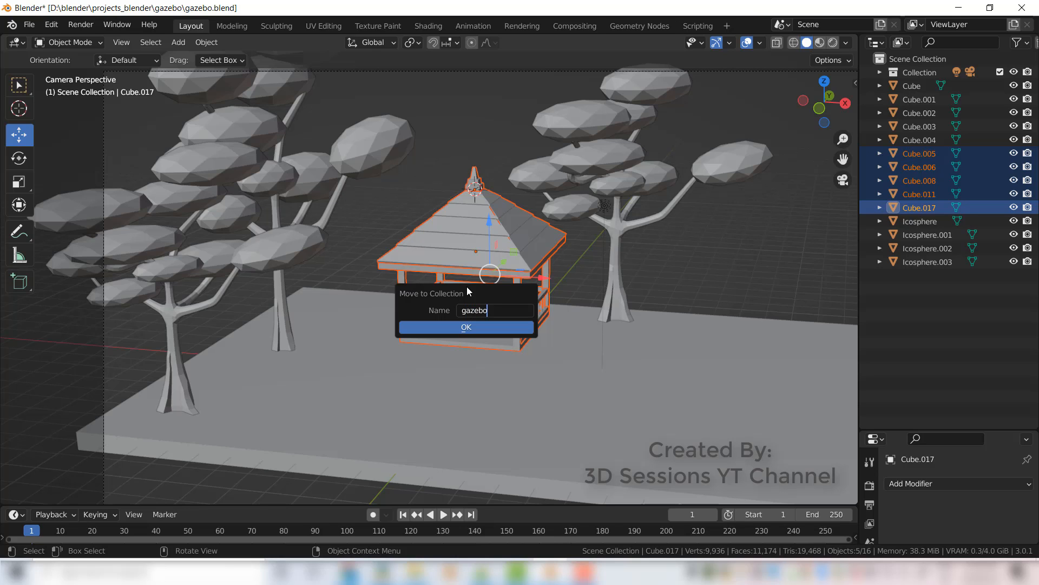
key("Return")
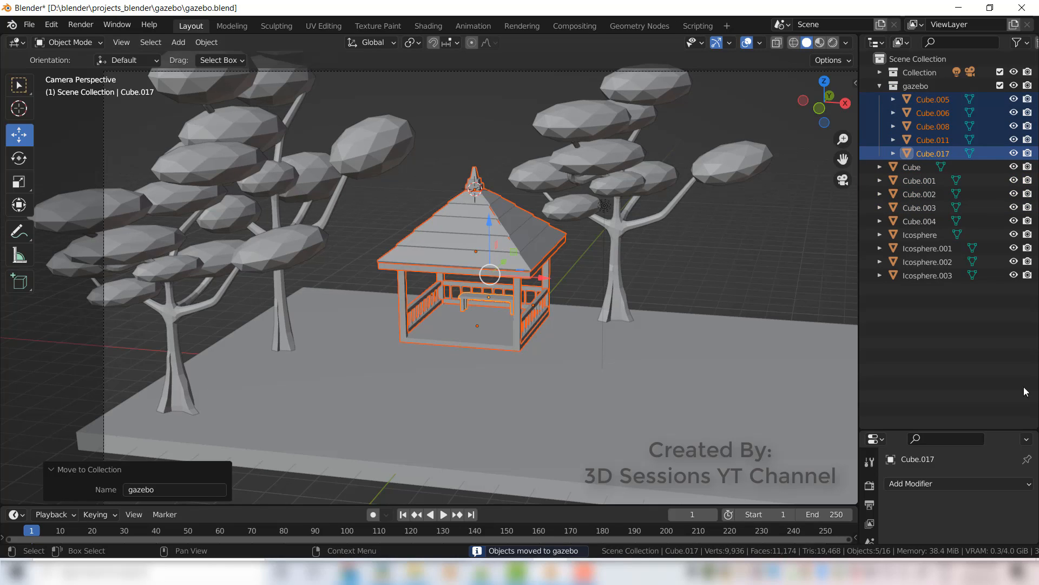
left_click(880, 86)
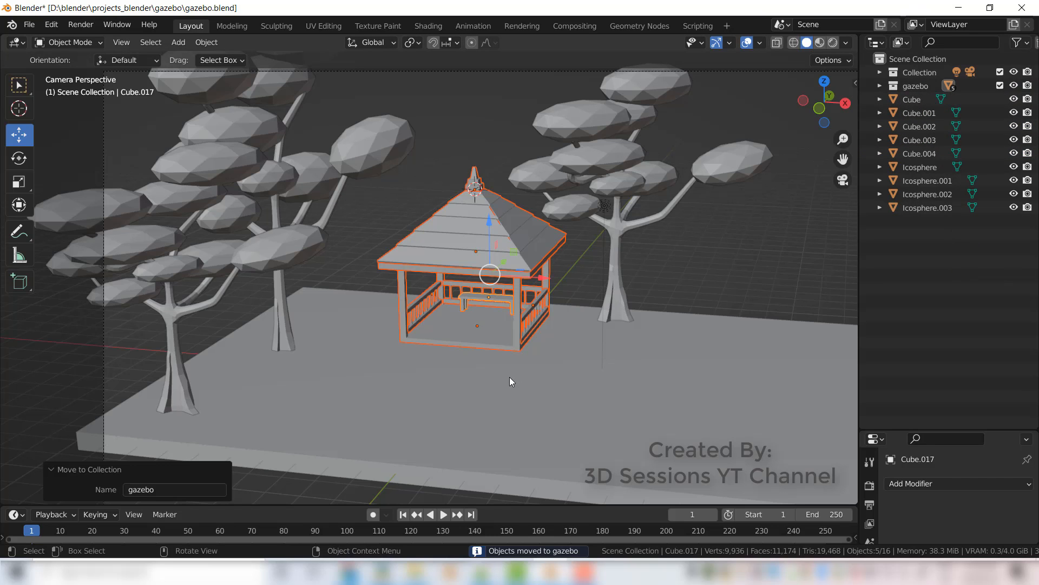
Step: In front view, lower the gazebo along Z until its base rests on the ground slab, and return to the camera view
key("grave")
left_click(379, 219)
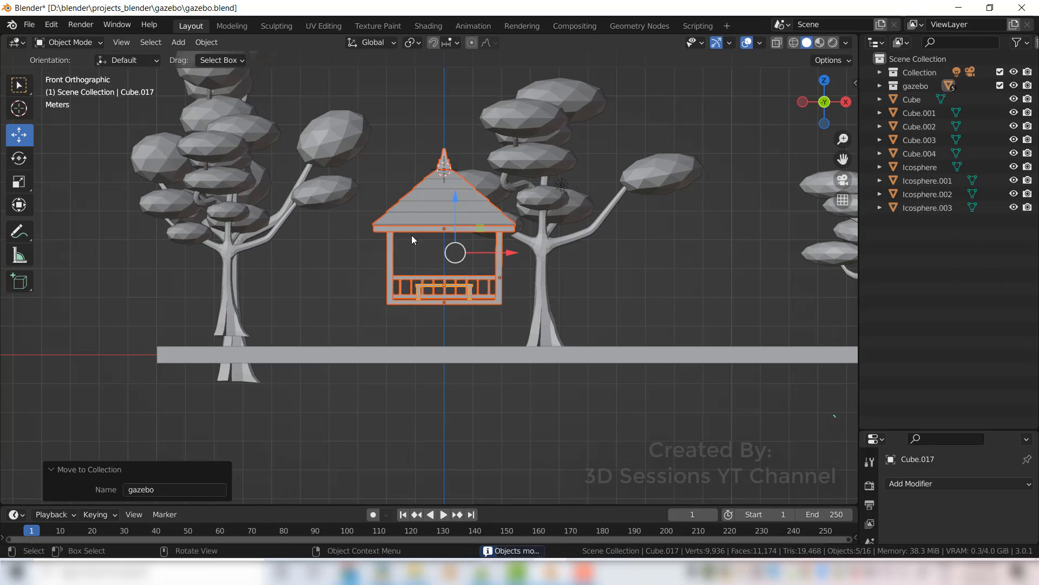
scroll(514, 328, "down", 3)
scroll(497, 449, "up", 1)
scroll(497, 453, "up", 1)
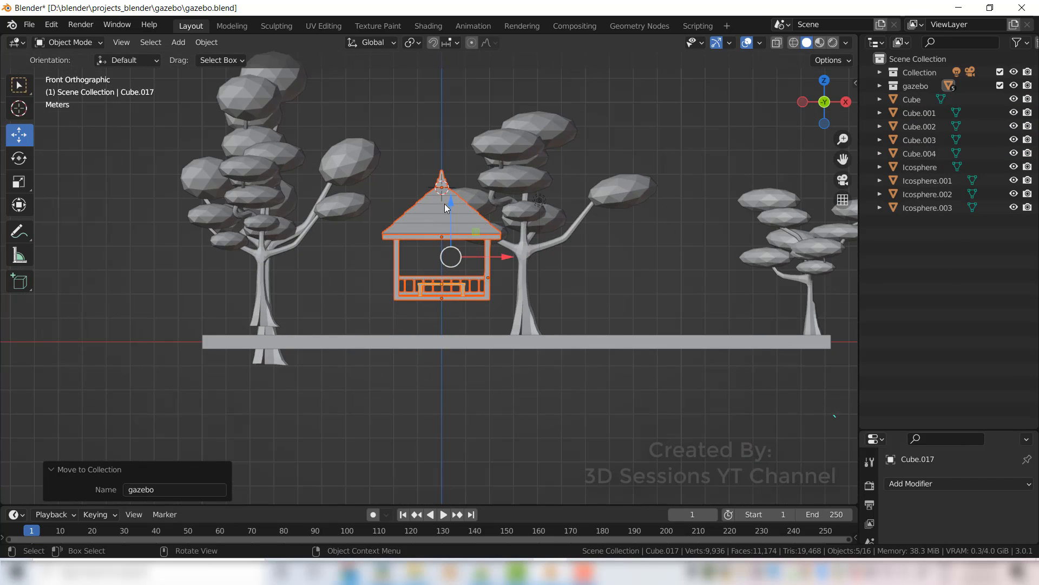
left_click_drag(450, 210, 471, 248)
scroll(404, 346, "up", 3)
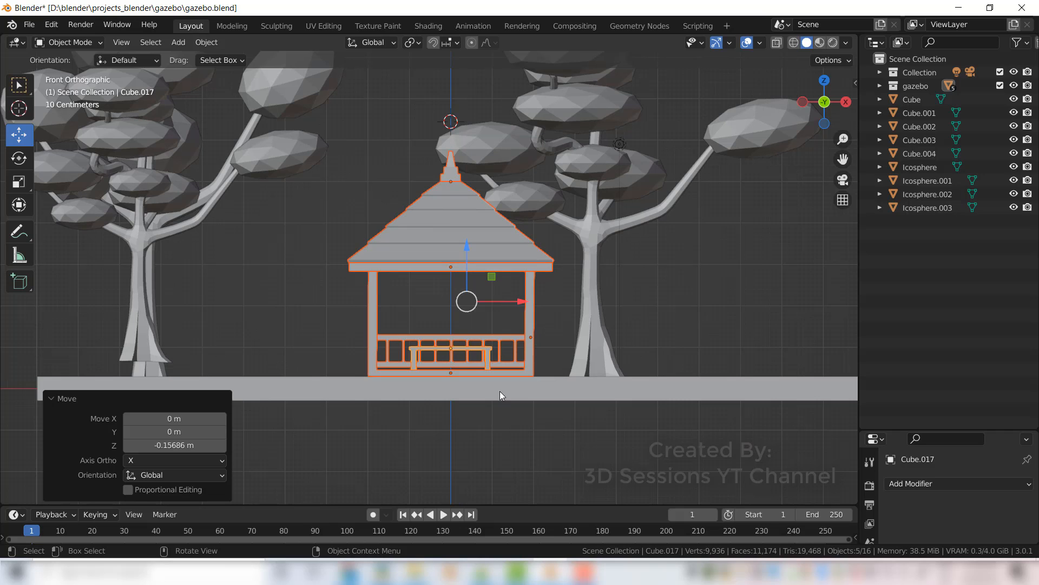
key("KP_0")
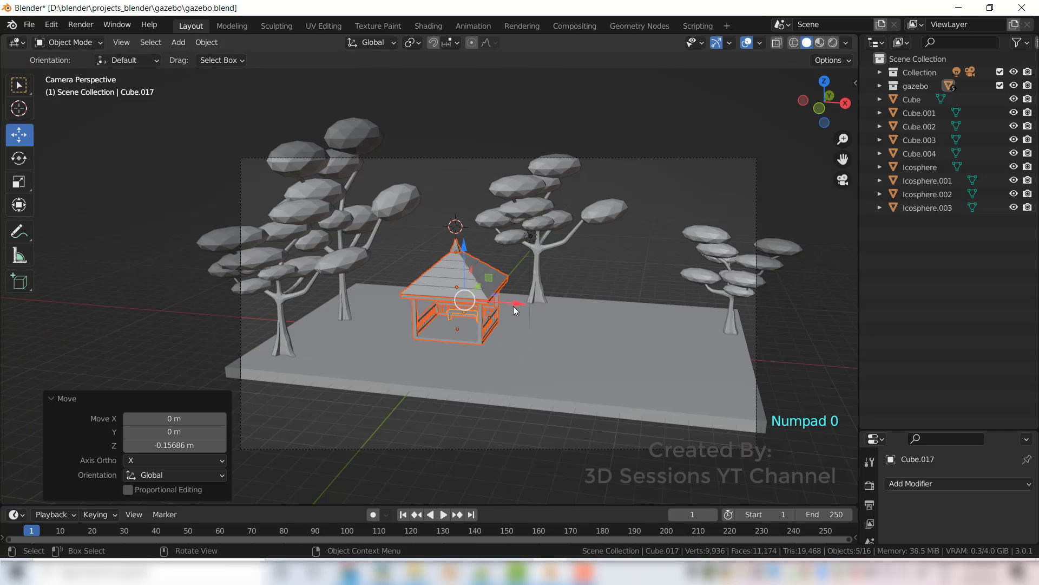
Step: Undo the last four changes and save the gazebo file
key("ctrl+z")
key("ctrl+z")
key("ctrl+z")
key("ctrl+z")
key("ctrl+s")
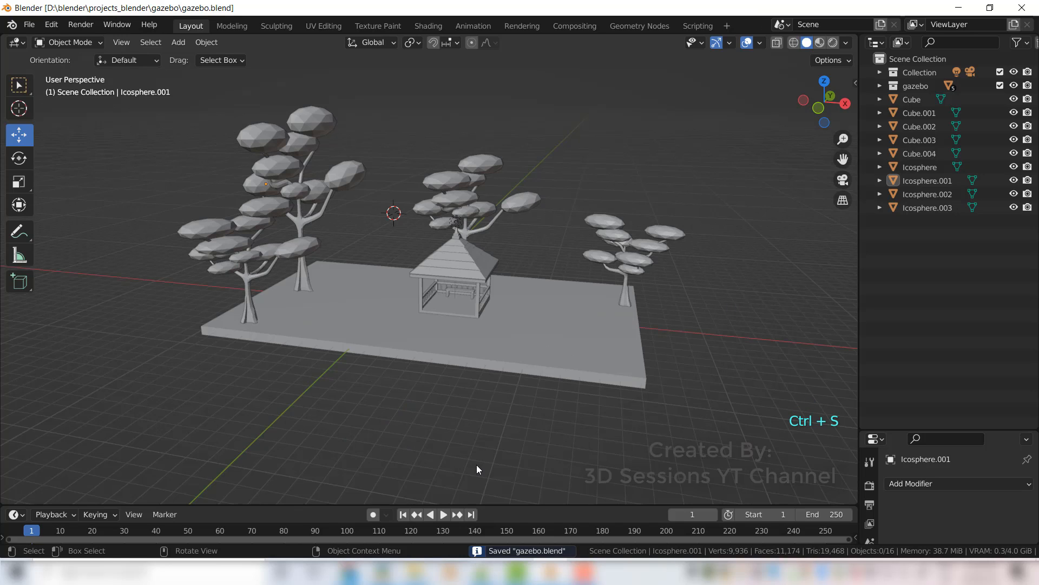
Step: Add a plane to the scene and set its rotation to 90° on X and 90° on Z
key("shift+a")
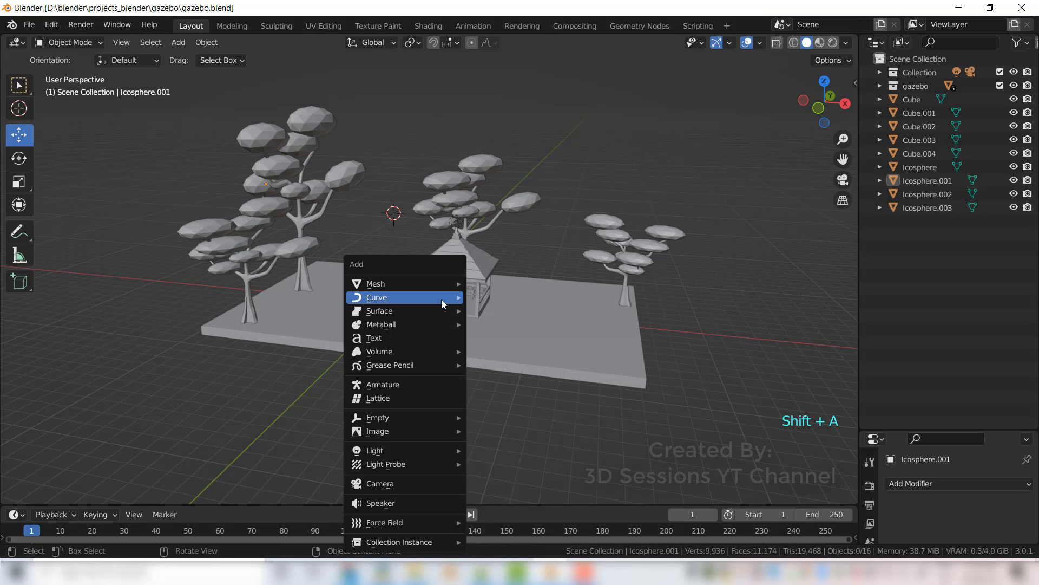
mouse_move(440, 285)
left_click(498, 282)
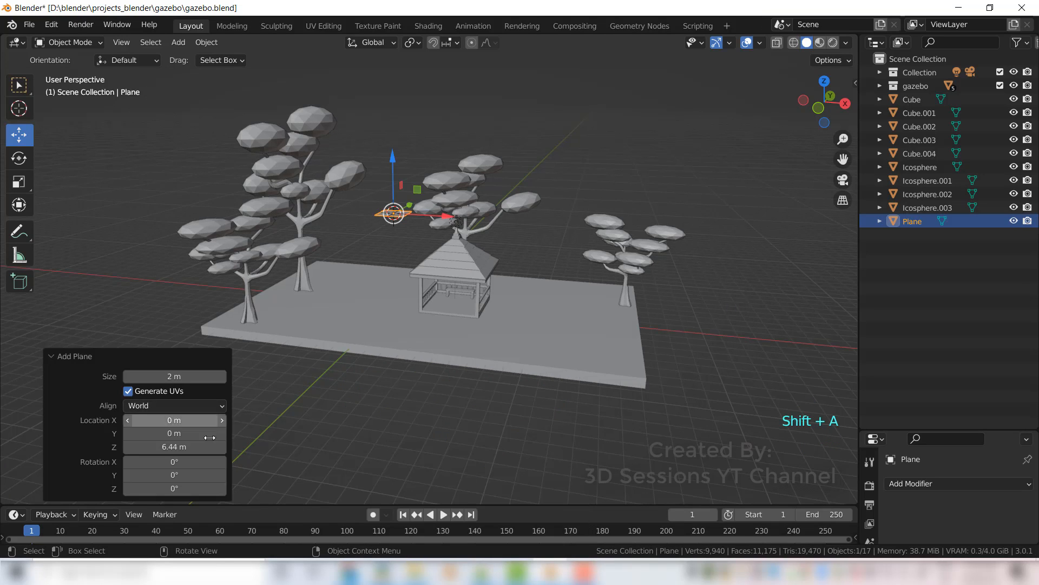
left_click(174, 461)
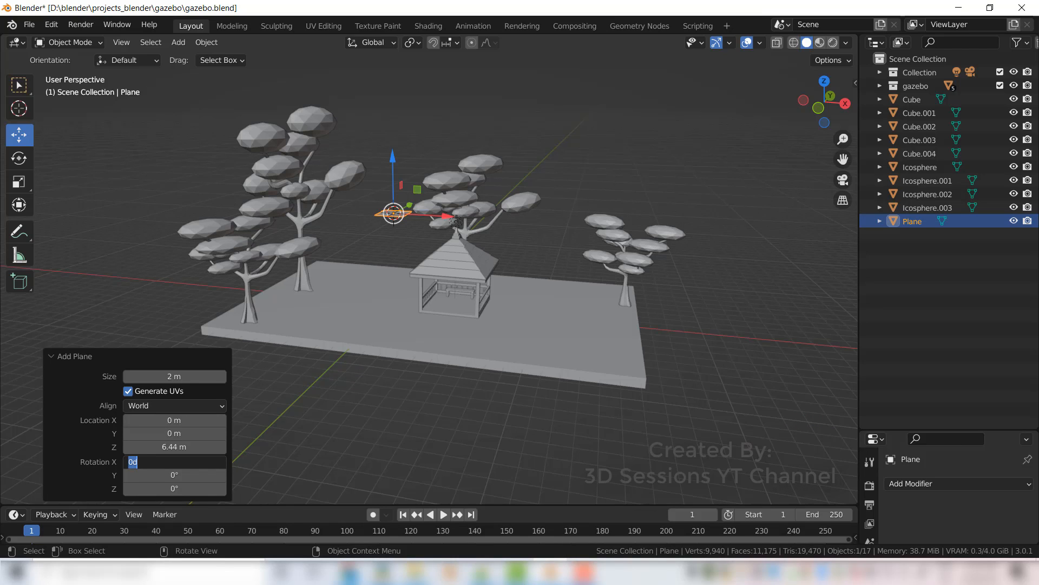
type("90")
key("Return")
left_click(162, 489)
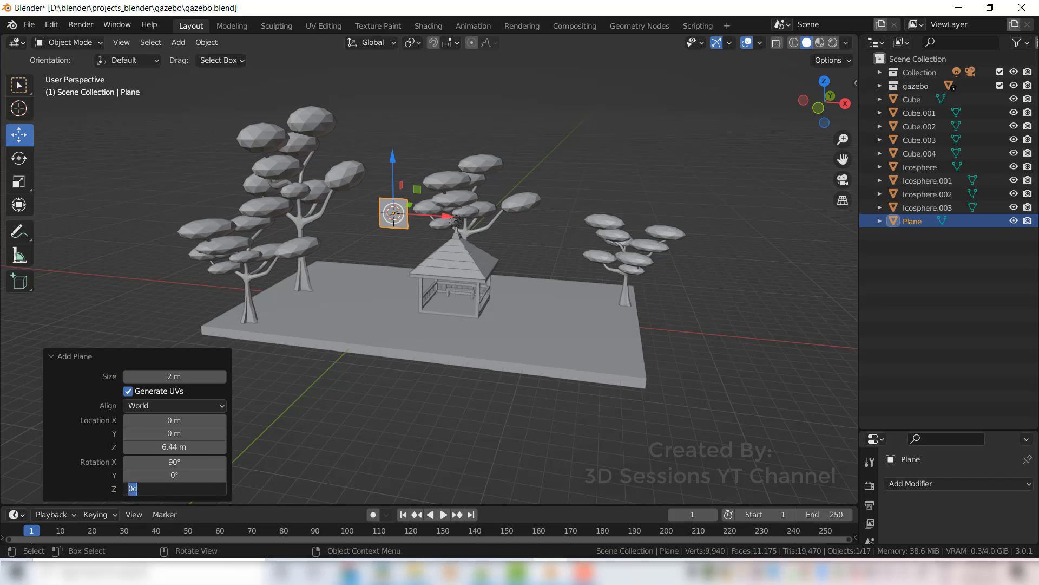
type("90")
key("Return")
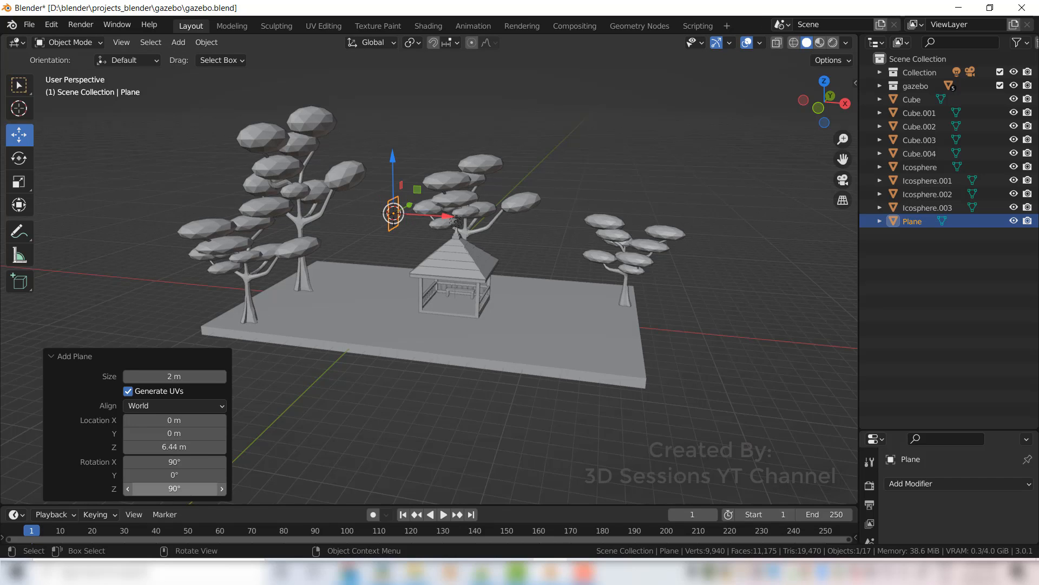
Step: Move the plane along Y and X to the open ground beside the gazebo, lowering it about 4.9 m along Z to the slab
key("grave")
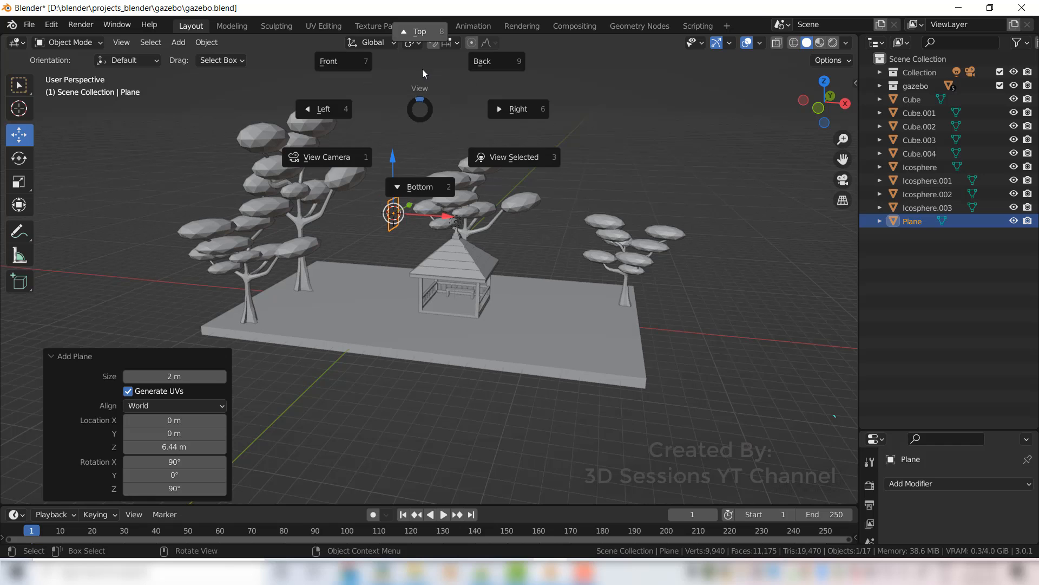
left_click(425, 32)
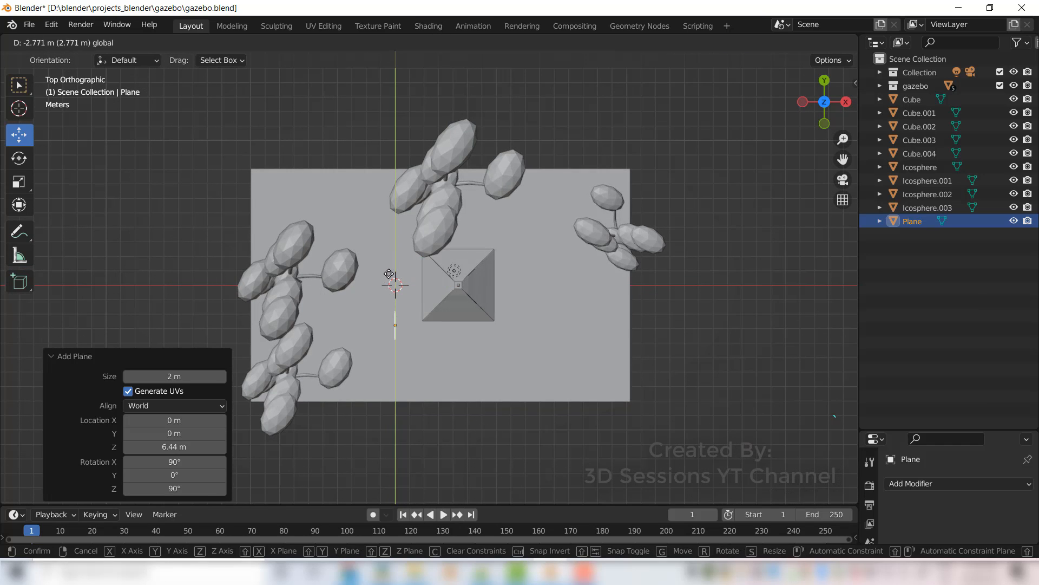
left_click(458, 334)
left_click_drag(449, 326, 433, 333)
key("KP_0")
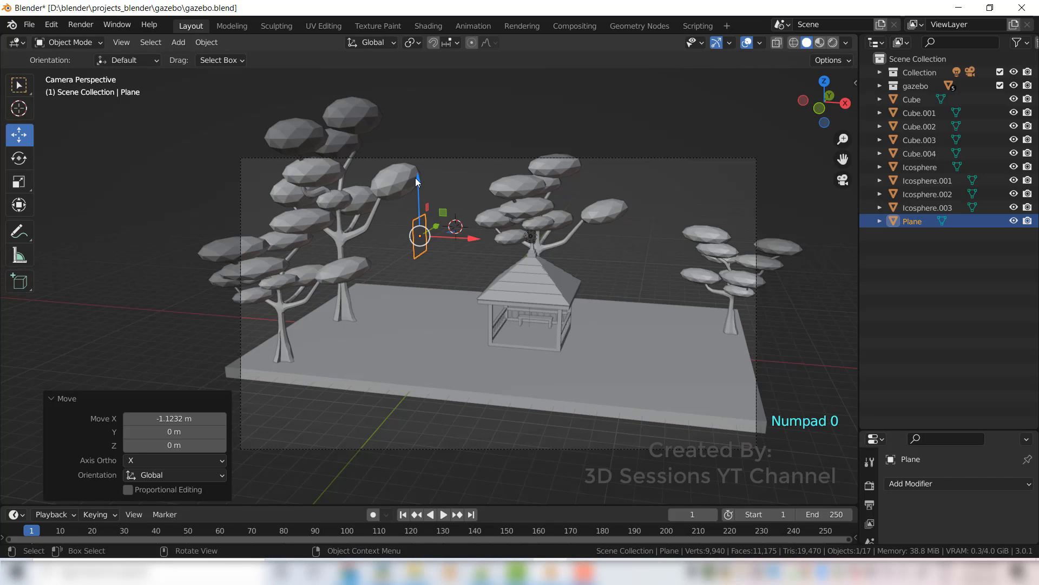
left_click_drag(418, 182, 422, 279)
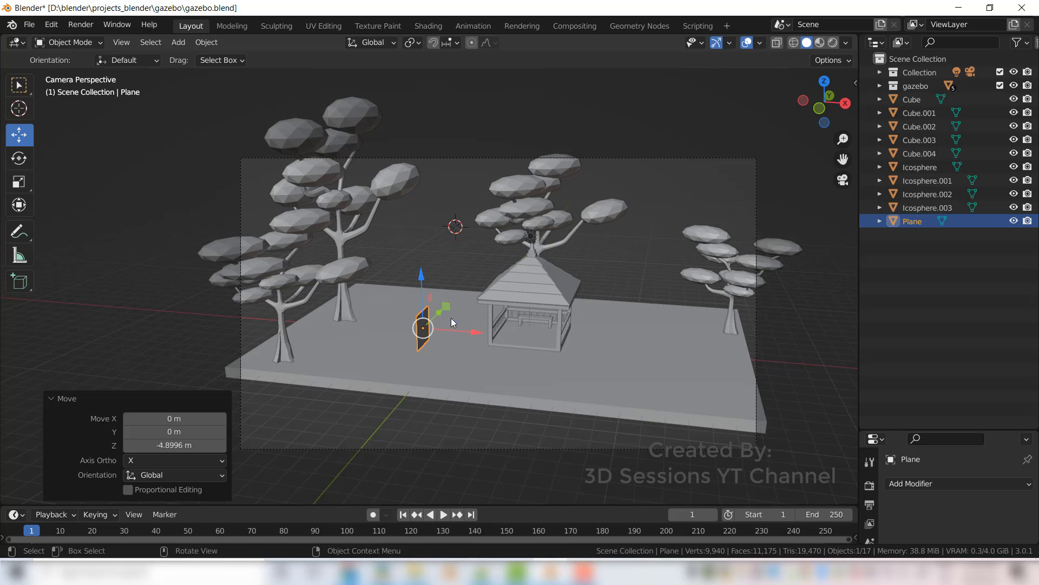
left_click_drag(480, 333, 393, 430)
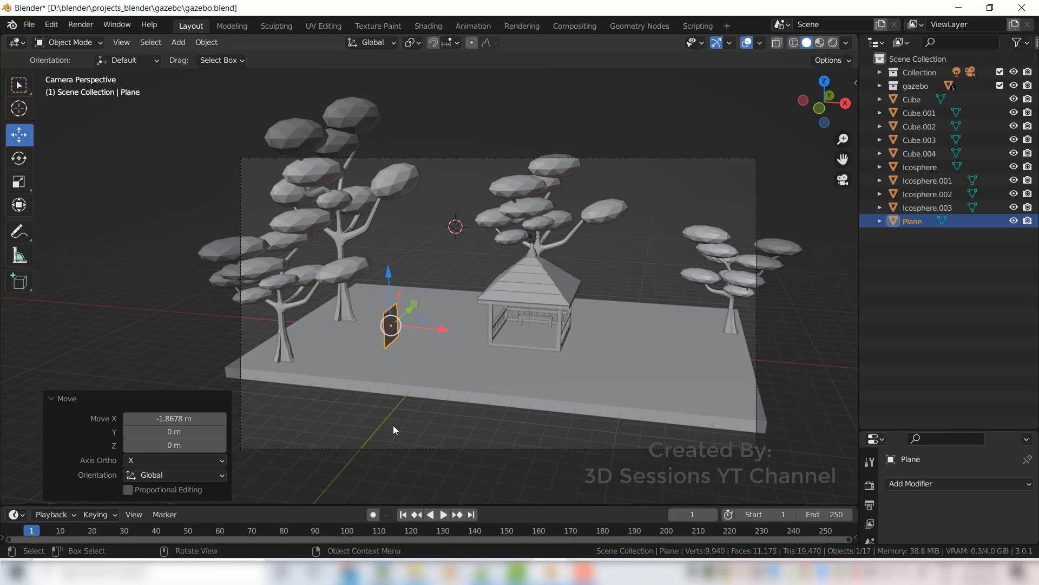
Step: Rotate the upright plane slightly around the Z axis and keep it selected
left_click(19, 158)
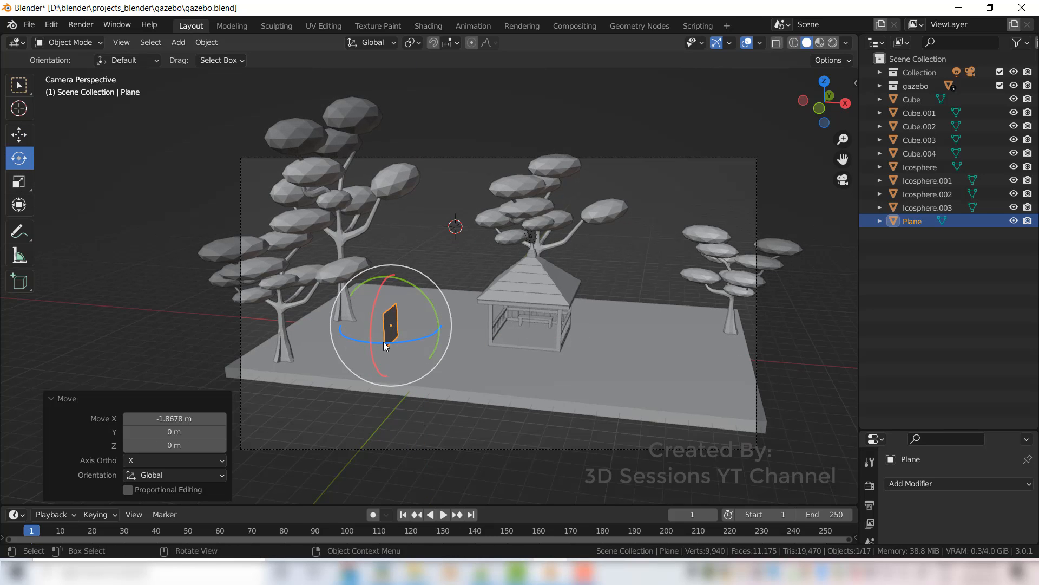
left_click_drag(384, 342, 382, 344)
left_click(400, 440)
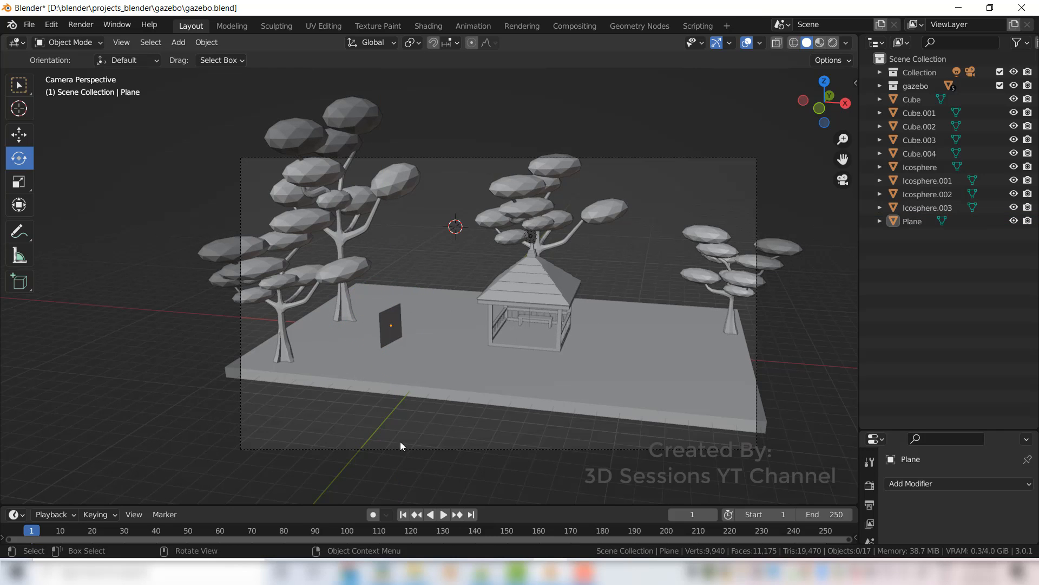
left_click(397, 335)
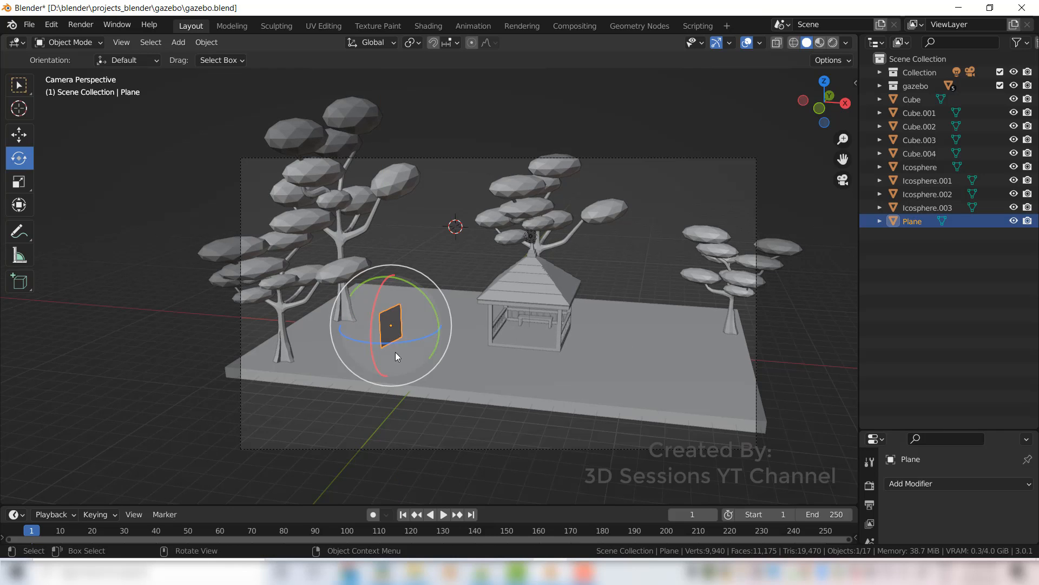
Step: In Edit Mode, extrude the plane's vertical edge nearest the gazebo by about 2.5 m to form a second wall panel
left_click(19, 134)
middle_click_drag(391, 377, 356, 369)
scroll(355, 367, "up", 4)
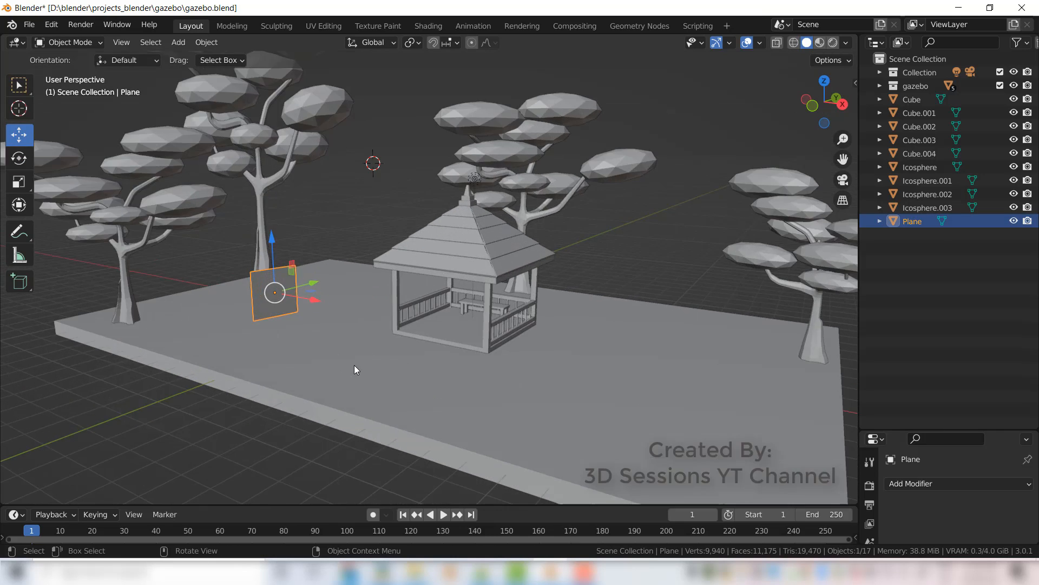
key("Tab")
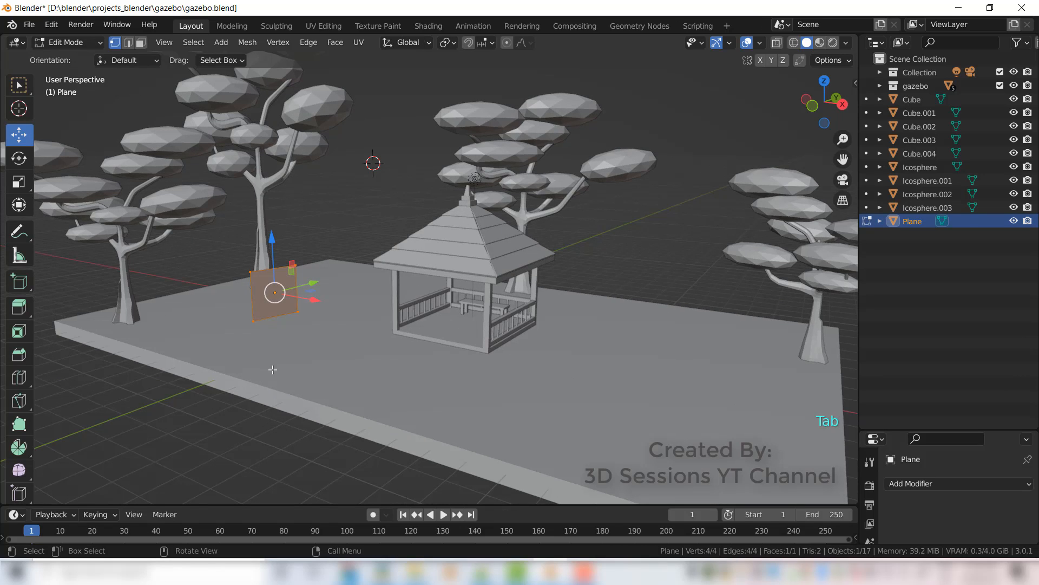
key("1")
left_click_drag(282, 233, 320, 329)
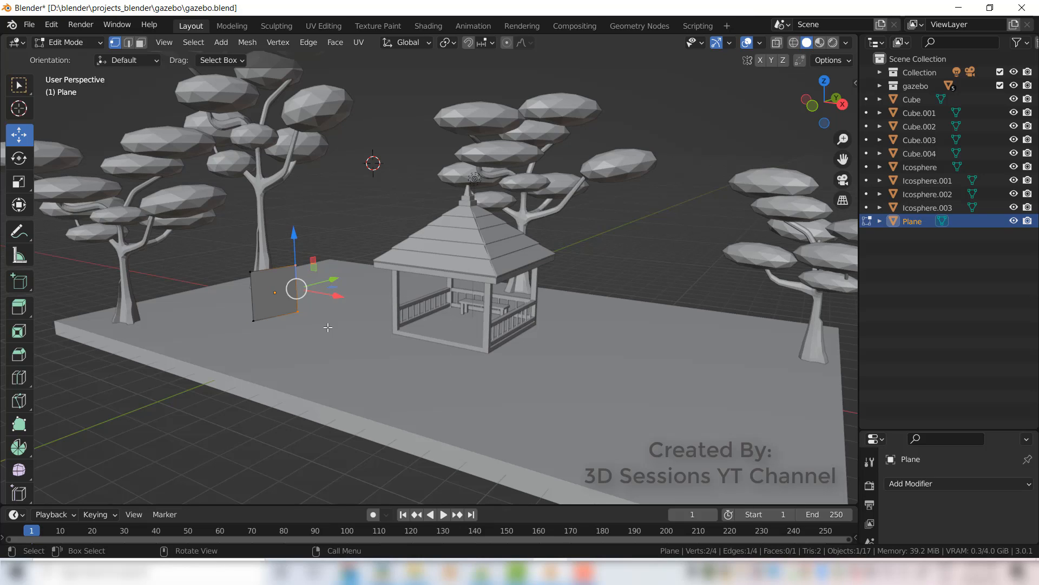
key("e")
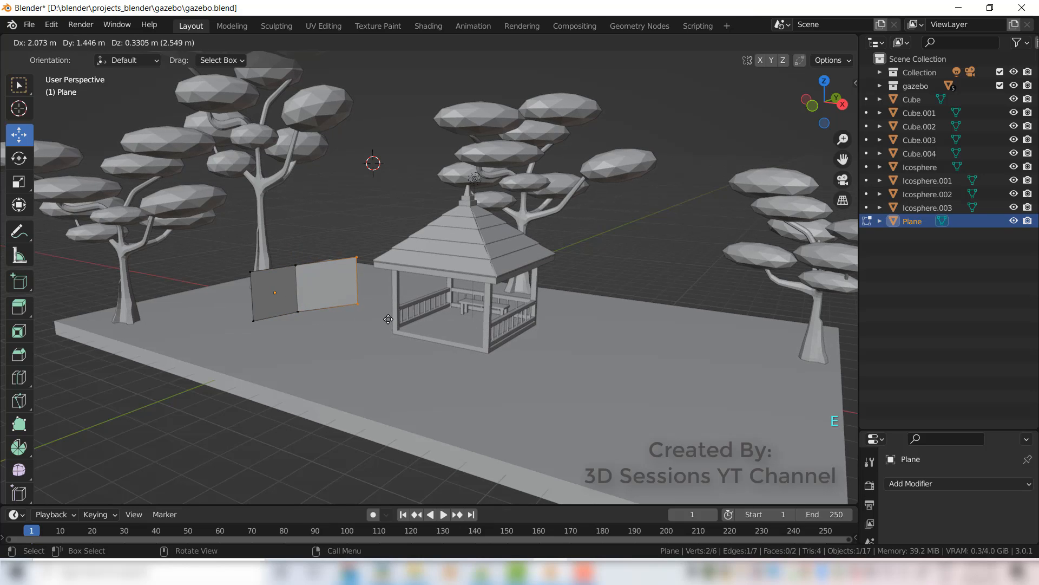
left_click(389, 320)
Step: In top view, move the new edge about -1.19 m in X and 0.43 m in Y, and extrude a third wall panel
middle_click_drag(349, 365, 408, 393)
key("grave")
left_click(358, 299)
left_click_drag(377, 272, 341, 258)
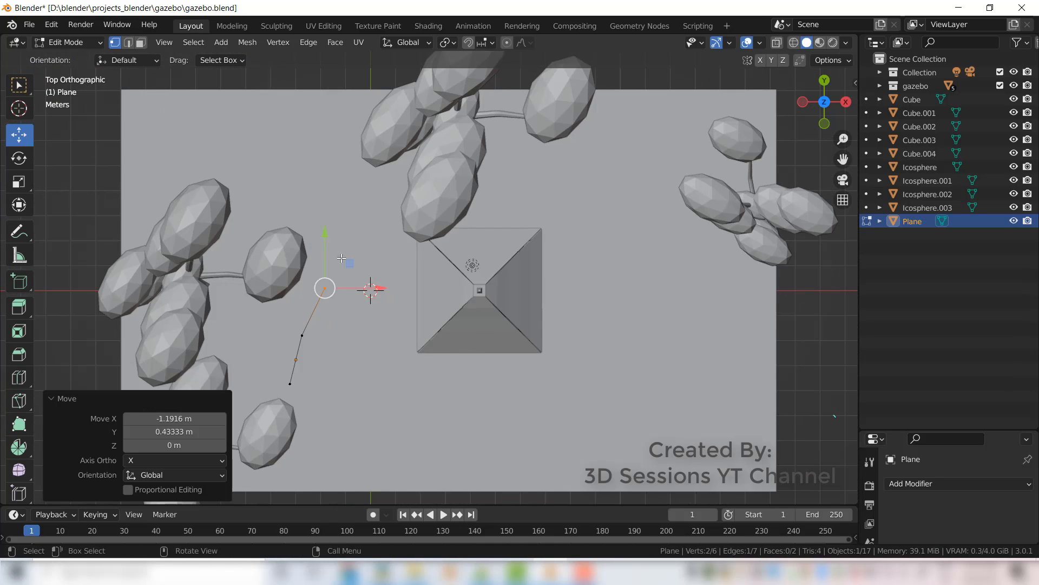
key("e")
left_click(360, 304)
Step: Leave Edit Mode and hide the foliage and trunk of the tree behind the gazebo
key("Tab")
left_click(448, 204)
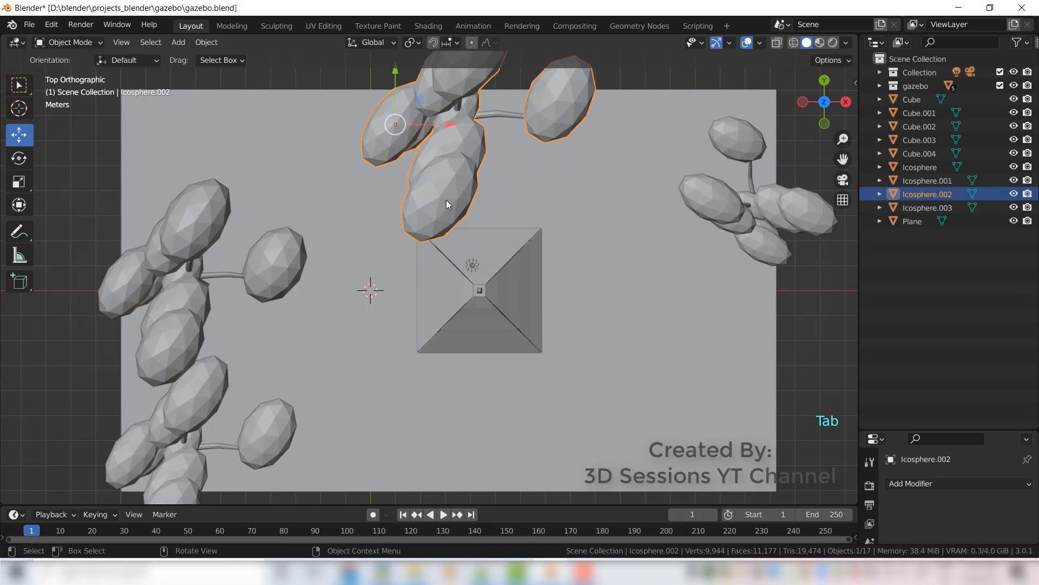
key("h")
left_click(454, 113)
key("h")
Step: Edit the wall plane again in top view and extrude its open edge to the wall's back corner beside the gazebo
middle_click_drag(298, 420, 334, 264)
left_click(333, 264)
key("Tab")
key("grave")
left_click(350, 216)
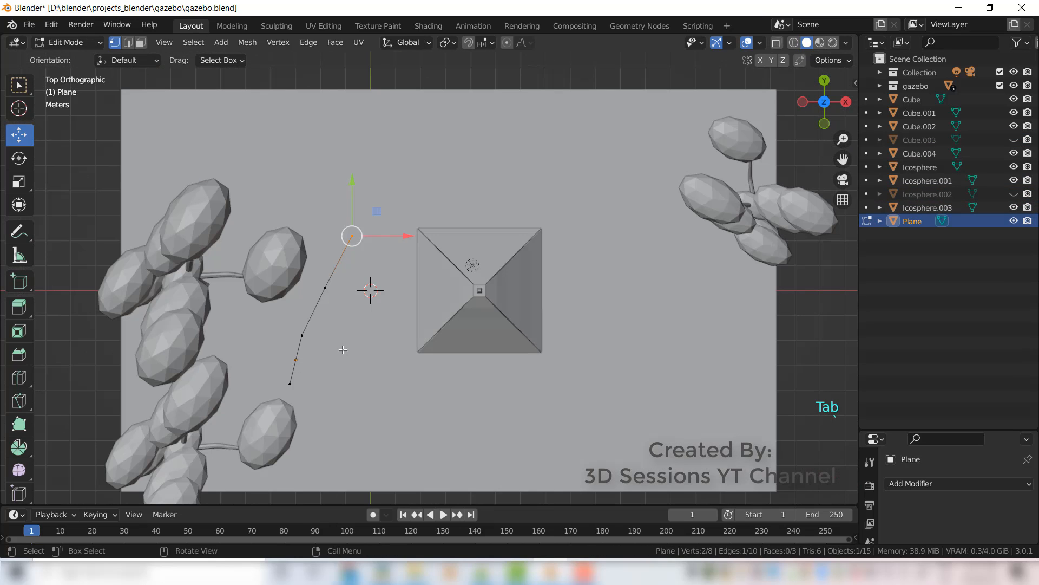
key("e")
left_click(373, 275)
Step: Extrude four wall panels along X behind the gazebo, with the first about 2.4 m and the last about 1.73 m long
key("e")
left_click(492, 244)
key("e")
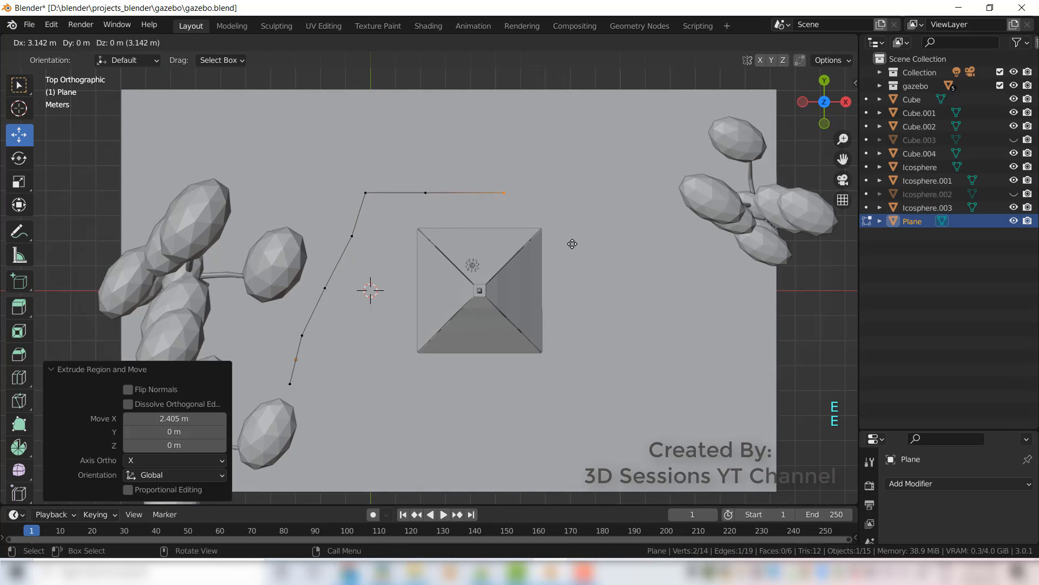
left_click(571, 243)
key("e")
left_click(645, 243)
key("e")
left_click(686, 241)
Step: Extrude three panels of about 2.1 to 2.4 m along negative Y plus an angled end panel, and leave Edit Mode
key("e")
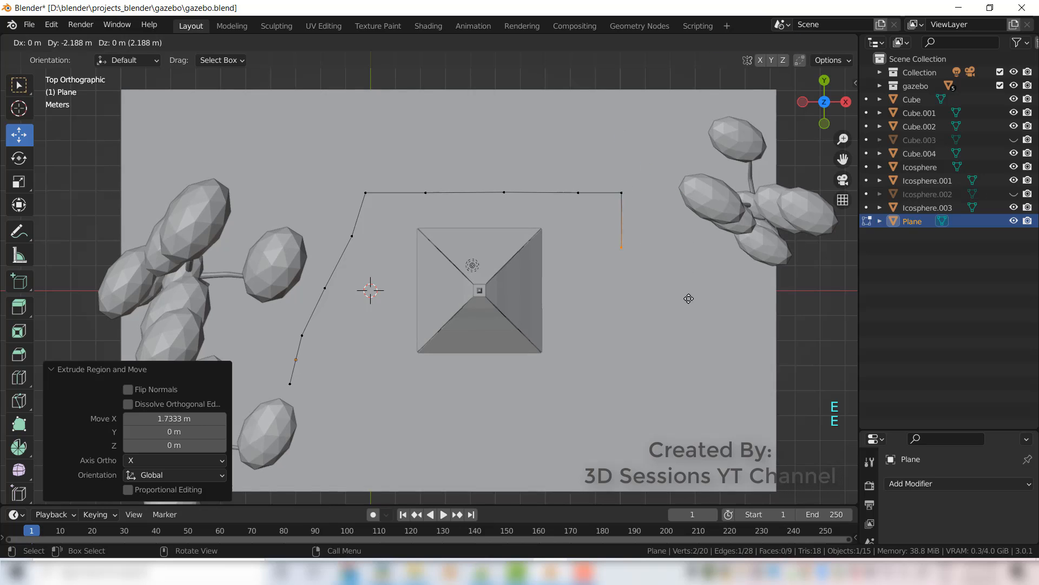
left_click(687, 297)
key("e")
left_click(688, 358)
middle_click_drag(611, 503, 595, 396, "shift")
key("e")
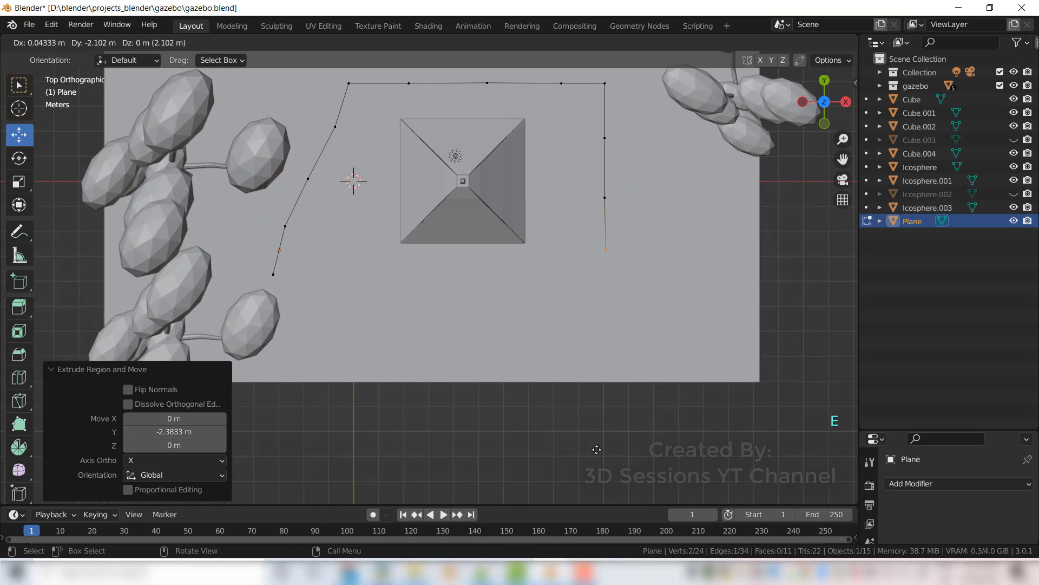
left_click(596, 450)
key("e")
left_click(553, 479)
middle_click_drag(554, 479, 427, 411)
key("Tab")
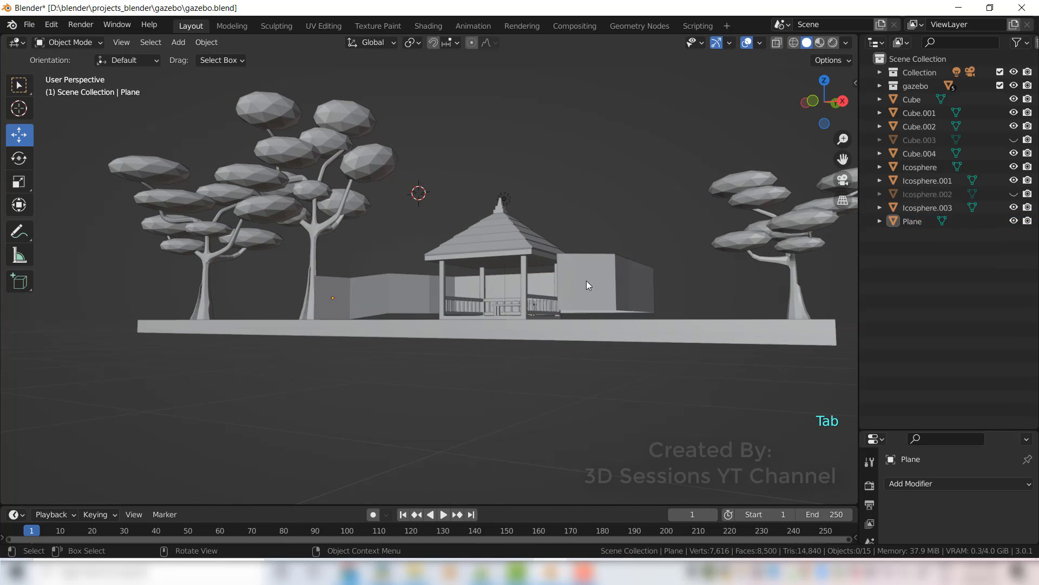
Step: Lower the raised vertical edges of the wall along Z, group by group, to level the panels on the slab
key("Tab")
middle_click_drag(490, 428, 479, 425)
left_click_drag(524, 234, 525, 235)
left_click_drag(568, 203, 683, 337)
left_click_drag(635, 234, 635, 240)
middle_click_drag(613, 347, 490, 360)
left_click_drag(463, 219, 539, 352)
left_click_drag(498, 225, 498, 240)
left_click_drag(561, 230, 640, 337)
left_click_drag(625, 230, 625, 235)
middle_click_drag(606, 308, 510, 309)
left_click_drag(387, 234, 483, 364)
left_click_drag(434, 235, 442, 250)
left_click_drag(495, 237, 523, 249)
left_click(575, 406)
middle_click_drag(576, 406, 406, 433)
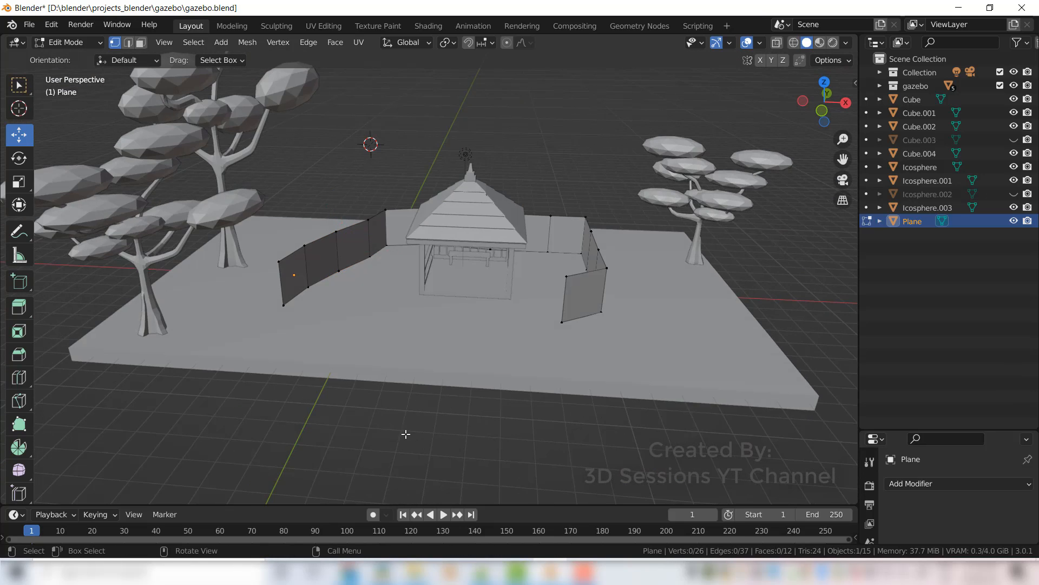
Step: Reopen the wall plane for editing in face selection mode
key("Tab")
left_click(406, 434)
scroll(312, 288, "up", 1)
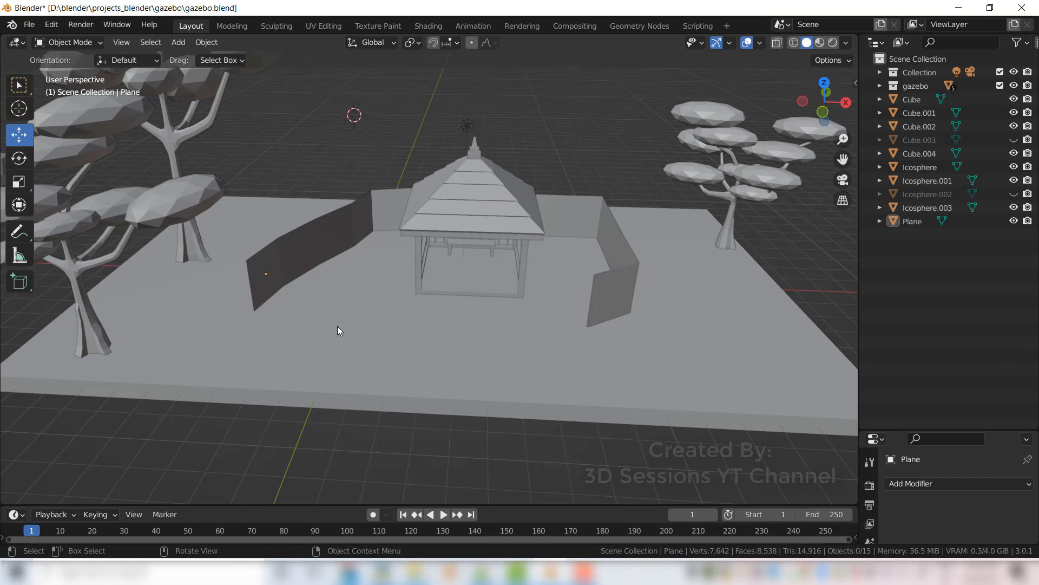
key("Tab")
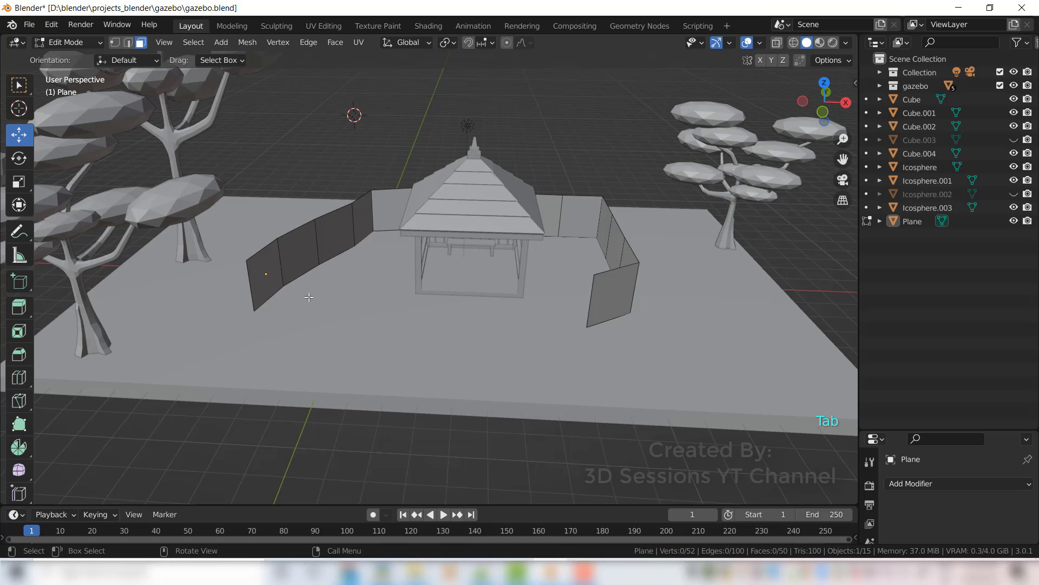
key("3")
Step: Try to thicken the wall by extruding all its faces along their normals by about -0.22 m, and undo it
key("a")
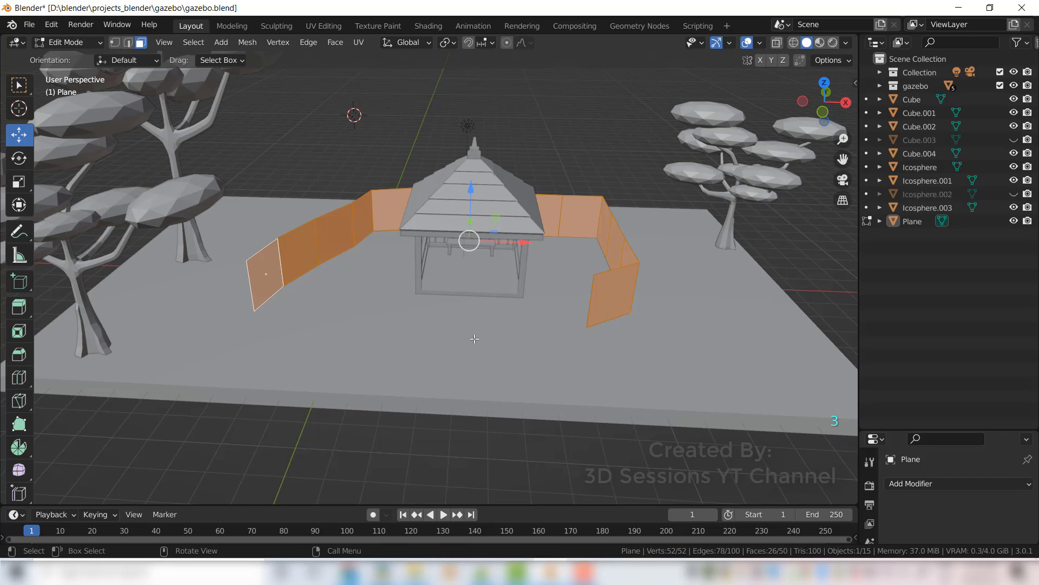
key("alt")
key("alt+e")
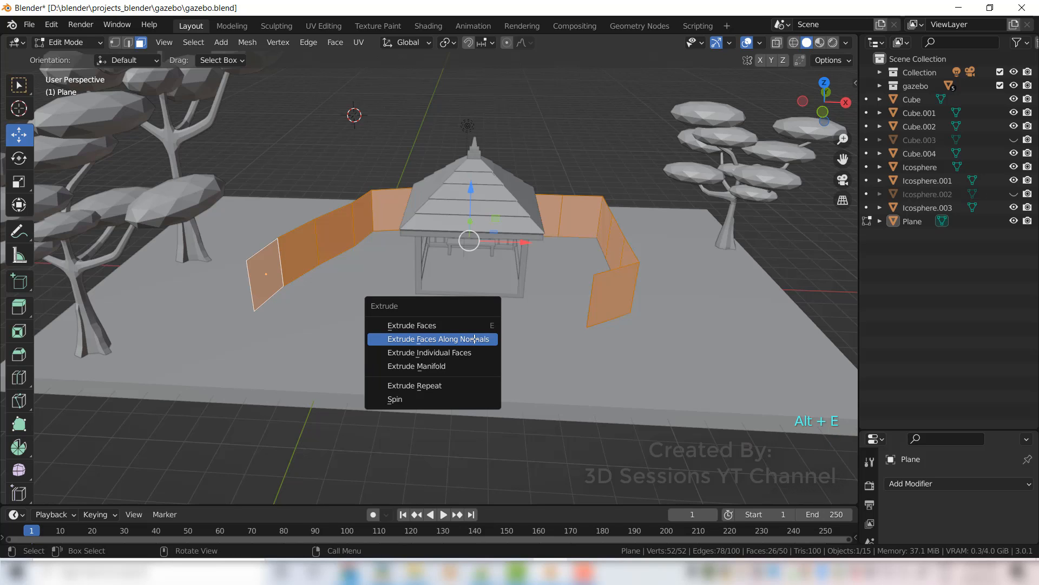
left_click(474, 339)
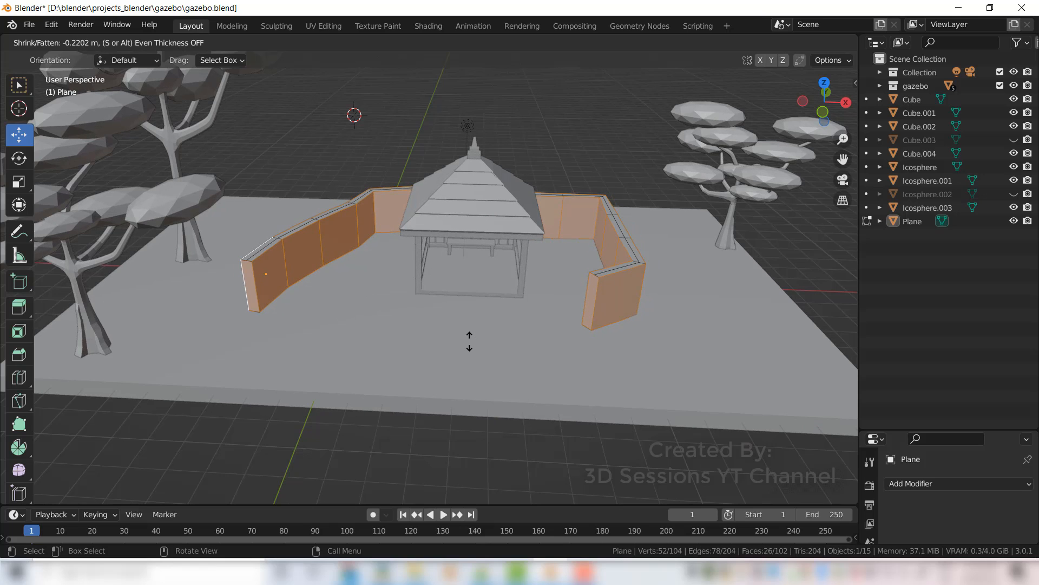
left_click(469, 341)
key("ctrl+z")
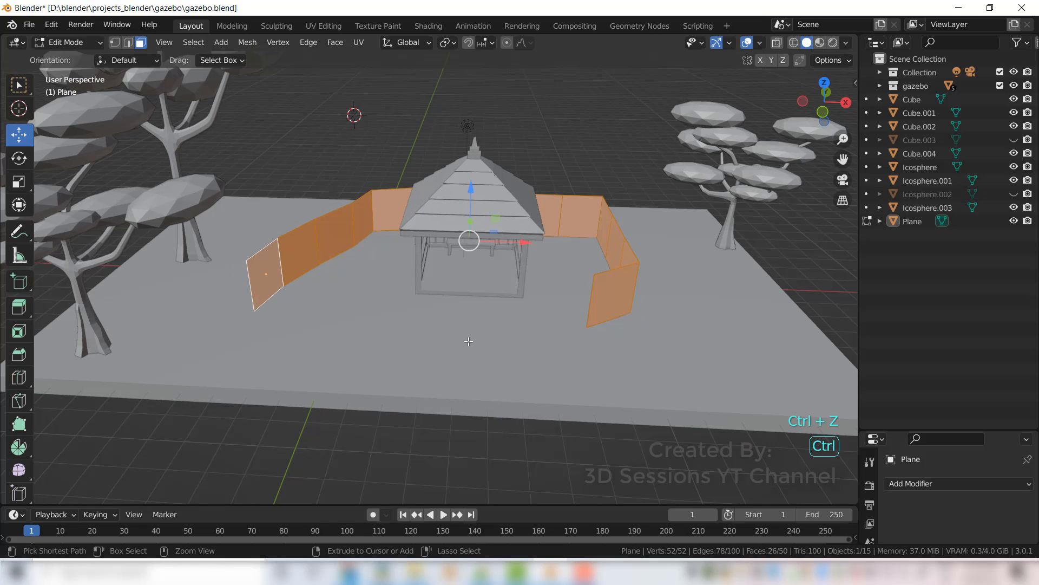
Step: Select only the twelve original panel faces on one side of the wall and extrude them along their normals by about -0.27 m
left_click(299, 316)
left_click(287, 279)
left_click(284, 260, "shift")
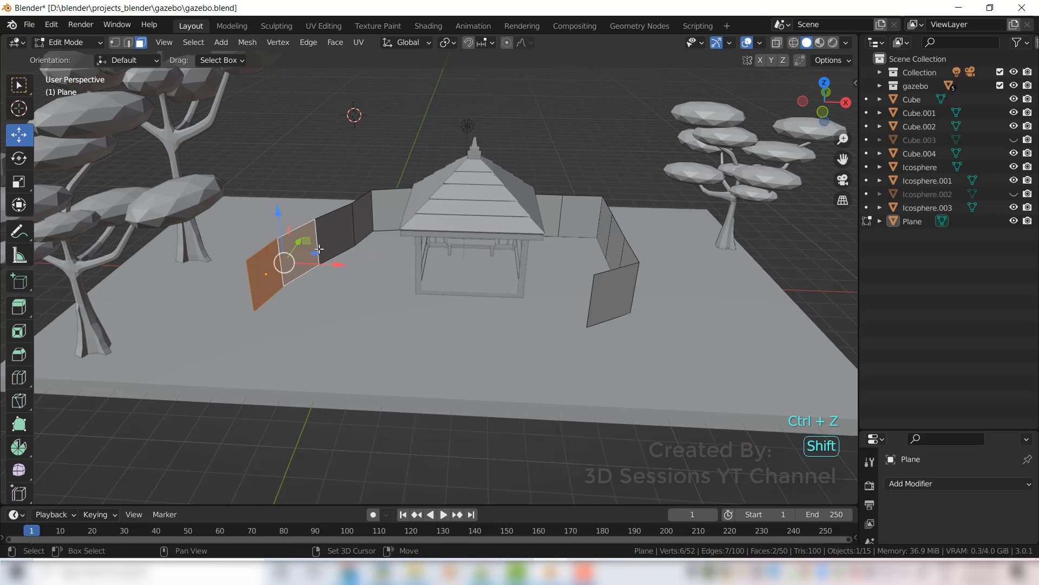
left_click(330, 235, "shift")
left_click(364, 214, "shift")
left_click(389, 210, "shift")
middle_click_drag(400, 333, 468, 279)
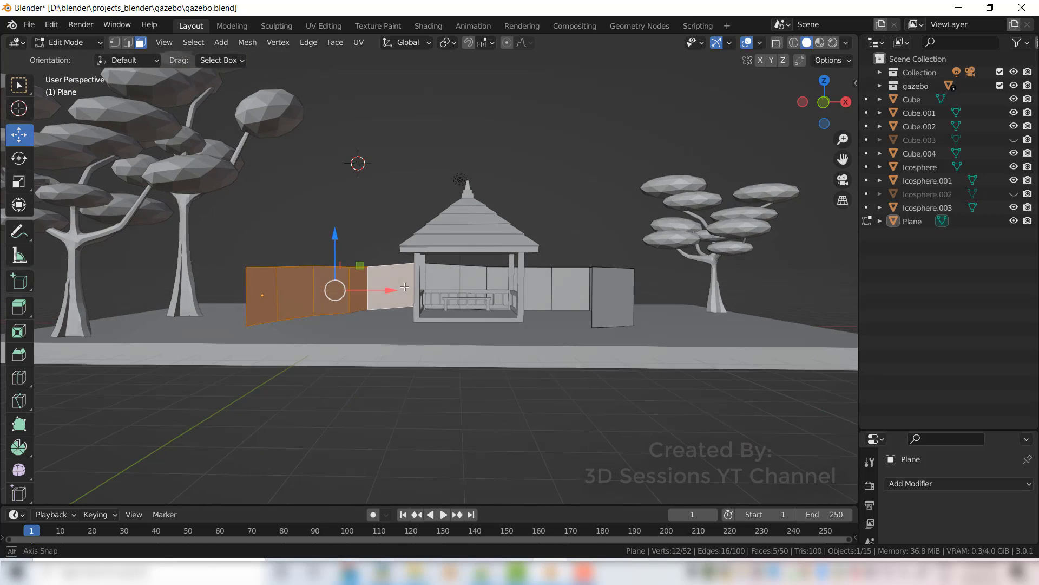
left_click(468, 278, "shift")
left_click(550, 292, "shift")
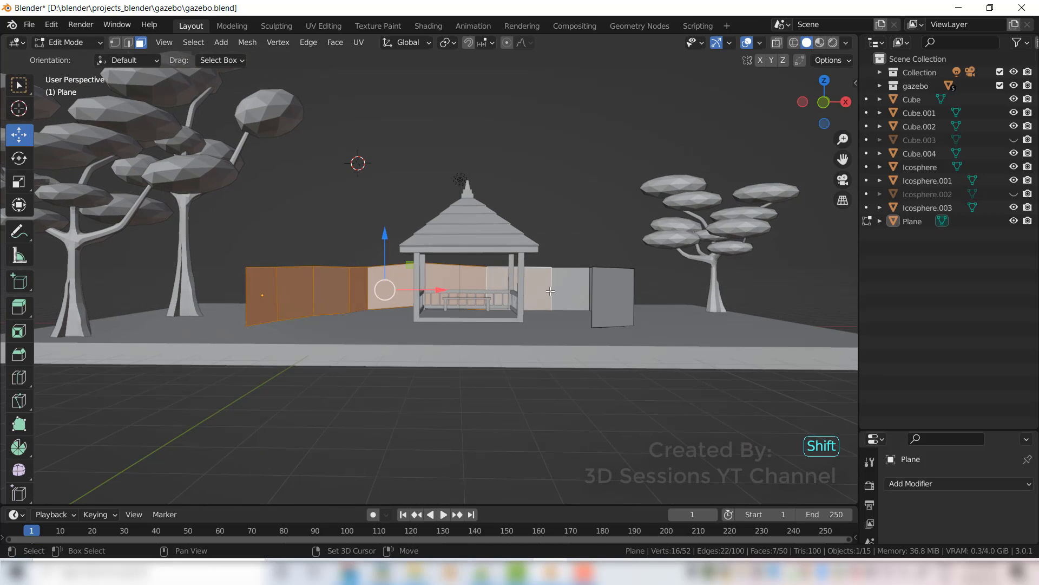
left_click(563, 283, "shift")
middle_click_drag(529, 368, 549, 391)
left_click(545, 239, "shift")
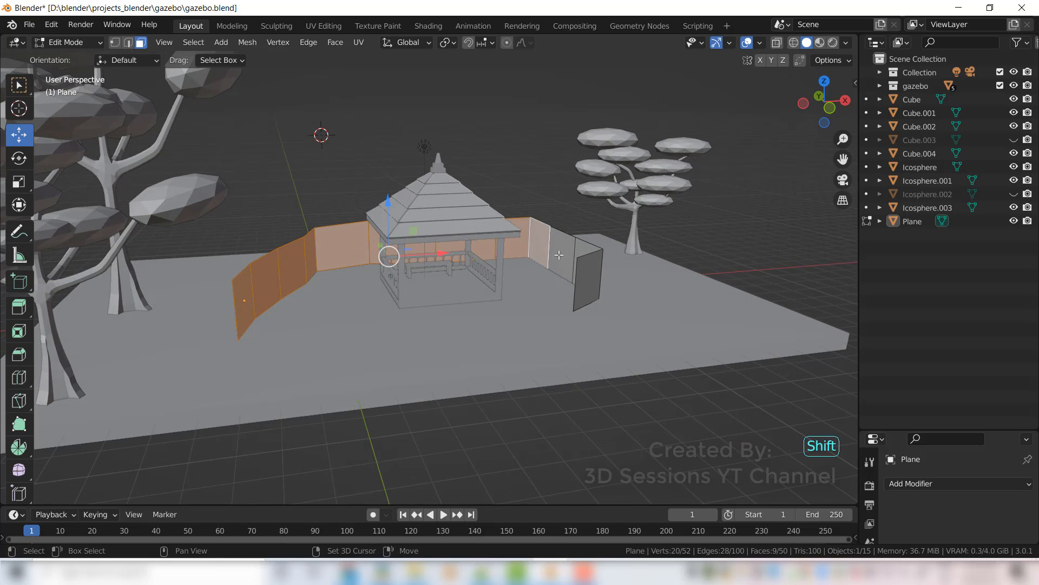
left_click(563, 256, "shift")
middle_click_drag(504, 360, 535, 353)
left_click(527, 258, "shift")
middle_click_drag(483, 330, 552, 328)
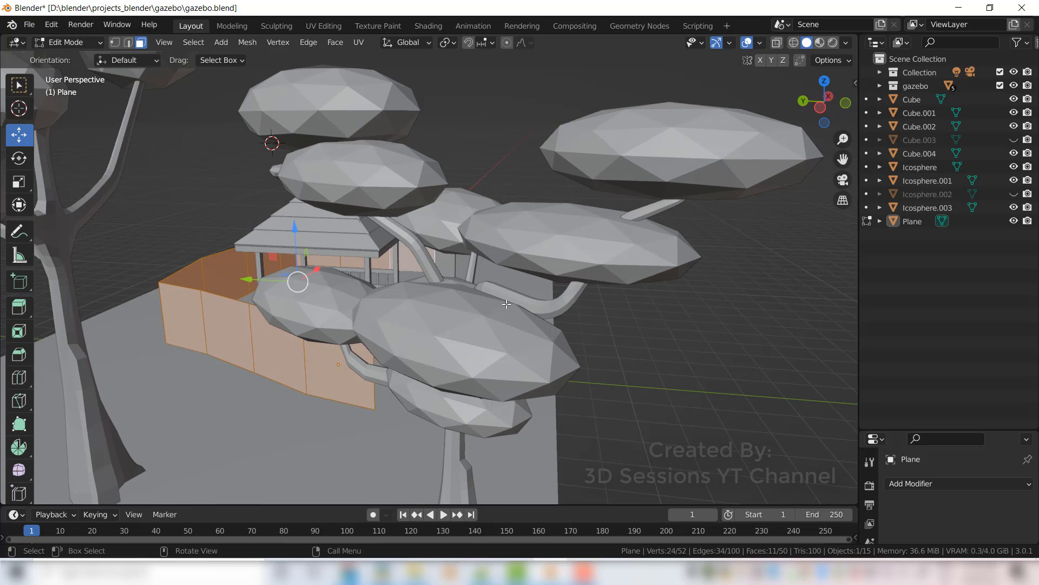
left_click(441, 265, "shift")
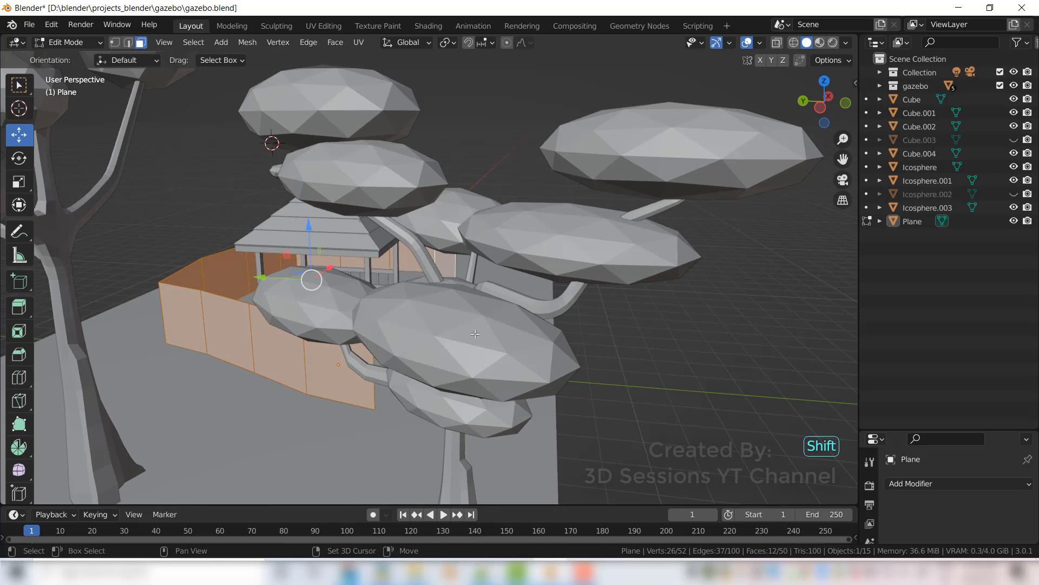
middle_click_drag(476, 334, 366, 349)
middle_click_drag(495, 344, 455, 320)
key("alt+z")
key("alt+z")
key("alt+e")
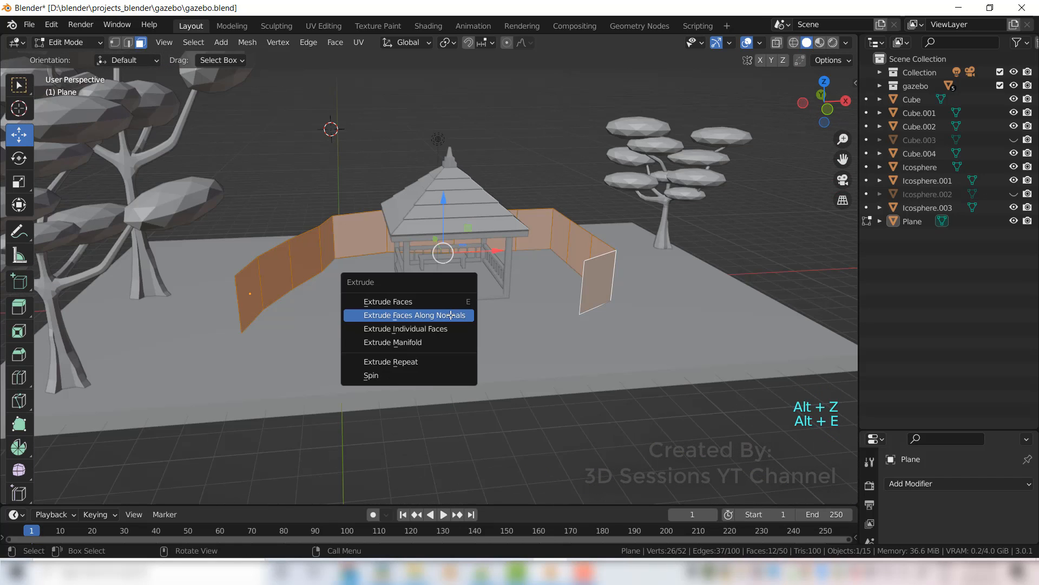
left_click(450, 315)
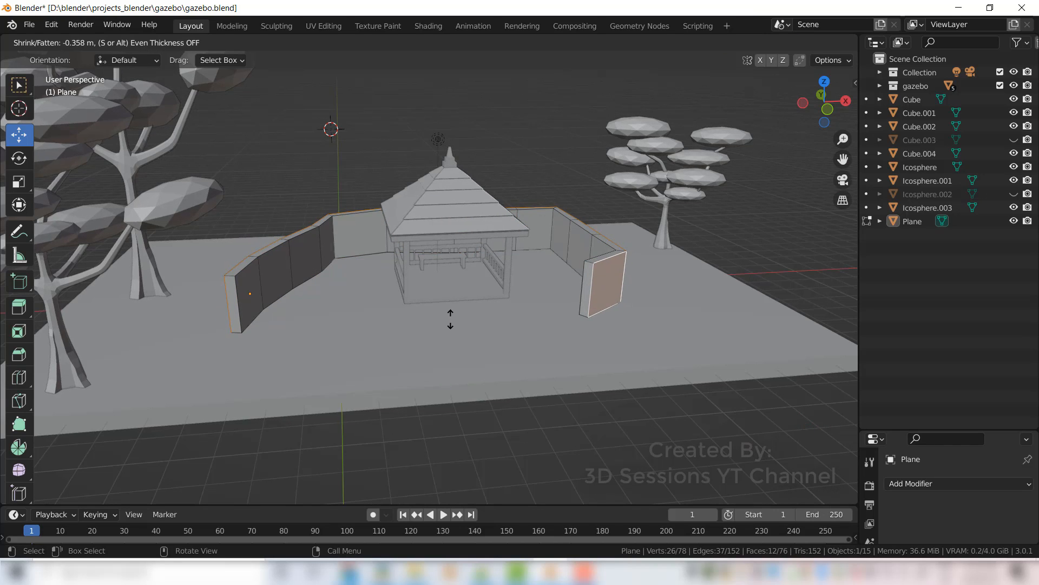
left_click(450, 318)
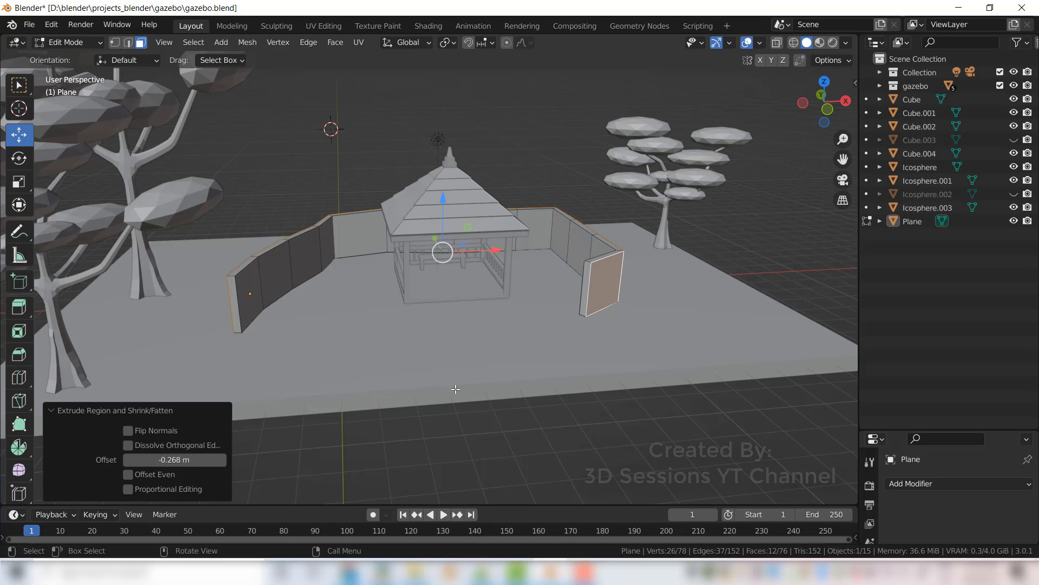
left_click(455, 412)
middle_click_drag(339, 362, 355, 378)
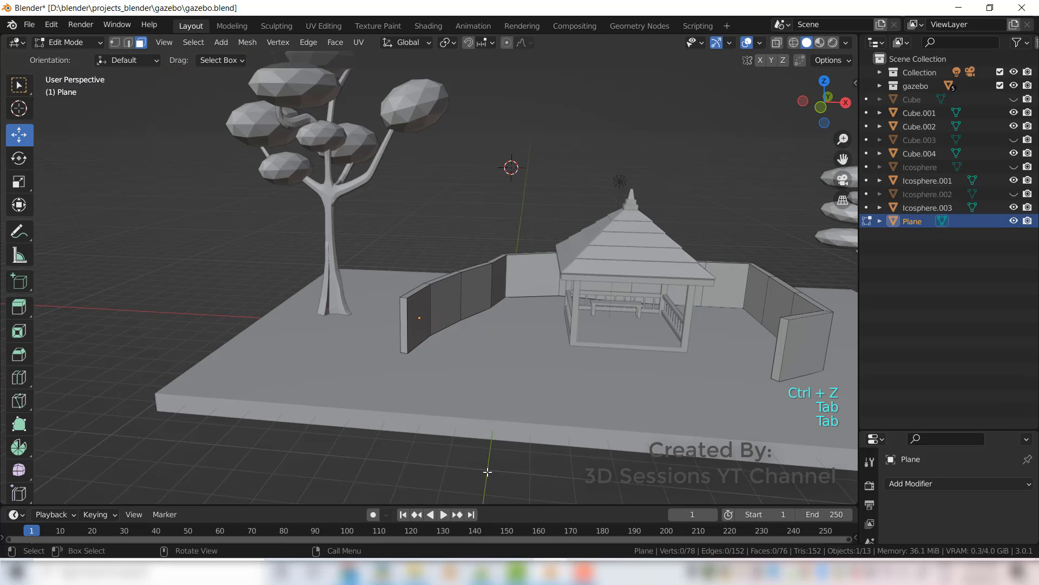
key("Tab")
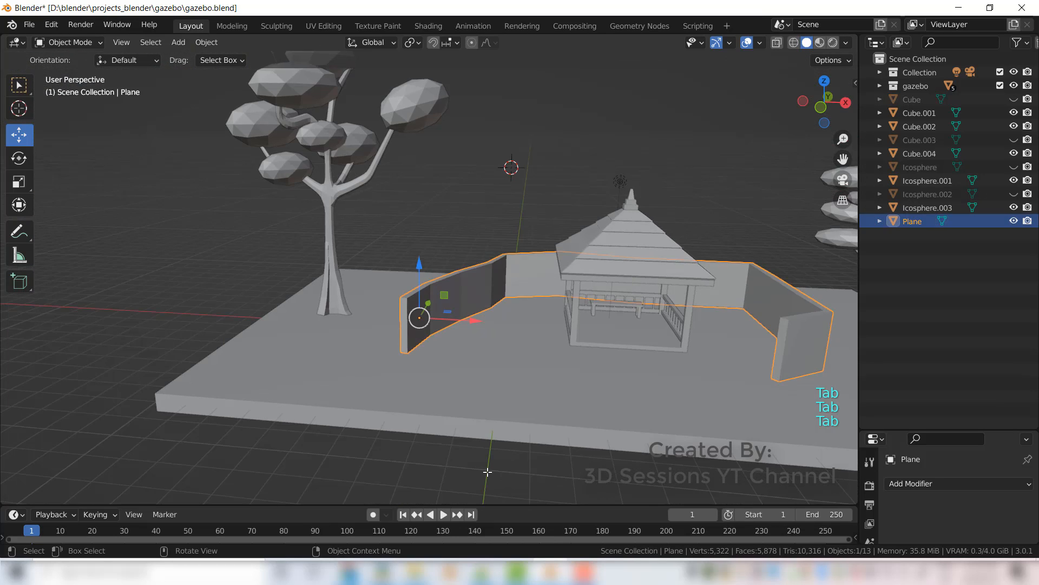
key("1")
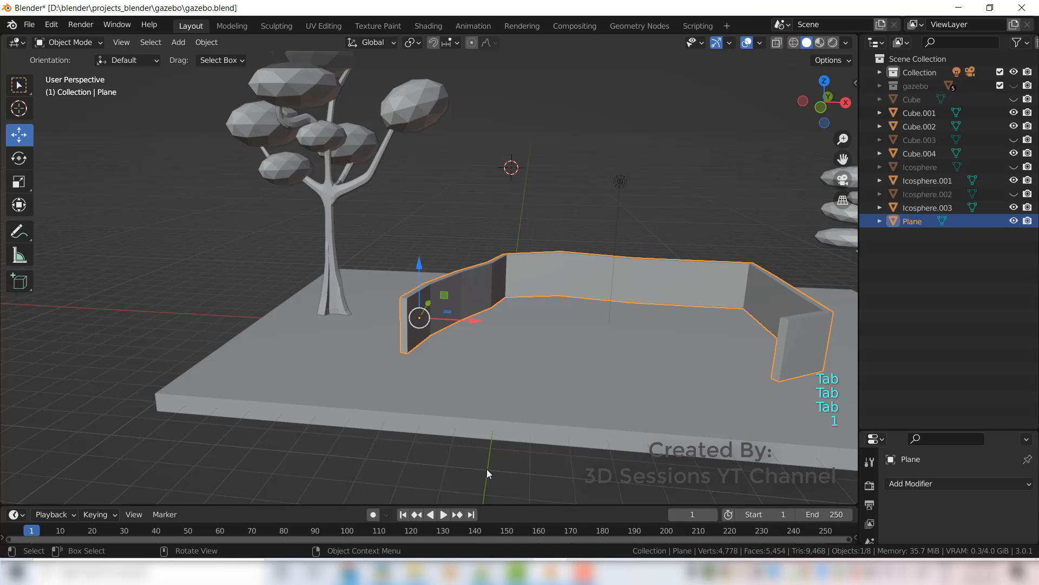
key("ctrl+z")
left_click(482, 456)
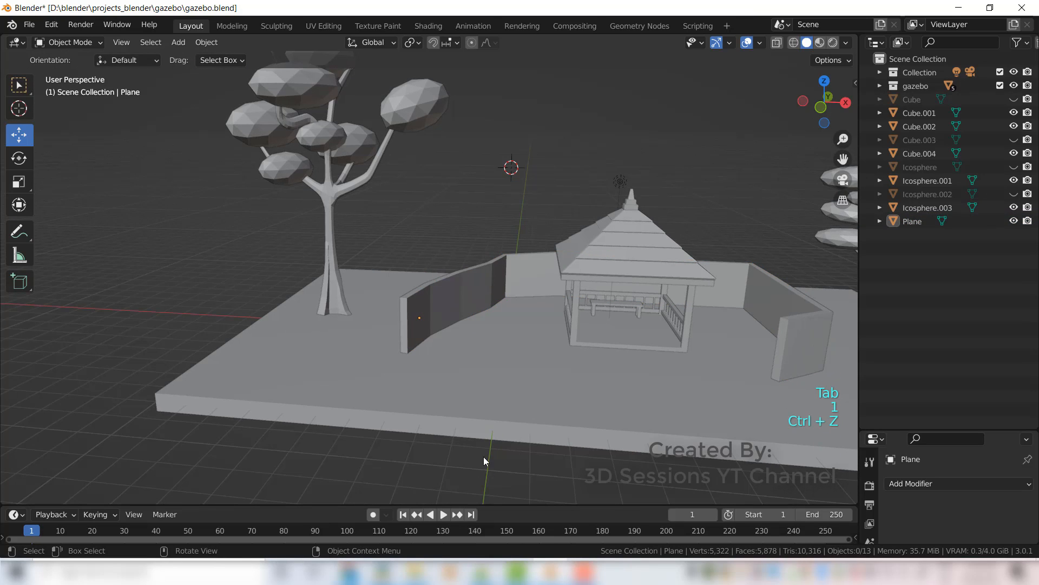
Step: Lower all the wall's top vertices along Z to roughly two-thirds of the wall height, and leave Edit Mode
left_click(439, 317)
key("Tab")
key("1")
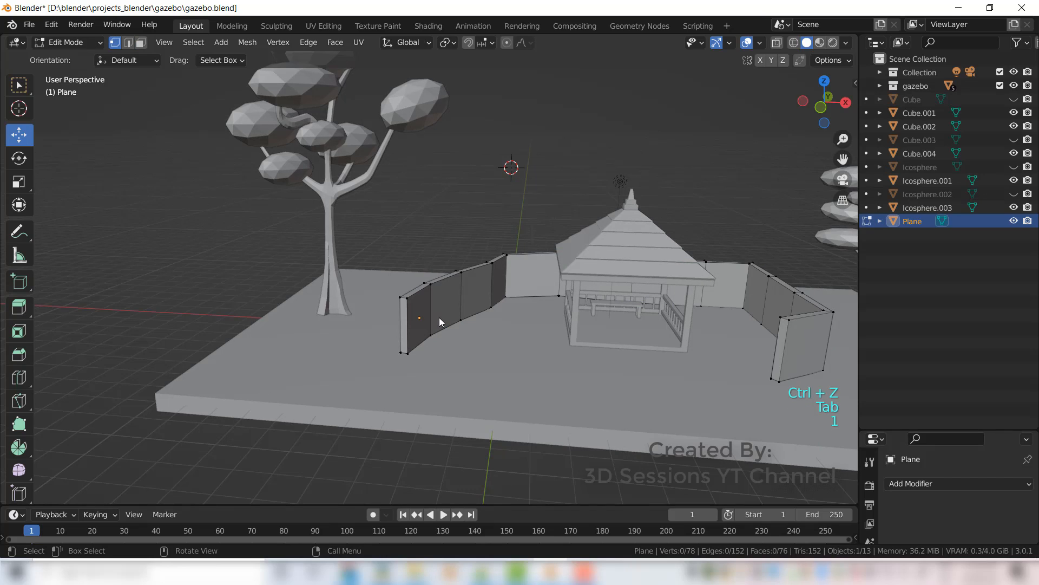
key("alt+z")
middle_click_drag(439, 318, 559, 330)
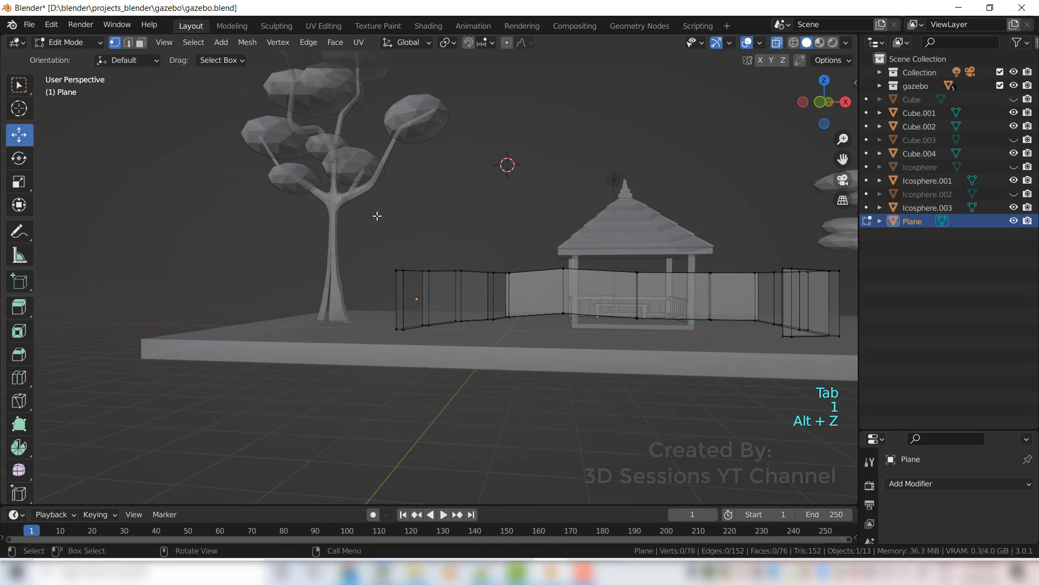
left_click_drag(365, 212, 866, 297, "shift")
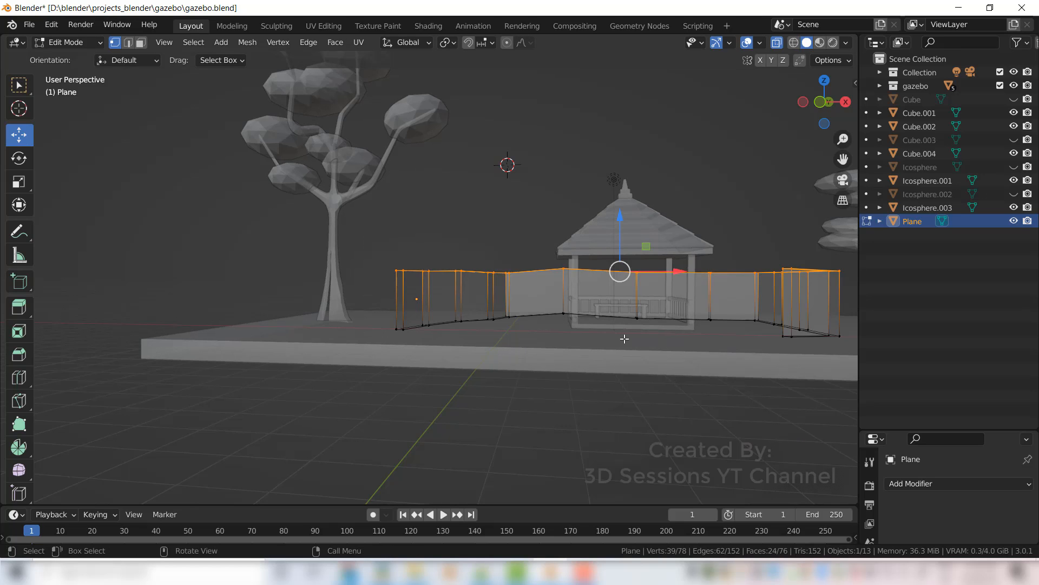
middle_click_drag(624, 337, 523, 308, "shift")
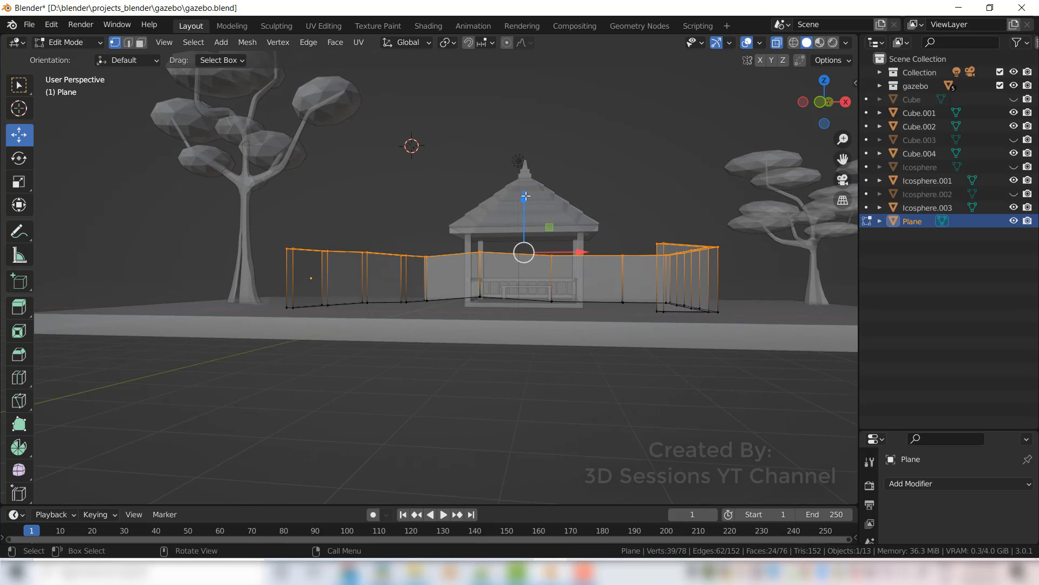
left_click_drag(524, 199, 520, 216)
key("Tab")
key("alt+z")
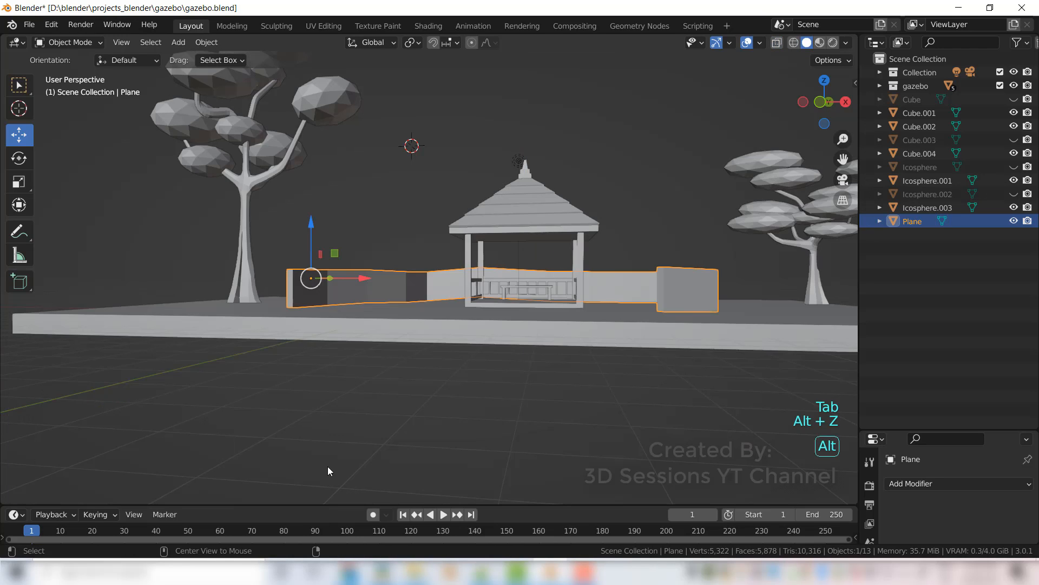
middle_click_drag(327, 467, 339, 491)
left_click(382, 464)
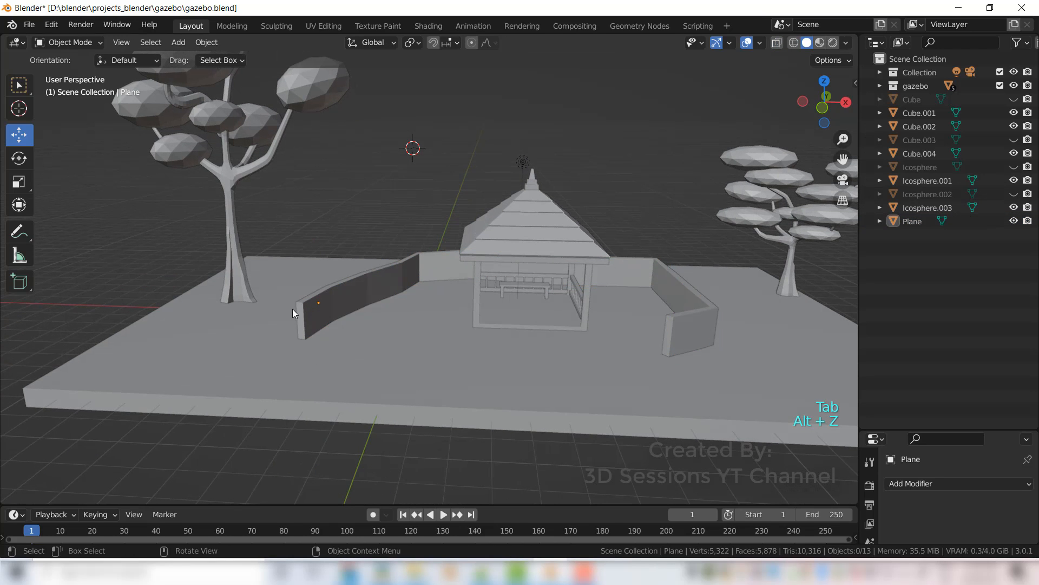
Step: Add two evenly spaced horizontal loop cuts around the whole wall, without sliding them
key("Tab")
scroll(300, 340, "up", 2)
middle_click_drag(373, 395, 348, 389)
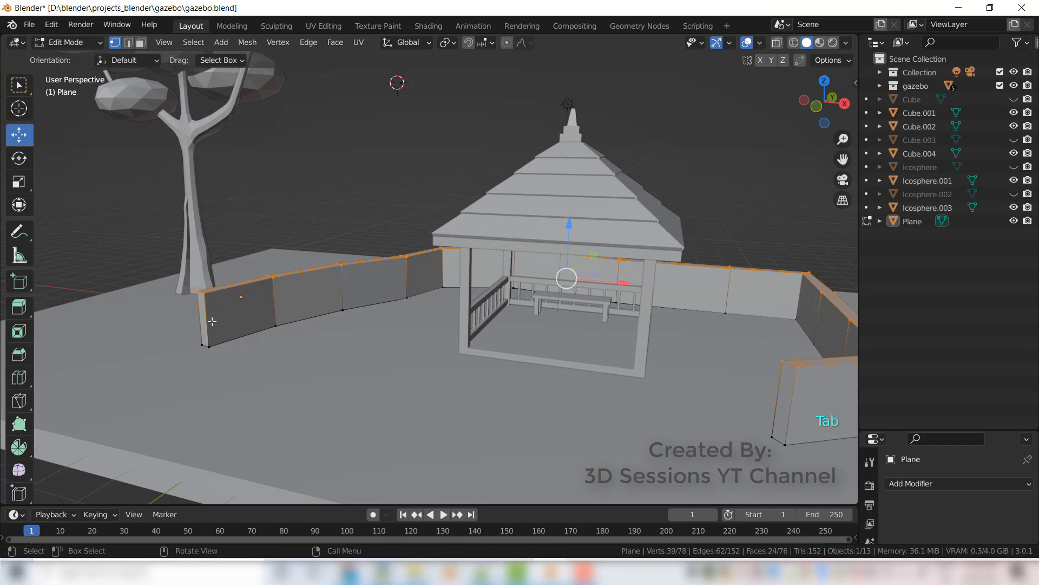
key("ctrl+r")
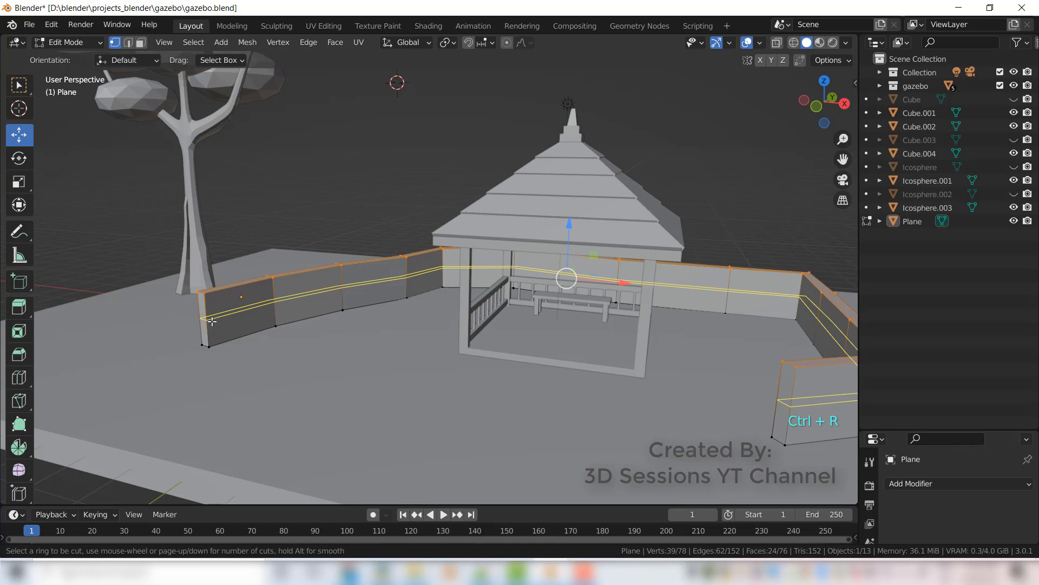
scroll(212, 321, "up", 1)
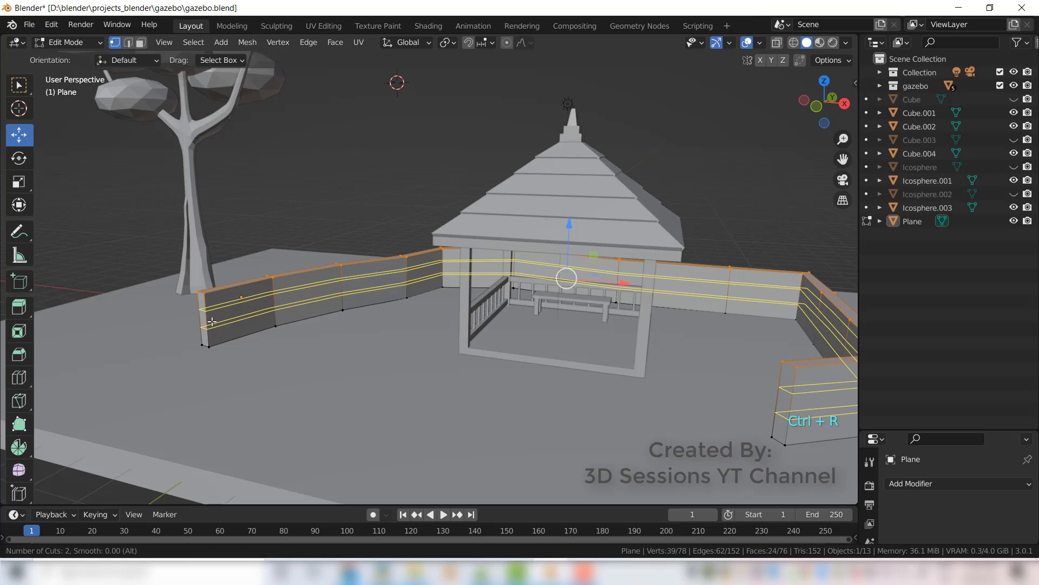
left_click(211, 321)
right_click(225, 354)
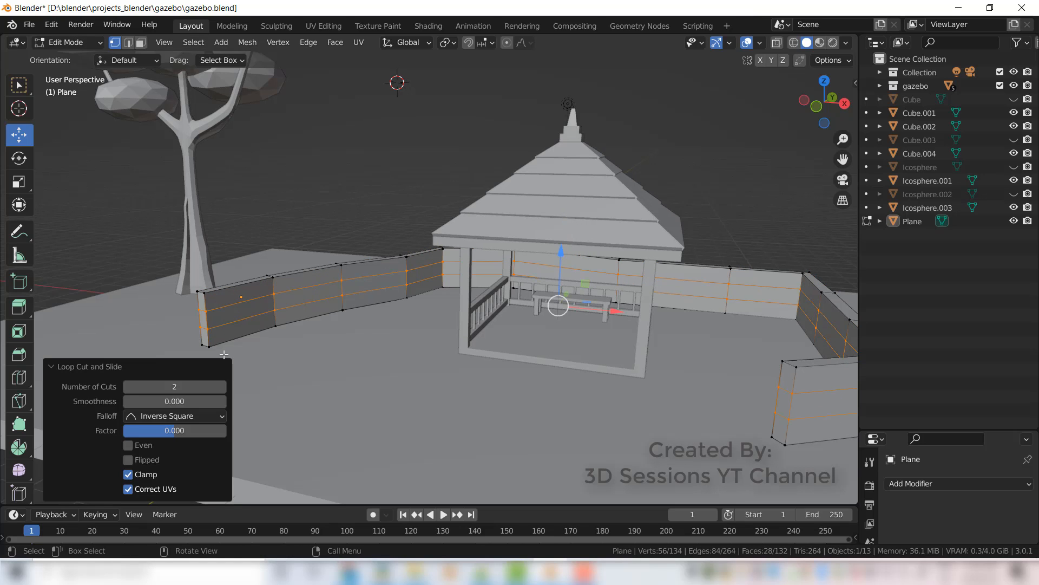
Step: Delete the faces of the wall's middle band to split it into an upper and a lower rail
key("3")
left_click(265, 399)
key("3")
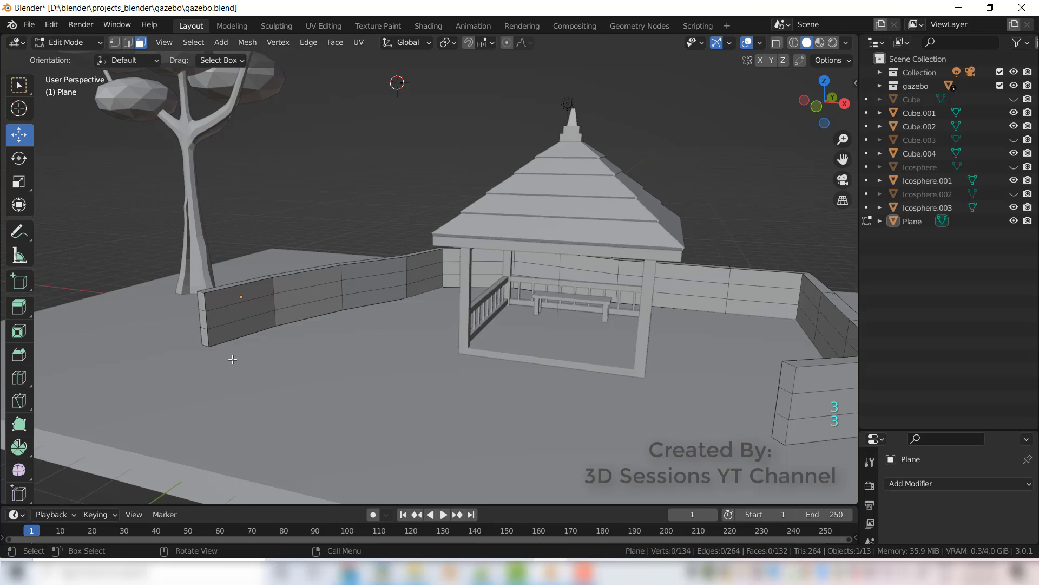
key("alt")
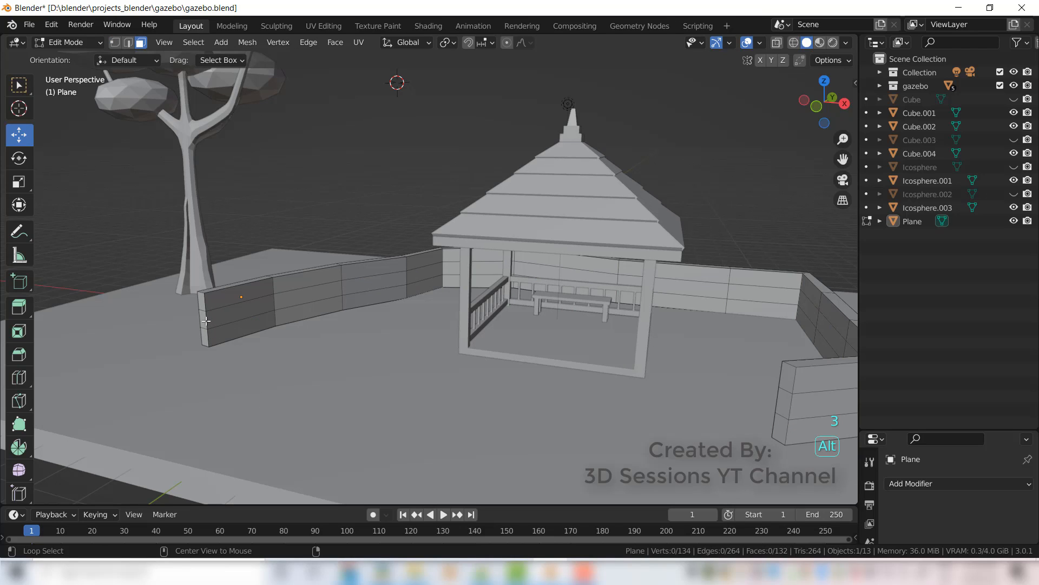
left_click(206, 320, "alt")
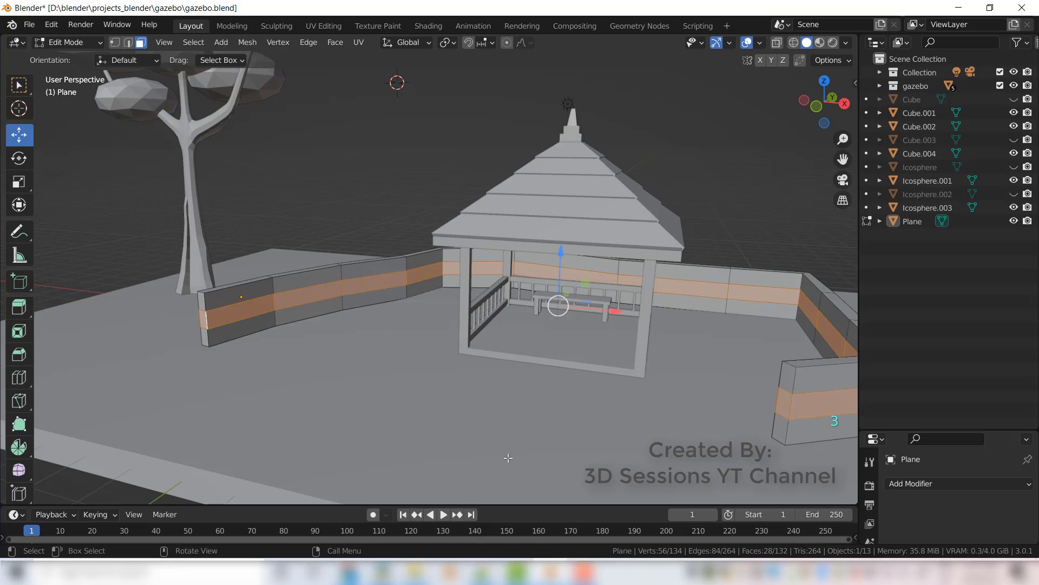
key("x")
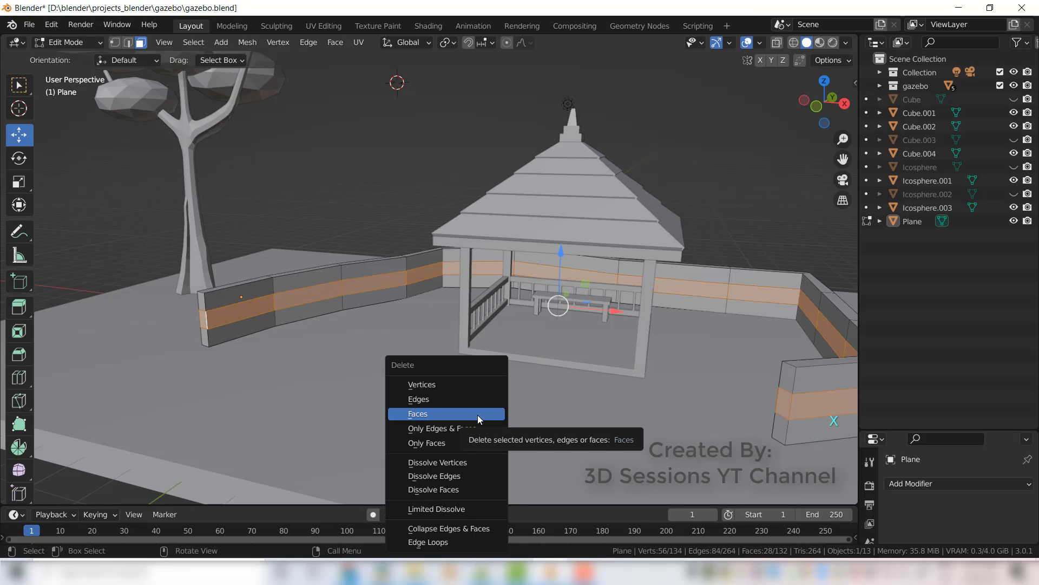
left_click(477, 415)
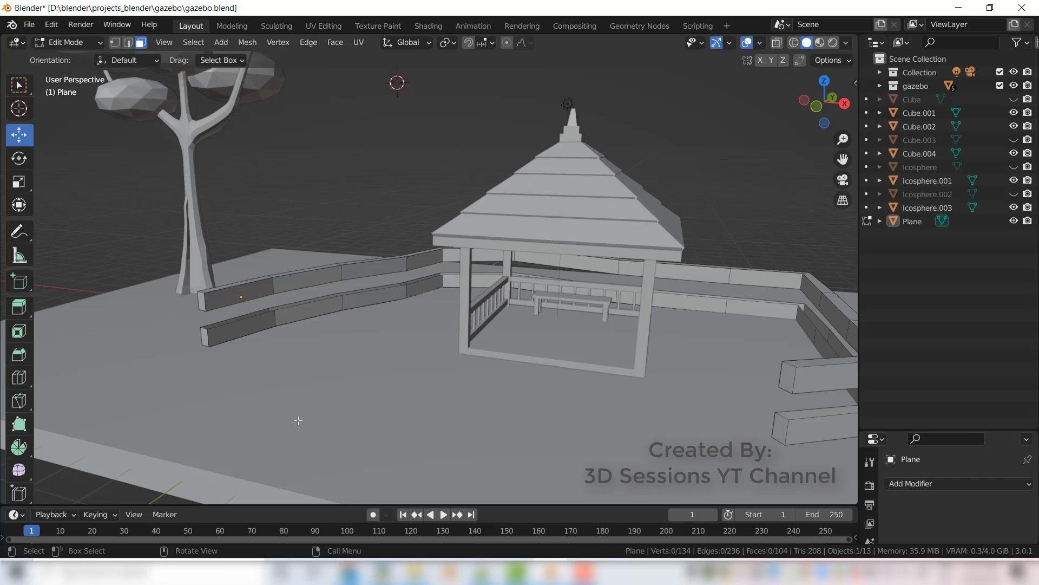
Step: Switch to edge selection, leave Edit Mode and hide the ground slab Cube.001 to reach the wall from below
key("2")
middle_click_drag(302, 378, 314, 352)
scroll(346, 341, "up", 3)
key("Tab")
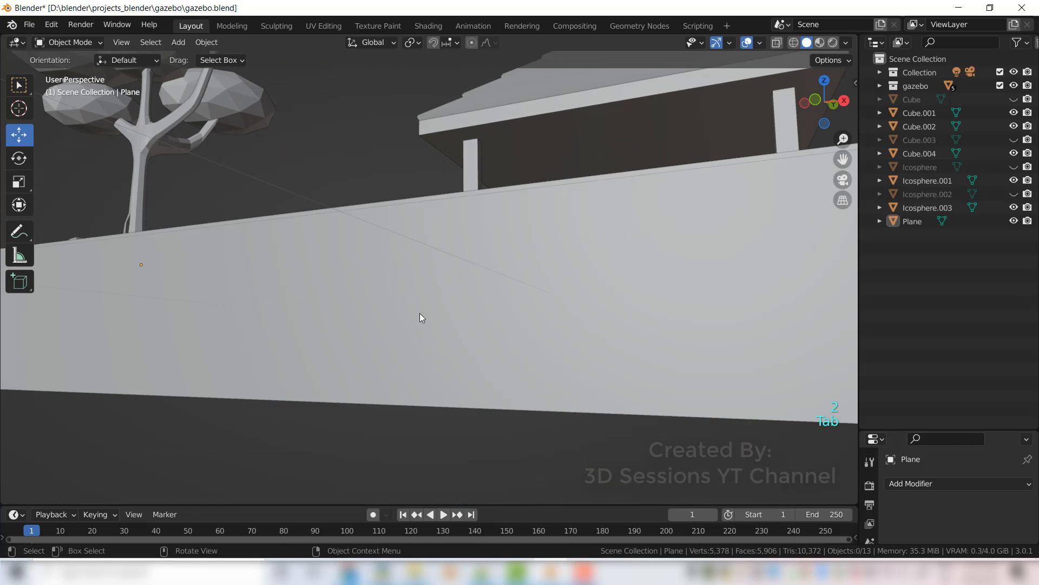
left_click(420, 313)
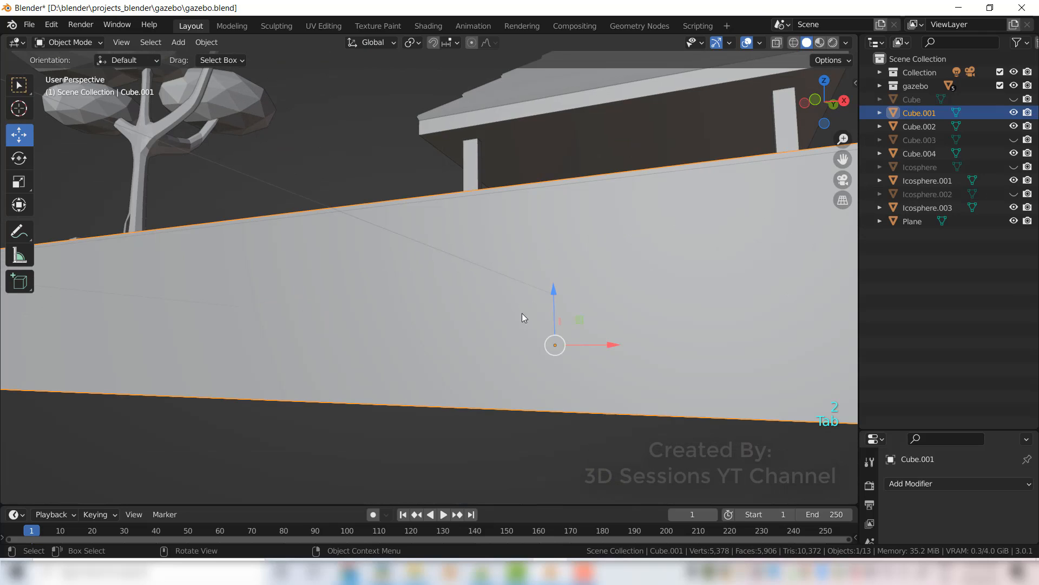
left_click(1013, 115)
Step: Reopen the wall for editing and fill the upper rail's open underside and the lower rail's open top with faces
key("Tab")
left_click(229, 270)
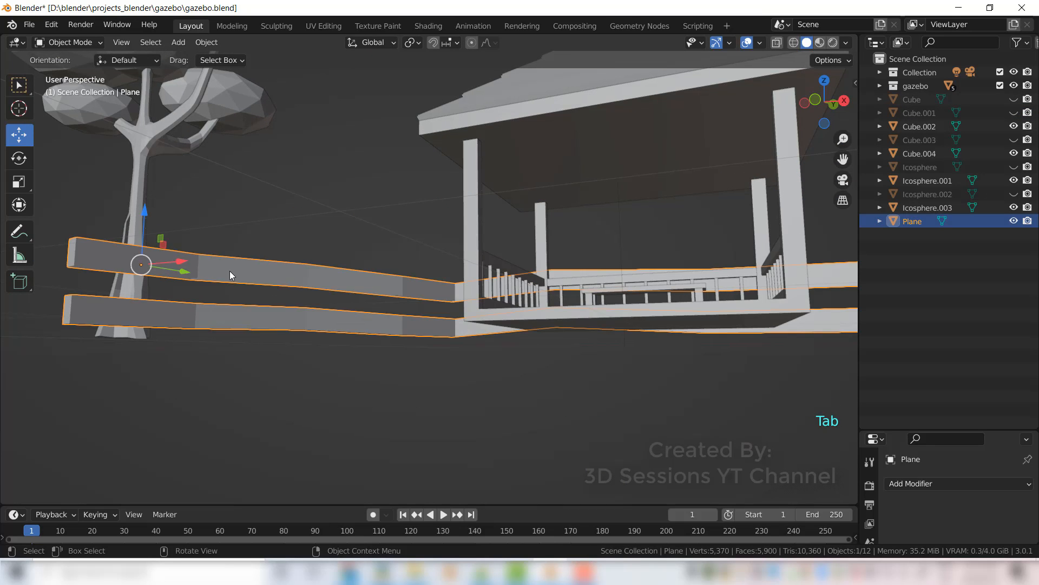
key("Tab")
middle_click_drag(250, 343, 263, 279)
left_click(268, 295, "alt")
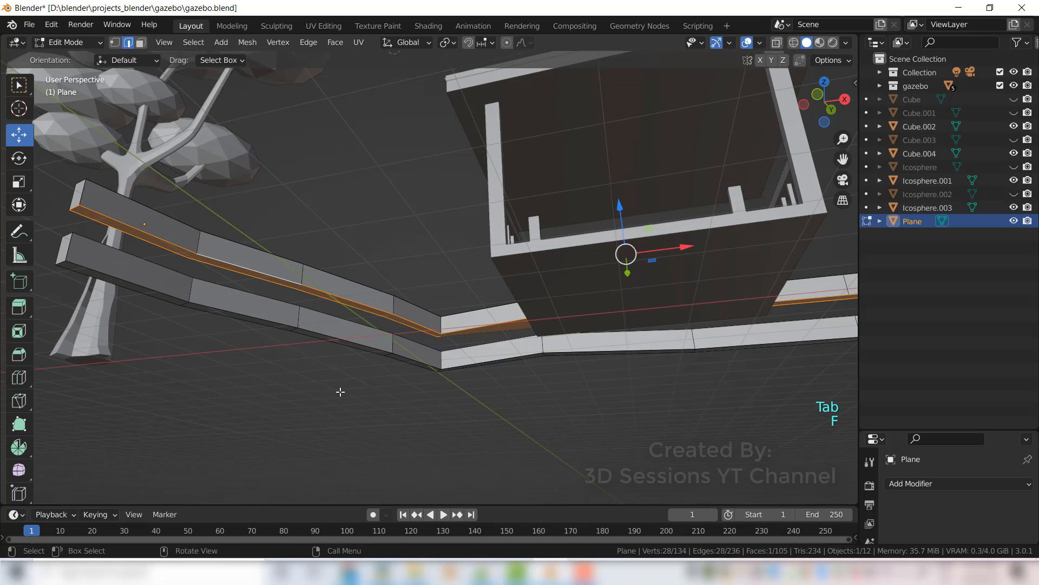
key("f")
middle_click_drag(332, 362, 271, 353)
left_click(267, 309, "alt")
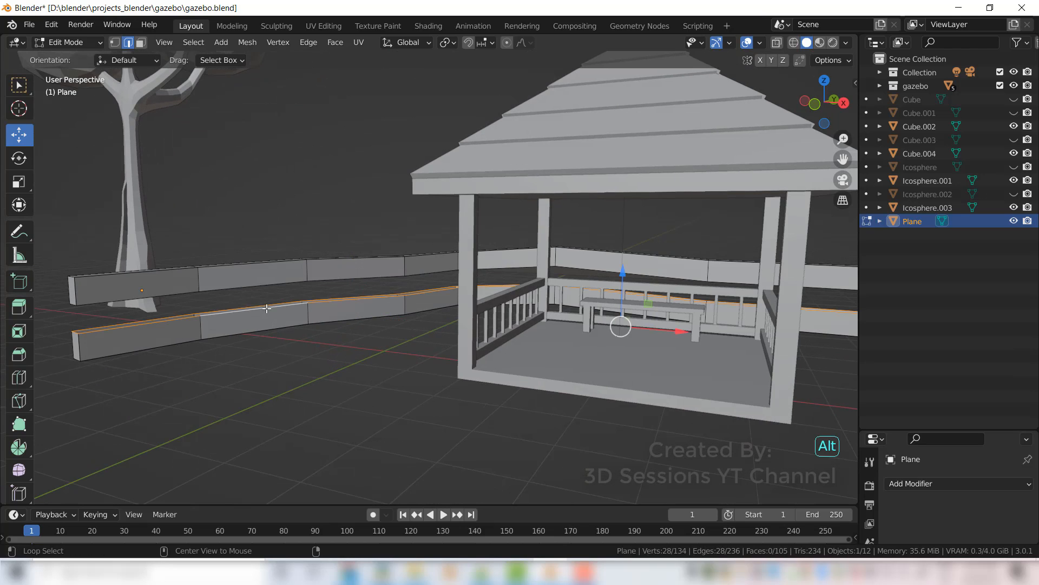
key("f")
left_click(379, 470)
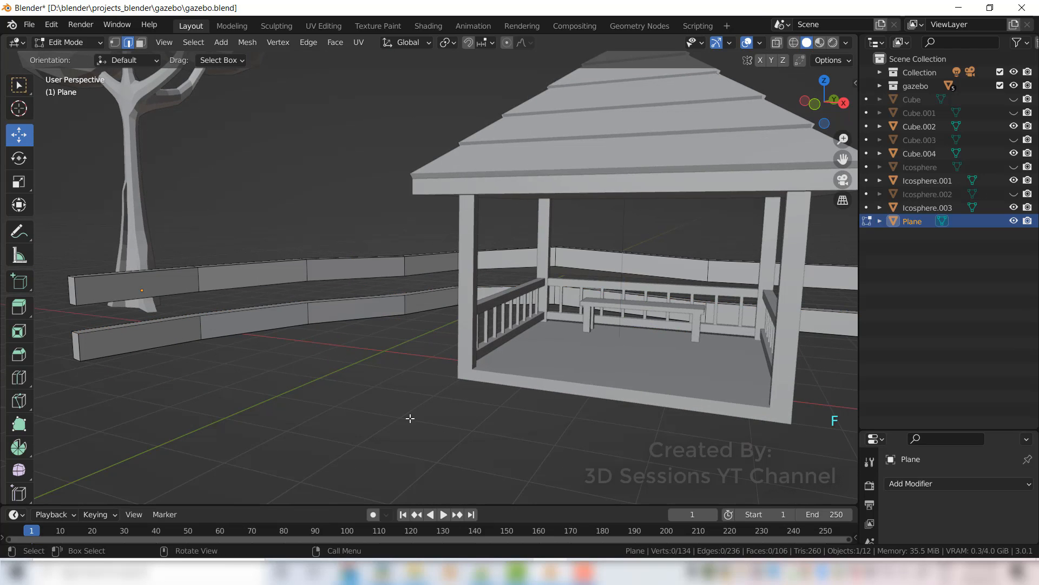
mouse_move(411, 419)
middle_mouse_down()
mouse_move(403, 412)
mouse_move(425, 417)
middle_mouse_up()
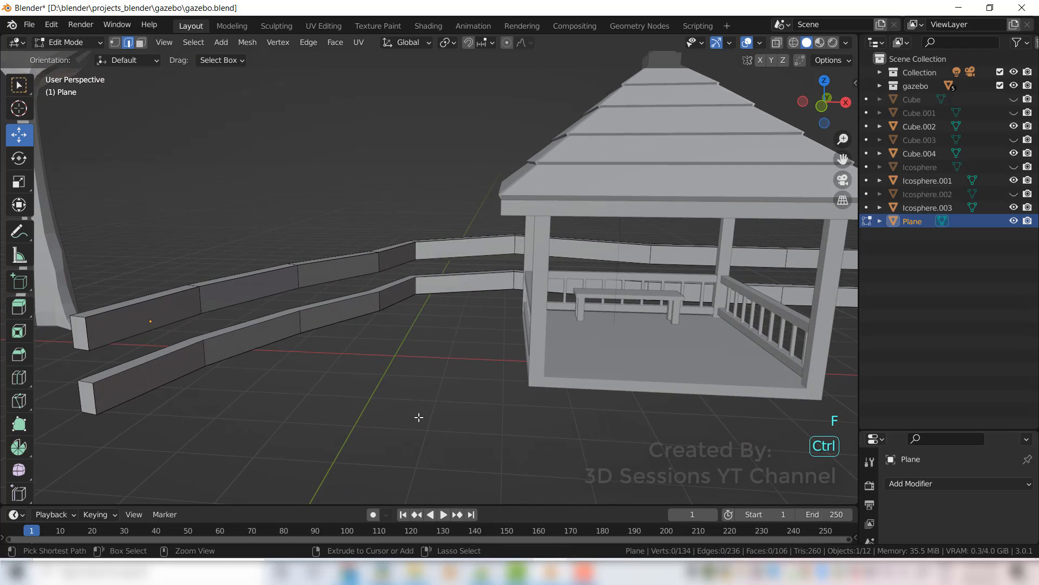
Step: Save the file, leave Edit Mode and add a 2 m cube as the start of a fence post
key("ctrl+s")
middle_click_drag(364, 328, 381, 388)
scroll(471, 385, "up", 1)
key("Tab")
key("shift+a")
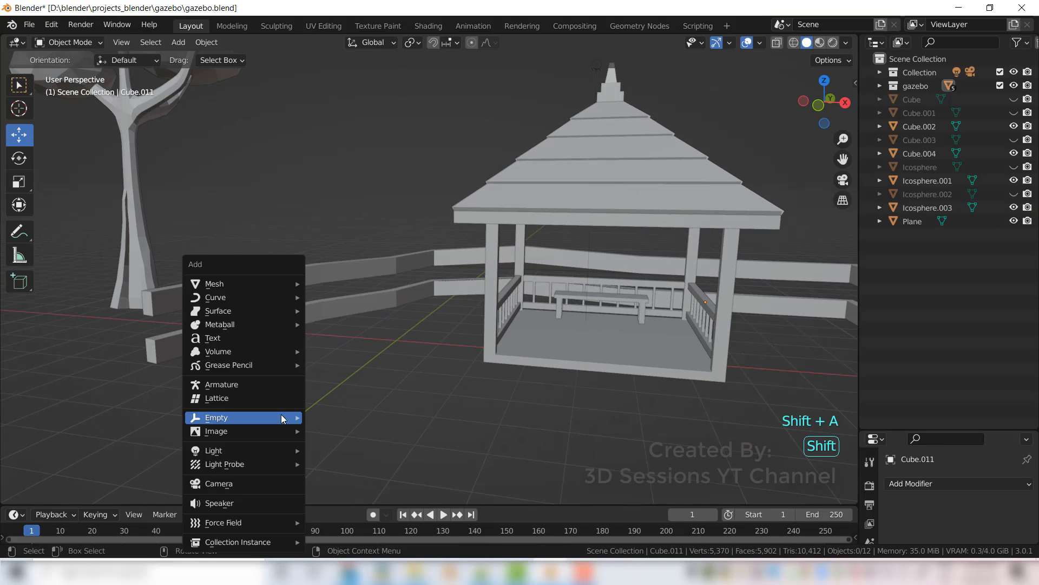
mouse_move(247, 283)
left_click(341, 297)
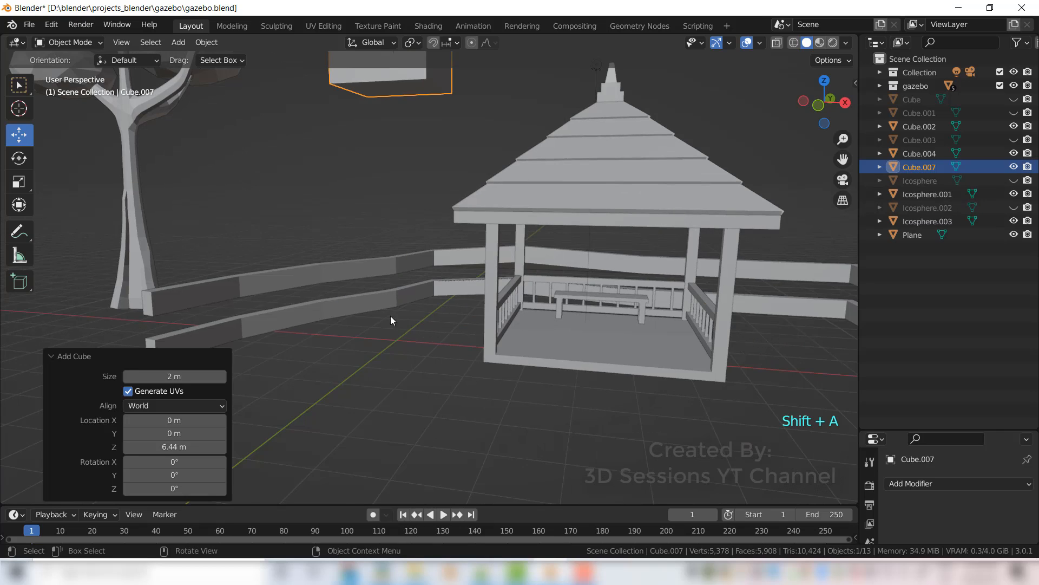
Step: Scale the new cube uniformly to about 0.268 and lower it along Z to the height of the lower rail
scroll(390, 325, "down", 4)
key("grave")
left_click(290, 296)
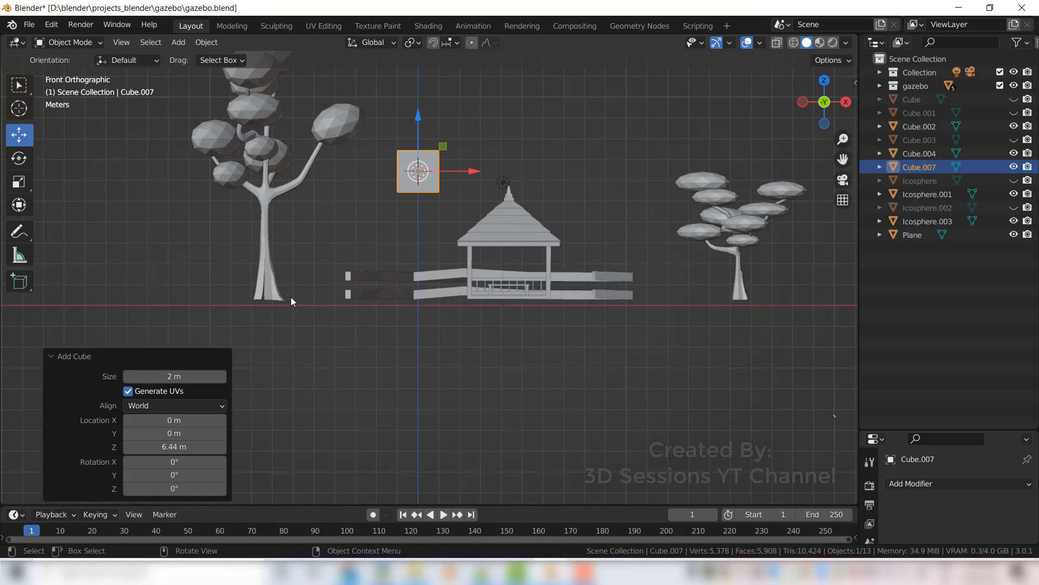
key("s")
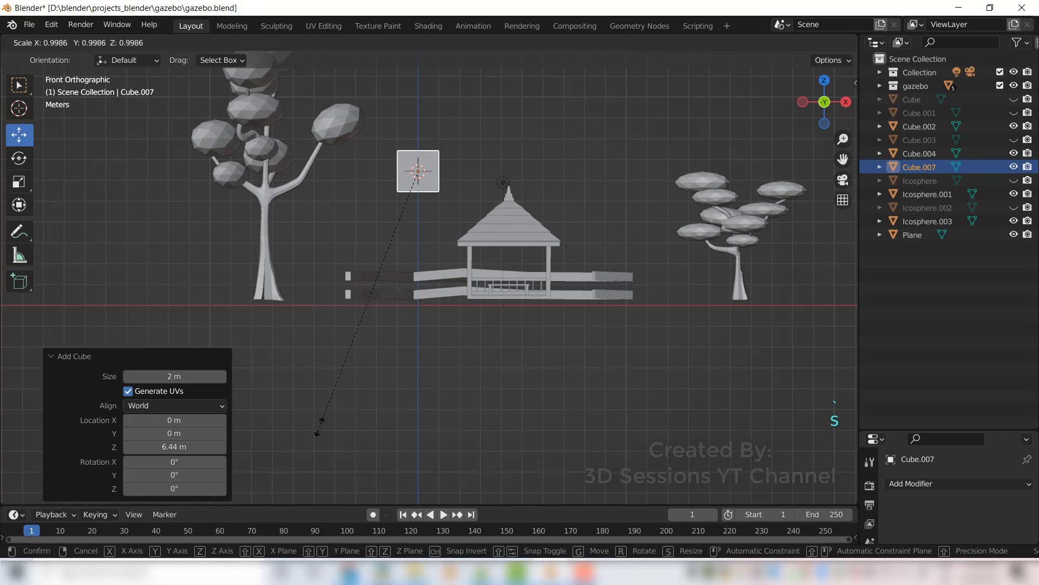
left_click(404, 245)
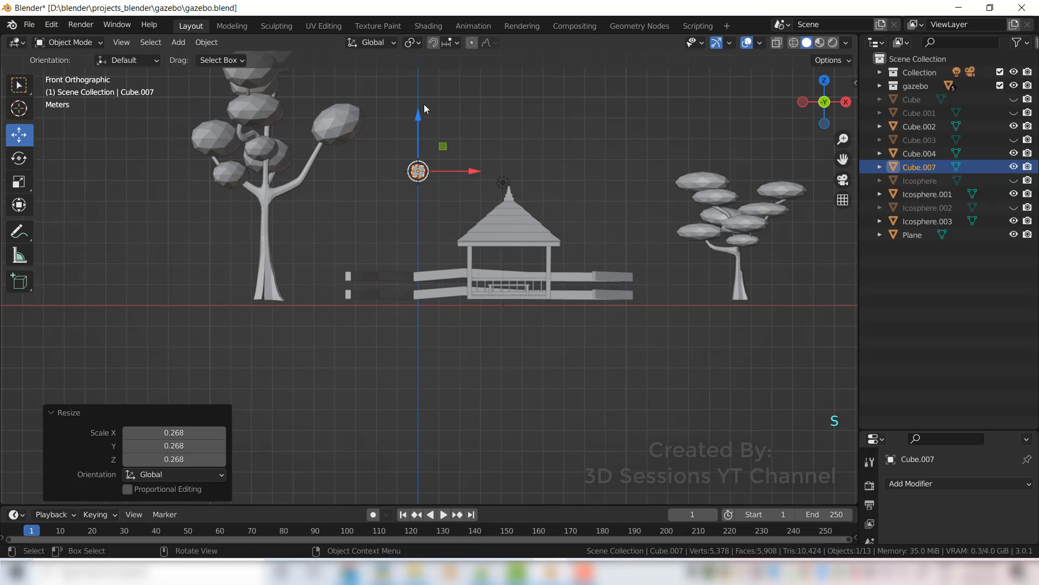
left_click_drag(418, 113, 418, 240)
scroll(388, 386, "up", 4)
scroll(387, 381, "up", 1)
left_click_drag(403, 276, 402, 258)
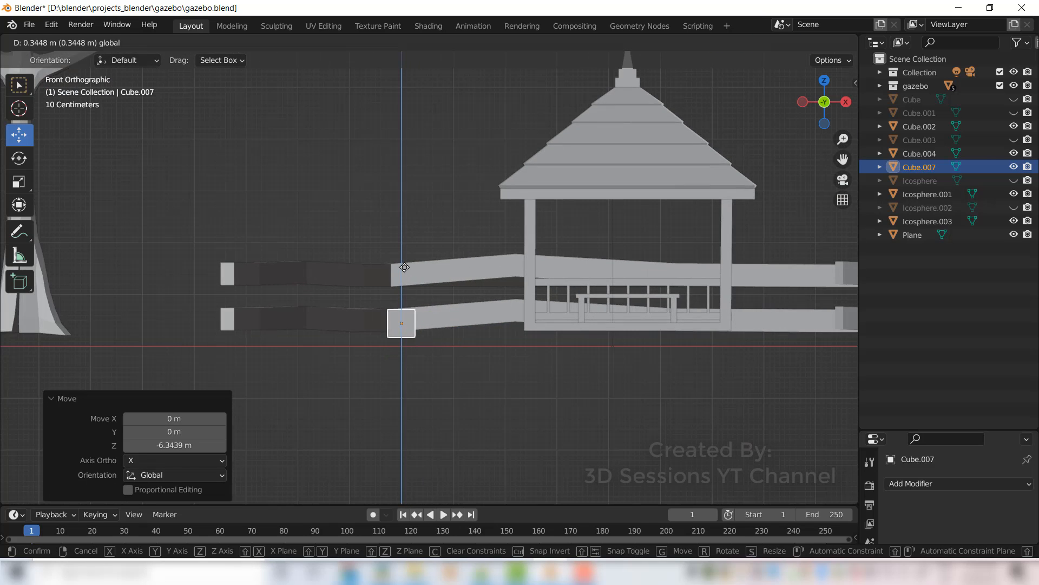
Step: Move the cube onto the rails near the fence's free end by the tall tree and scale it to about 0.623 along X
key("grave")
left_click(432, 163)
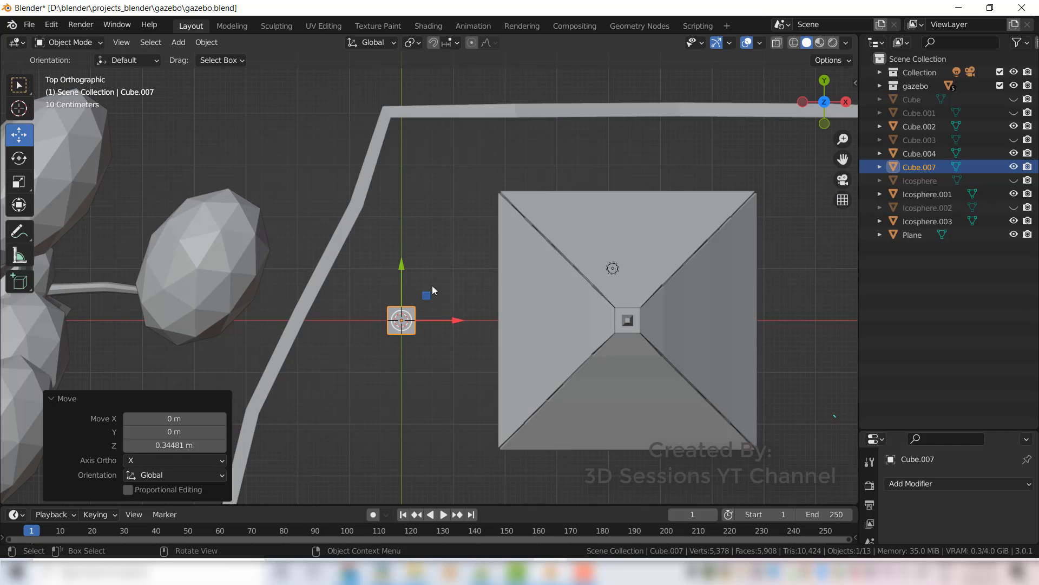
left_click_drag(453, 319, 316, 389)
scroll(341, 370, "down", 3)
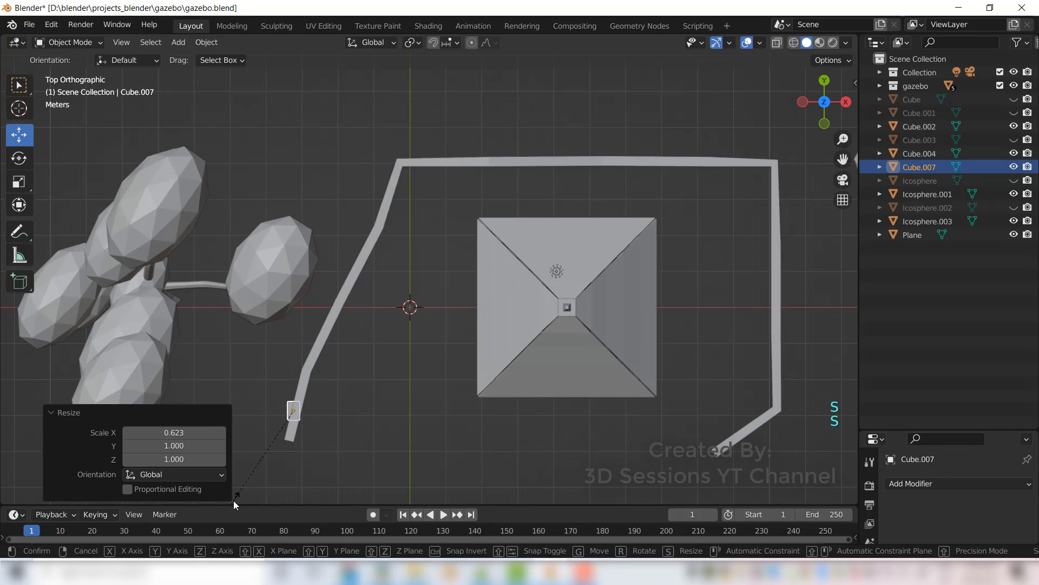
Step: Scale the cube to about 0.568 along Y and about 0.893 along X to get the post's cross-section
key("s")
key("y")
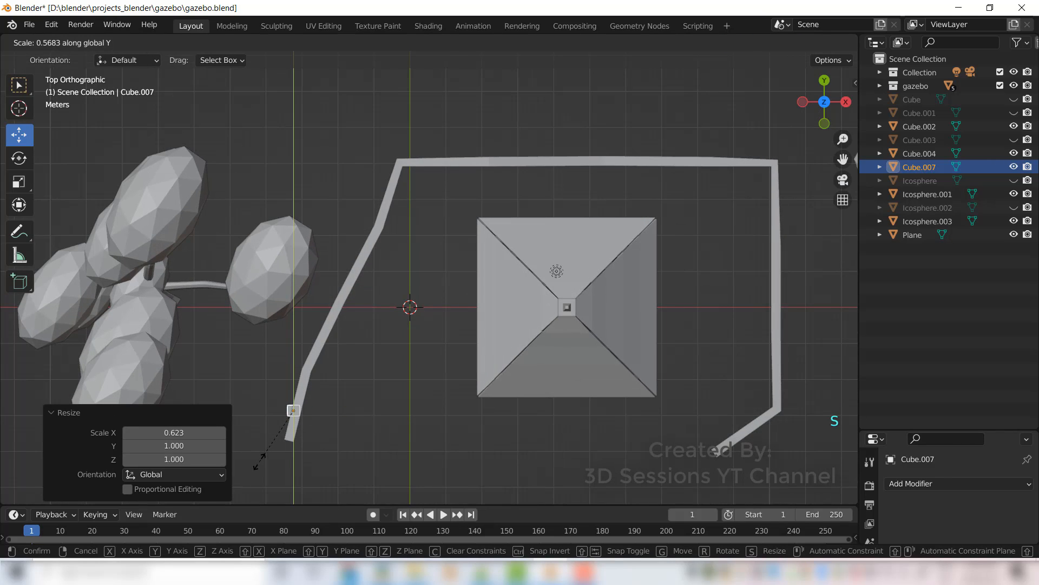
left_click(328, 463)
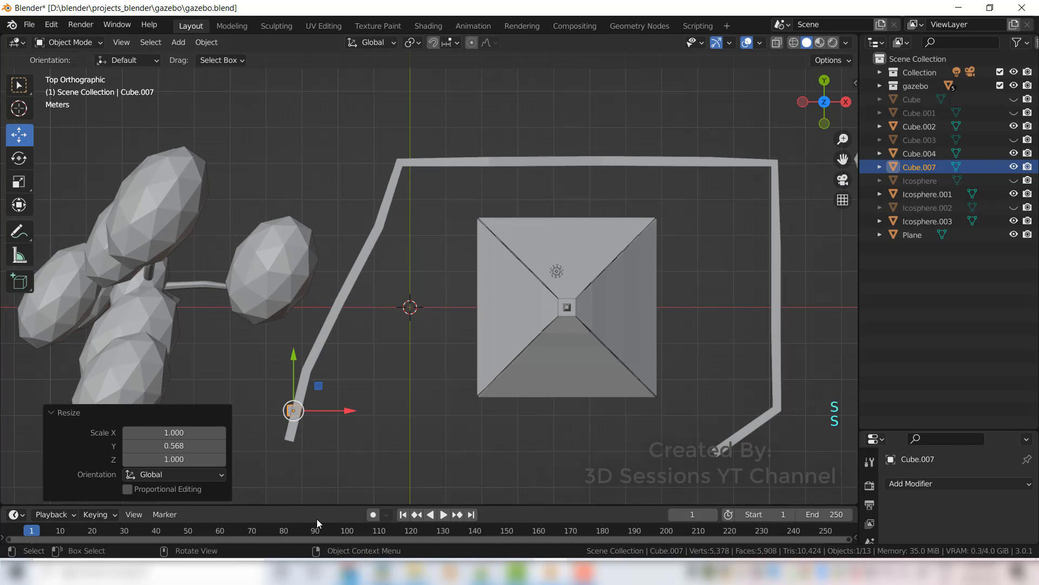
key("x")
key("s")
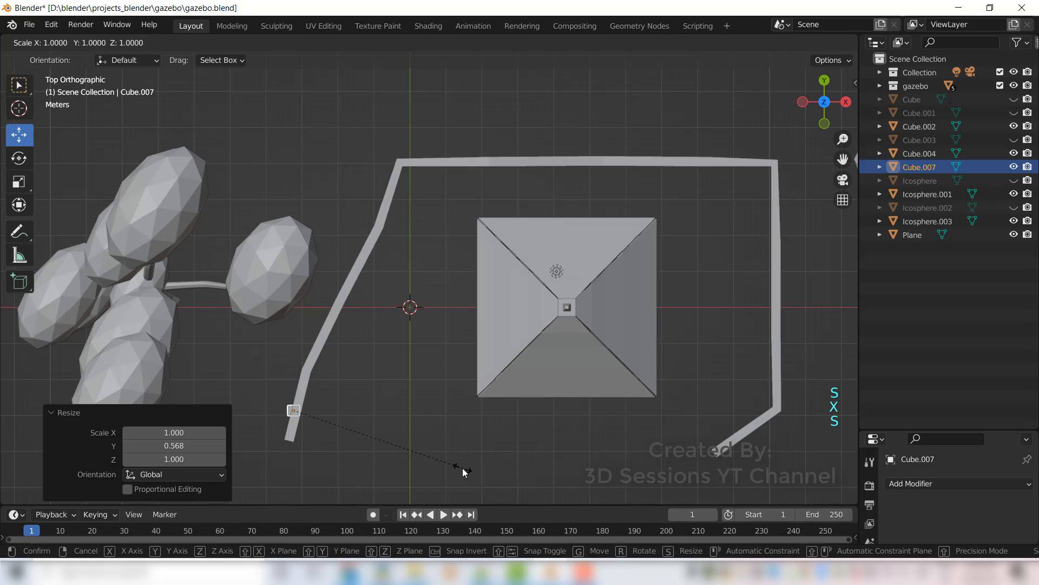
key("x")
left_click(442, 467)
Step: Rotate the cube about -13.3° around Z to line it up with the rails
left_click(18, 160)
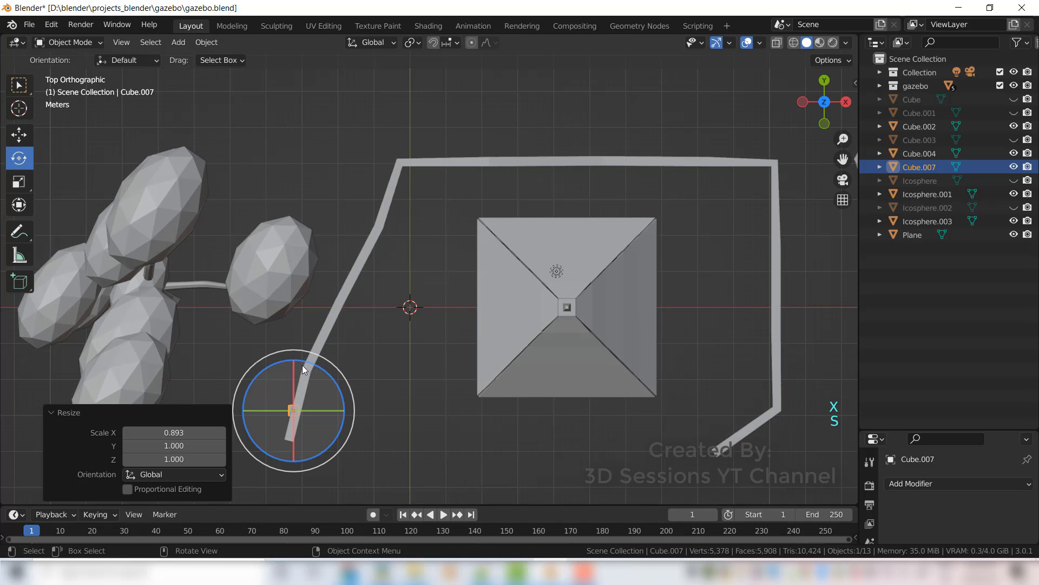
left_click_drag(310, 363, 331, 378)
key("grave")
left_click(226, 383)
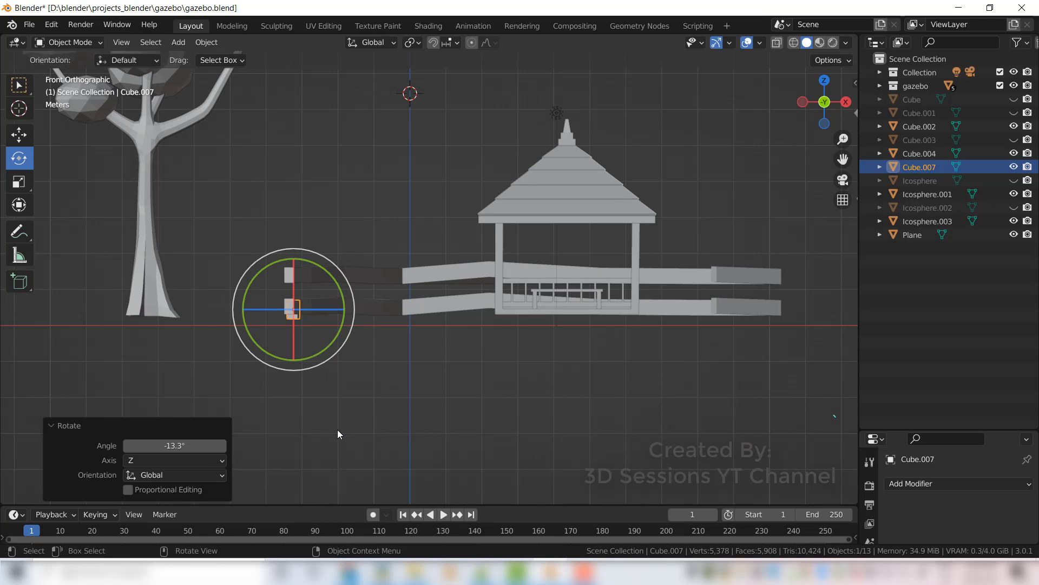
left_click(421, 444)
key("KP_0")
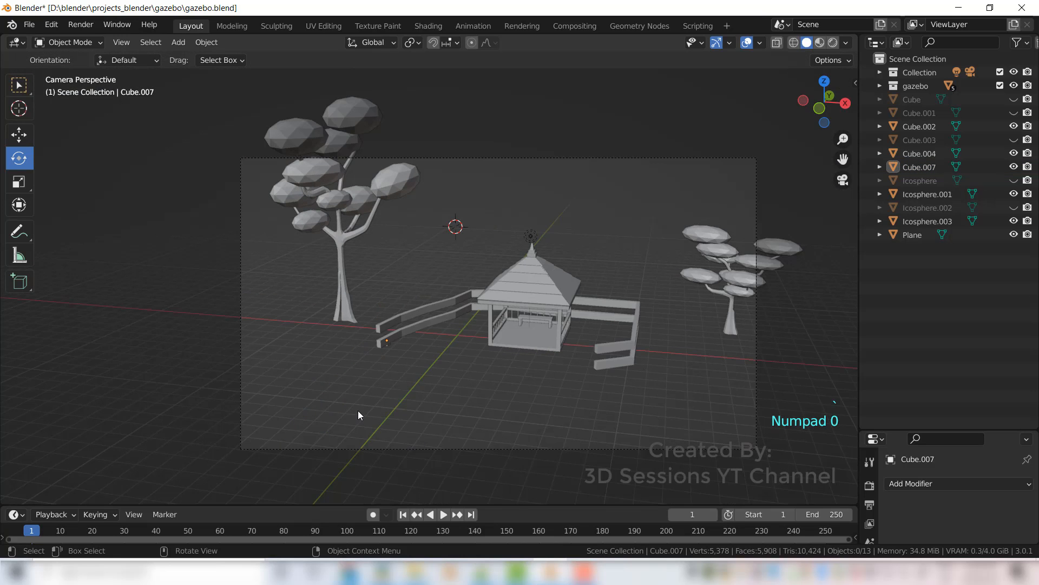
Step: Stretch the cube to about 3.387 along Z and raise it about 0.41 m so the post spans both rails
scroll(358, 411, "up", 3)
left_click(360, 397)
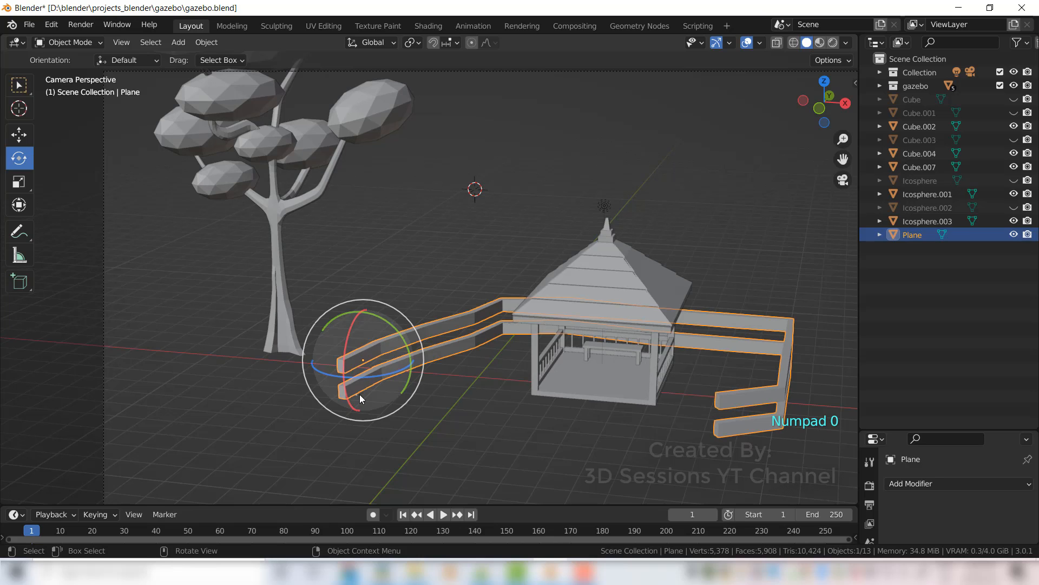
left_click(19, 134)
middle_click_drag(387, 419, 443, 385)
scroll(443, 380, "up", 4)
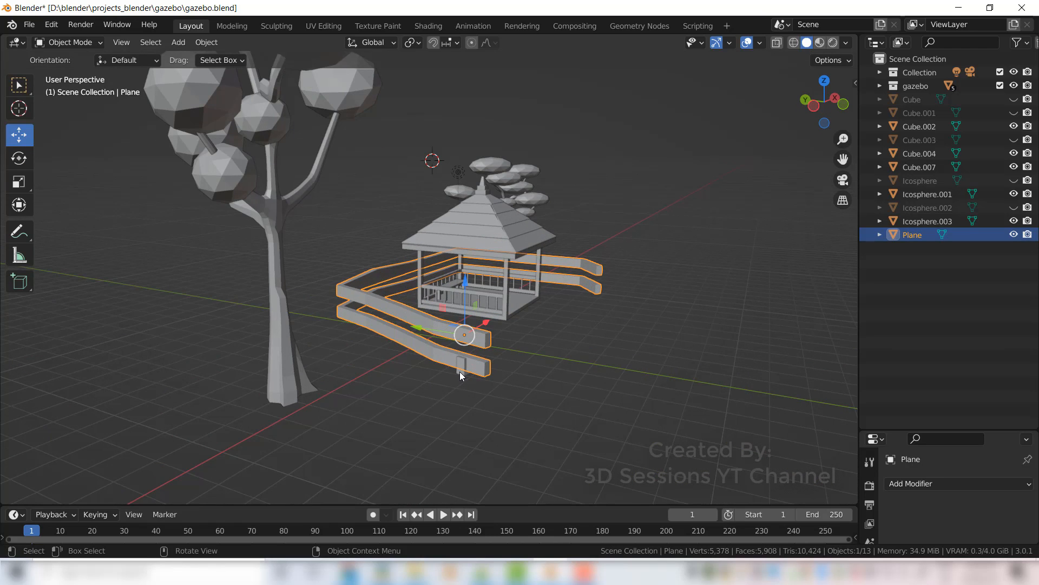
left_click(460, 373)
key("s")
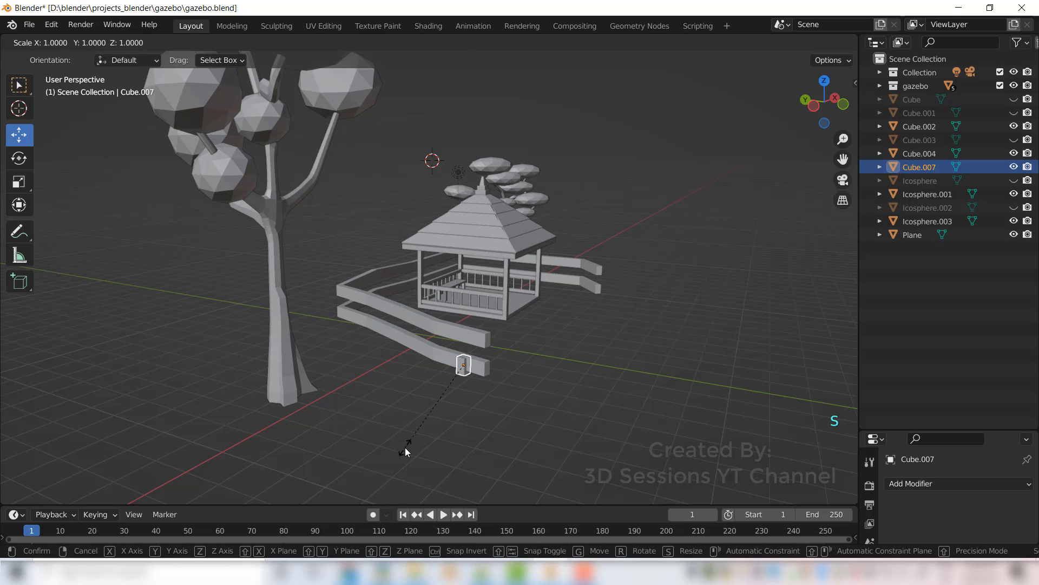
key("z")
left_click(468, 294)
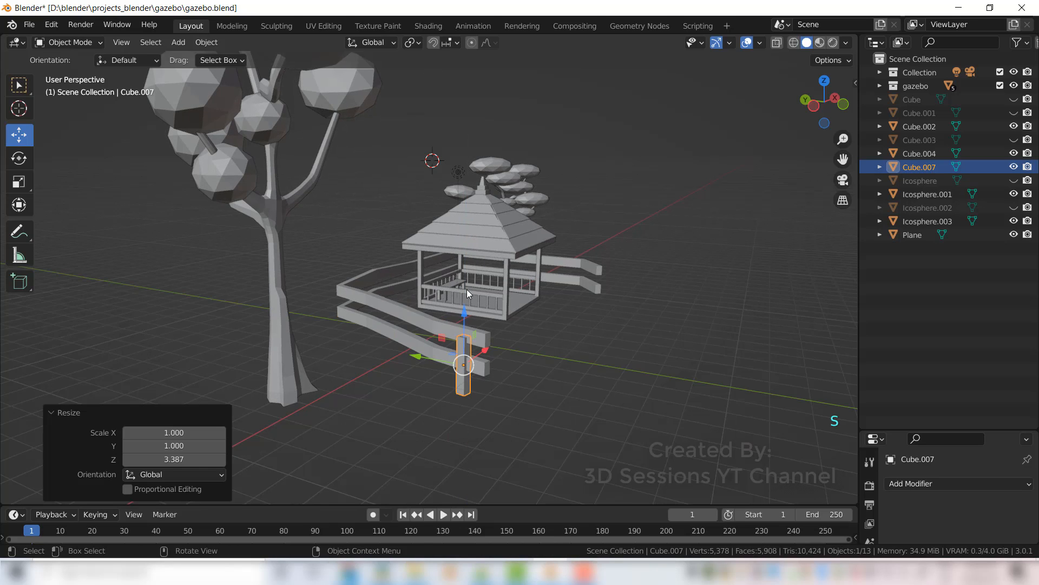
left_click_drag(463, 313, 466, 296)
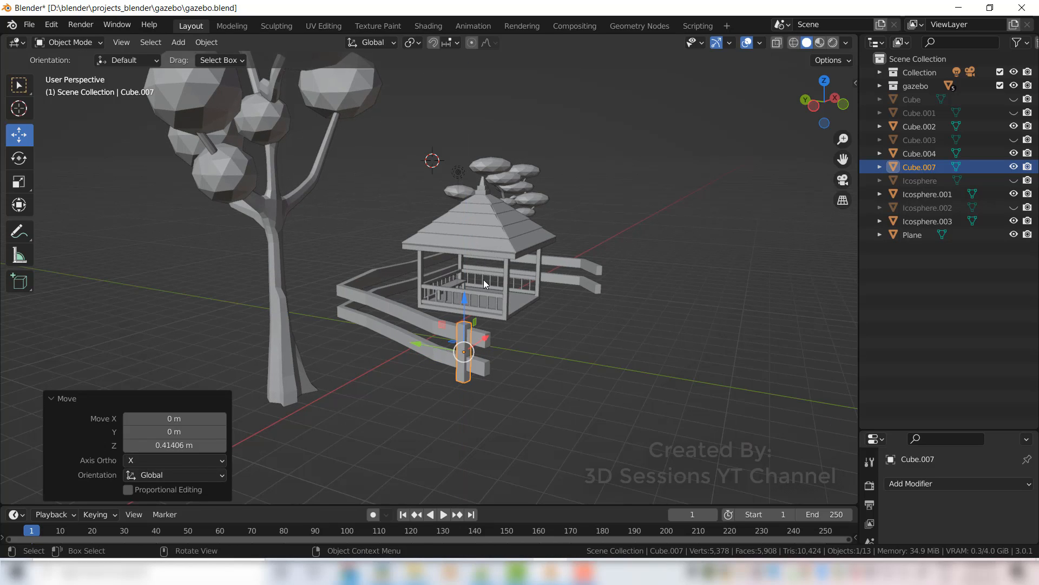
Step: Select the post together with the fence rails and isolate them in local view
key("KP_0")
left_click(415, 400)
middle_click_drag(276, 432, 257, 444)
scroll(311, 357, "up", 2)
scroll(312, 362, "up", 5)
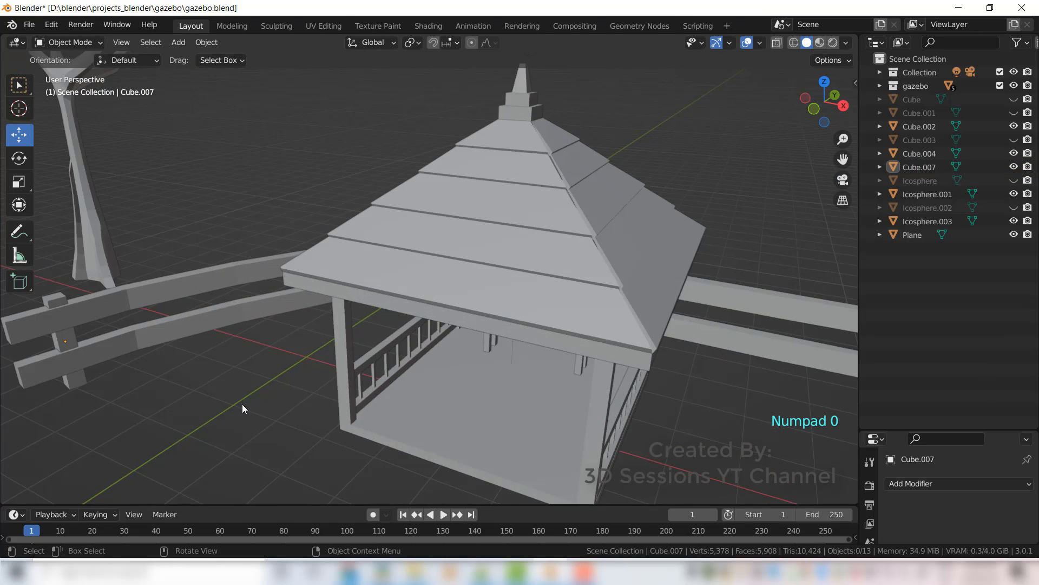
middle_click_drag(242, 405, 229, 378)
left_click(118, 310)
middle_click_drag(118, 310, 163, 307)
left_click_drag(109, 405, 113, 407)
key("KP_7")
scroll(325, 416, "down", 1)
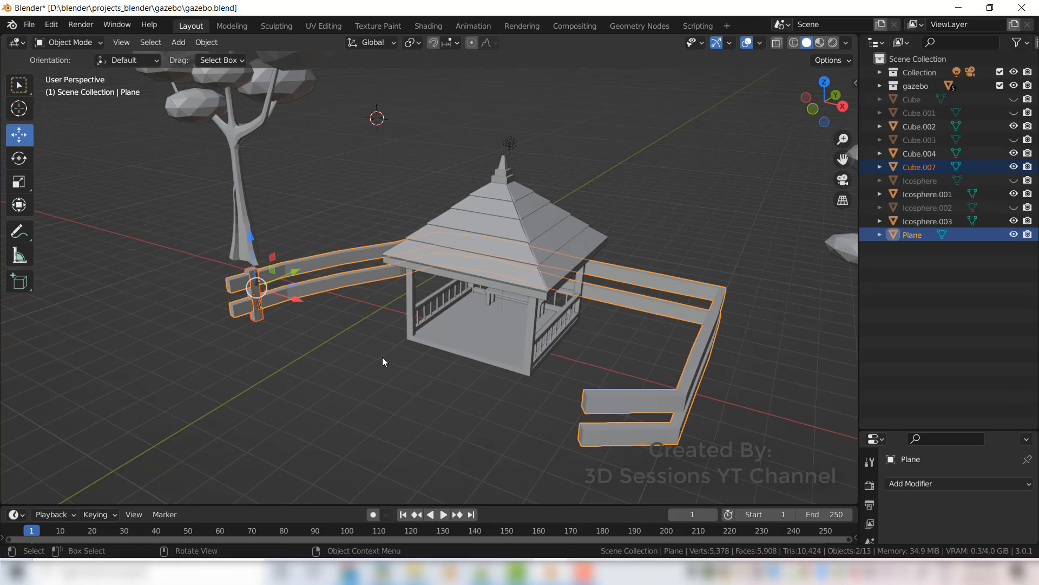
key("KP_Divide")
Step: Save the file and place a duplicate of the post at the first bend of the rails
left_click(359, 305)
left_click(267, 292)
key("ctrl+s")
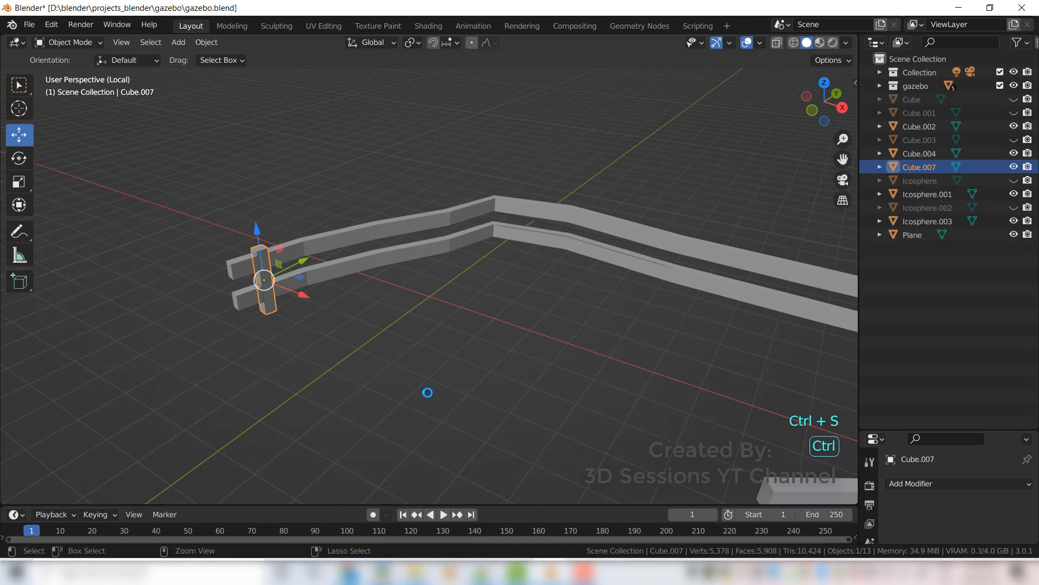
key("KP_7")
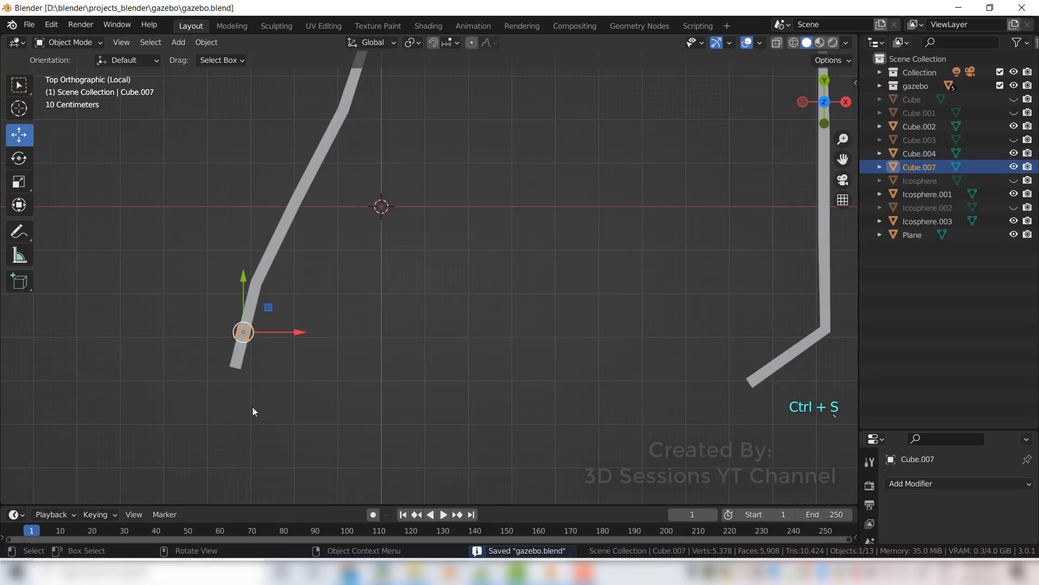
key("shift+d")
left_click(264, 264)
middle_click_drag(263, 264, 265, 404)
Step: Duplicate the post again and move the copy further along the slanted side of the fence
key("shift+d")
left_click(279, 281)
key("KP_7")
key("g")
left_click(281, 334)
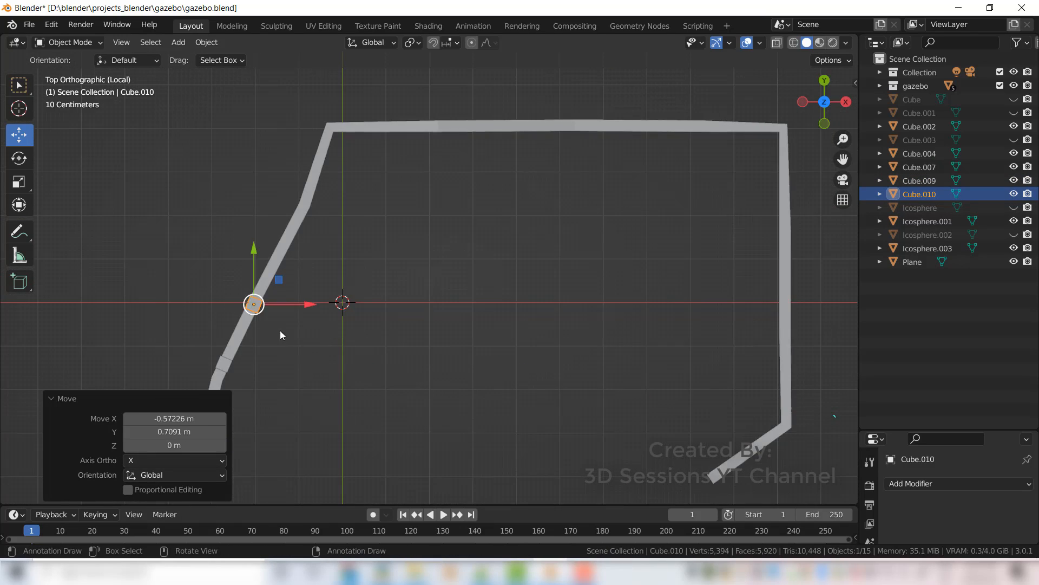
Step: Move the third post to the next bend of the rails and rotate it to follow them
scroll(343, 320, "up", 5)
middle_click_drag(392, 422, 401, 358)
key("g")
left_click(400, 330)
middle_click_drag(402, 359, 394, 427)
key("g")
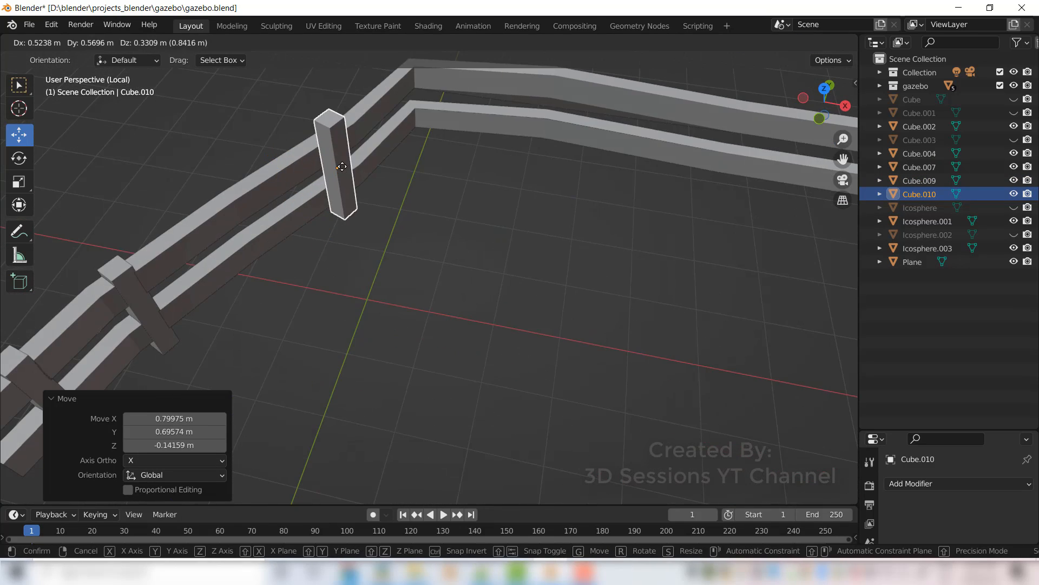
left_click(444, 386)
key("grave")
key("grave")
left_click_drag(293, 160, 259, 132)
key("r")
left_click(273, 330)
middle_click_drag(273, 336, 208, 268)
left_click_drag(444, 114, 444, 154)
left_click_drag(444, 204, 561, 201)
Step: Place a duplicate post at the near back corner of the fence and nudge the third post onto the rail
key("shift+d")
left_click(505, 313)
key("KP_7")
middle_click_drag(531, 314, 536, 325, "shift")
left_click_drag(406, 238, 394, 222)
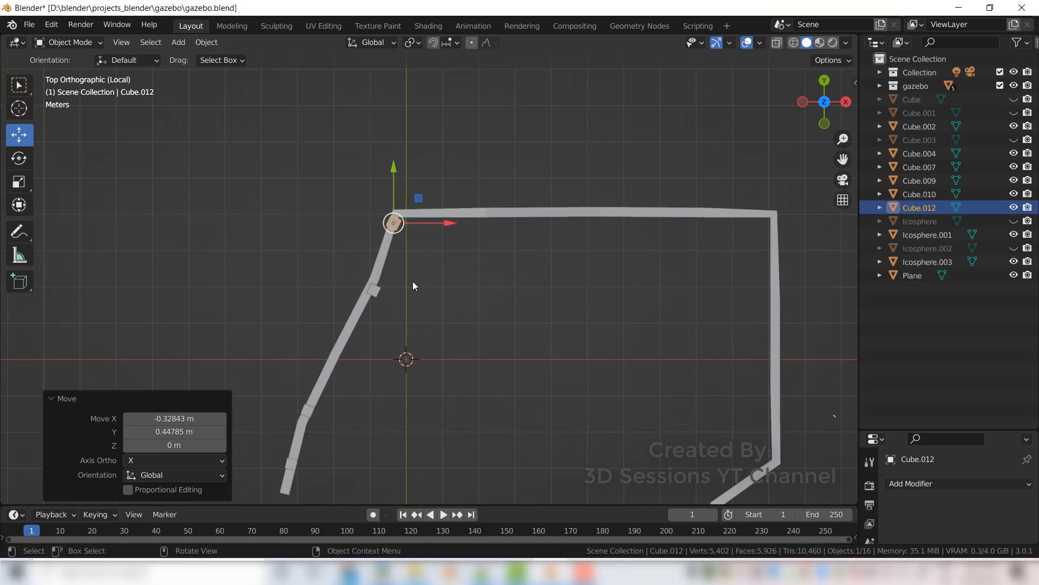
scroll(413, 285, "up", 4)
left_click(314, 303)
left_click_drag(315, 303, 305, 298)
Step: Duplicate the corner post onto the long back side and rotate the copy to align with the rails
left_click(350, 171)
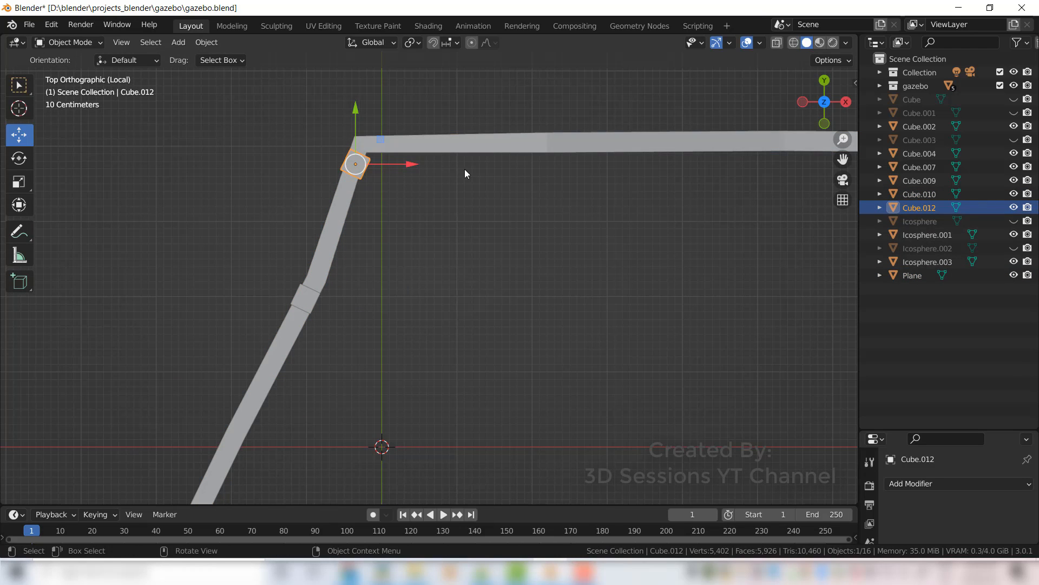
key("shift+d")
key("r")
left_click(595, 308)
left_click_drag(522, 139, 531, 144)
scroll(575, 279, "down", 2)
middle_click_drag(577, 280, 404, 281, "shift")
Step: Duplicate two more posts along the long back side of the fence, spacing them out along X
key("shift+d")
left_click(509, 291)
key("r")
left_click(525, 295)
key("shift+d")
left_click(524, 294)
left_click_drag(546, 180, 673, 180)
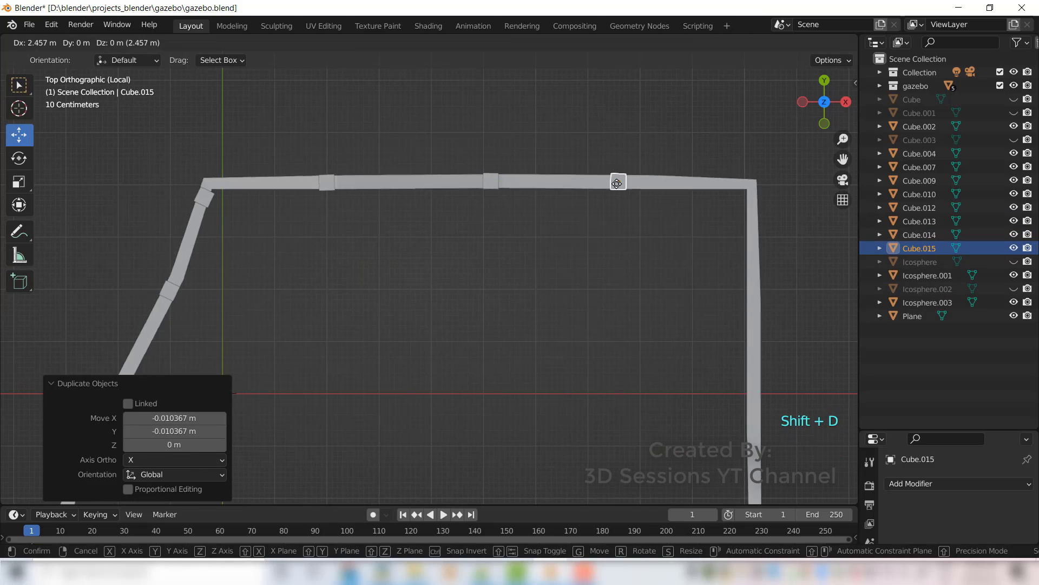
Step: Move the newest post to the far back corner and adjust its position against the rails
middle_click_drag(607, 335, 617, 246)
left_click_drag(610, 270, 555, 265)
middle_click_drag(553, 363, 535, 269)
key("KP_7")
left_click_drag(446, 194, 638, 191)
left_click(548, 324)
middle_click_drag(548, 323, 536, 211)
left_click(659, 198)
left_click_drag(670, 124, 666, 142)
middle_click_drag(563, 325, 580, 218)
Step: Duplicate the far corner post and move the copy partway down the adjoining straight side of the fence
scroll(542, 379, "down", 4)
key("grave")
key("shift+d")
left_click(487, 450)
left_click_drag(528, 236, 536, 312)
Step: Duplicate the post further down the straight side, moving the last copy about 2 m along Y to the front bend
key("shift+d")
left_click(535, 301)
key("shift+d")
middle_click_drag(535, 329, 521, 161, "shift")
left_click_drag(521, 150, 522, 197)
scroll(509, 255, "up", 7)
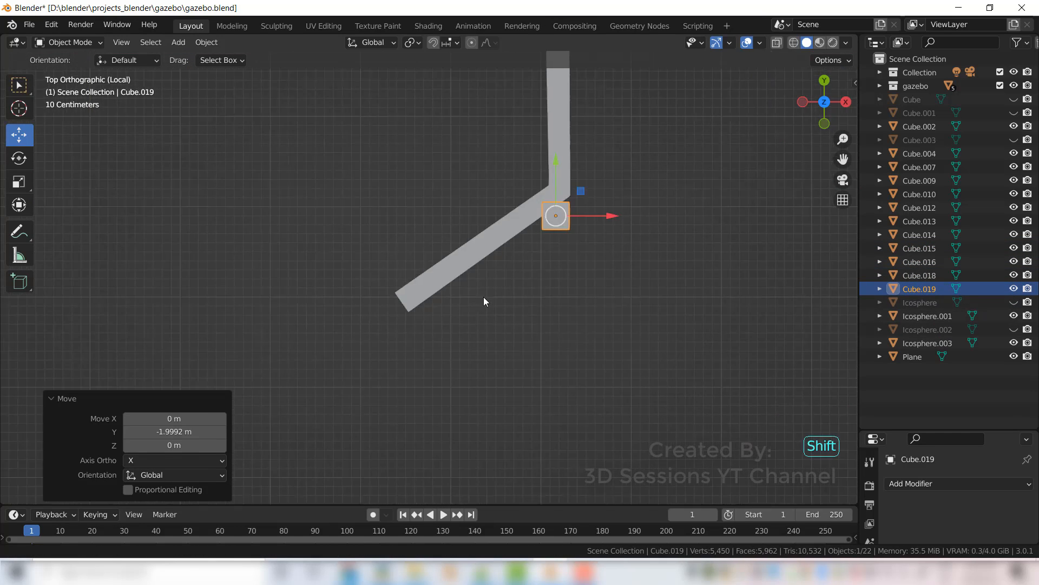
Step: Rotate the front bend post to match the angled section and place a rotated duplicate near the fence's free end
middle_click_drag(483, 298, 446, 344, "shift")
key("r")
left_click(423, 343)
left_click_drag(521, 262, 408, 321)
key("r")
left_click(483, 339)
key("shift+d")
key("r")
left_click(413, 393)
Step: Check the finished fence through the camera and leave local view to bring the whole scene back
key("grave")
left_click(477, 342)
key("KP_0")
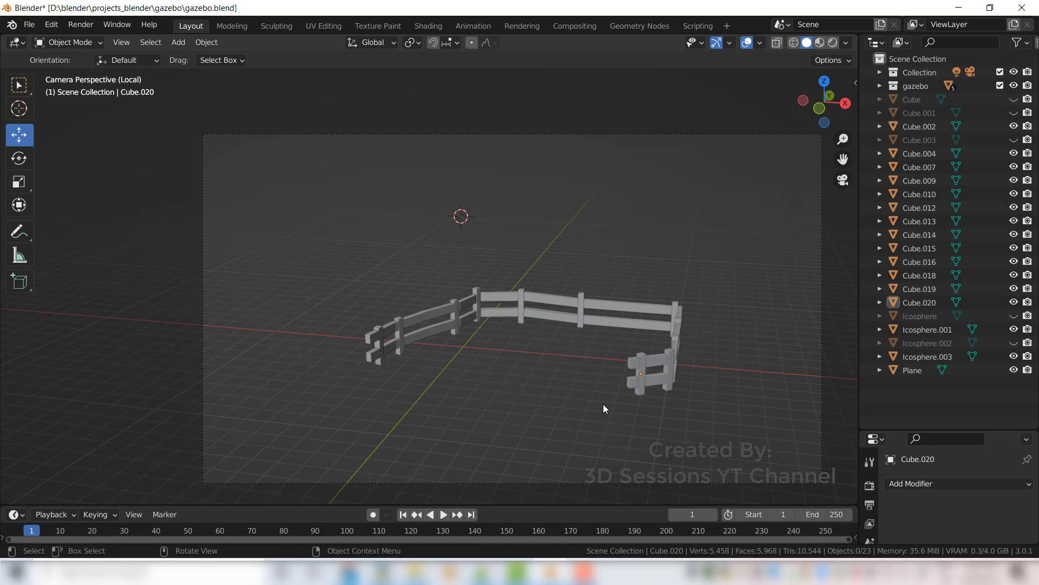
key("KP_Divide")
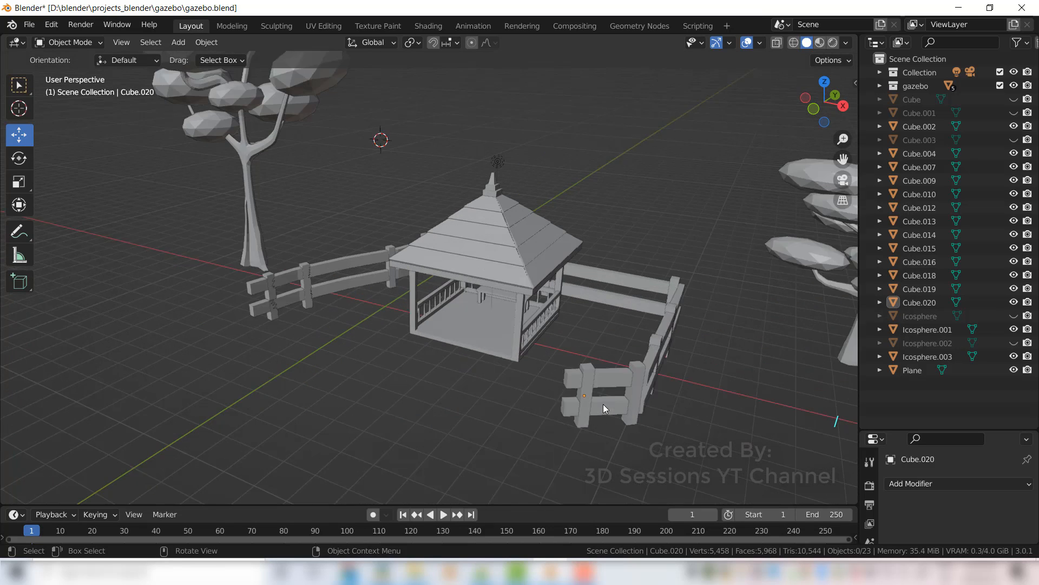
Step: Unhide Cube.003 and the ground slab Cube.001, and save the file
left_click(1013, 140)
left_click(1014, 113)
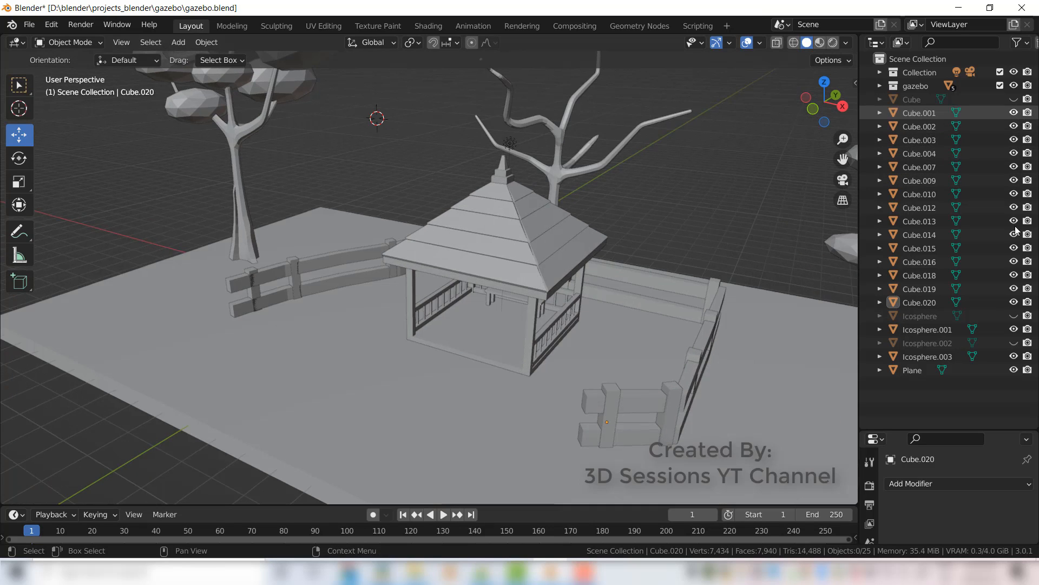
scroll(385, 349, "down", 2)
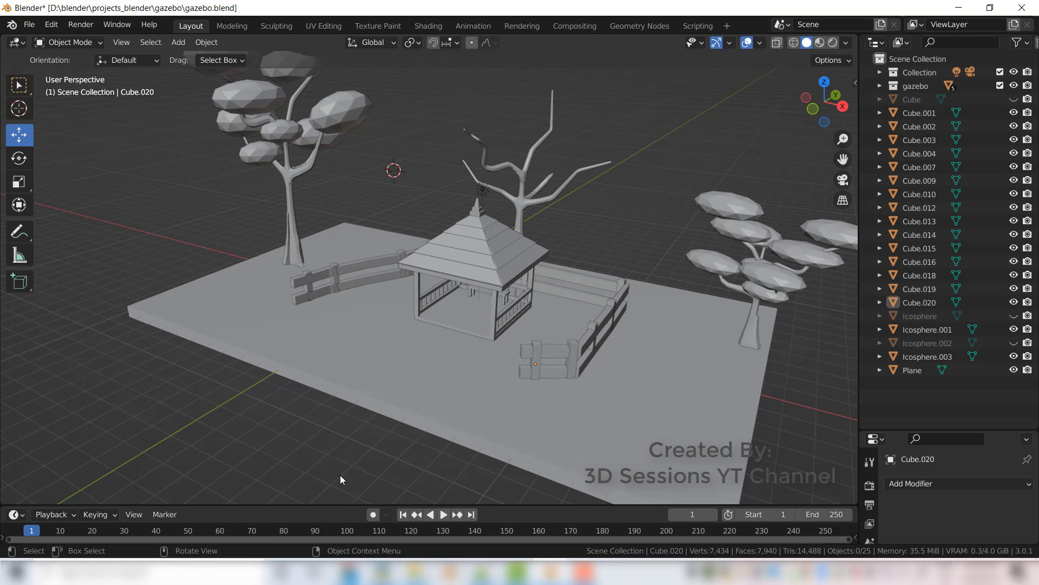
key("ctrl+s")
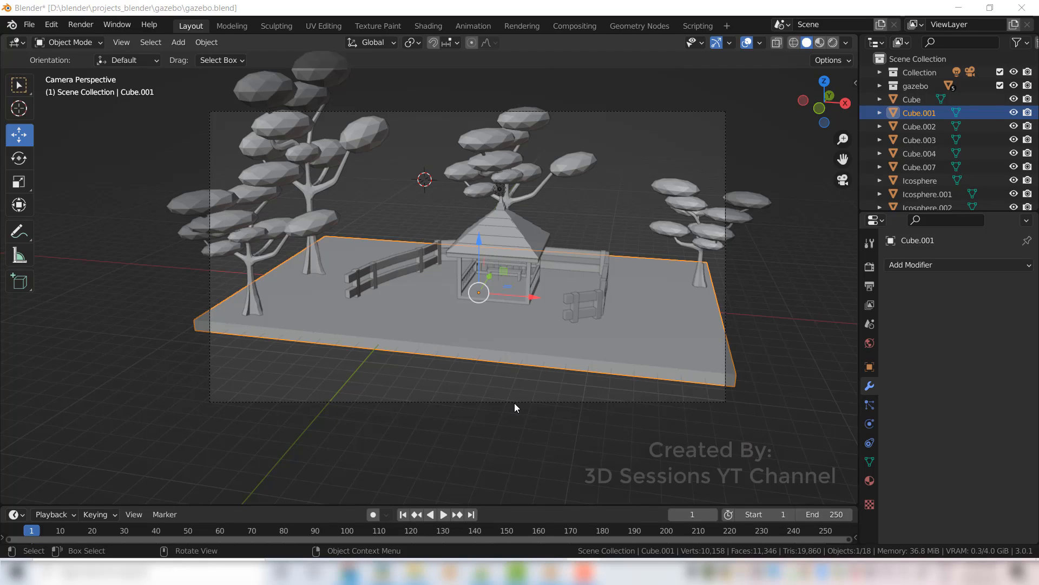
left_click(366, 394)
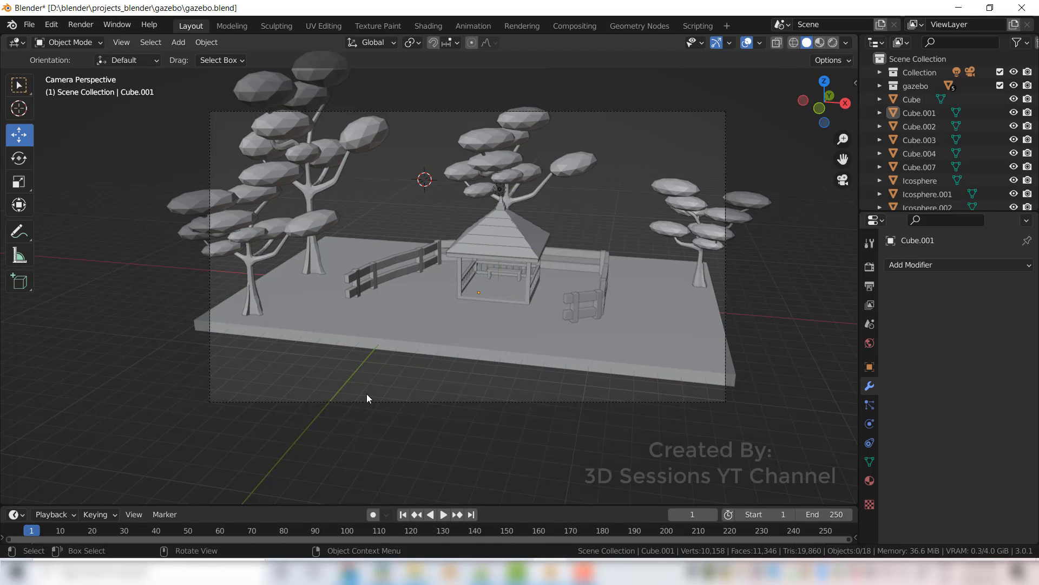
Step: Add a cube mesh to the scene and scale it uniformly to about 0.417
key("shift+a")
mouse_move(313, 289)
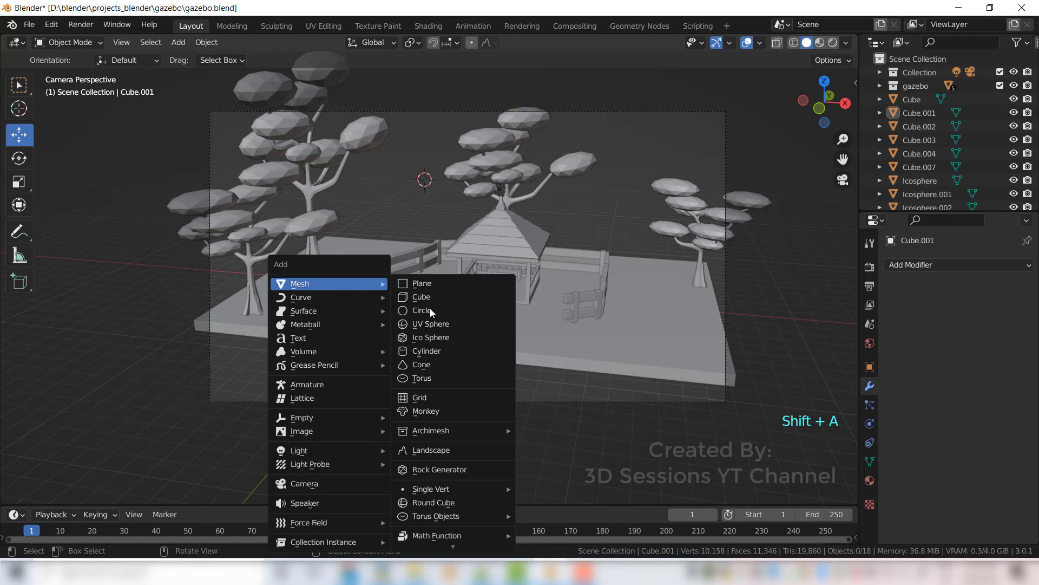
left_click(434, 297)
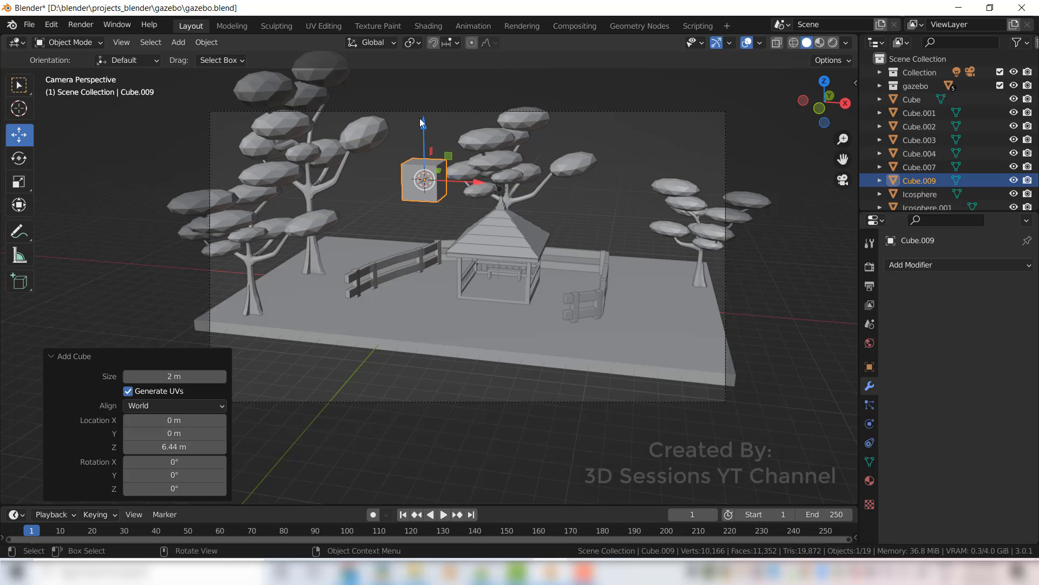
key("s")
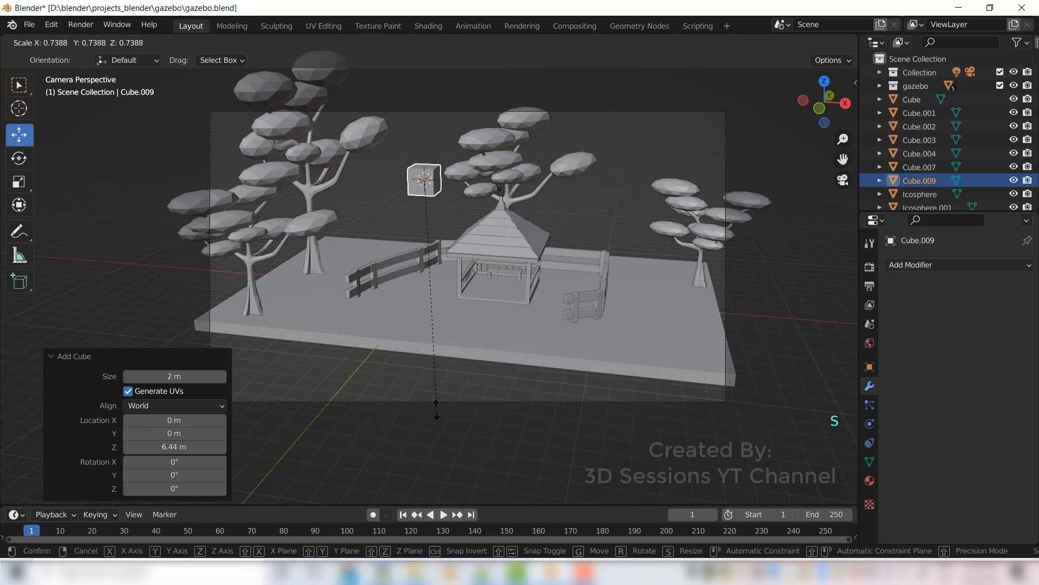
left_click(414, 230)
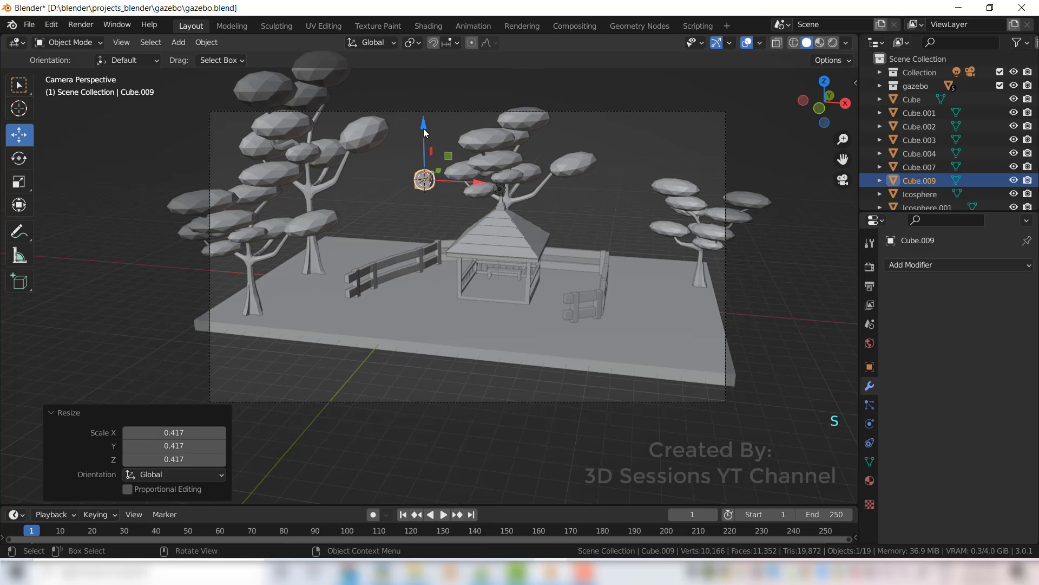
Step: Lower the small cube about 6.59 m along Z and raise it about 0.81 m in front view to clear the ground slab
left_click_drag(423, 128, 421, 240)
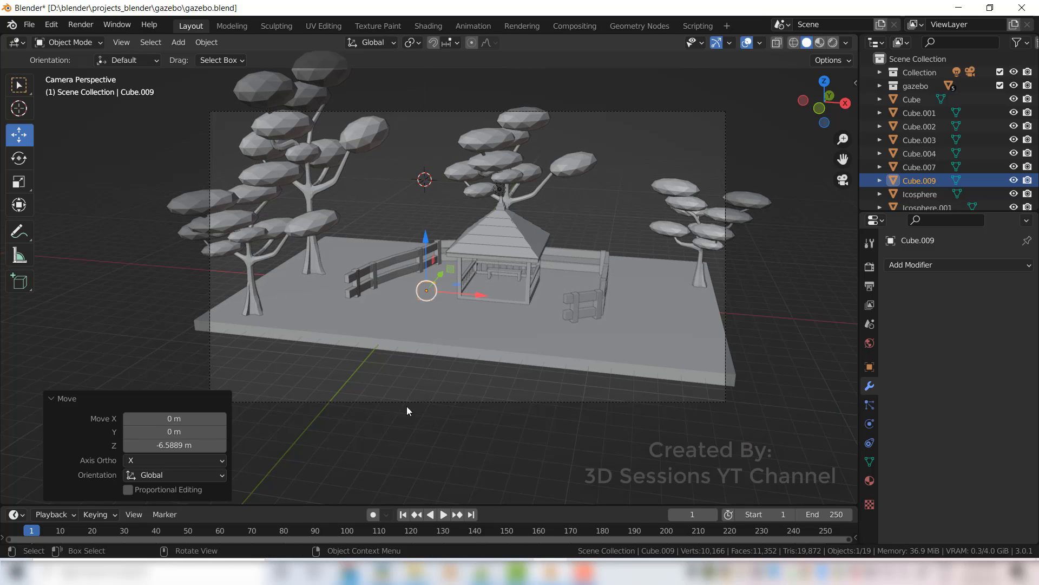
key("grave")
left_click(250, 297)
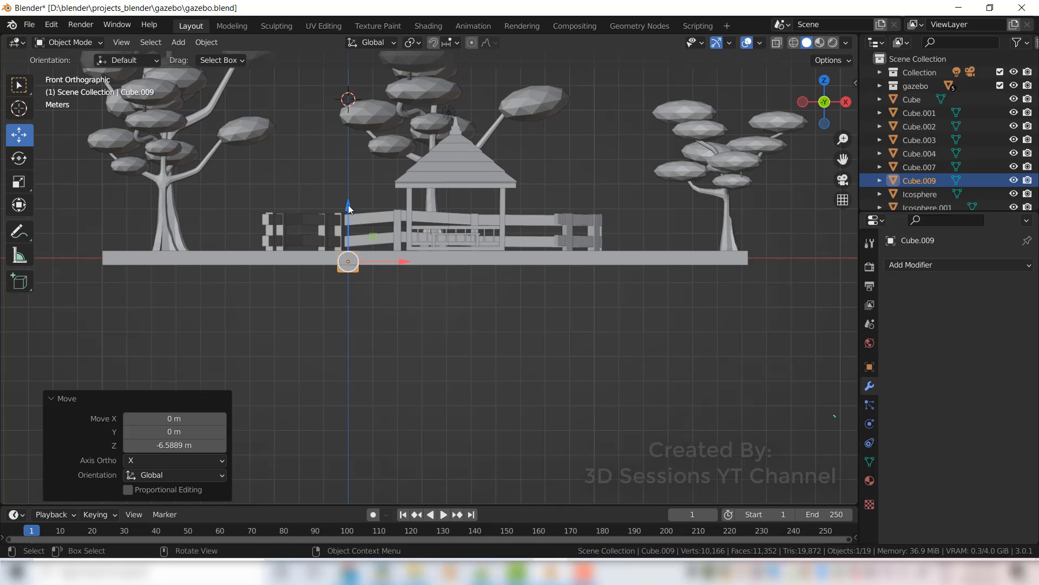
left_click_drag(348, 204, 354, 182)
Step: Flatten the cube along Z to about 0.27 and lower it about 0.29 m onto the ground slab
scroll(353, 281, "up", 6)
middle_click_drag(135, 301, 336, 389, "shift")
key("s")
key("z")
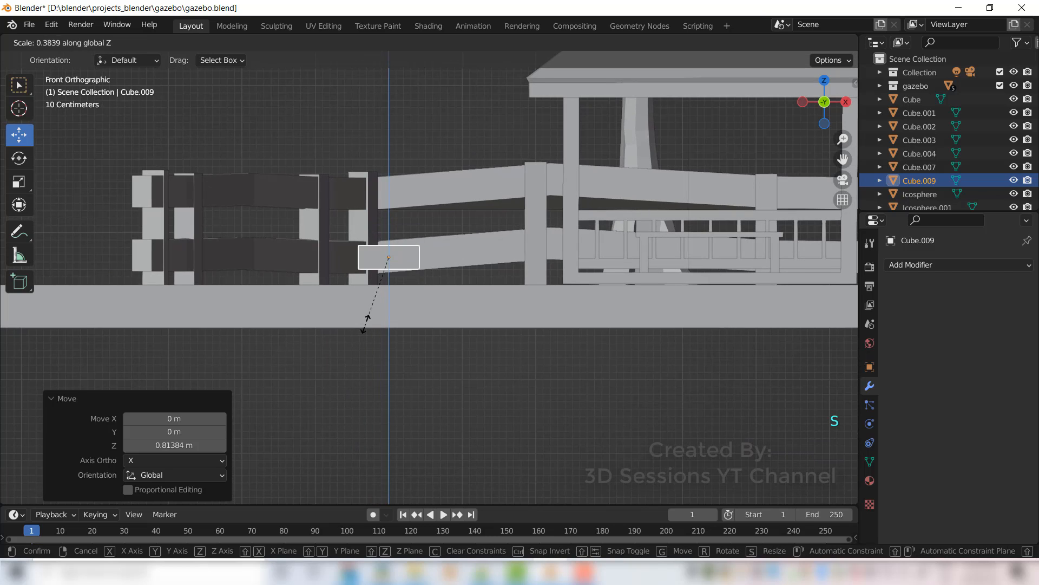
left_click(371, 310)
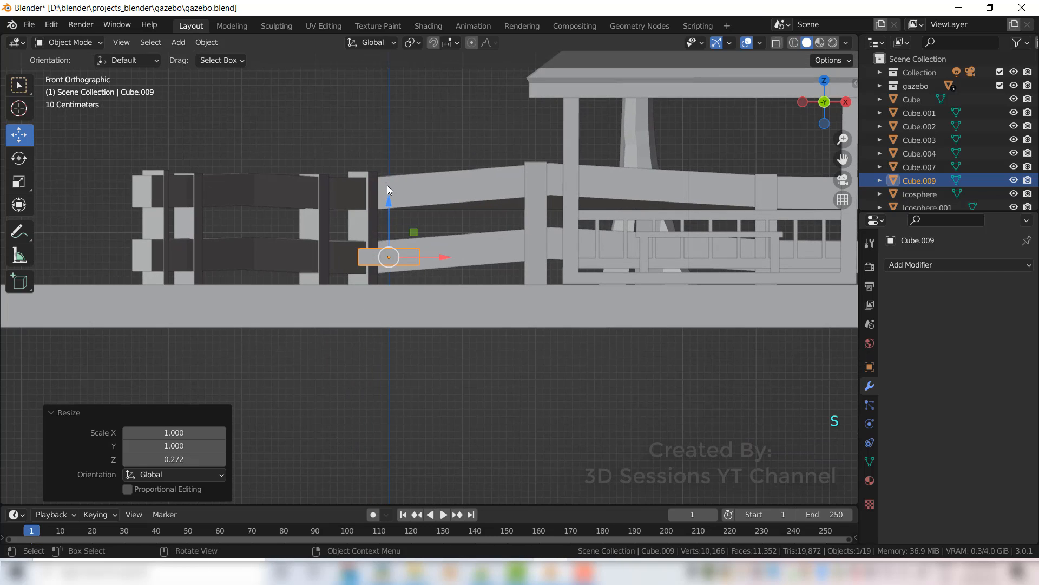
left_click_drag(389, 210, 392, 241)
Step: Move the flattened block about 3.04 m along negative Y in top view, keeping its X and Z position
middle_click_drag(392, 241, 380, 388)
scroll(455, 297, "down", 2)
scroll(455, 298, "up", 4)
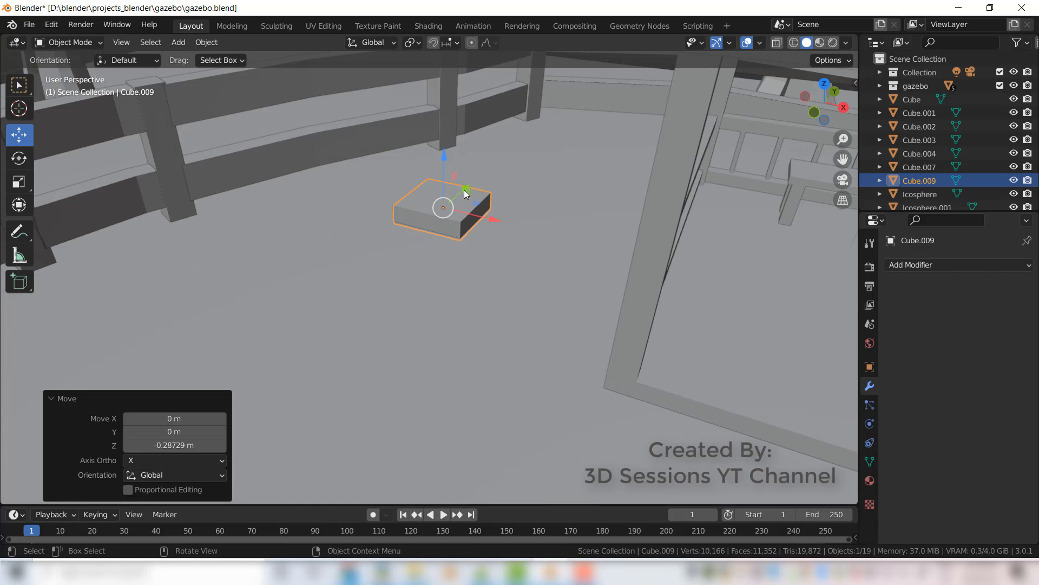
left_click_drag(463, 191, 239, 360)
key("ctrl+z")
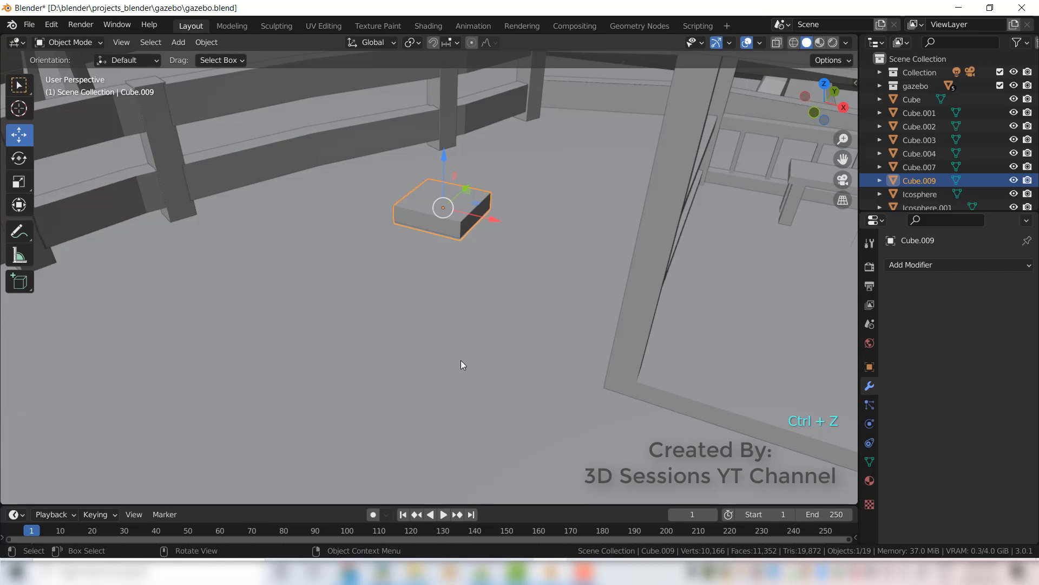
key("grave")
left_click(491, 190)
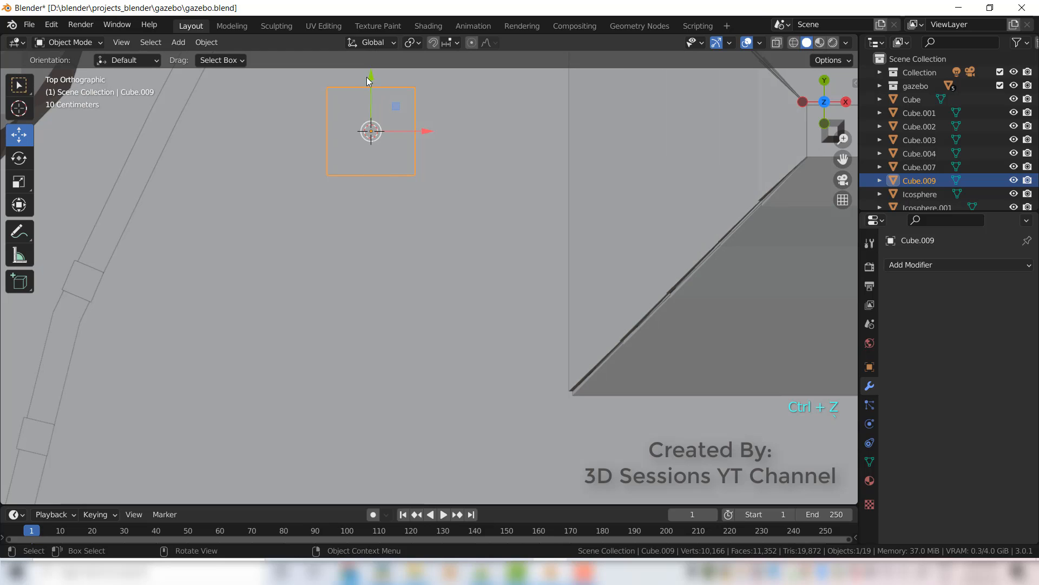
left_click_drag(367, 80, 373, 400)
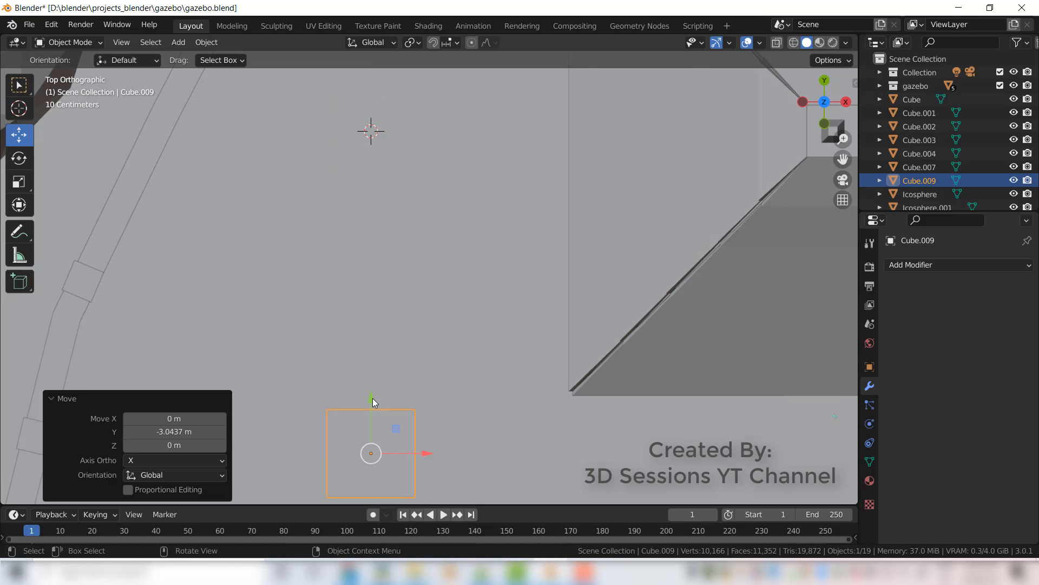
Step: Inset the block's top face about 0.32 m and extrude it up about 2.12 m to form a pillar shaft
middle_click_drag(373, 402, 396, 358)
scroll(399, 291, "down", 5)
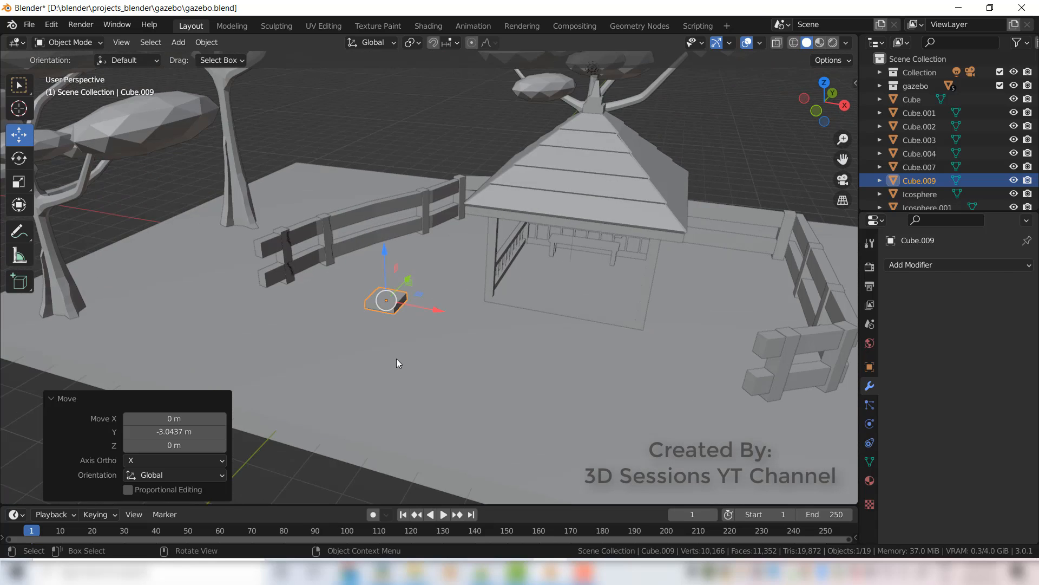
scroll(396, 358, "up", 2)
key("Tab")
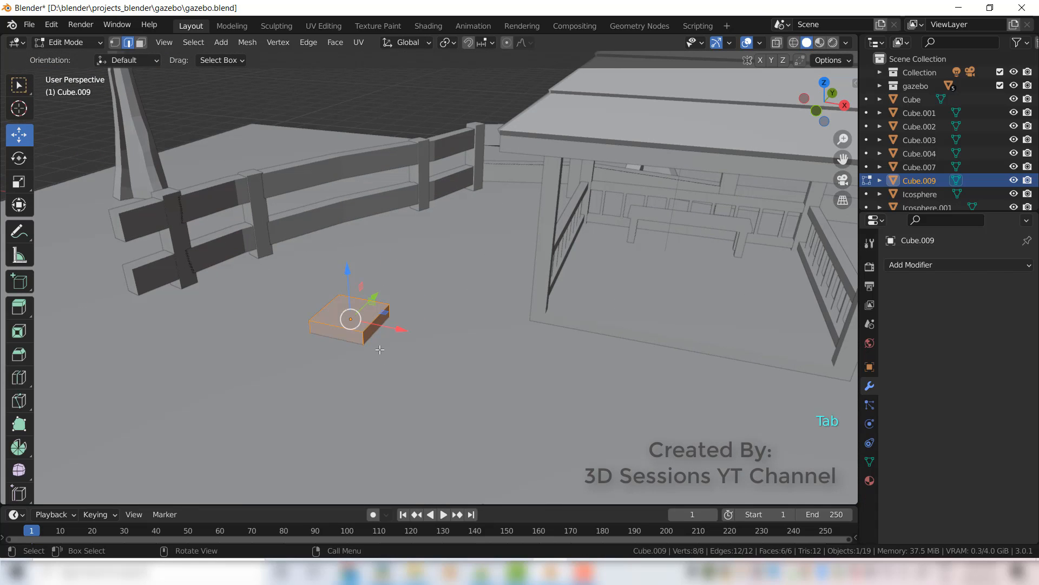
key("3")
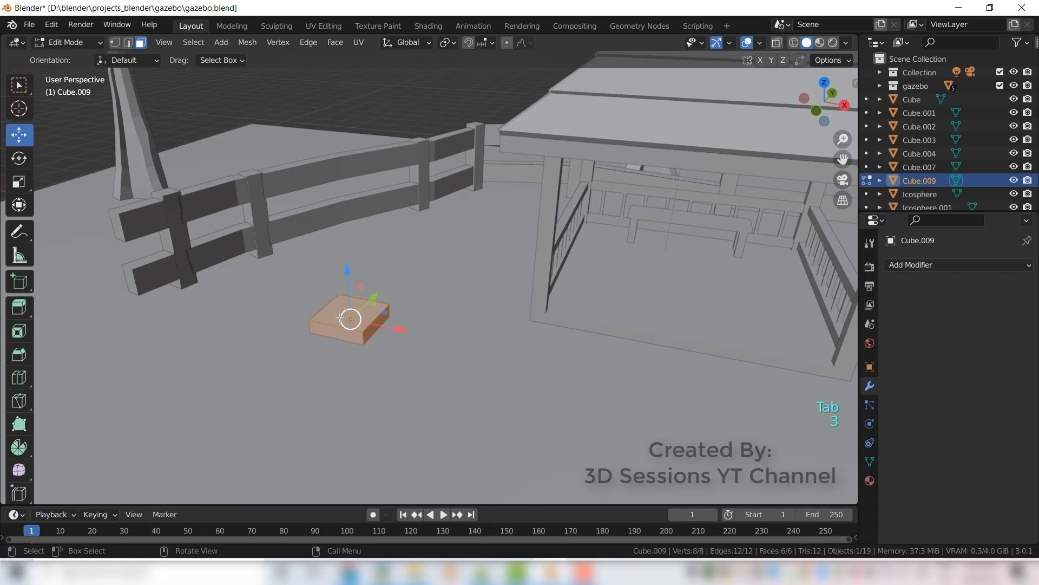
left_click(340, 318)
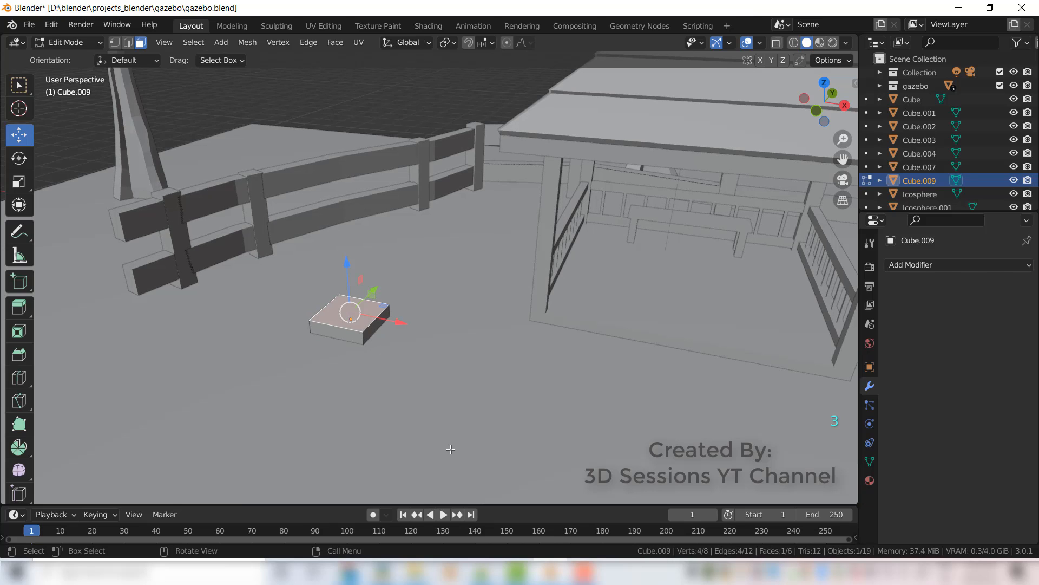
key("i")
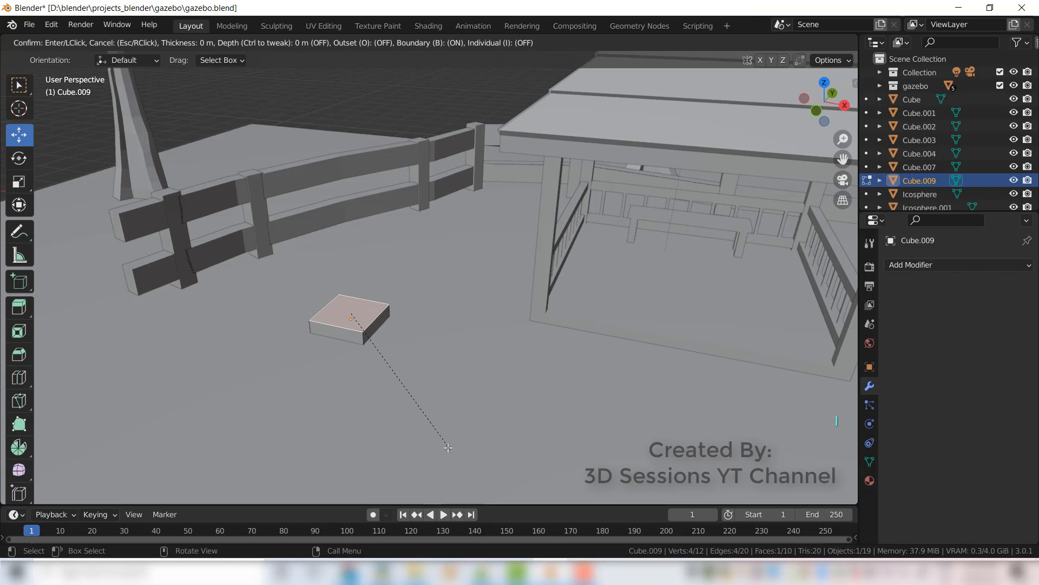
left_click(445, 443)
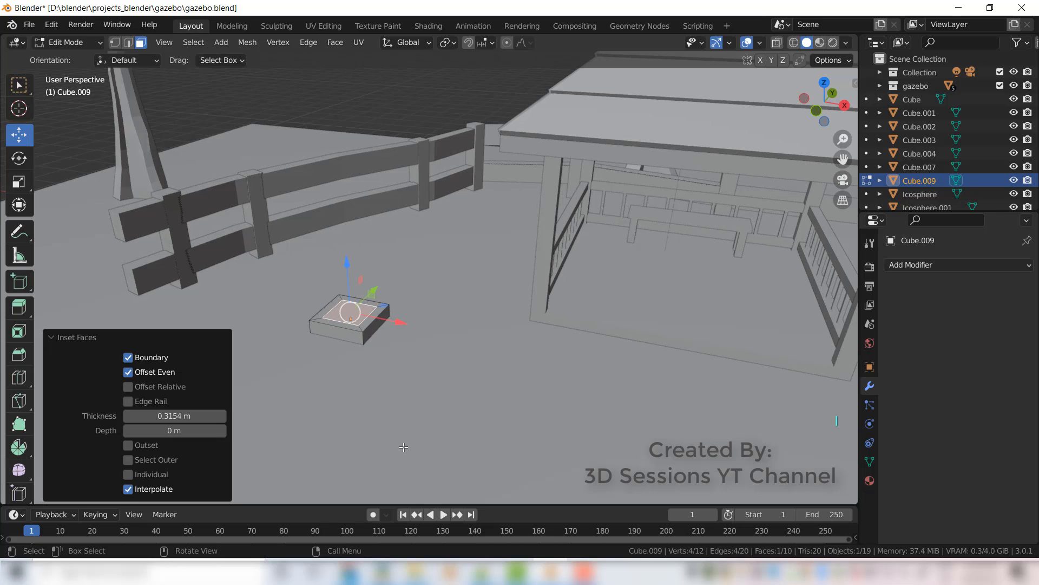
key("e")
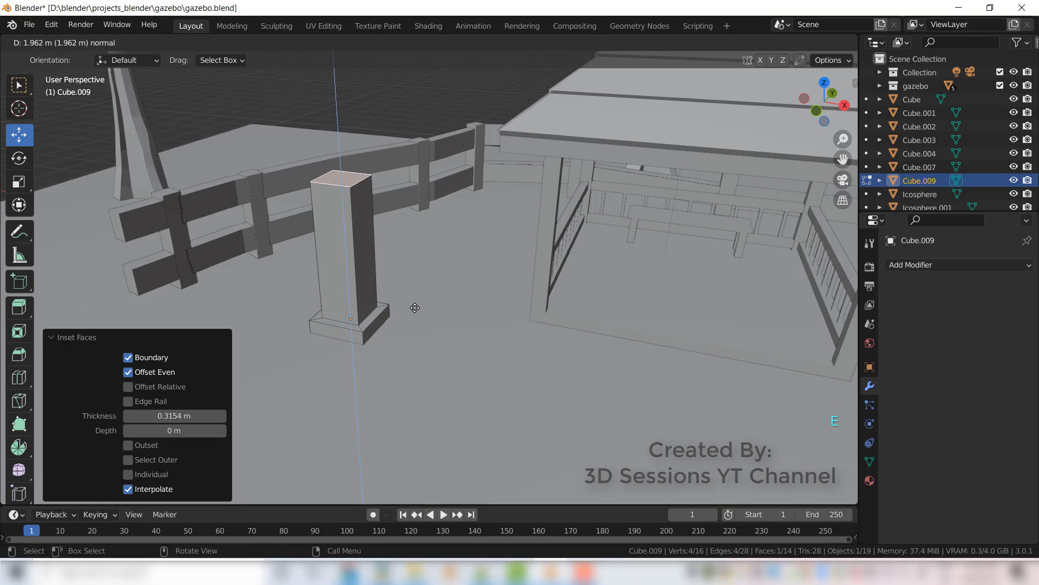
left_click(416, 299)
Step: Inset the pillar's top face about 0.19 m and extrude it about 0.08 m as a small step
key("i")
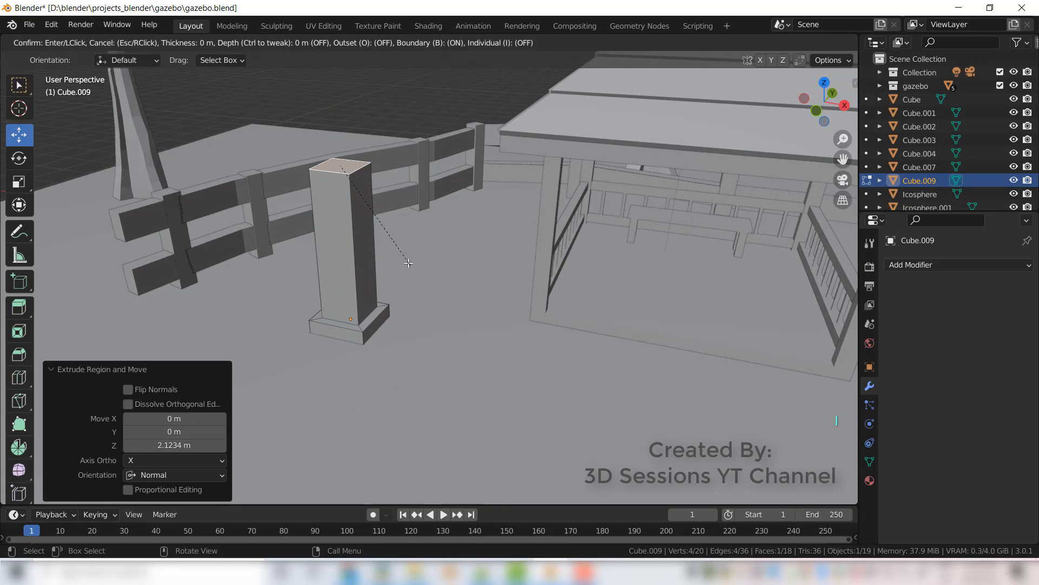
left_click(408, 262)
key("e")
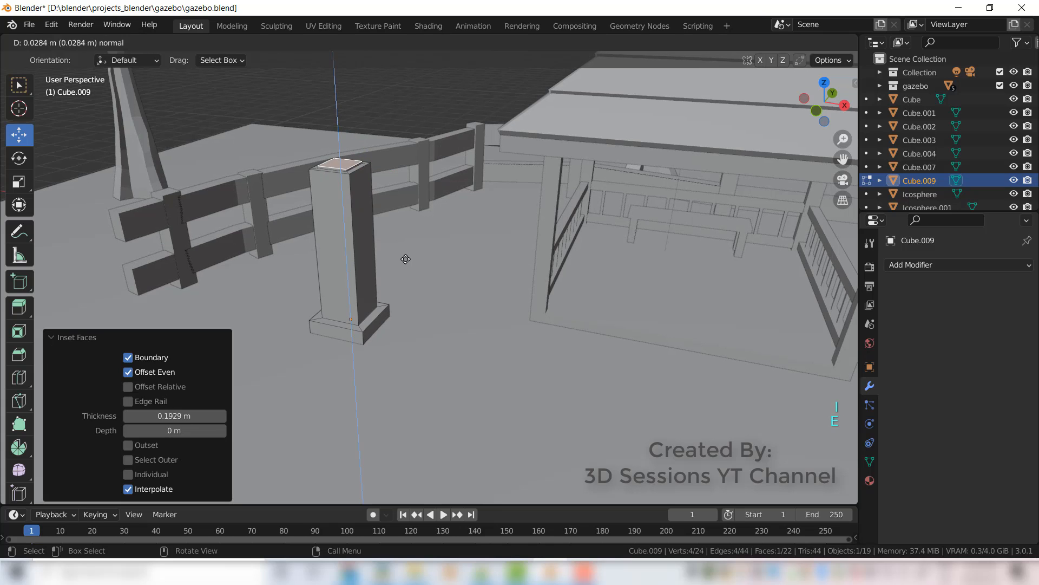
left_click(406, 255)
Step: Form a flared pillar head by insetting the top face about 0.11 m, extruding it about 0.64 m and scaling it by about 2.81
middle_click_drag(350, 236, 378, 303, "shift")
scroll(377, 303, "up", 2)
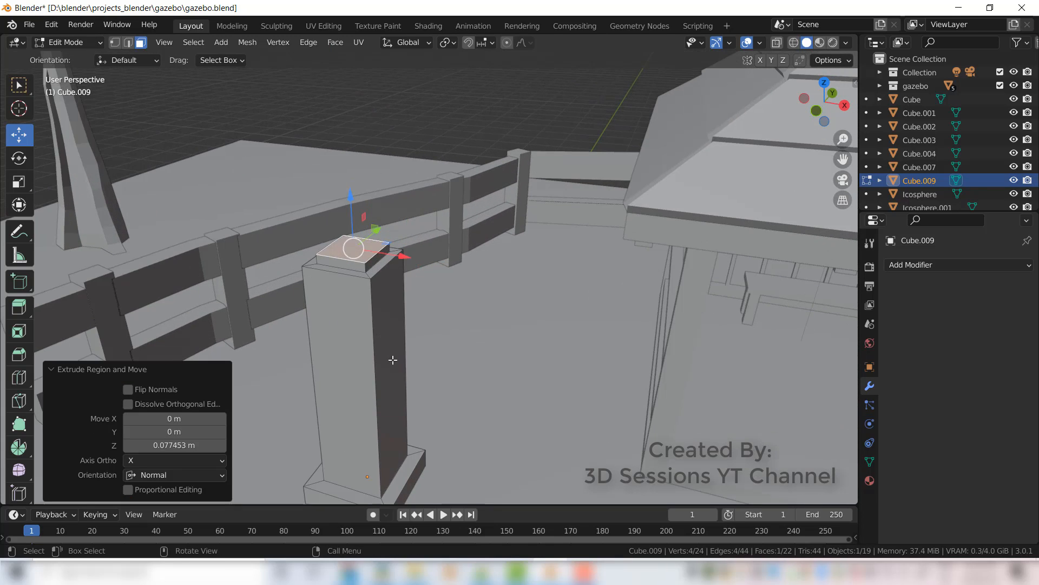
key("i")
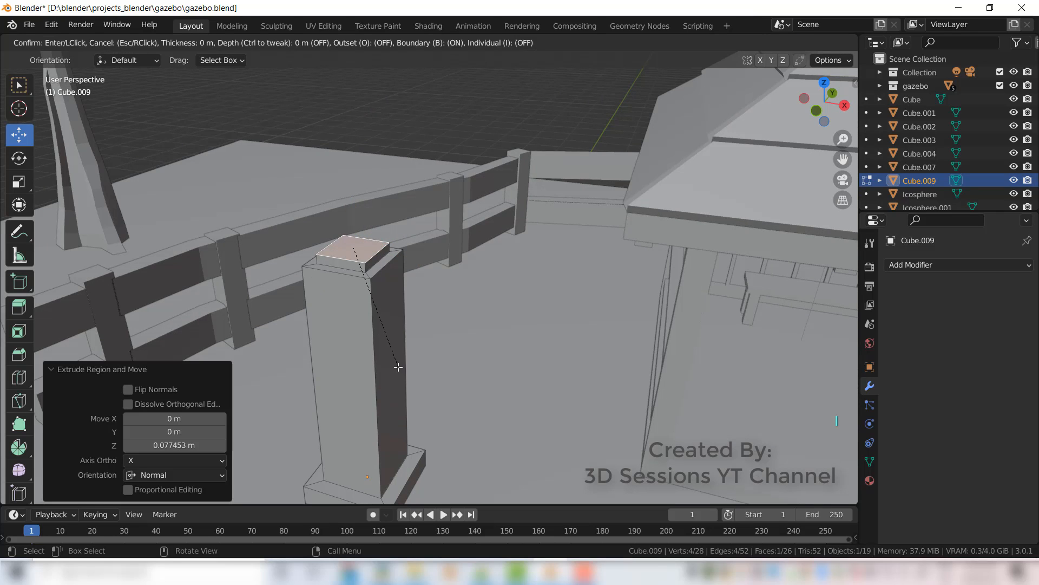
left_click(395, 363)
key("e")
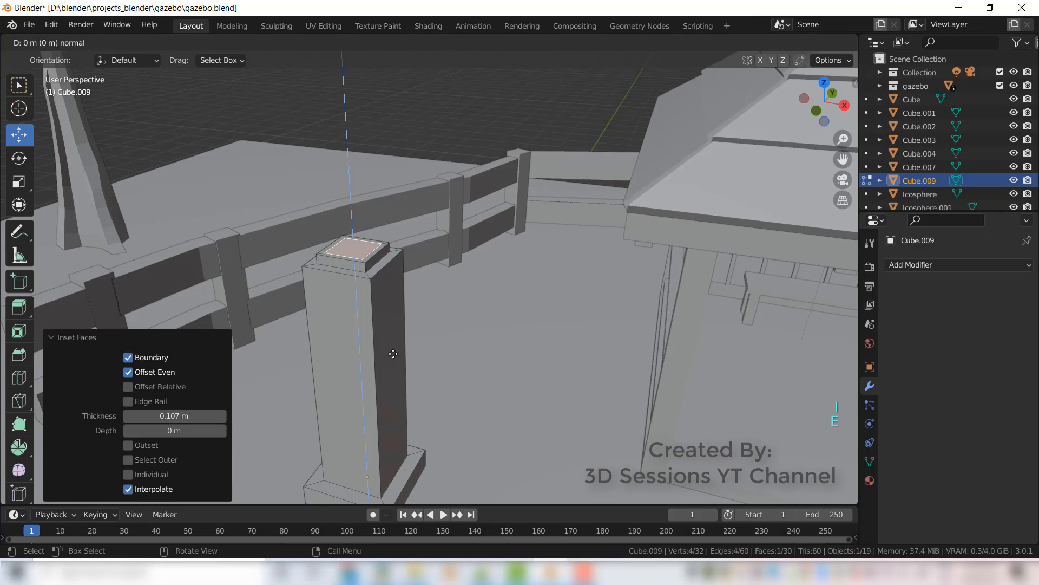
left_click(390, 280)
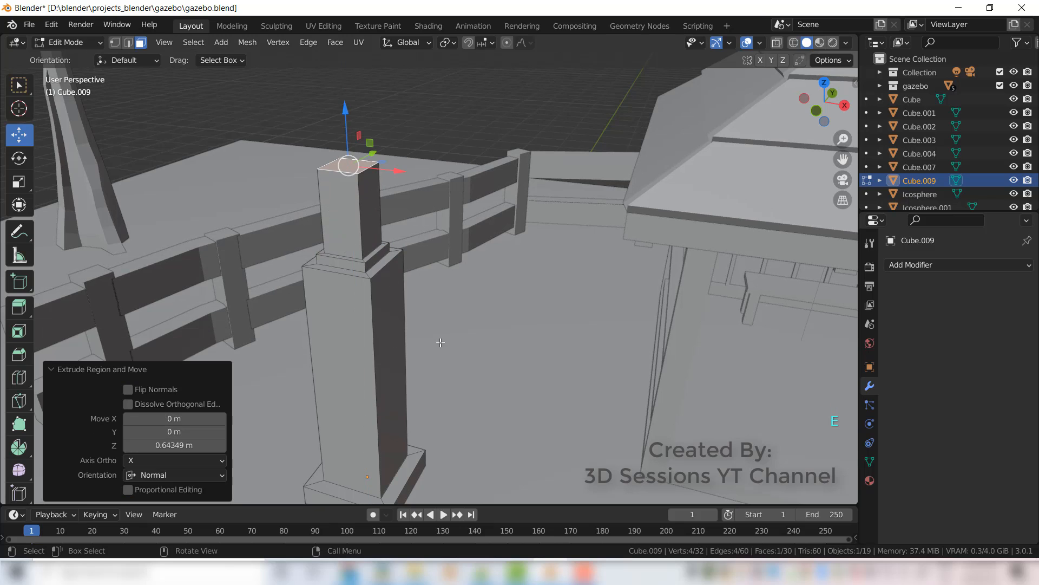
key("s")
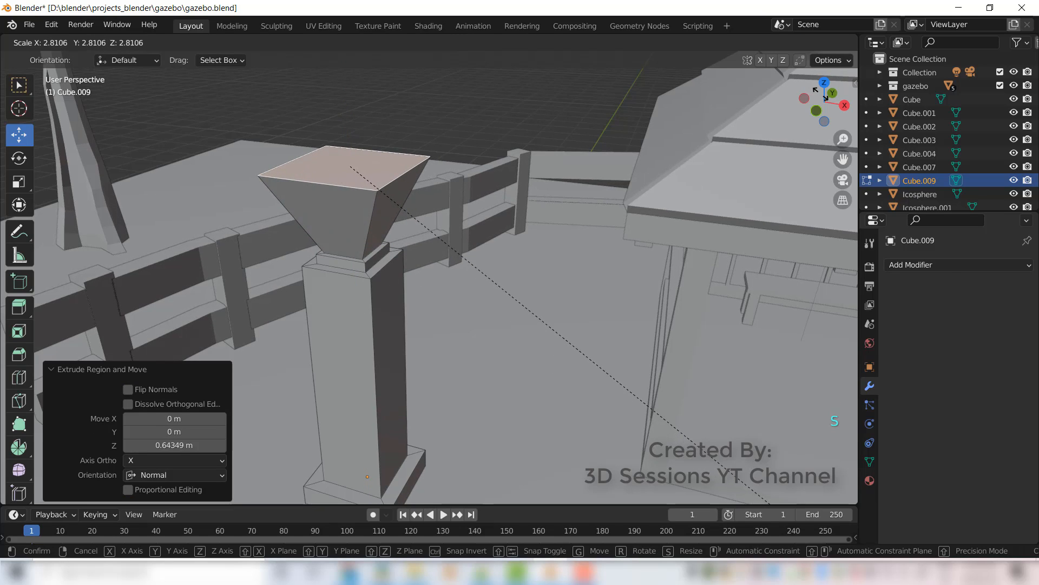
key("Return")
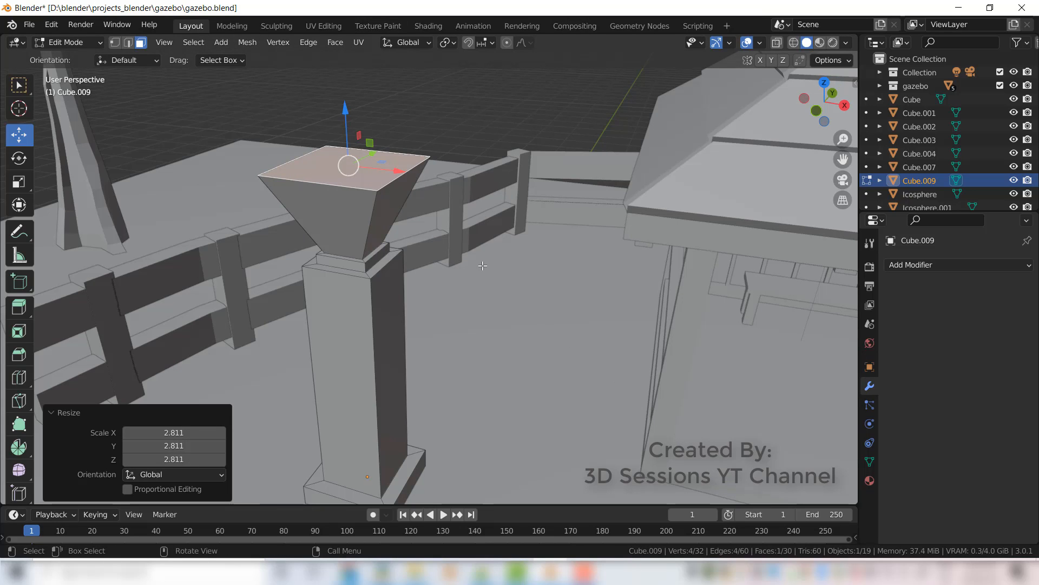
Step: Extrude the flared head's top face about 0.08 m and scale it to about 0.91 for a sloped rim
key("e")
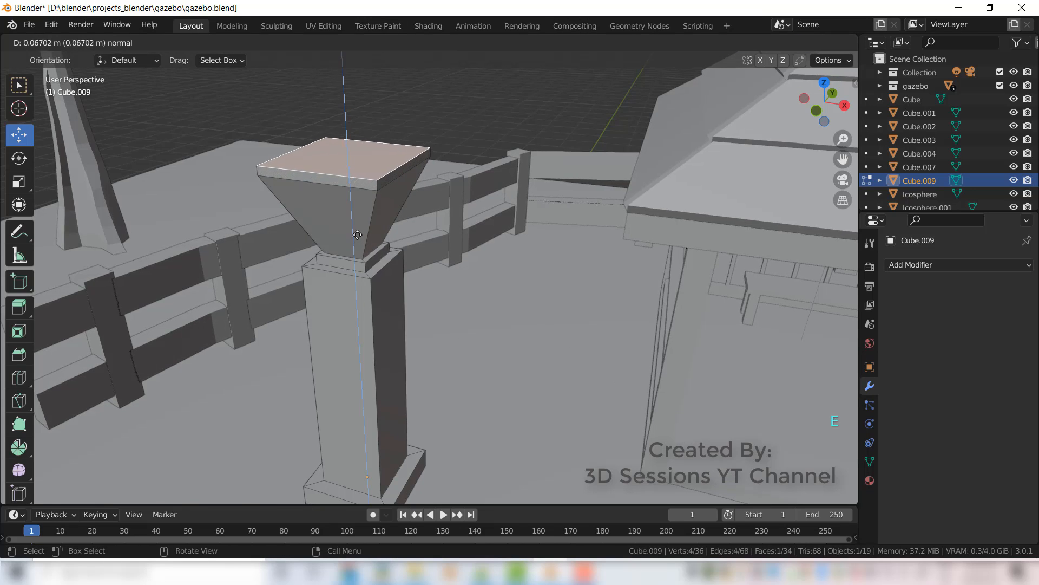
left_click(405, 267)
key("s")
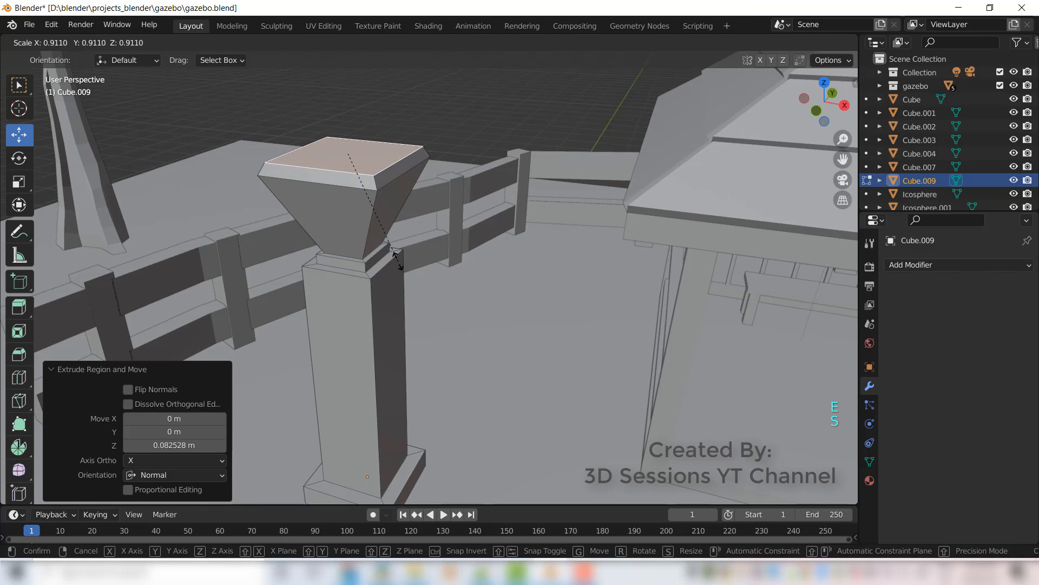
left_click(399, 262)
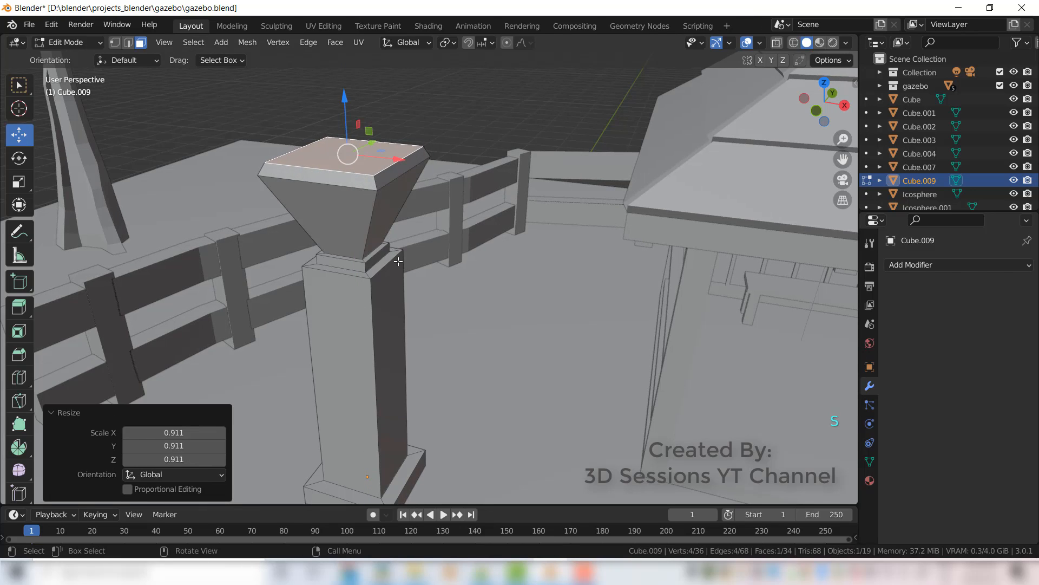
Step: Extrude the rim's top face about 0.1 m, taper it to about 0.8 and return to Object Mode
key("e")
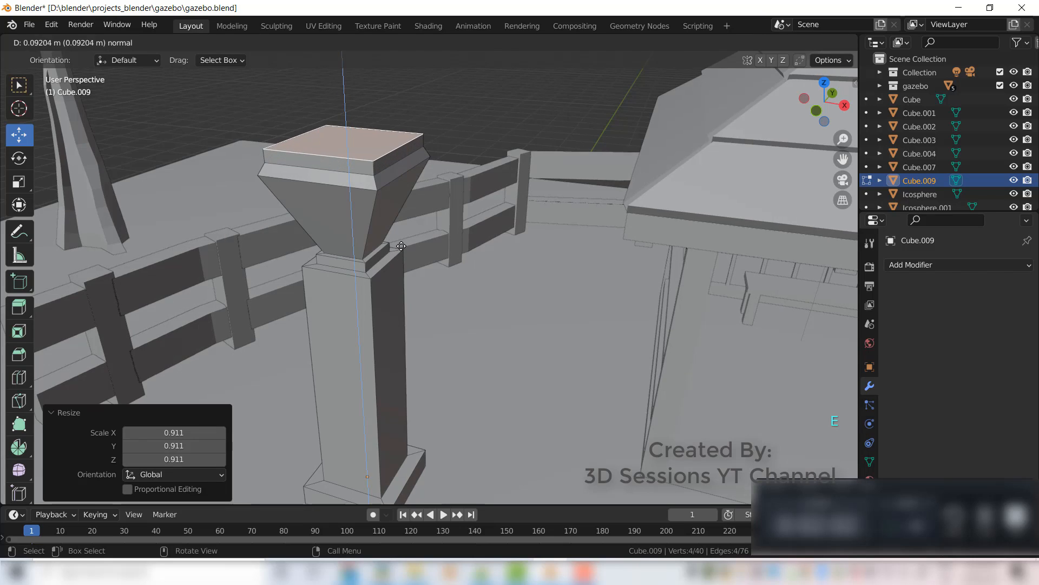
left_click(400, 245)
key("s")
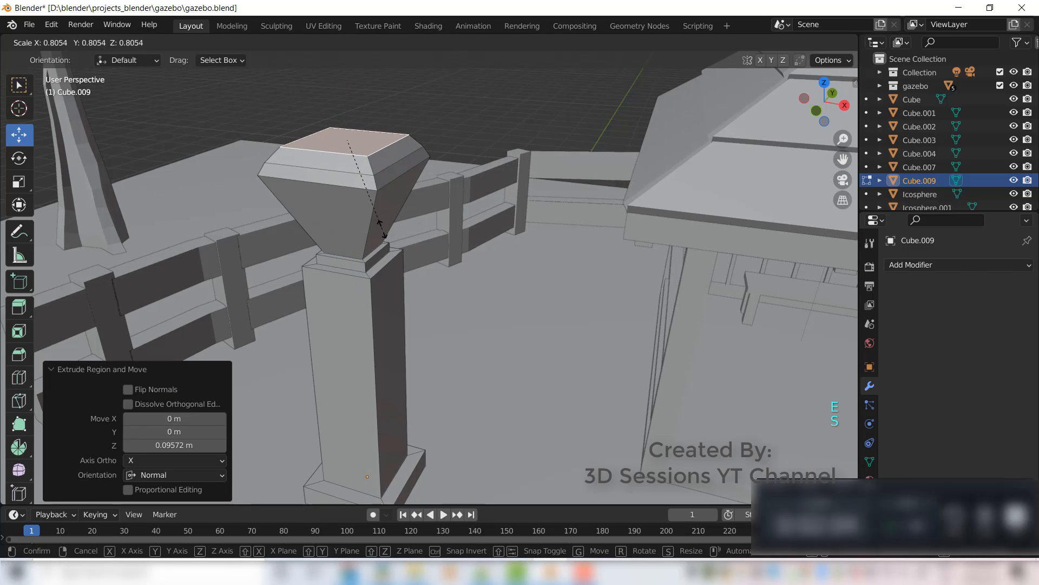
left_click(379, 224)
key("Tab")
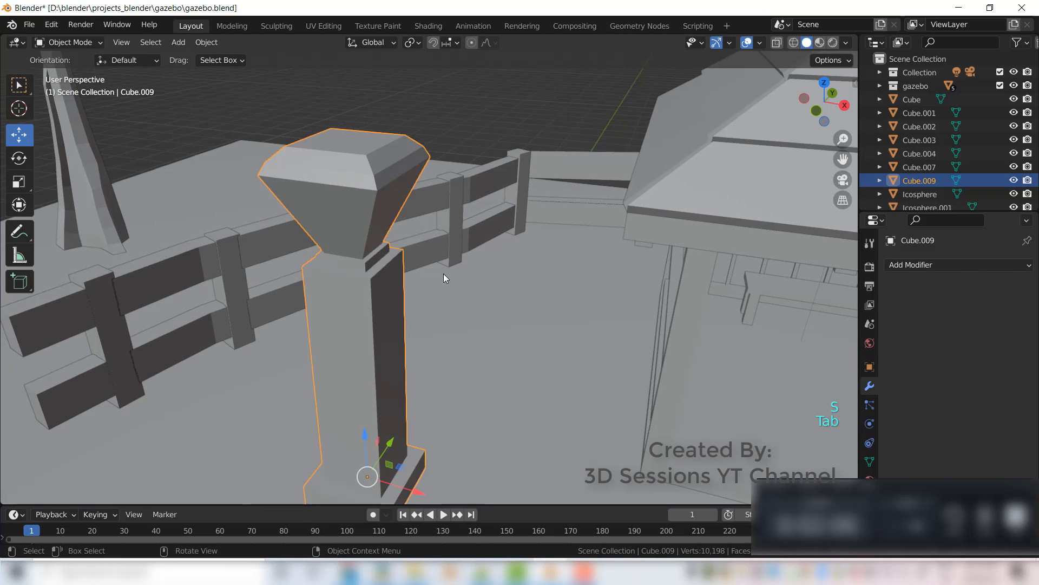
Step: Return to the camera view with the finished pillar selected and save the file
left_click(443, 274)
scroll(416, 295, "down", 5)
mouse_move(405, 303)
middle_mouse_down()
mouse_move(305, 293)
mouse_move(308, 303)
mouse_move(401, 310)
middle_mouse_up()
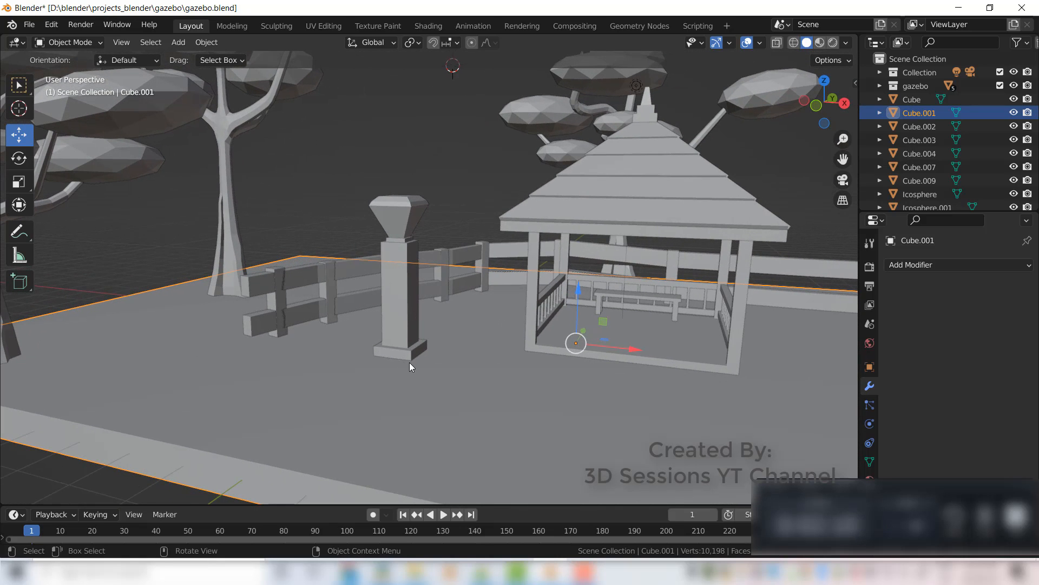
key("ctrl+z")
scroll(363, 388, "up", 3)
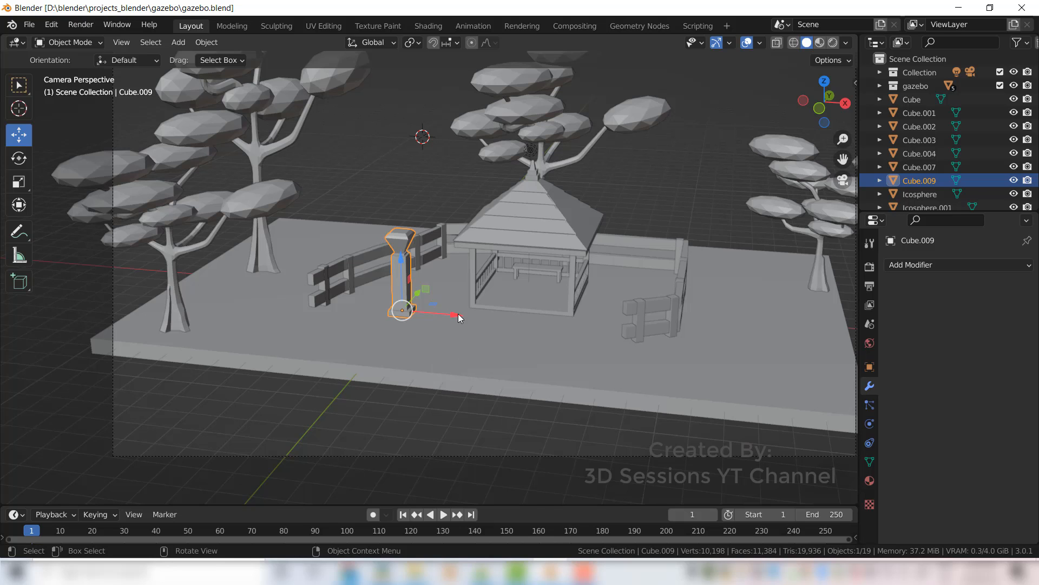
Step: Move the pillar about 4.15 m along negative X to outside the fence's front-left end and scale it down slightly
left_click_drag(458, 313, 355, 312)
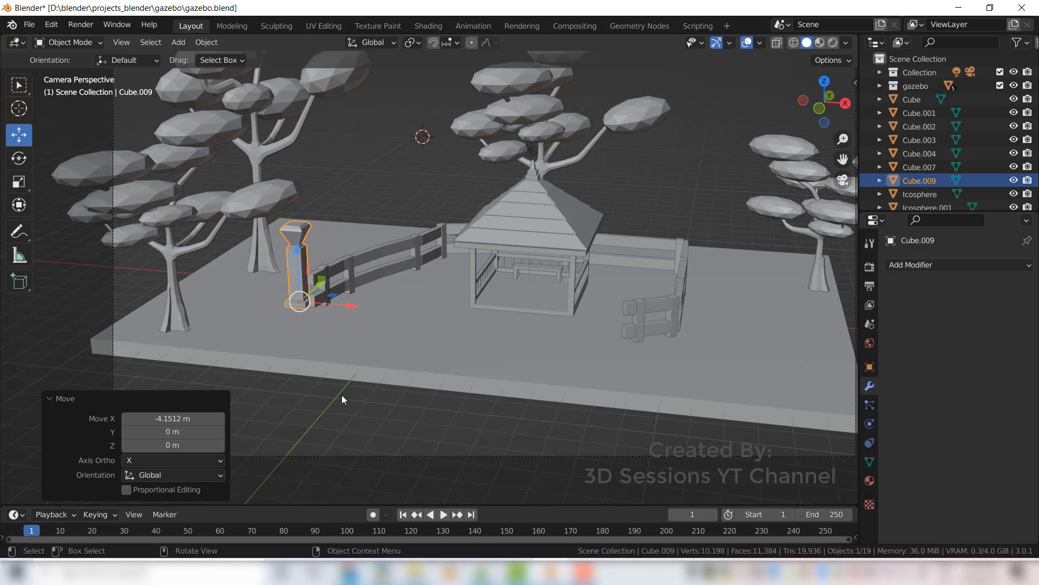
key("s")
left_click(329, 374)
Step: In top view, rotate the pillar about -16.3° around Z, shift it closer to the fence end and turn it back about 5.94°
key("KP_7")
scroll(401, 327, "up", 6)
left_click(19, 158)
left_click_drag(420, 250, 432, 256)
left_click(19, 134)
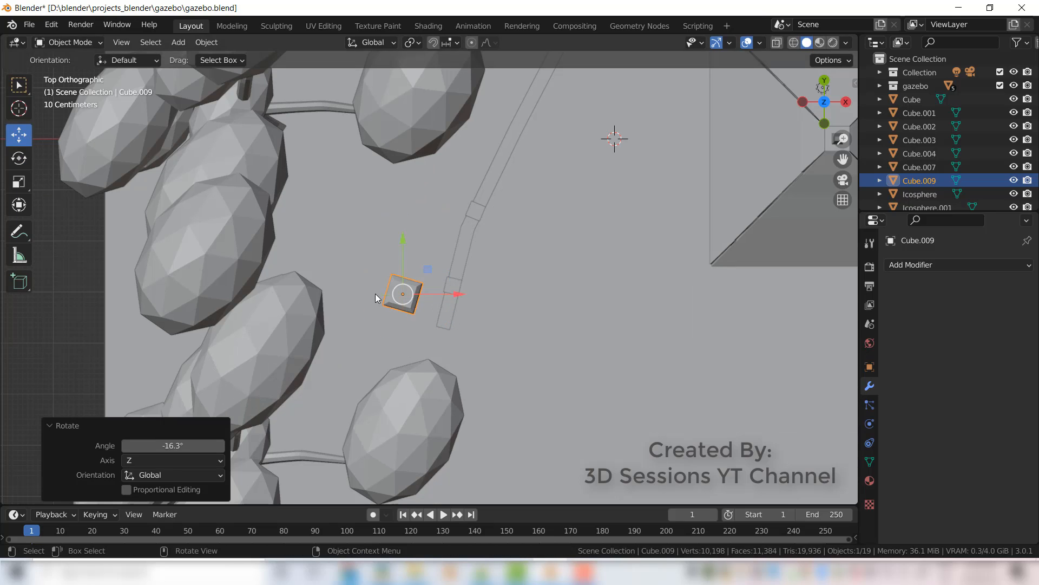
left_click_drag(458, 294, 456, 262)
left_click(19, 158)
left_click(442, 310)
left_click(427, 300)
left_click(19, 134)
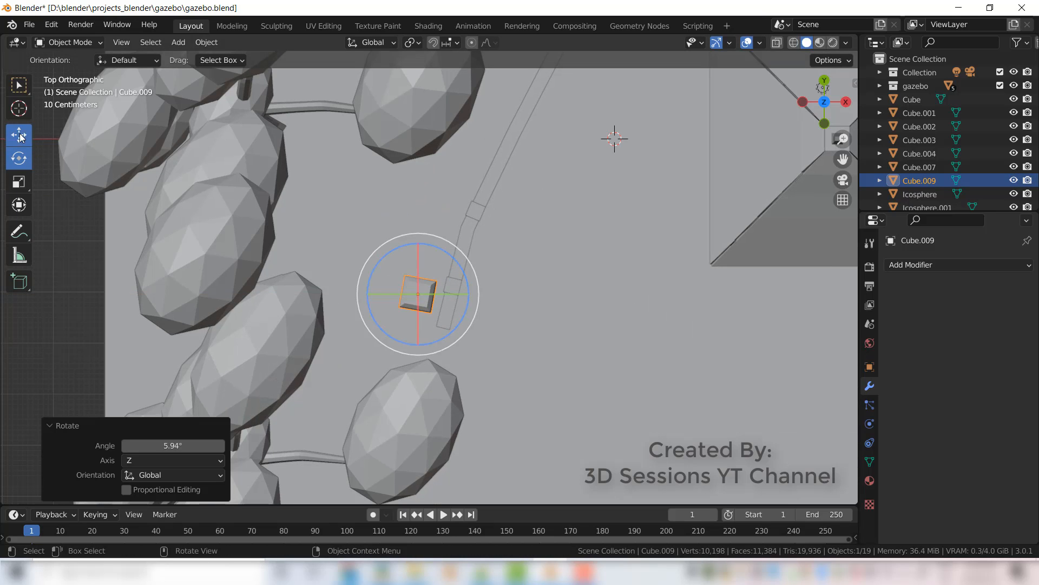
Step: Duplicate the pillar and move the copy to the fence's rear-left corner, shifting it about 3.65 m along X
scroll(404, 231, "down", 7)
key("shift+d")
left_click(404, 230)
left_click_drag(425, 227, 425, 116)
left_click_drag(451, 172, 503, 177)
scroll(501, 176, "up", 7)
middle_click_drag(569, 232, 501, 428, "shift")
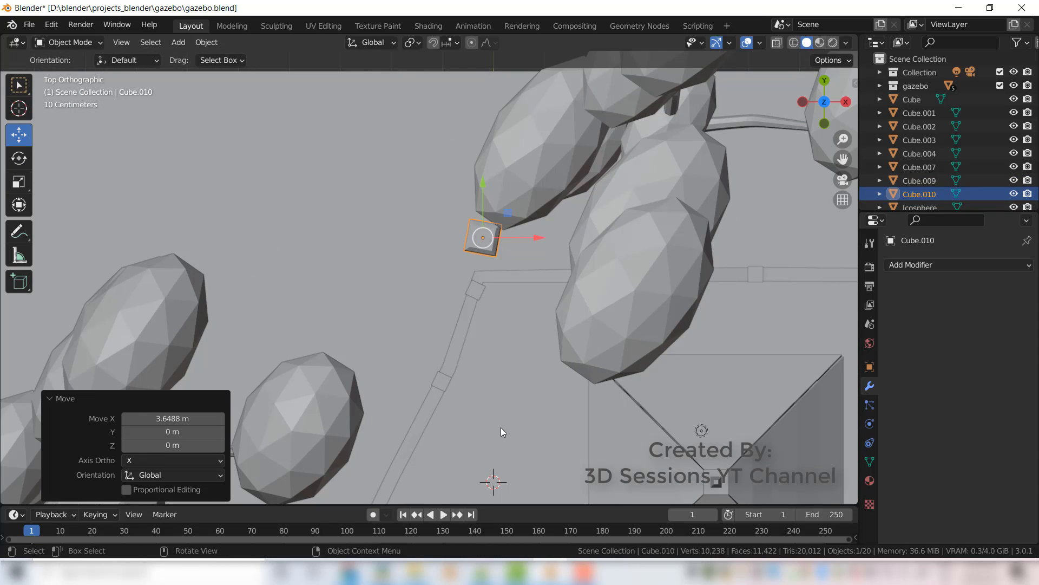
Step: Rotate the rear-left pillar around Z to line up with the rear fence and nudge it closer to the corner
key("r")
key("z")
left_click(533, 419)
mouse_move(507, 238)
left_mouse_down()
mouse_move(538, 239)
mouse_move(525, 238)
left_mouse_up()
left_click_drag(501, 192, 501, 204)
Step: Duplicate the rear-left pillar and move the copy along X to the fence's rear-right corner
scroll(505, 280, "down", 4)
key("shift+d")
left_click(365, 302)
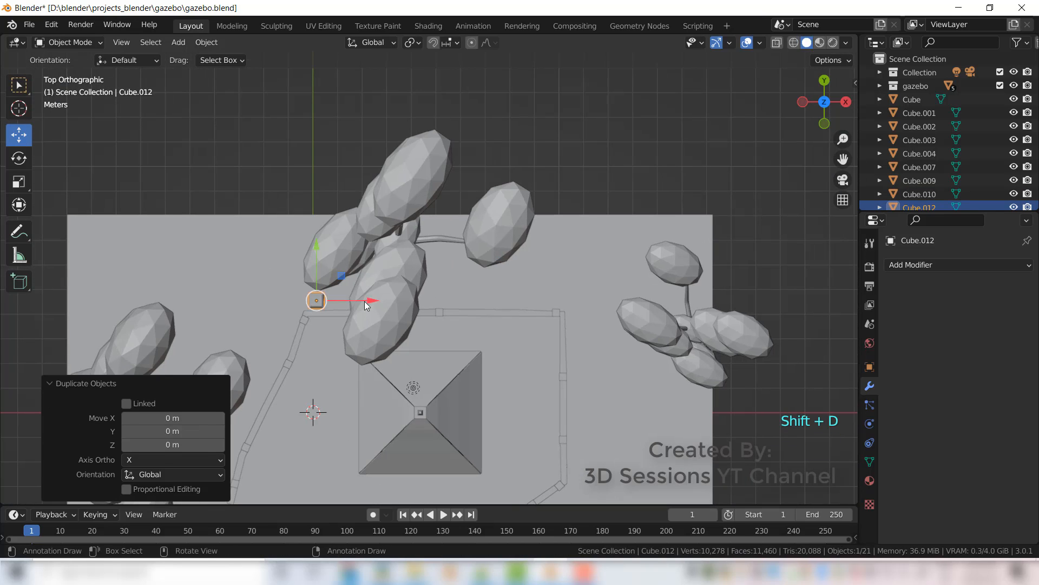
left_click_drag(366, 302, 590, 303)
Step: Duplicate the rear-right pillar and place the copy outside the fence's front-right corner, shifting it about 1.54 m along X
key("shift+d")
right_click(538, 255)
left_click_drag(538, 254, 537, 427)
left_click_drag(571, 473, 609, 475)
Step: Return to the camera view, deselect the pillar and save the file
key("KP_0")
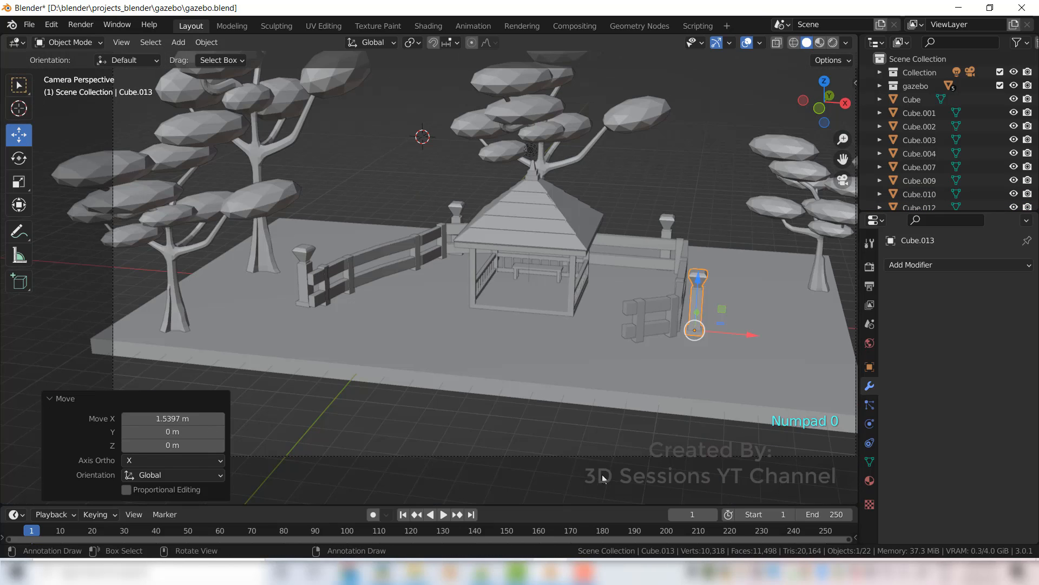
left_click(508, 404)
key("ctrl+s")
left_click(347, 302)
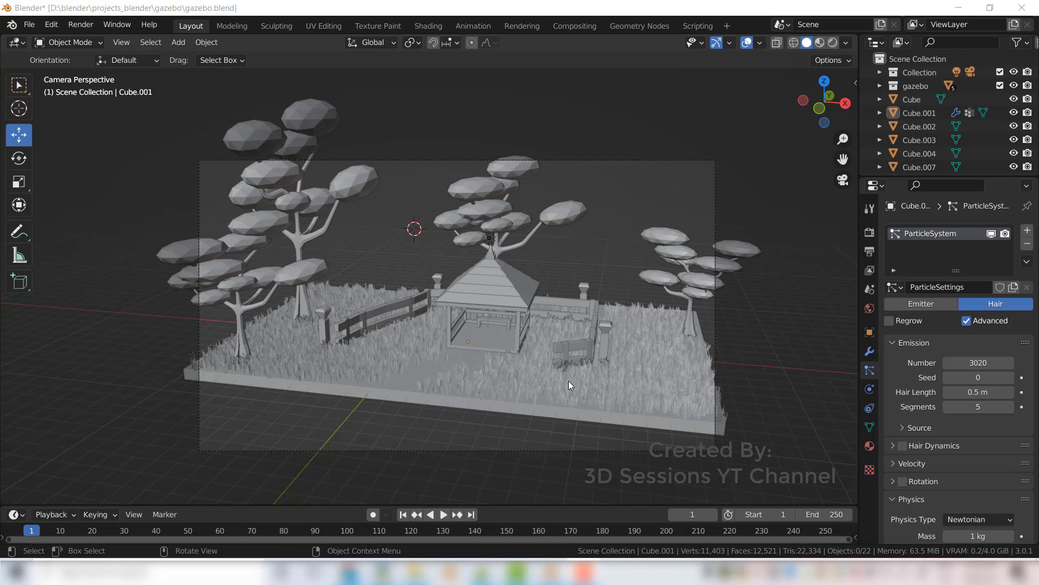
Step: Add a cube mesh and, in front view, scale it uniformly to about 0.364
mouse_move(460, 346)
middle_mouse_down()
mouse_move(461, 448)
mouse_move(463, 365)
middle_mouse_up()
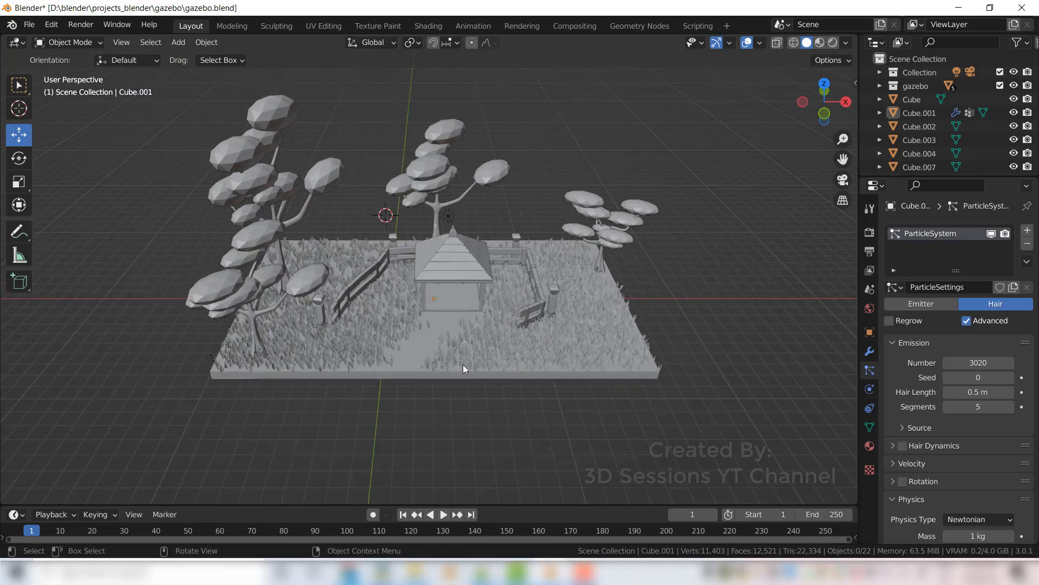
scroll(408, 335, "up", 5)
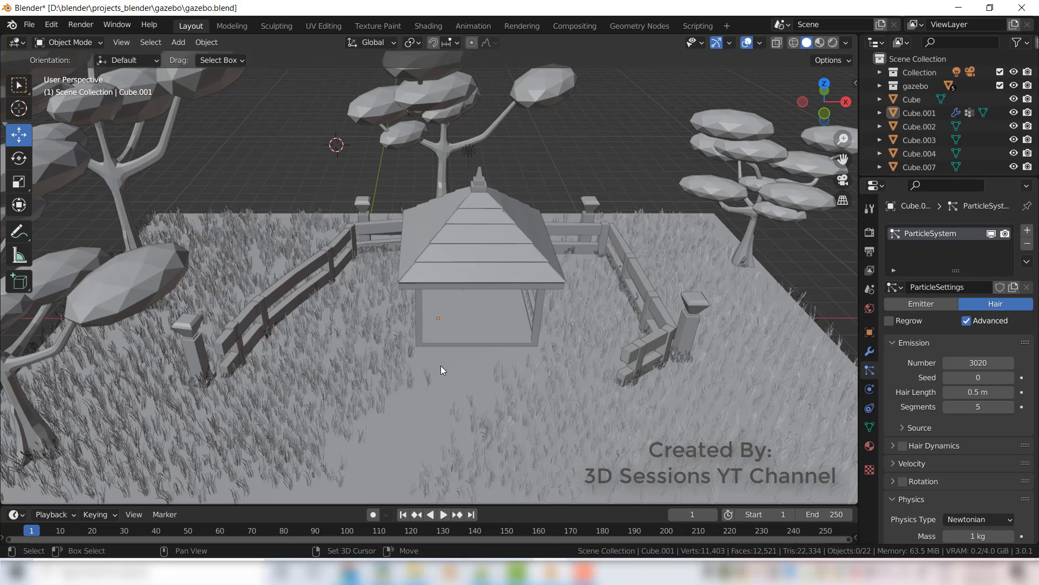
key("shift+a")
mouse_move(427, 279)
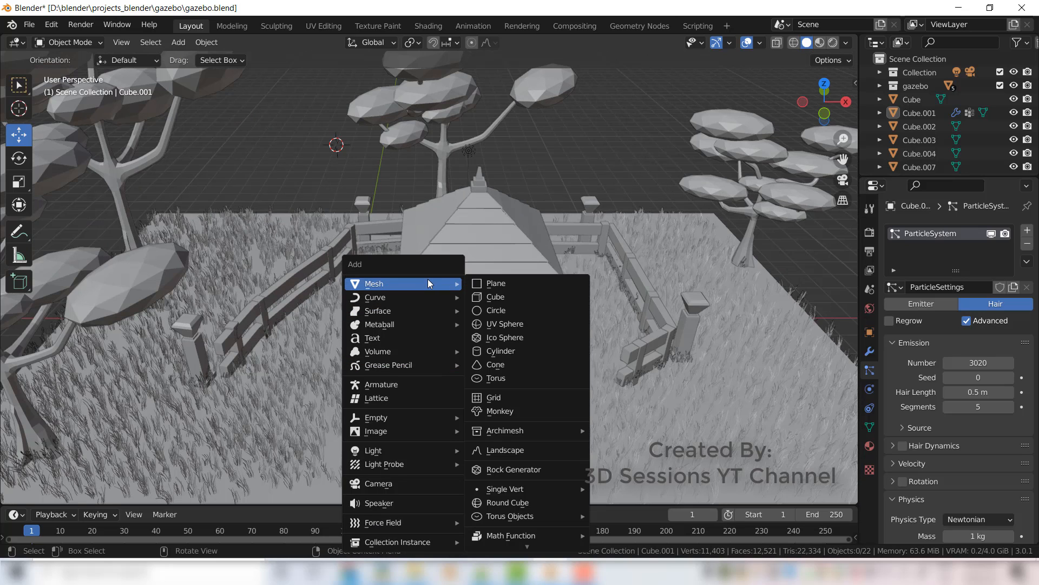
left_click(485, 299)
key("grave")
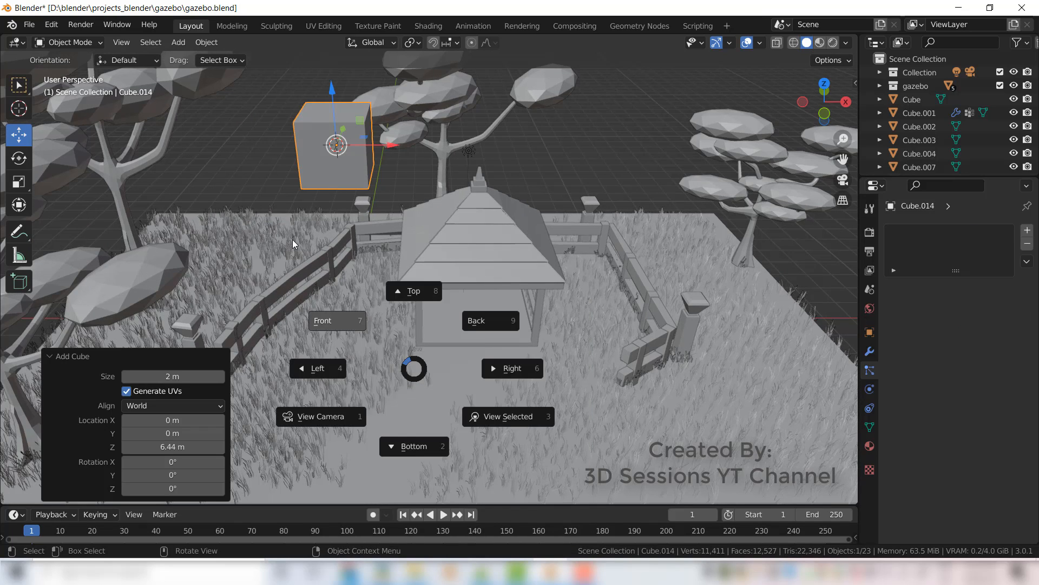
key("KP_1")
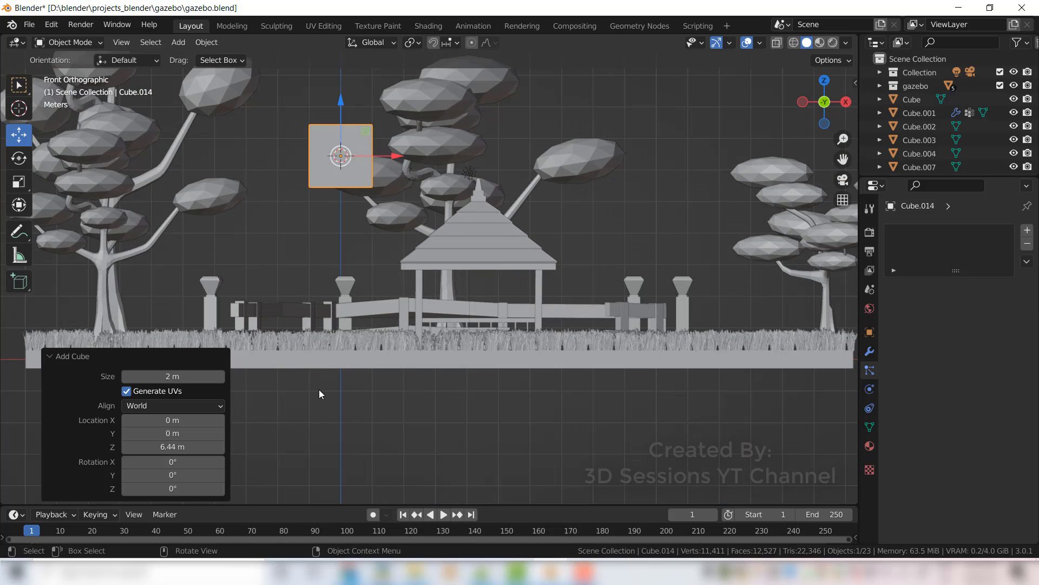
key("s")
left_click(345, 221)
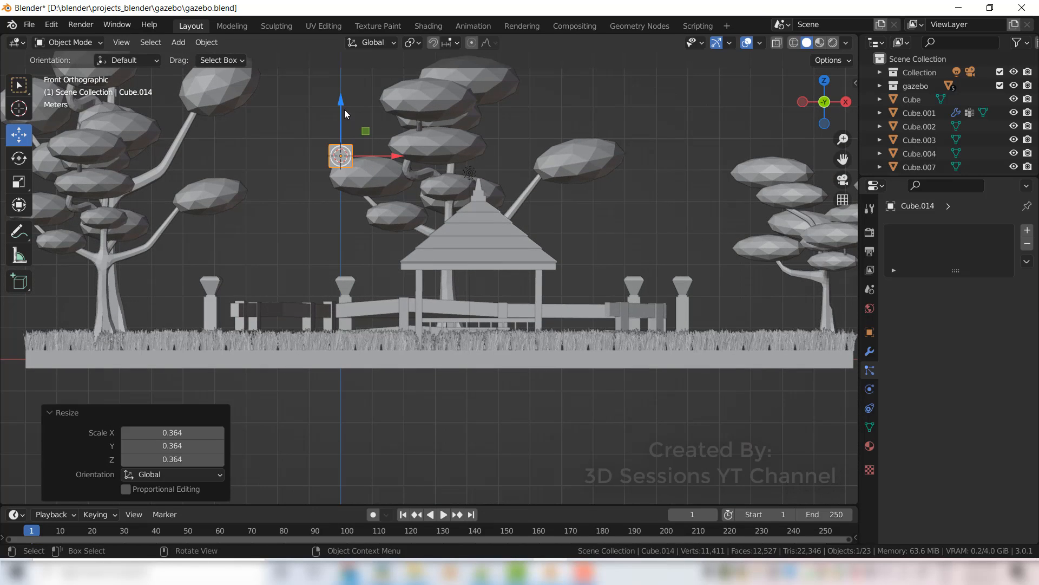
Step: Lower the small cube about 4.46 m and flatten it to about 0.179 along Z
left_click_drag(347, 114, 347, 254)
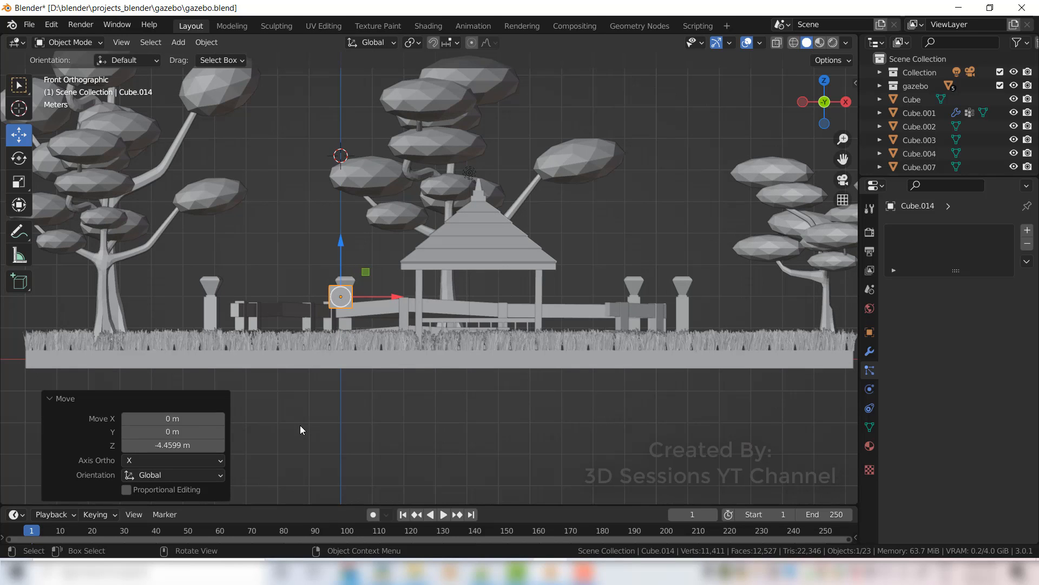
key("s")
key("z")
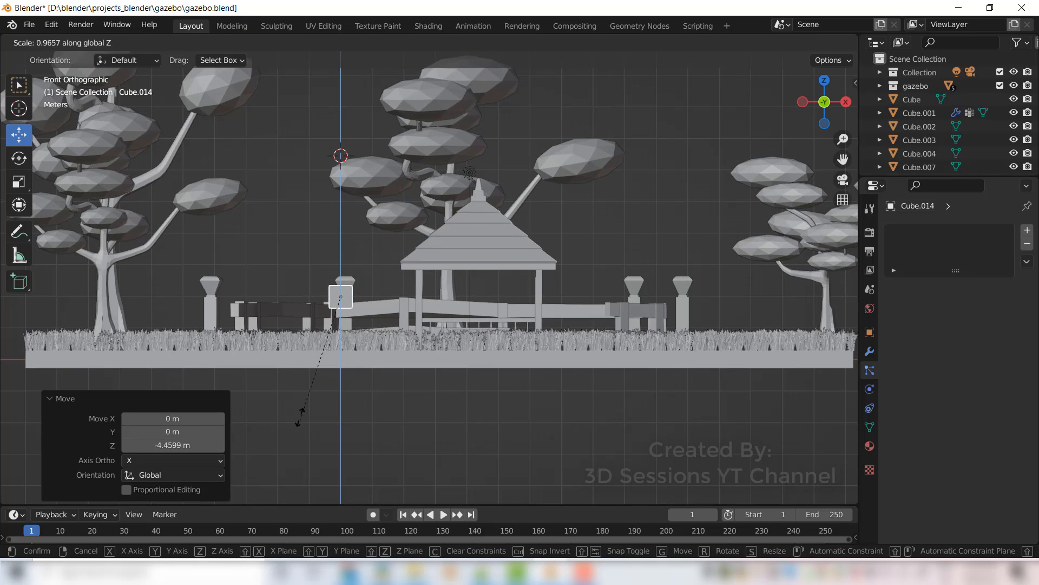
left_click(327, 320)
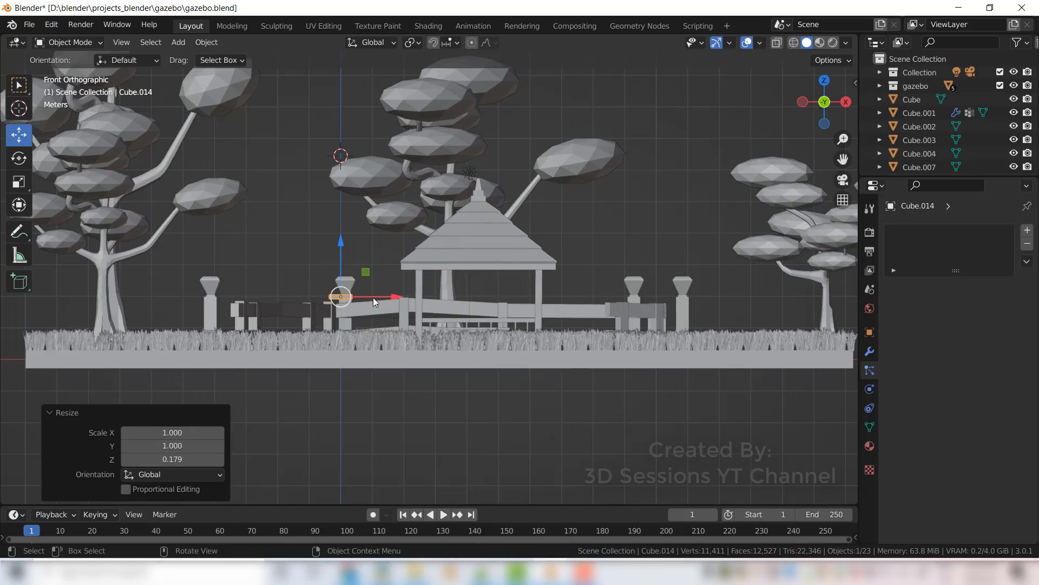
Step: In top view, move the flattened cube about 5.56 m along negative Y and stretch it to about 3.368 along X
middle_click_drag(373, 297, 367, 225)
key("grave")
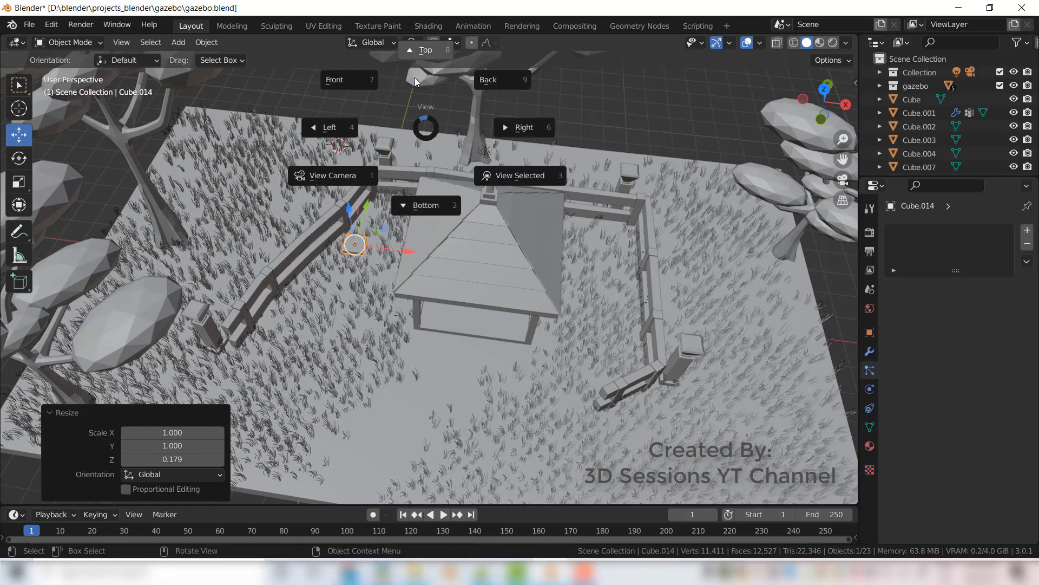
left_click(424, 54)
left_click_drag(341, 179, 358, 352)
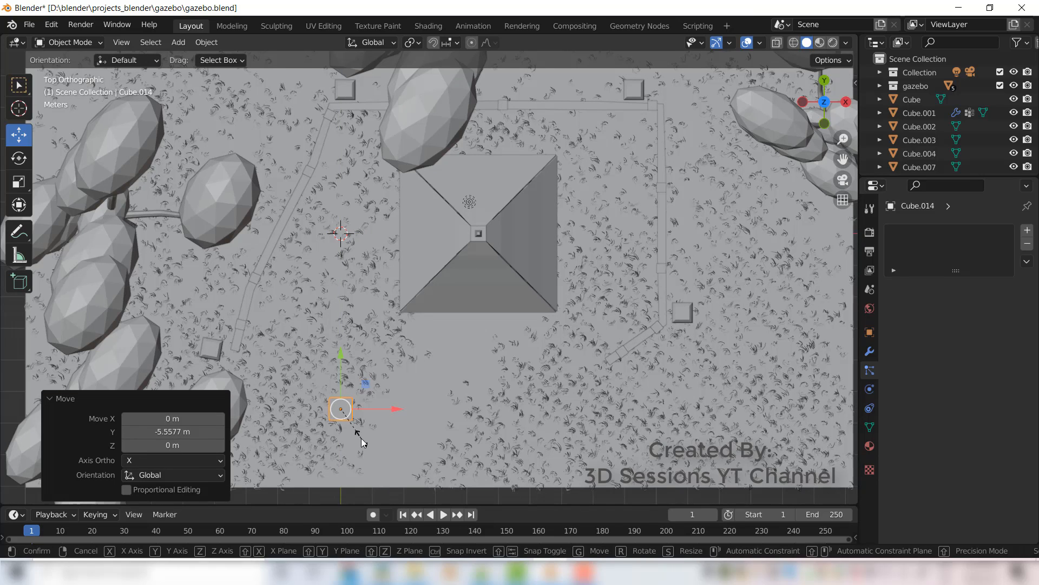
key("s")
key("x")
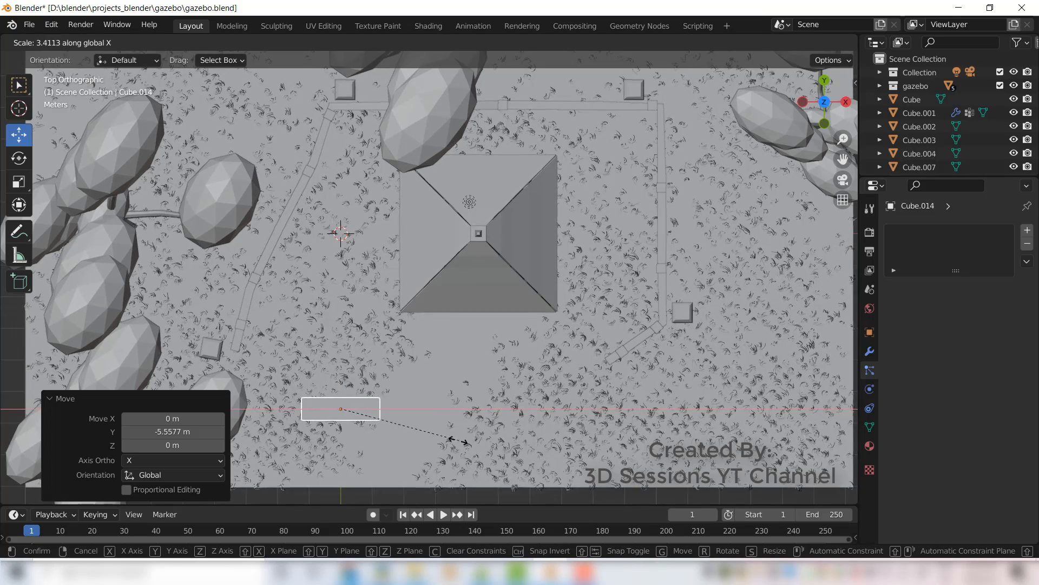
left_click(457, 442)
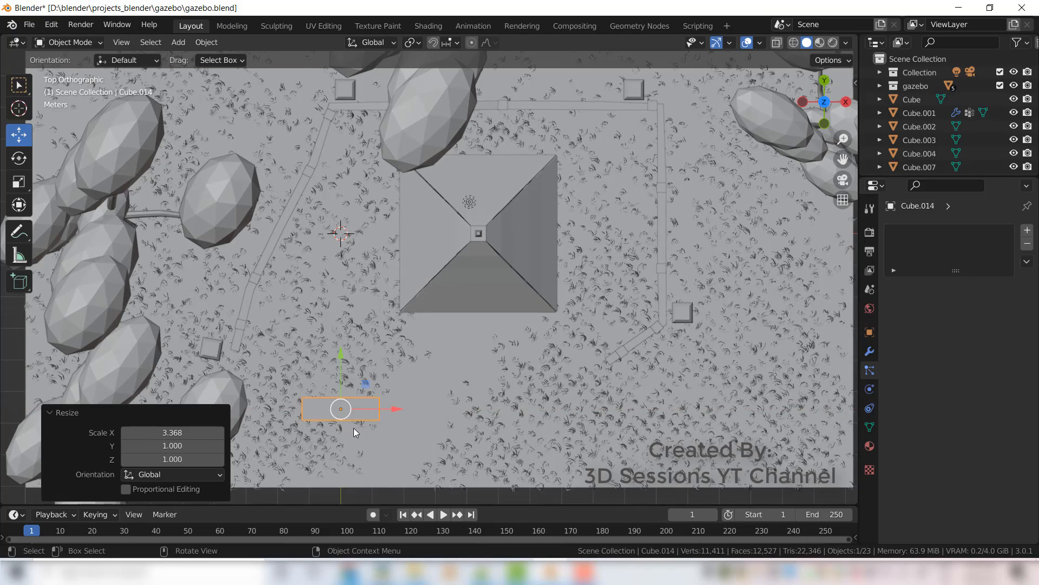
Step: Move the slab along X and about 2.49 m along Y to the gazebo's front edge and lower it about 1.17 m
left_click_drag(394, 410, 486, 413)
left_click_drag(443, 354, 443, 275)
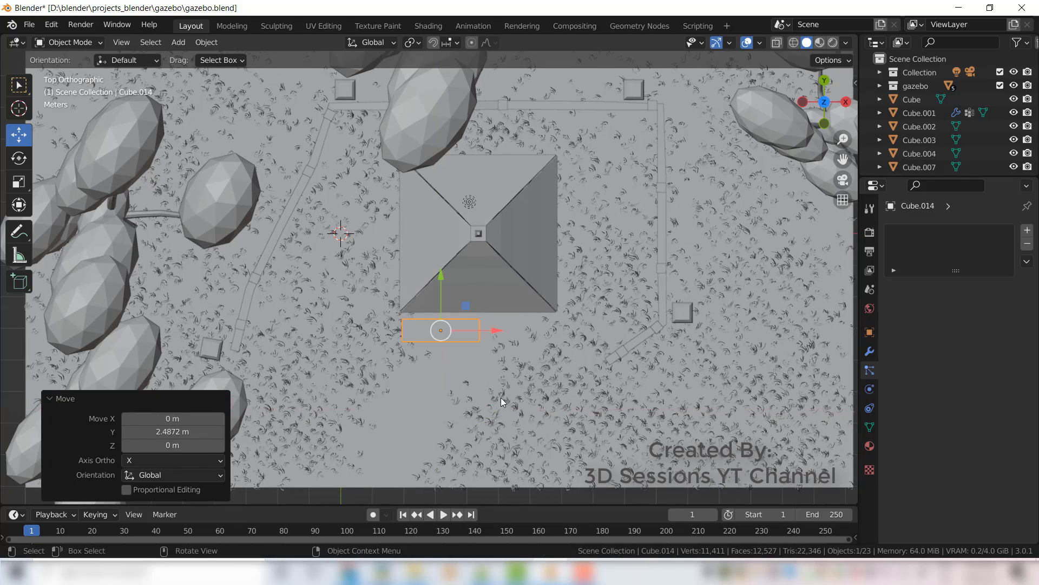
key("grave")
left_click(213, 184)
left_click_drag(438, 249, 440, 286)
Step: Shift the slab about 0.83 m along X to the gazebo entrance and adjust its height in front view
middle_click_drag(470, 377, 460, 417)
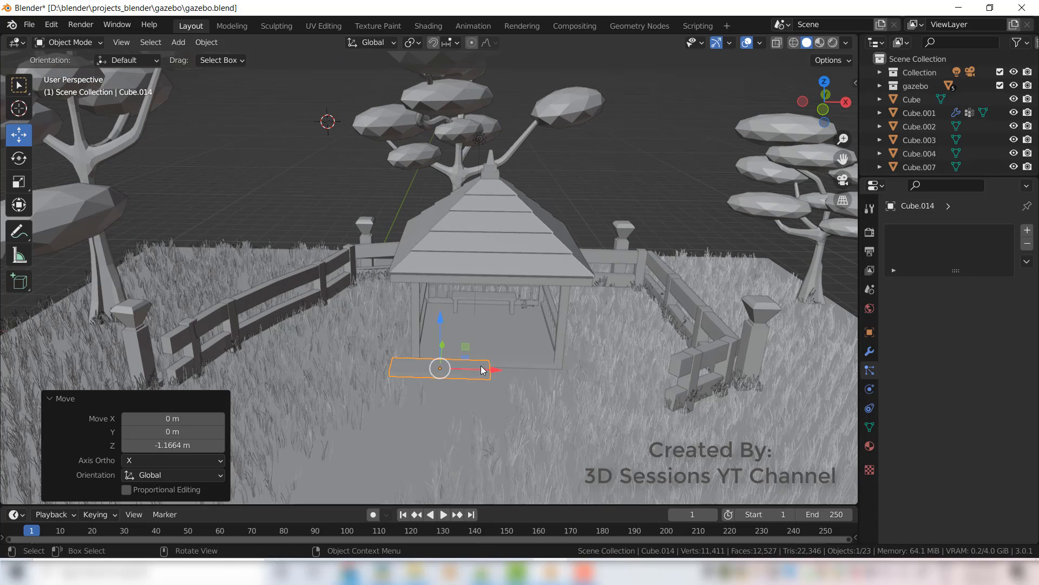
left_click_drag(501, 370, 534, 370)
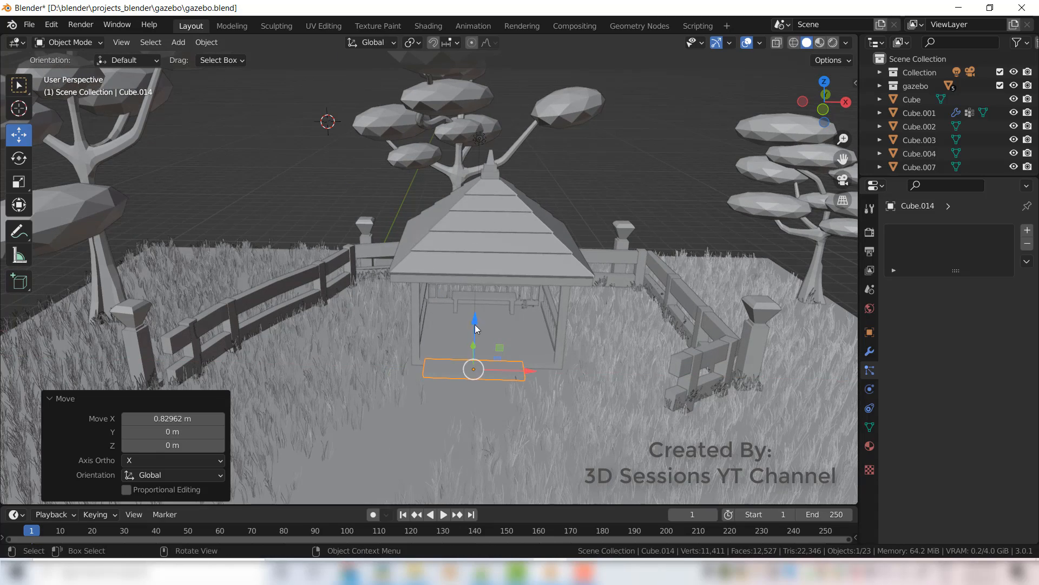
key("grave")
left_click(428, 310)
mouse_move(475, 330)
left_mouse_down()
mouse_move(475, 341)
mouse_move(483, 314)
left_mouse_up()
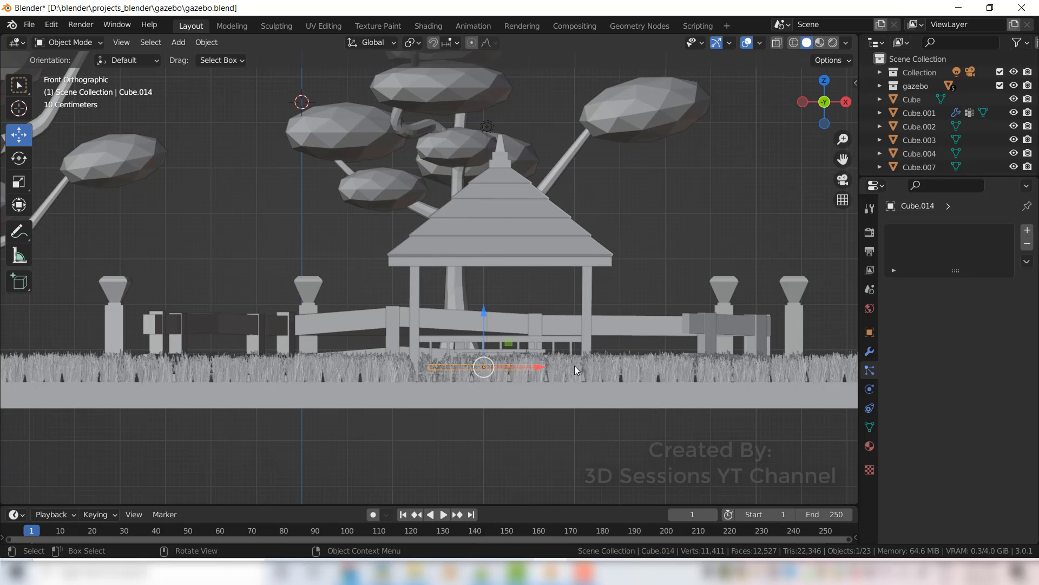
Step: Select the ground block and turn off the viewport display of its grass particle system
left_click(589, 398)
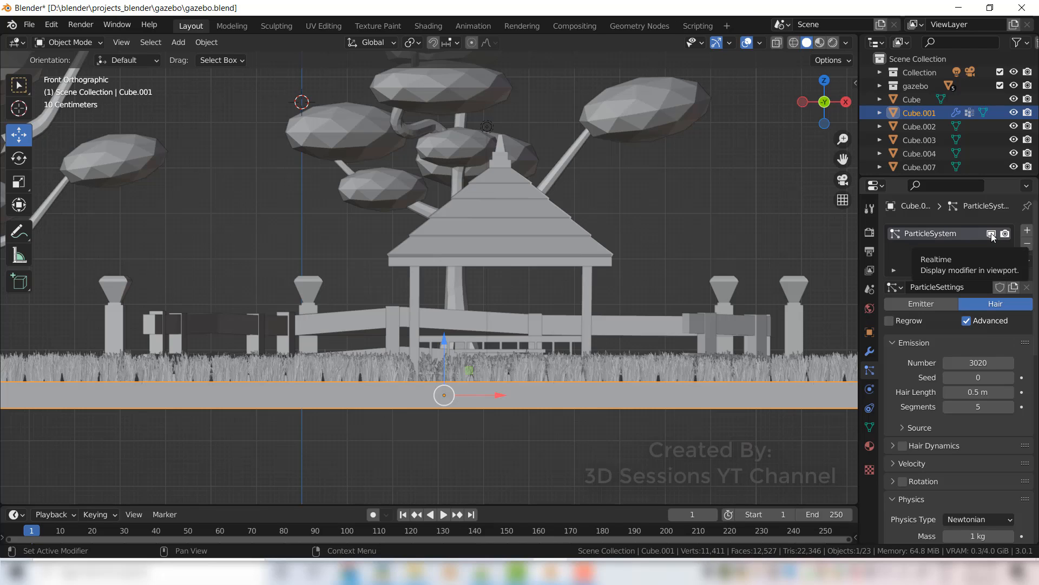
left_click(991, 234)
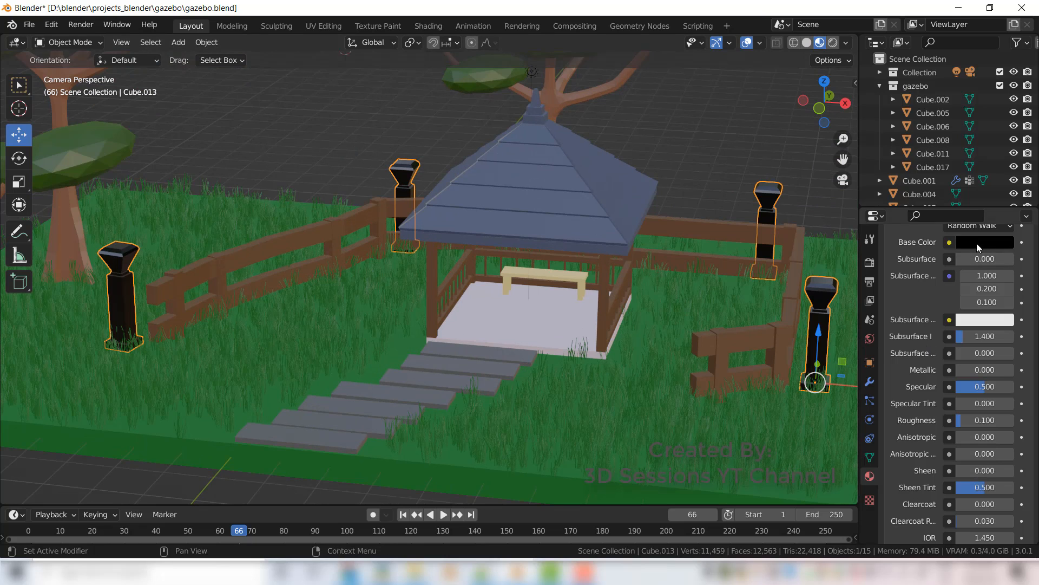
Step: Lighten the base color of the pillars' black material to dark grey and deselect the pillars
left_click(980, 243)
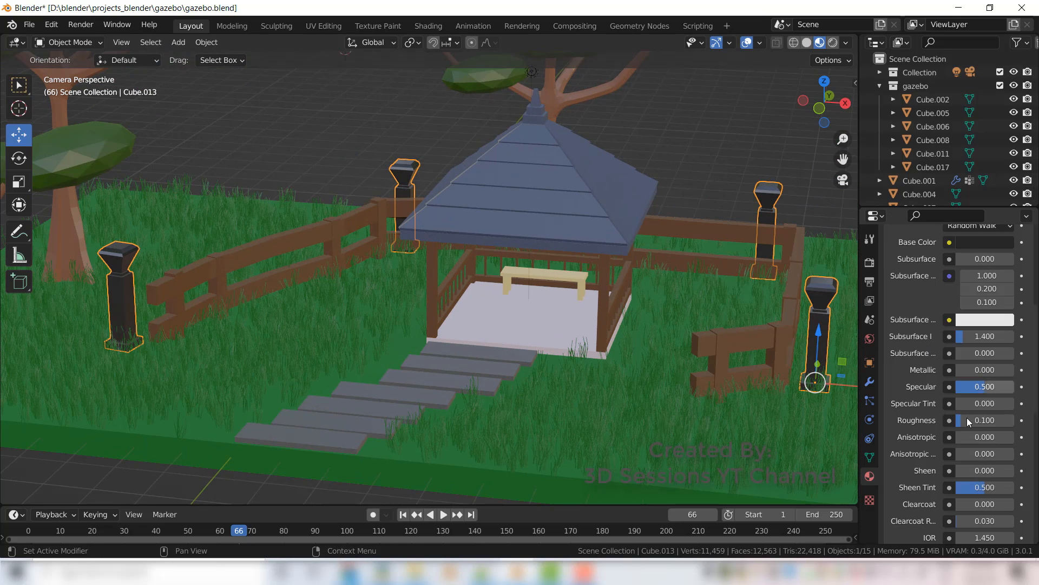
left_click(567, 463)
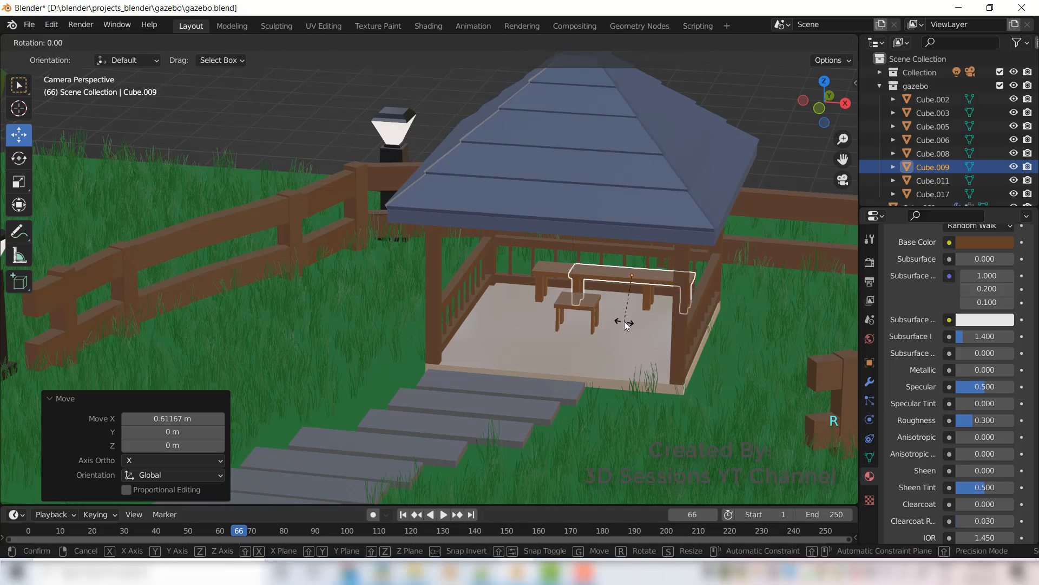
Step: Rotate the copied bench 90° around Z and move it along X toward the gazebo's right side
key("g")
key("x")
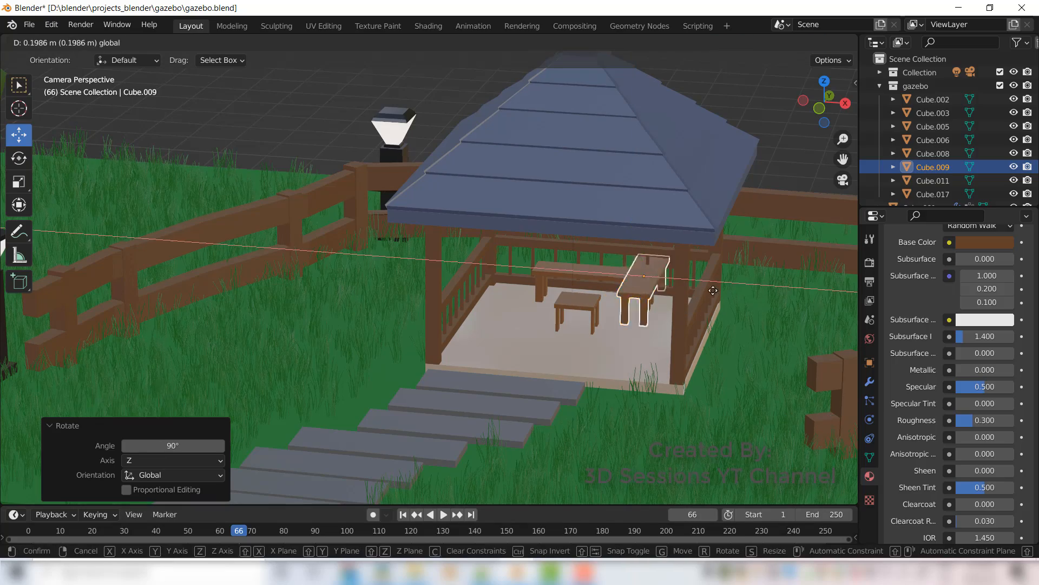
left_click(675, 223)
left_click_drag(674, 223, 675, 225)
middle_click_drag(563, 330, 430, 349)
scroll(431, 348, "up", 6)
left_click_drag(617, 360, 564, 249)
middle_click_drag(471, 444, 609, 459)
scroll(584, 321, "up", 5)
Step: Lower the point light about 3.7 m along Z into the gazebo and raise it about 0.38 m under the roof
key("g")
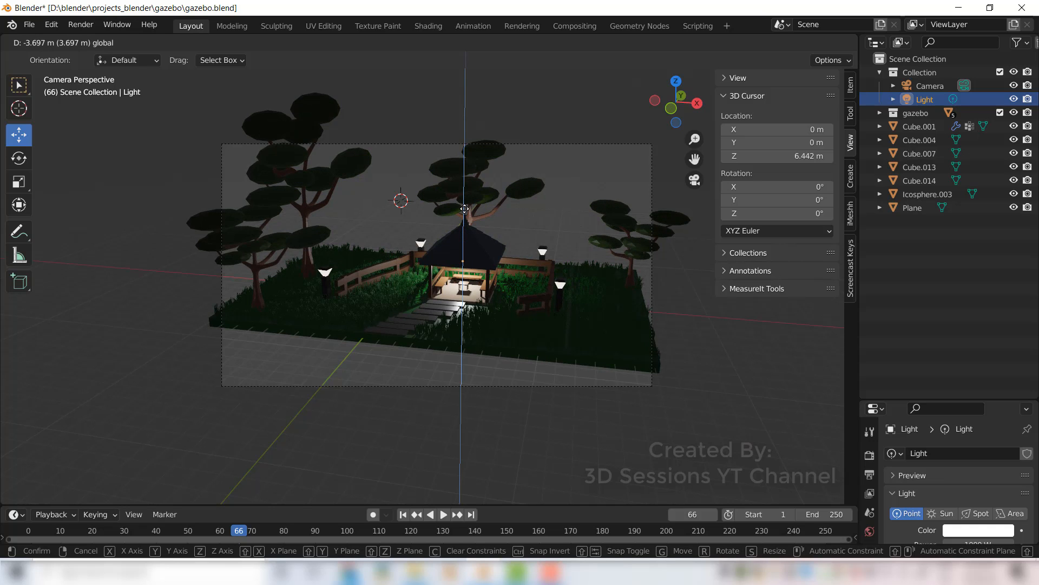
left_click(464, 209)
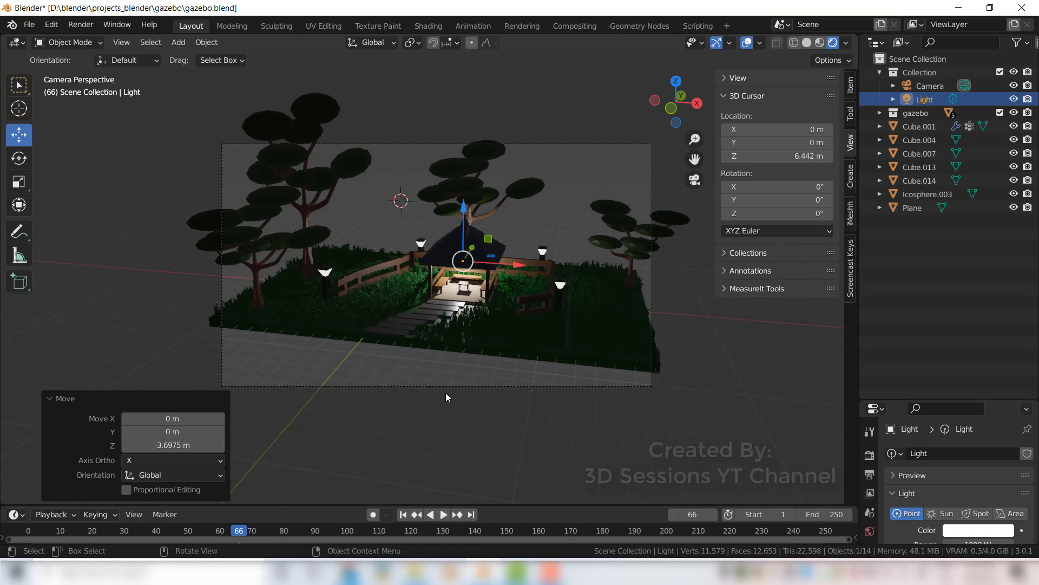
middle_click_drag(446, 392, 427, 376)
scroll(427, 376, "up", 6)
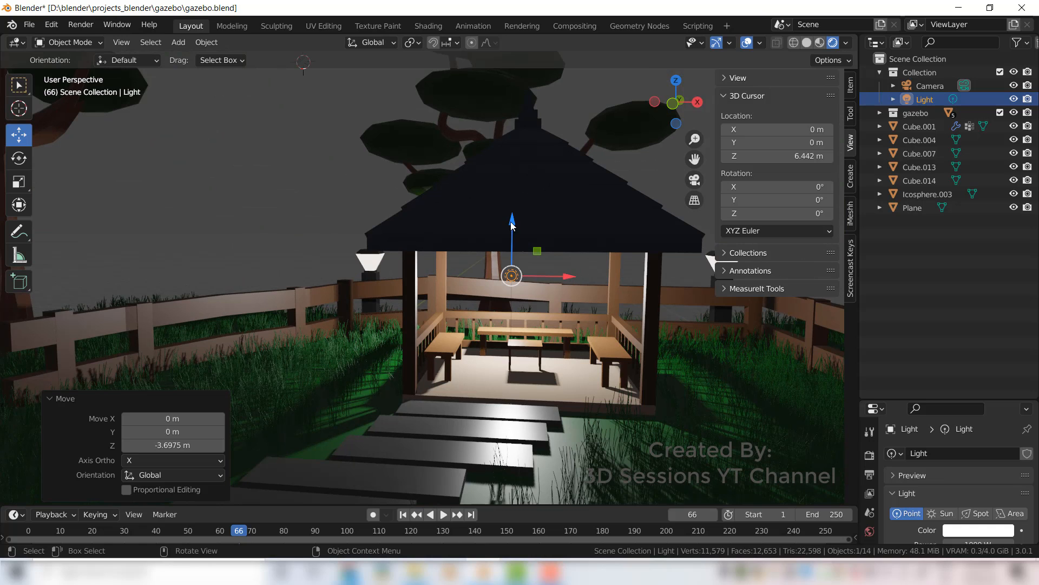
left_click_drag(511, 222, 511, 208)
Step: Add an area light and, in top view, move it about 13.67 m along negative Y in front of the scene
key("KP_0")
key("shift+a")
mouse_move(494, 455)
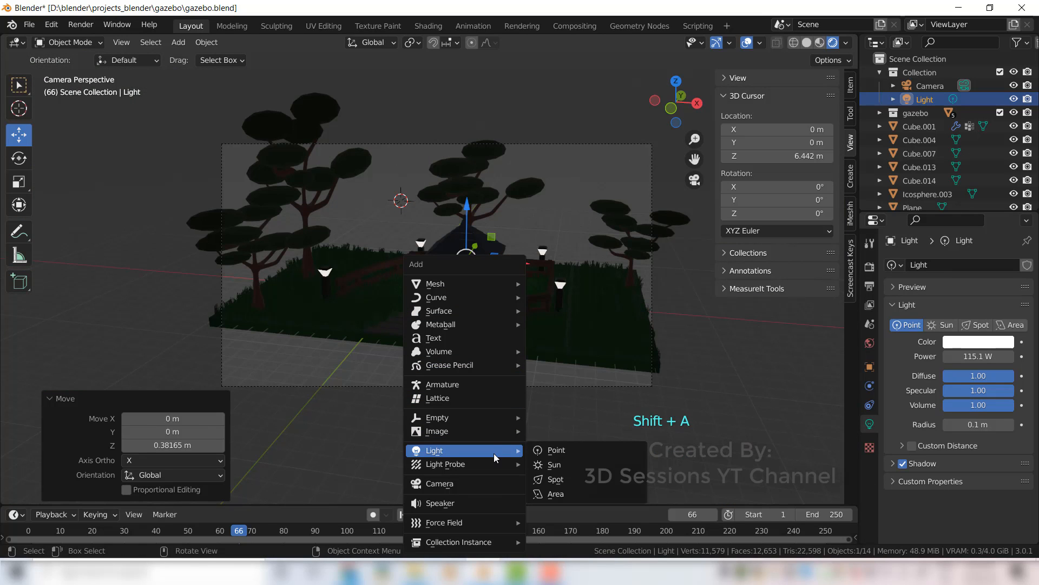
left_click(554, 494)
key("KP_7")
key("g")
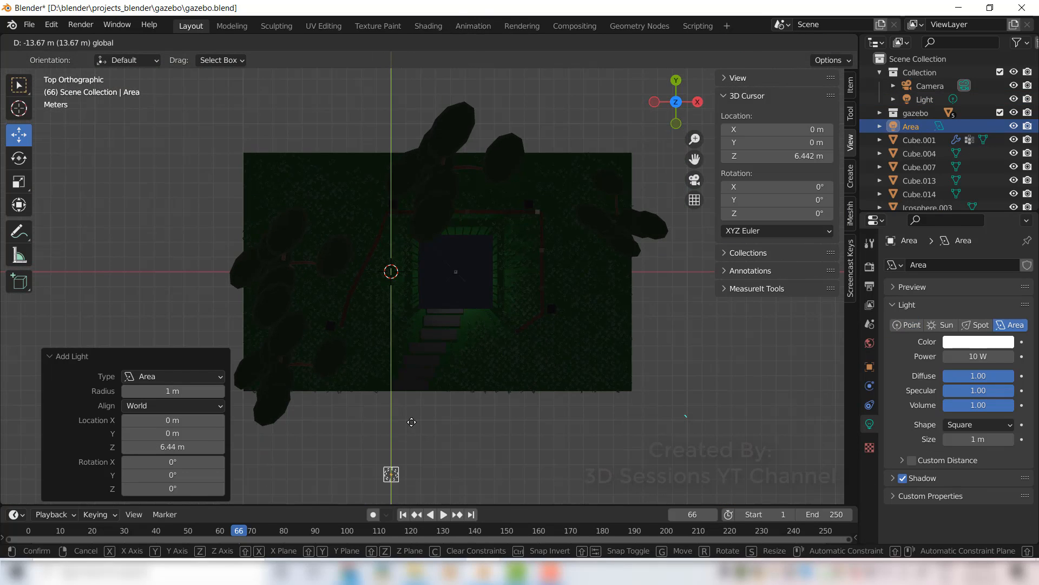
left_click_drag(411, 422, 411, 422)
Step: Rotate the area light about 62.7° around X so that it points toward the scene
middle_click_drag(484, 472, 556, 376)
left_click(19, 158)
left_click_drag(629, 187, 649, 232)
Step: Set the area light's power to 500 W and size to 2 m, and raise the power to 700 W
left_click(978, 356)
type("500")
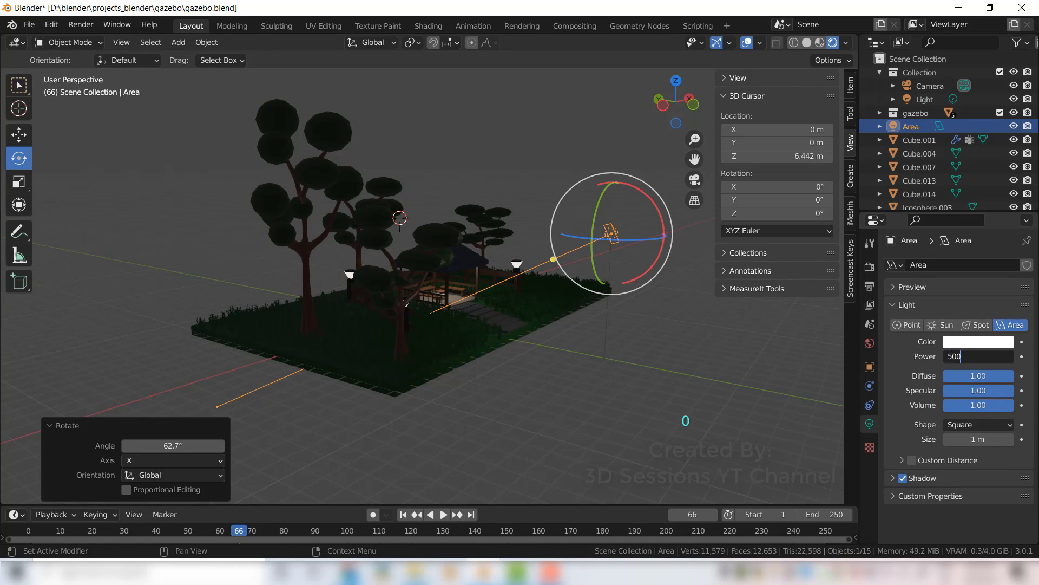
key("KP_0")
left_click(974, 440)
type("2")
key("Return")
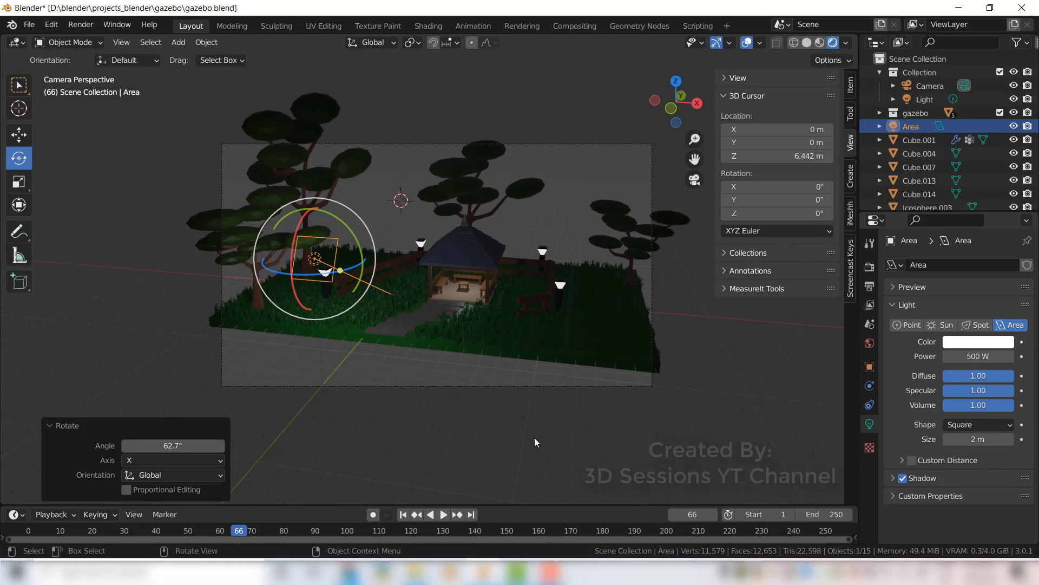
left_click(978, 357)
key("Return")
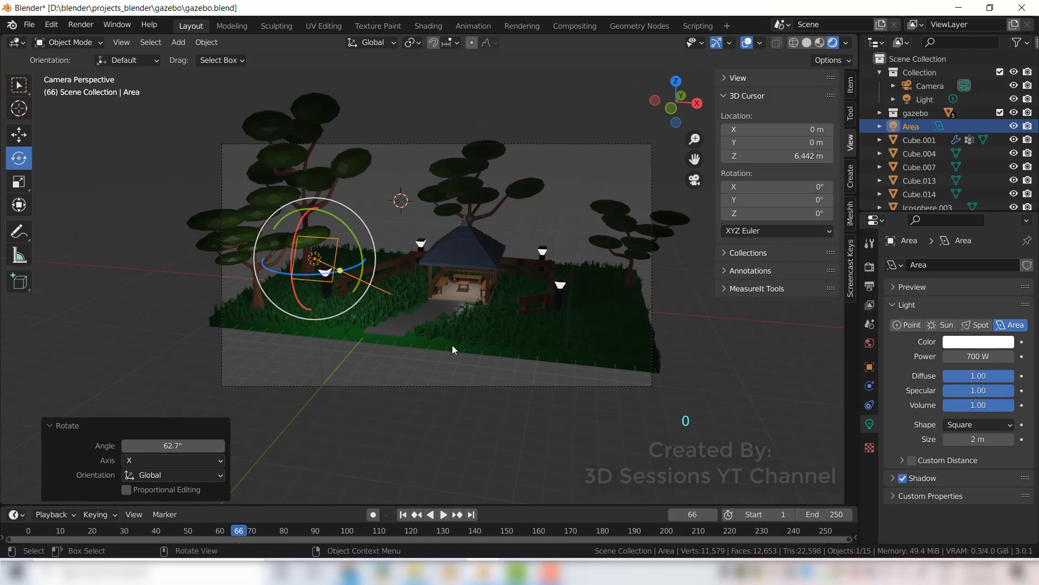
Step: In top view, move the area light about 3.62 m along Y closer to the scene
key("KP_7")
left_click(19, 135)
left_click_drag(390, 419, 392, 376)
key("KP_0")
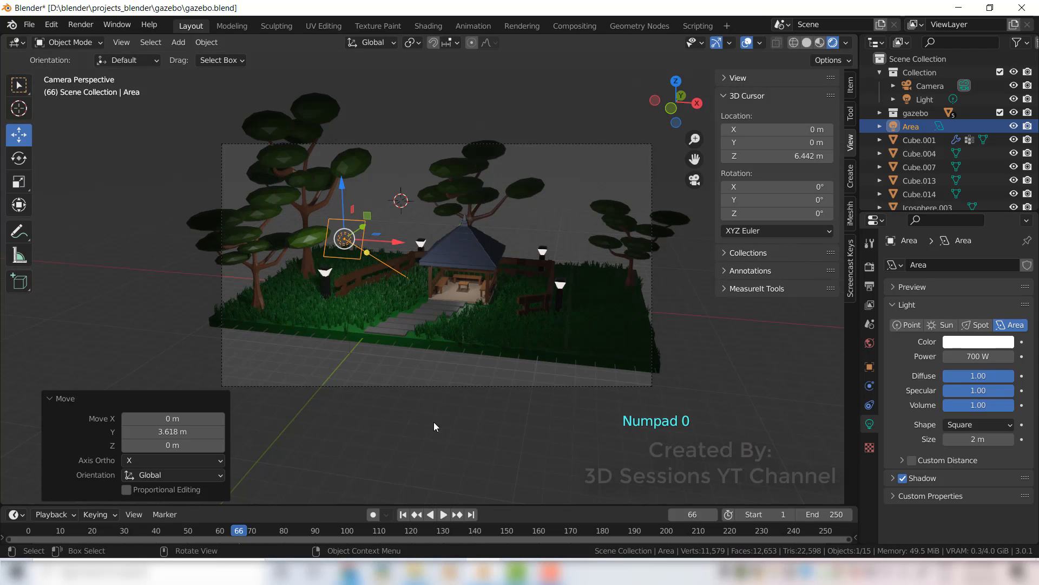
Step: Duplicate the area light about 17.54 m along X to the scene's right side and rotate the copy toward the gazebo
key("shift+d")
key("x")
left_click(686, 405)
key("n")
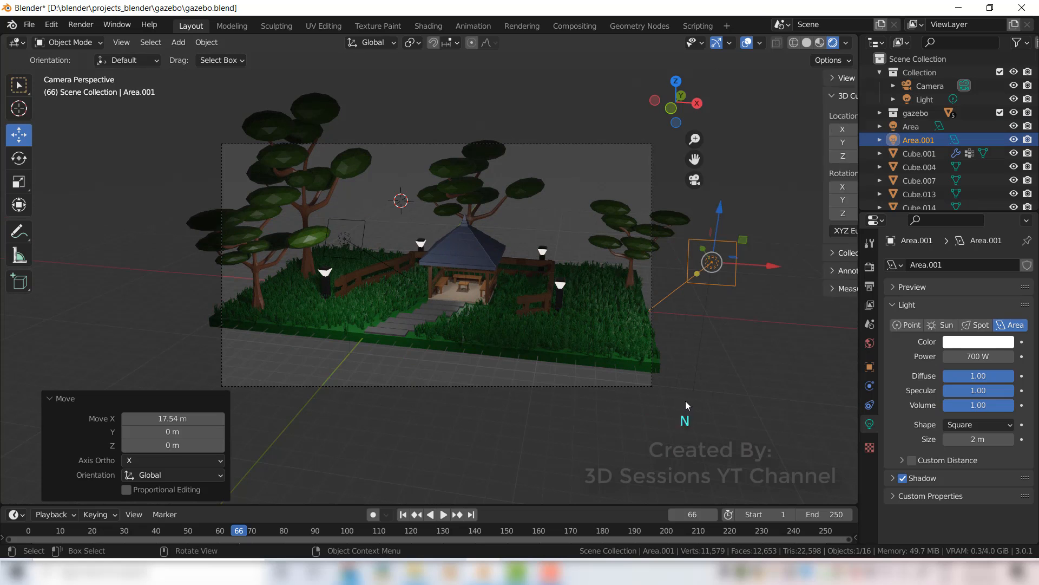
left_click(20, 158)
left_click_drag(752, 274, 738, 444)
Step: Duplicate the original area light about 10.64 m along negative X and rotate the copy around Z toward the gazebo
left_click(355, 253)
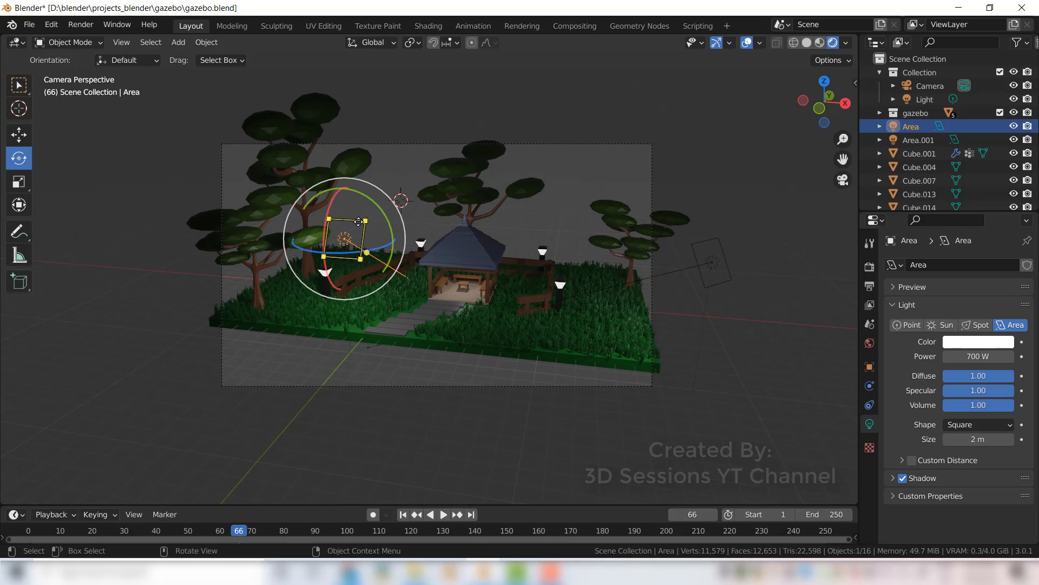
key("shift+d")
key("x")
left_click(189, 240)
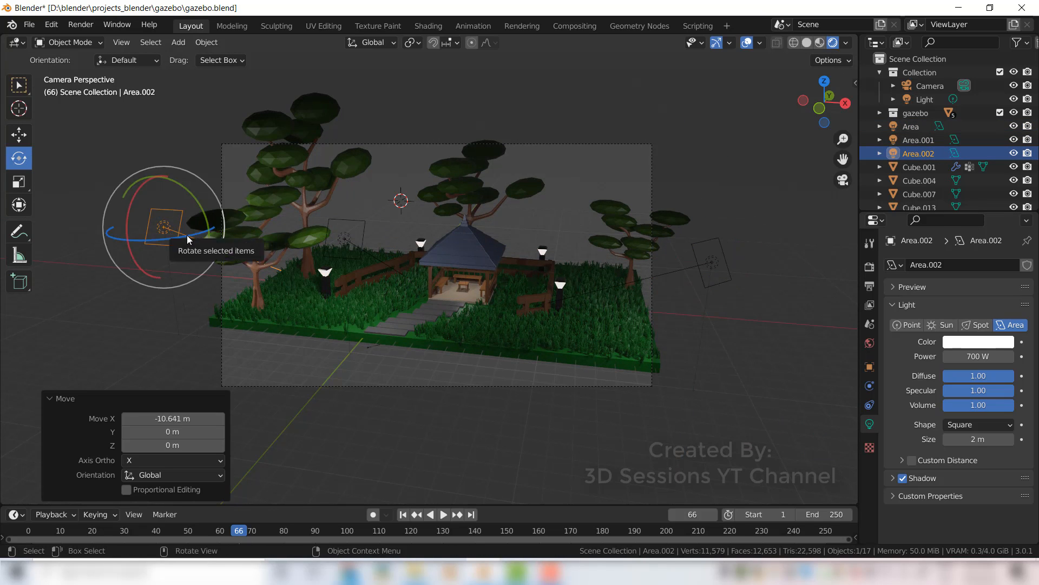
left_click_drag(188, 239, 261, 373)
Step: Raise the left and right area lights along Z, the right one by about 2.3 m
left_click(19, 135)
left_click_drag(160, 169, 158, 99)
left_click(707, 287)
left_click_drag(717, 207, 719, 157)
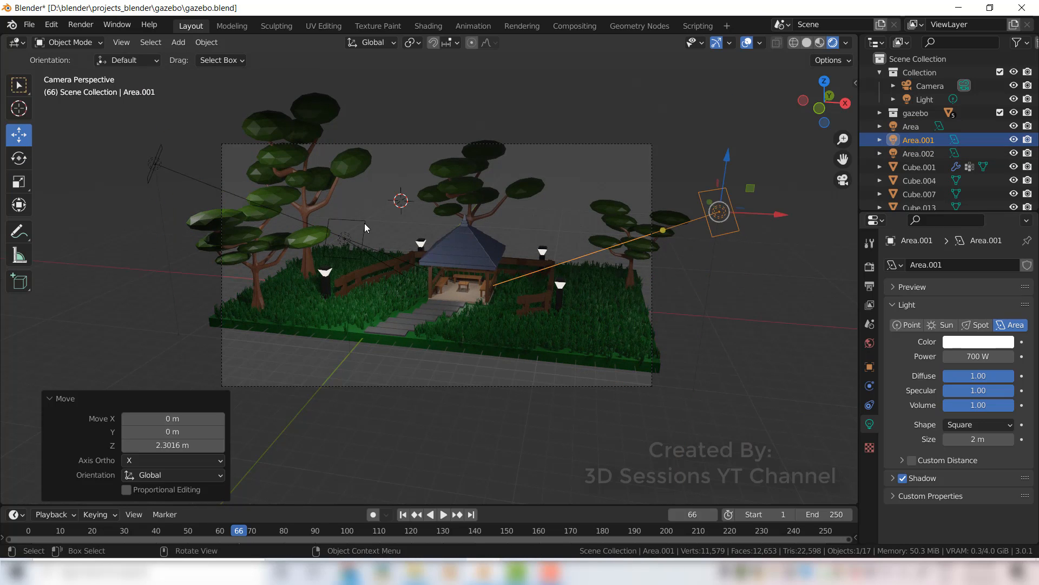
Step: In top view, move the original area light along negative Y away from the scene and hide it
left_click(364, 223)
key("grave")
left_click(400, 40)
left_click_drag(388, 395, 386, 447)
key("KP_0")
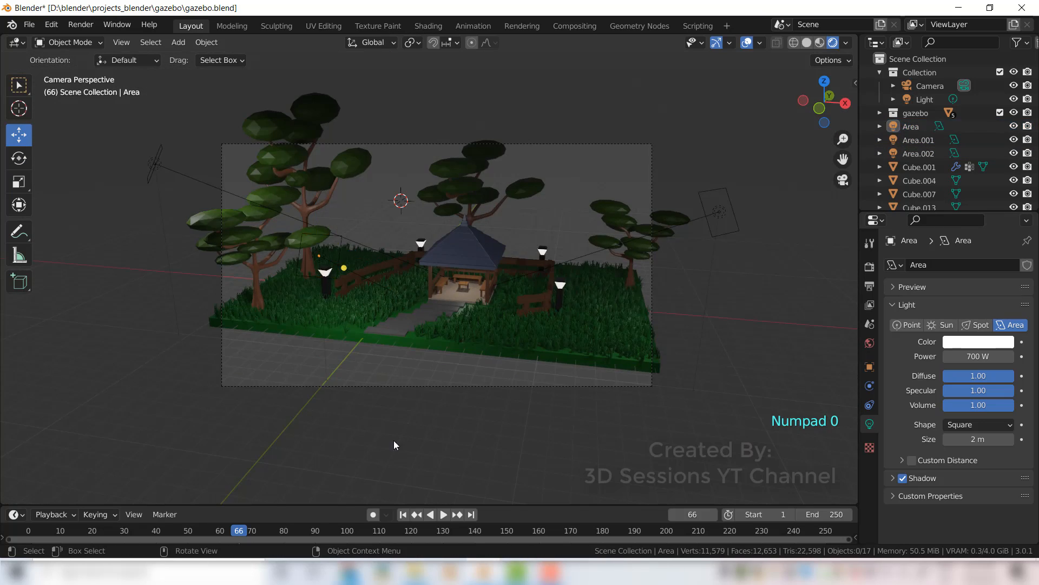
key("h")
Step: Add a point light, lower it along Z and move it along negative X toward the front-left lamp pillar
key("shift+a")
mouse_move(362, 415)
left_click(436, 410)
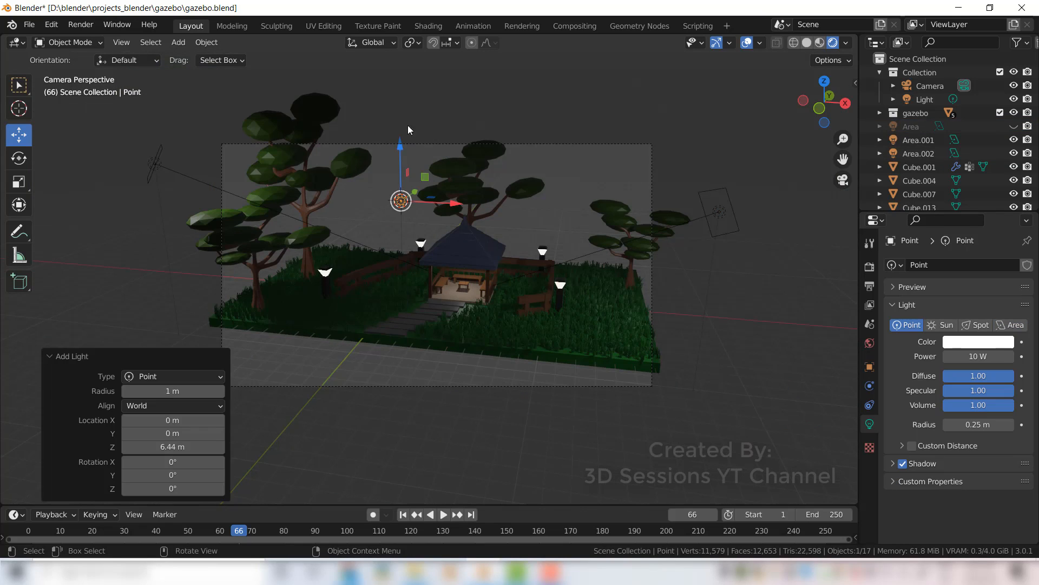
left_click_drag(402, 149, 402, 219)
left_click_drag(453, 282, 382, 279)
Step: Align the point light with the front-left lamp head along X, Y and Z in orthographic views
key("grave")
left_click(375, 64)
left_click_drag(314, 218, 322, 273)
left_click_drag(366, 330, 384, 329)
key("grave")
left_click(324, 331)
left_click_drag(480, 234, 480, 220)
left_click_drag(427, 276, 426, 276)
key("grave")
left_click(407, 324)
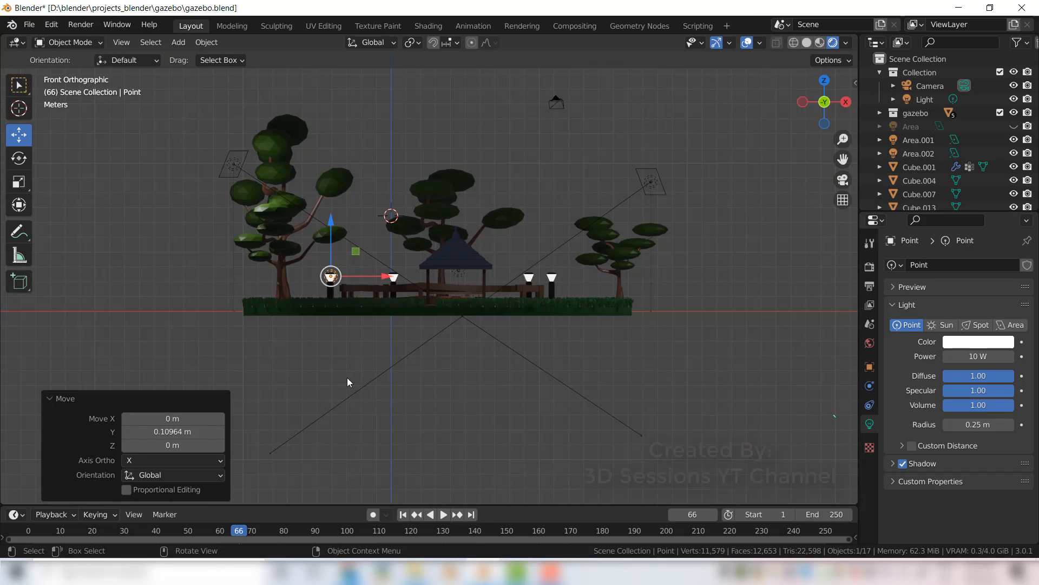
Step: Set the lamp's point light power to 100 W
key("KP_0")
left_click(978, 356)
type("100")
key("Return")
Step: Hide the left and right area lights
left_click(150, 169)
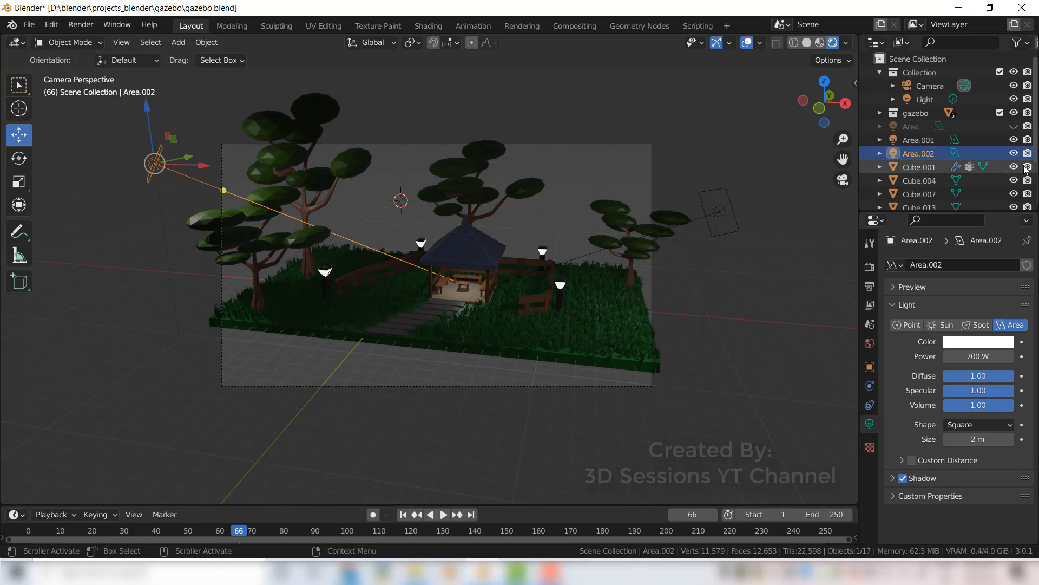
left_click(1014, 154)
left_click(719, 212)
left_click(1014, 140)
Step: Select the front-left lamp's point light, tint it pale yellow and set its power to 200 W
left_click(328, 285)
left_click_drag(1003, 213, 1003, 400)
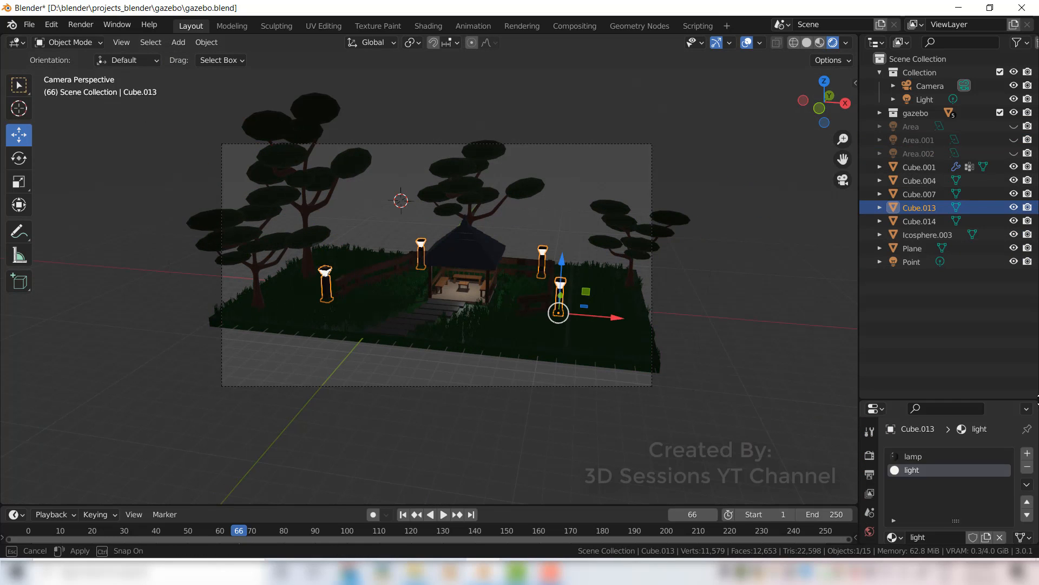
scroll(254, 271, "up", 3)
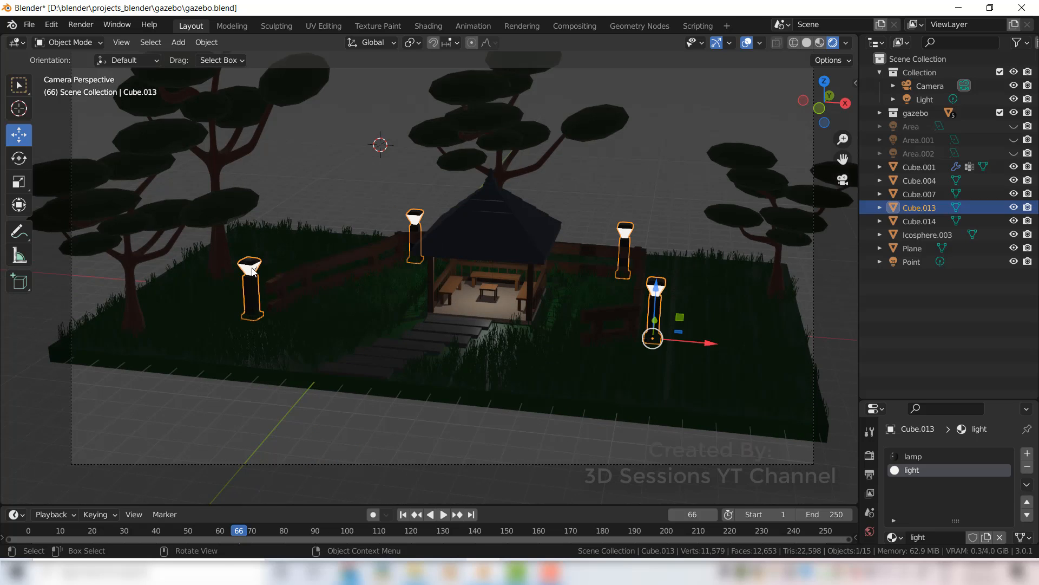
left_click(880, 113)
left_click(915, 329)
left_click(879, 114)
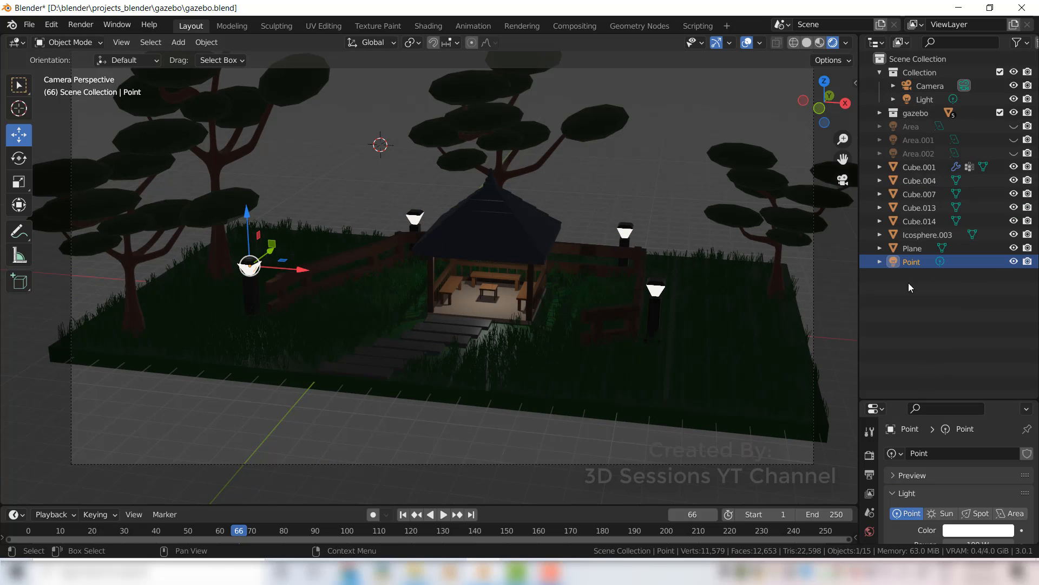
left_click(879, 73)
left_click_drag(969, 399, 974, 185)
left_click(985, 316)
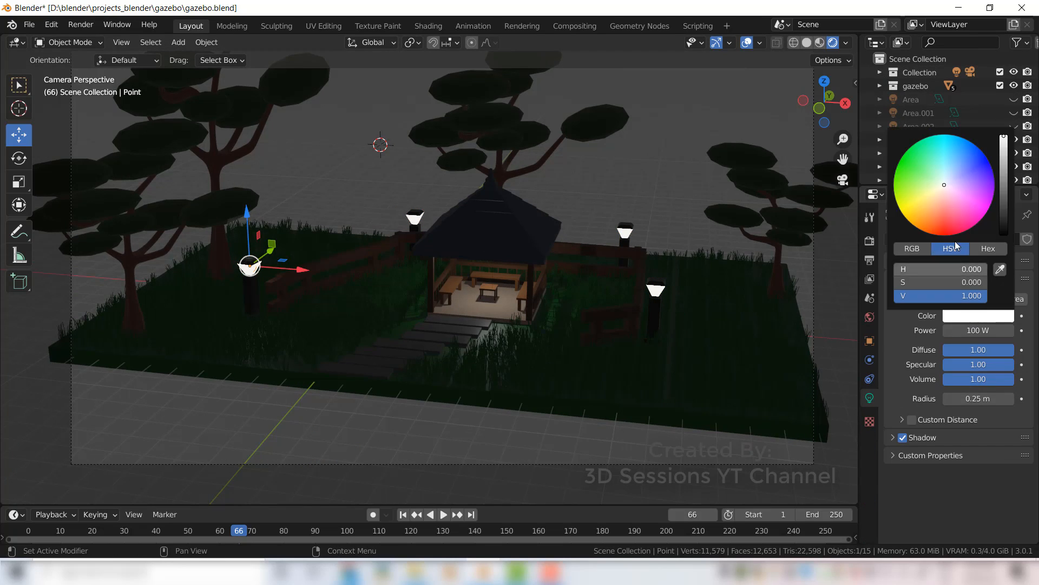
left_click(942, 188)
double_click(981, 330)
type("200")
left_click(1008, 372)
Step: Show the left and right area lights again
left_click(1014, 112)
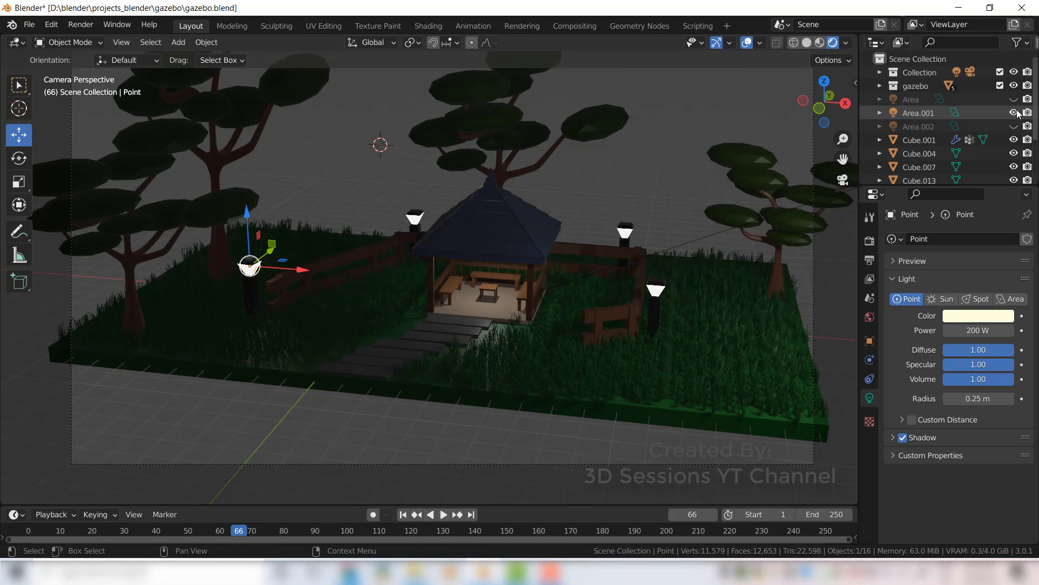
left_click(1013, 126)
scroll(464, 449, "down", 2)
Step: Set the power of the left and right area lights to 500 W each
left_click(918, 126)
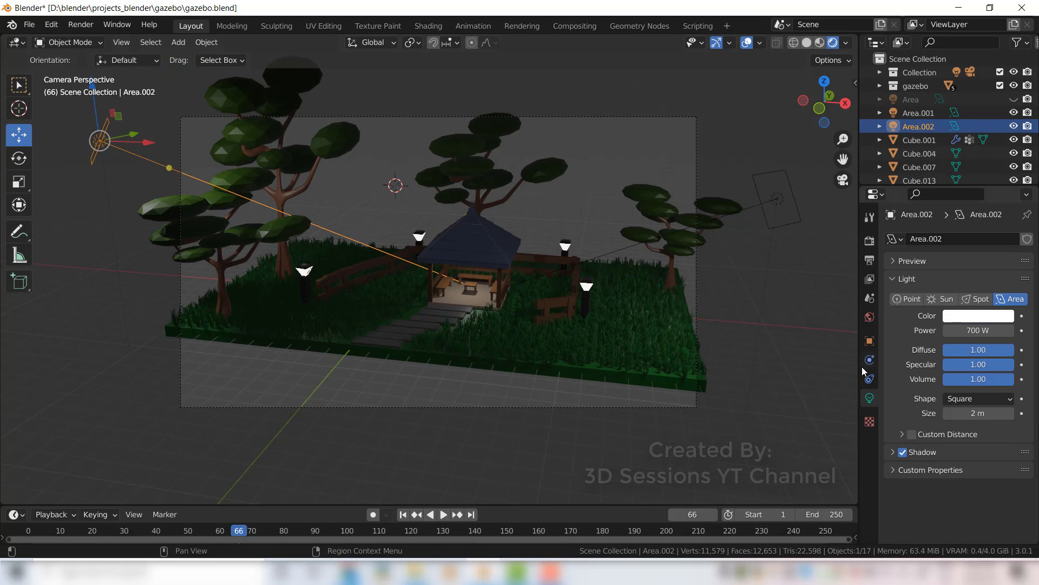
double_click(983, 330)
type("500")
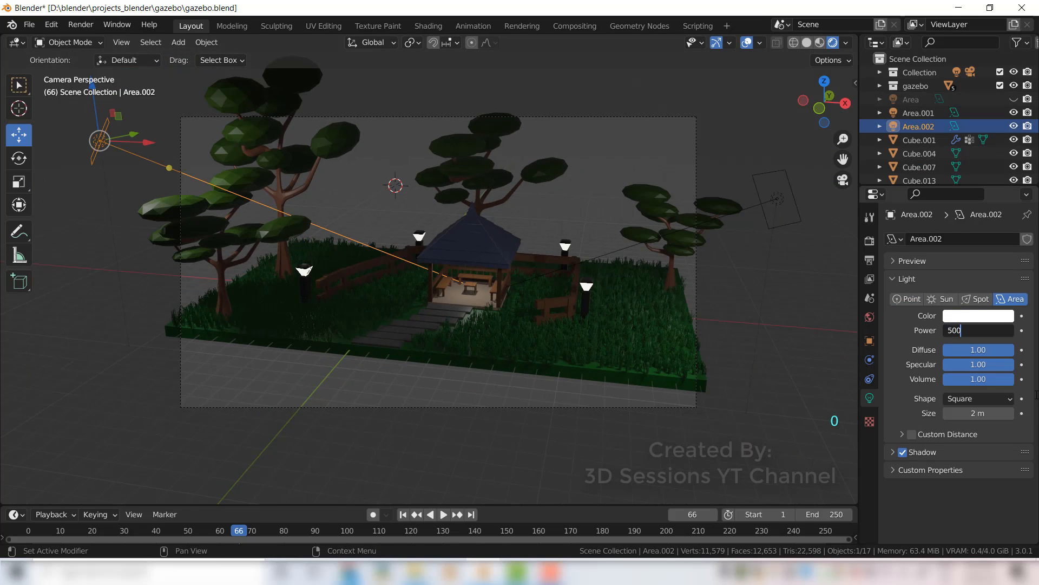
left_click(997, 355)
left_click(800, 210)
double_click(992, 333)
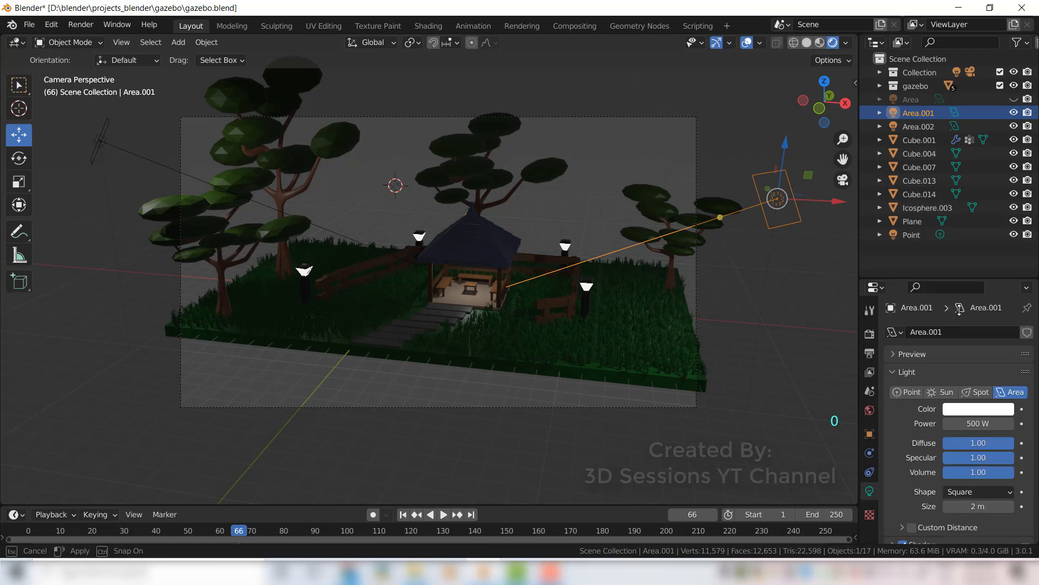
Step: Set the lamp's point light to 300 W and duplicate it along Y toward the back-left lamp
key("Return")
key("shift+d")
right_click(311, 326)
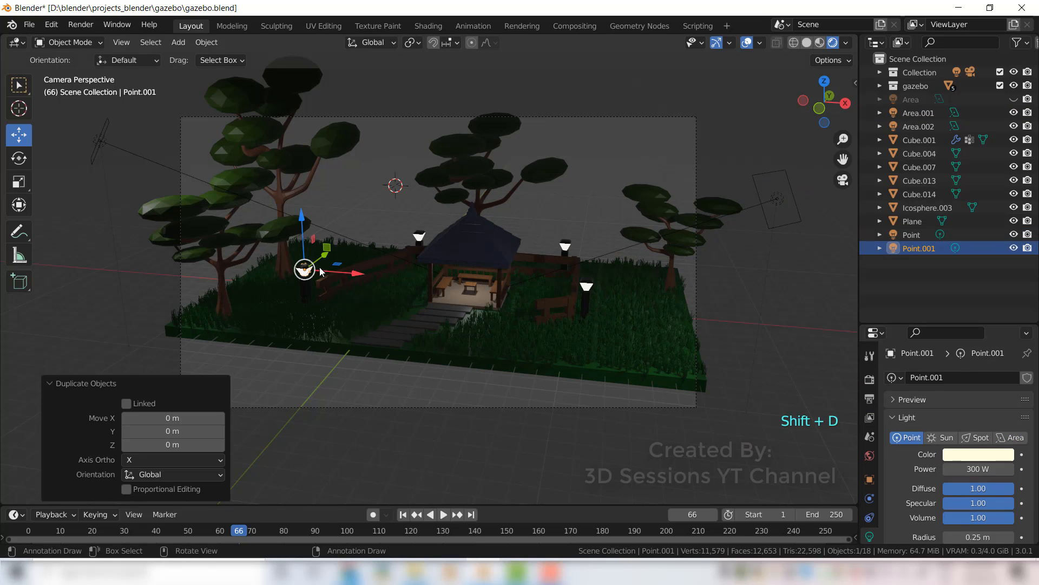
left_click_drag(325, 255, 468, 224)
Step: Align the copied point light with the back-left lamp head in top and side views
key("grave")
left_click(460, 26)
left_click_drag(378, 121, 378, 157)
left_click_drag(433, 208, 451, 207)
key("grave")
left_click(161, 325)
left_click_drag(303, 275, 302, 275)
key("KP_0")
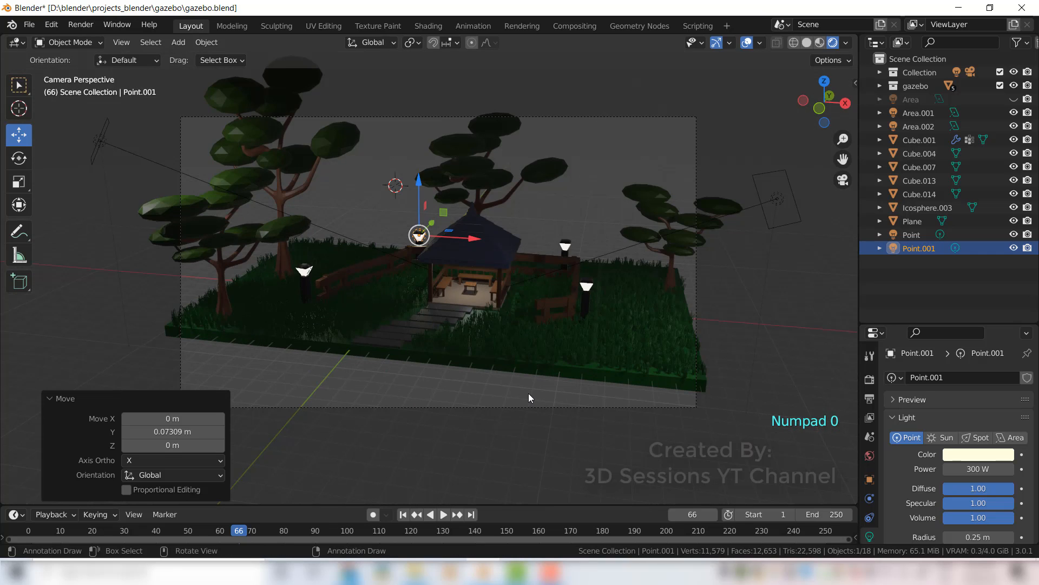
Step: Duplicate the back-left point light and move the copy about 9.19 m along X to the back-right lamp
key("shift+d")
right_click(528, 394)
left_click_drag(476, 238, 626, 249)
key("grave")
left_click(553, 153)
key("grave")
left_click(612, 441)
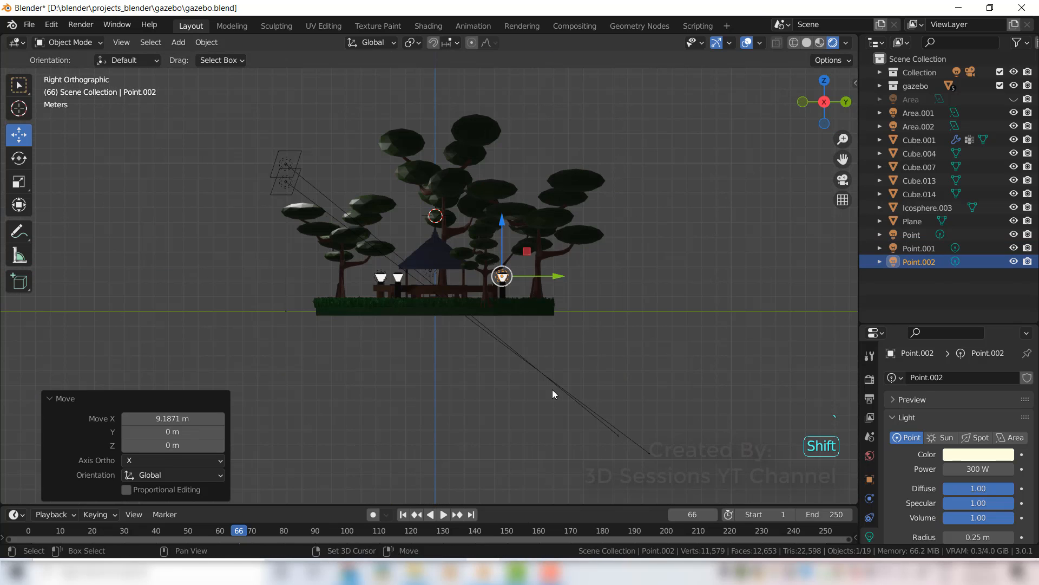
Step: Duplicate the back-right point light and move the copy about 7.05 m along negative Y toward the front-right lamp
key("shift+d")
right_click(553, 379)
left_click_drag(553, 276, 449, 276)
key("grave")
left_click(431, 167)
key("grave")
key("KP_0")
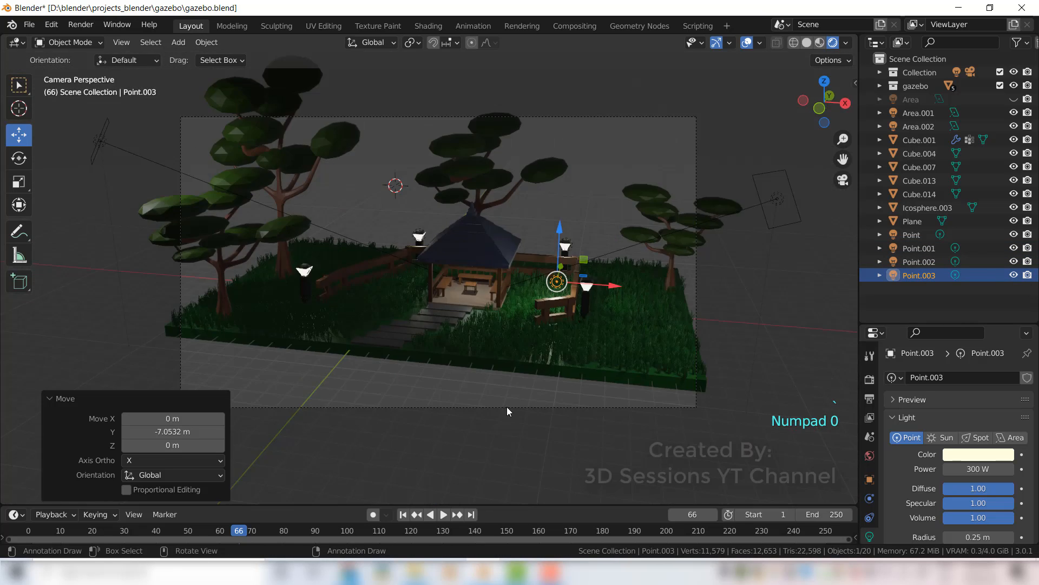
Step: Unhide the original area light, move it about 5.63 m along negative Y and rotate it around Z toward the gazebo
left_click(1014, 99)
left_click(911, 100)
key("grave")
left_click_drag(401, 424, 434, 428)
left_click(19, 158)
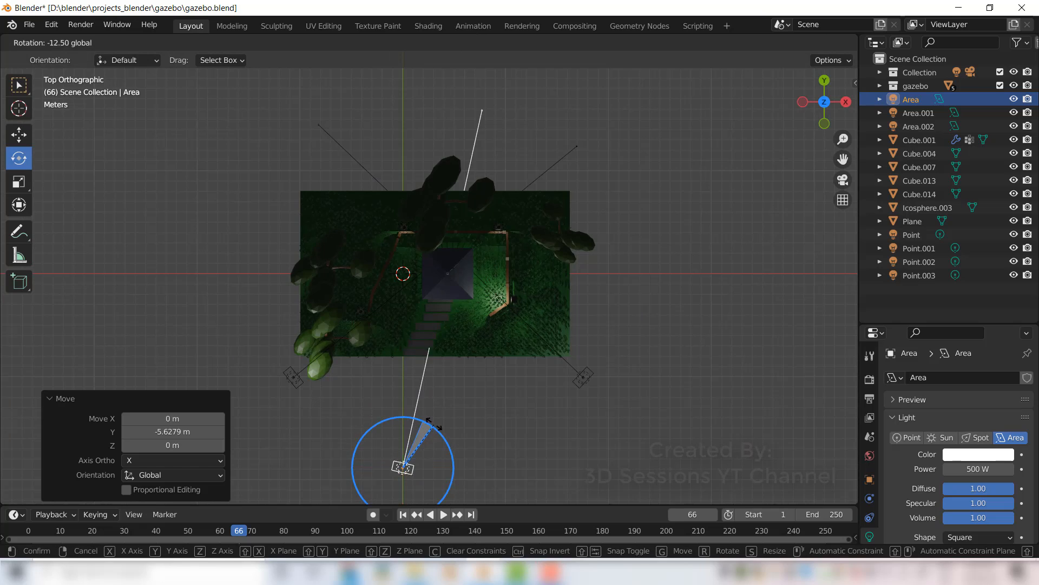
Step: Undo the original area light's last rotation and move the light along X toward the gazebo's center line
key("KP_0")
left_click_drag(208, 268, 209, 271)
key("ctrl+z")
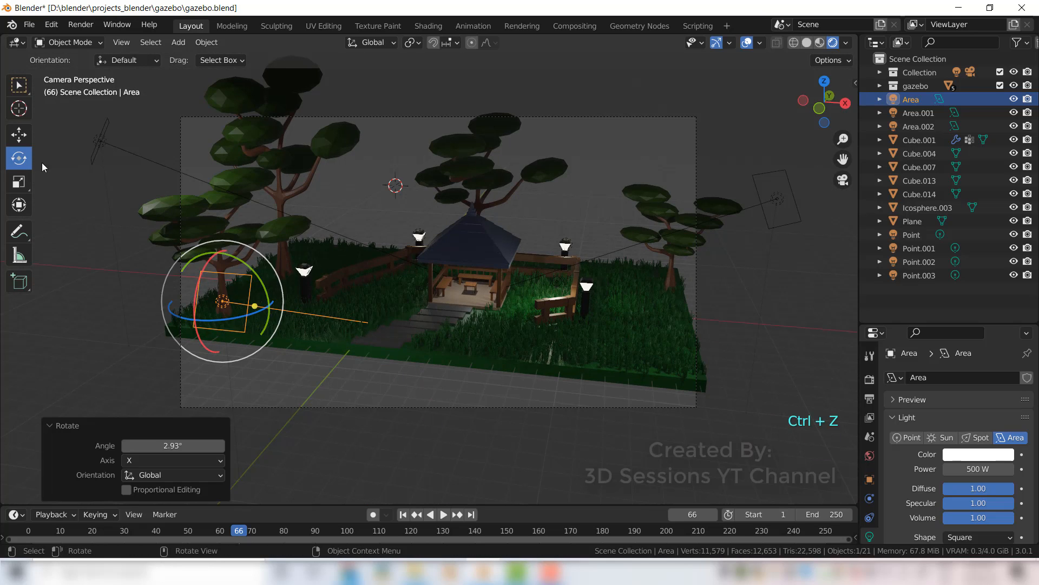
left_click(19, 134)
left_click_drag(273, 307, 320, 277)
left_click(511, 466)
Step: Reposition the left area light along Y and negative X in top view, beside the scene's left edge
left_click(100, 140)
left_click(824, 81)
left_click(19, 158)
left_click(19, 135)
left_click_drag(294, 268, 293, 229)
left_click_drag(344, 281, 316, 281)
Step: Lower the left area light along Z, adjust its rotation and shift it about 0.64 m back along X
key("KP_0")
left_click_drag(163, 66, 167, 146)
left_click_drag(220, 202, 194, 200)
left_click(19, 158)
left_click_drag(183, 170, 179, 163)
left_click(19, 135)
left_click_drag(197, 201, 206, 200)
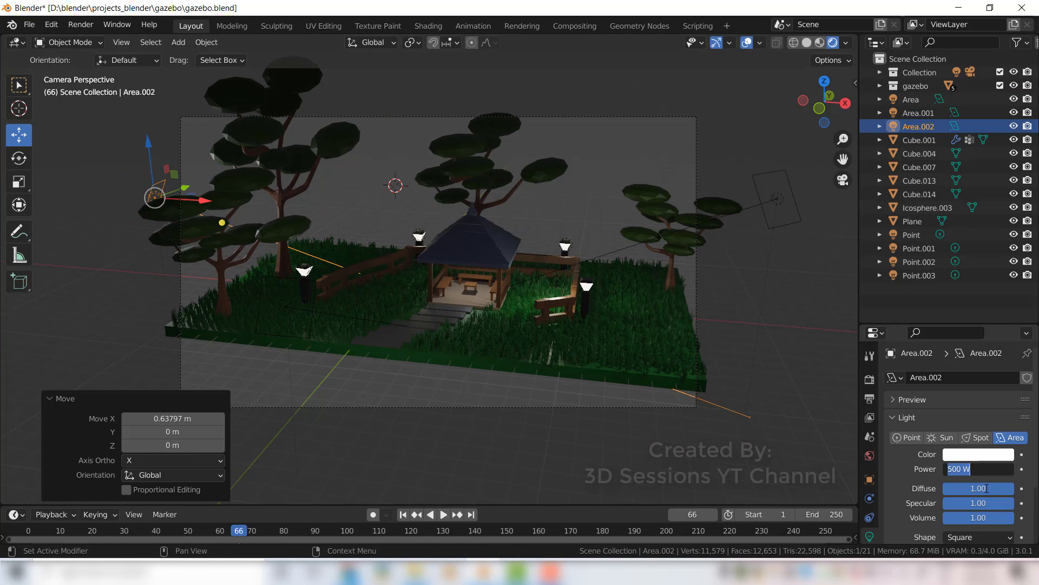
Step: Set the left area light's power to 700 W and scale it up by about 2.485
key("s")
left_click(544, 65)
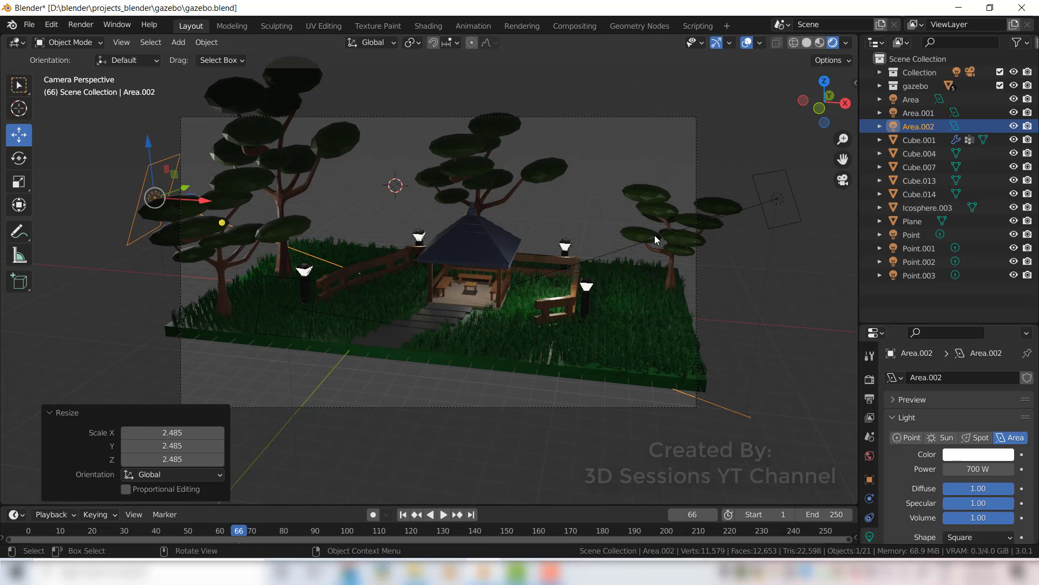
Step: Move the right area light about 5.3 m along X away from the scene
left_click(765, 227)
key("g")
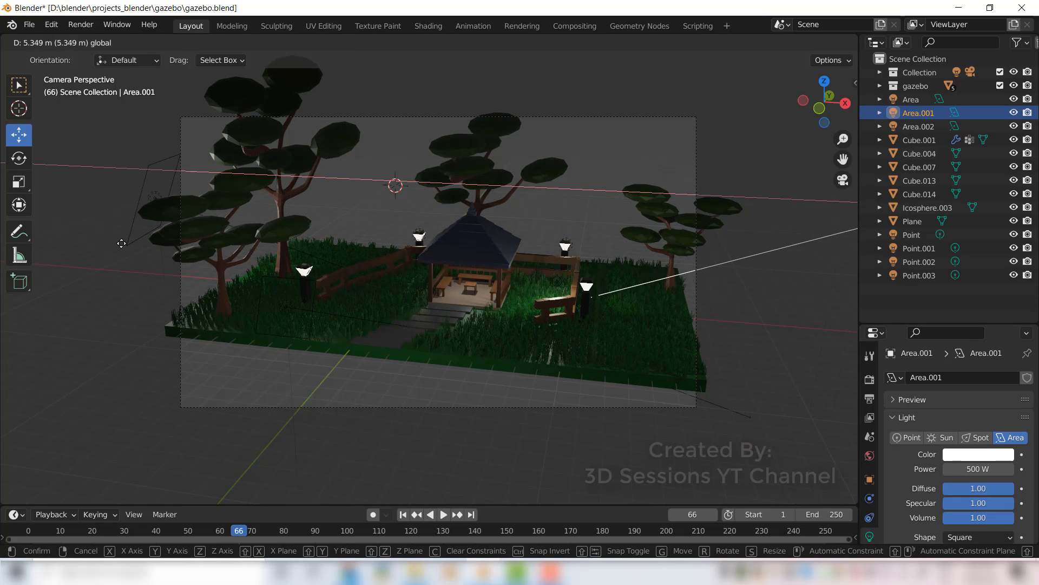
left_click_drag(121, 243, 121, 245)
Step: Move the front-right point light about 1.51 m along X to its lamp and nudge it about -0.018 m in top view
left_click(537, 285)
left_click_drag(589, 286, 616, 291)
key("grave")
left_click(607, 174)
key("grave")
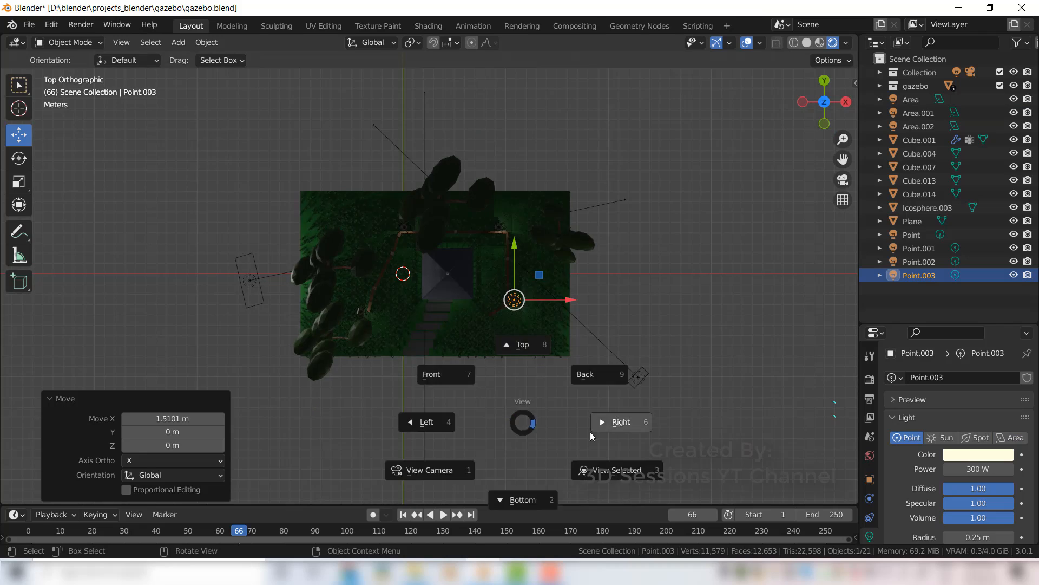
left_click(590, 431)
key("grave")
left_click(382, 89)
mouse_move(737, 344)
left_mouse_down()
mouse_move(757, 345)
mouse_move(737, 344)
left_mouse_up()
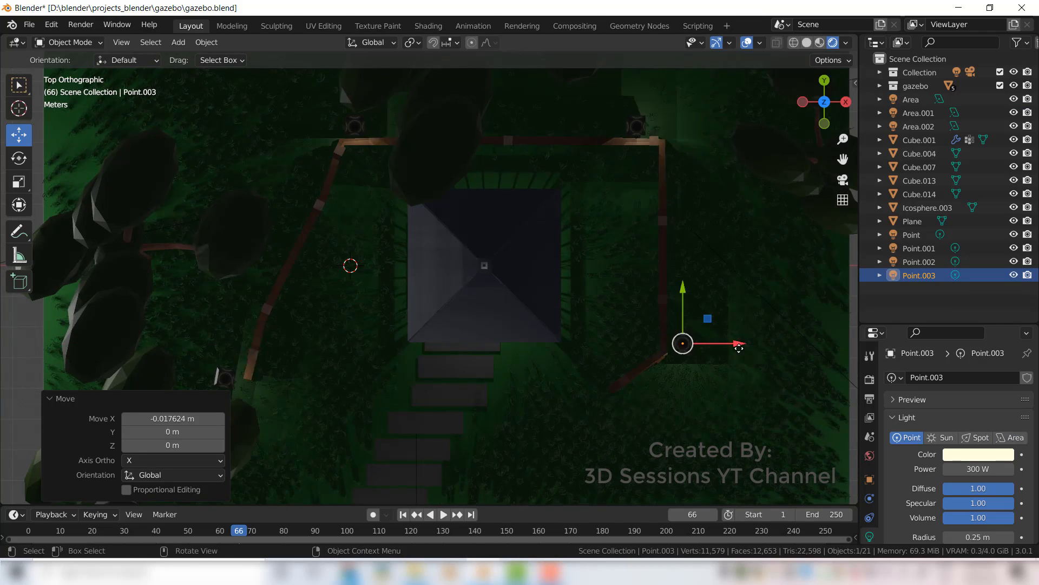
Step: Lower the front-right point light about 0.19 m along Z and fine-tune its X position at the lamp head
key("KP_0")
left_click(534, 463)
scroll(553, 449, "up", 3)
middle_click_drag(573, 434, 413, 317, "shift")
scroll(413, 318, "up", 2)
left_click(553, 145)
left_click(553, 145)
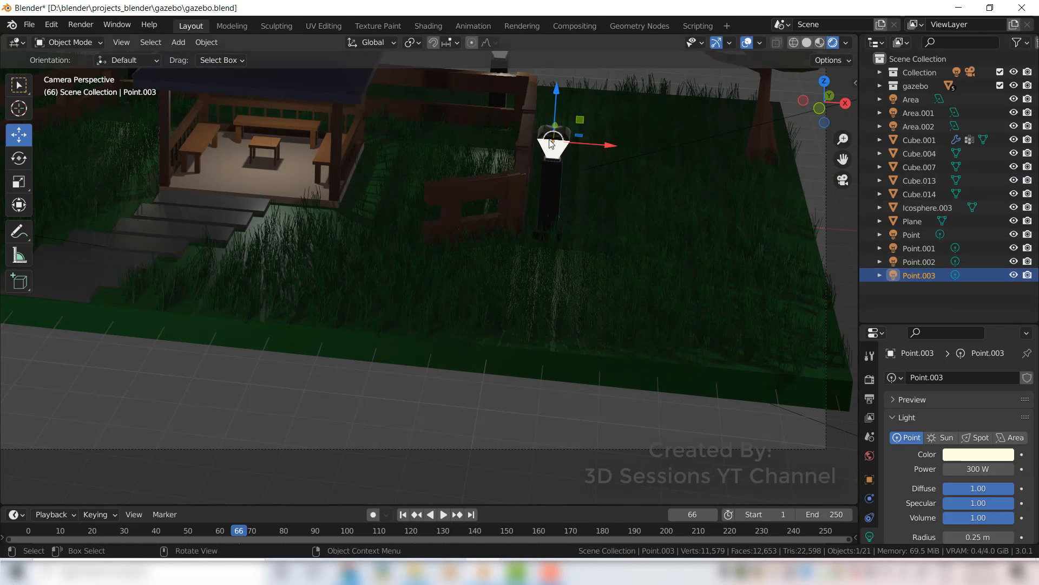
left_click_drag(555, 93, 555, 90)
key("ctrl+z")
mouse_move(614, 148)
left_mouse_down()
mouse_move(654, 146)
mouse_move(614, 148)
left_mouse_up()
left_click_drag(557, 88, 557, 90)
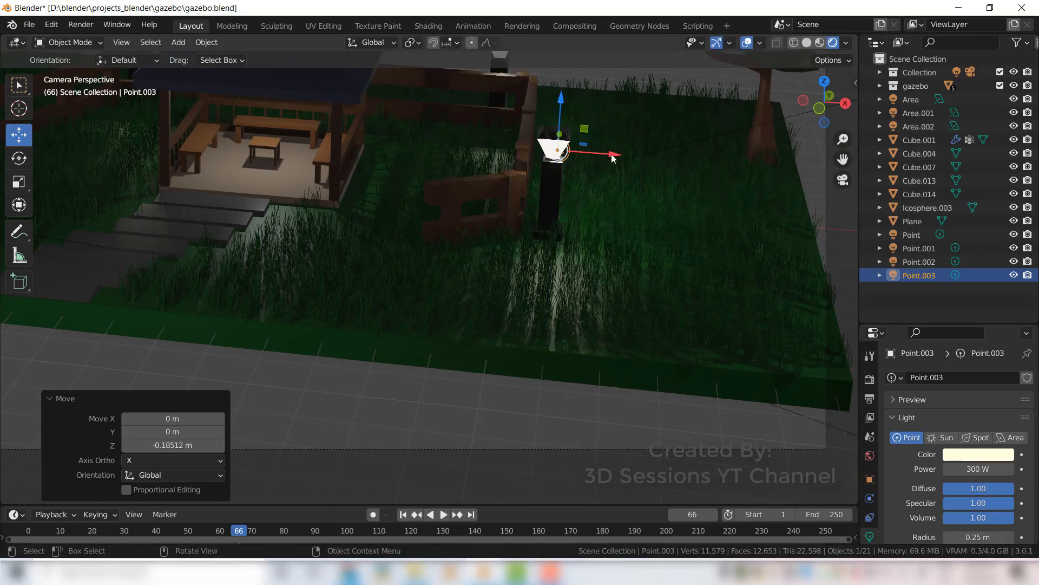
left_click_drag(613, 150, 613, 150)
Step: Lower the point lights of the two rear lamps slightly along Z inside their lamp heads
middle_click_drag(450, 164, 452, 263, "shift")
left_click(918, 262)
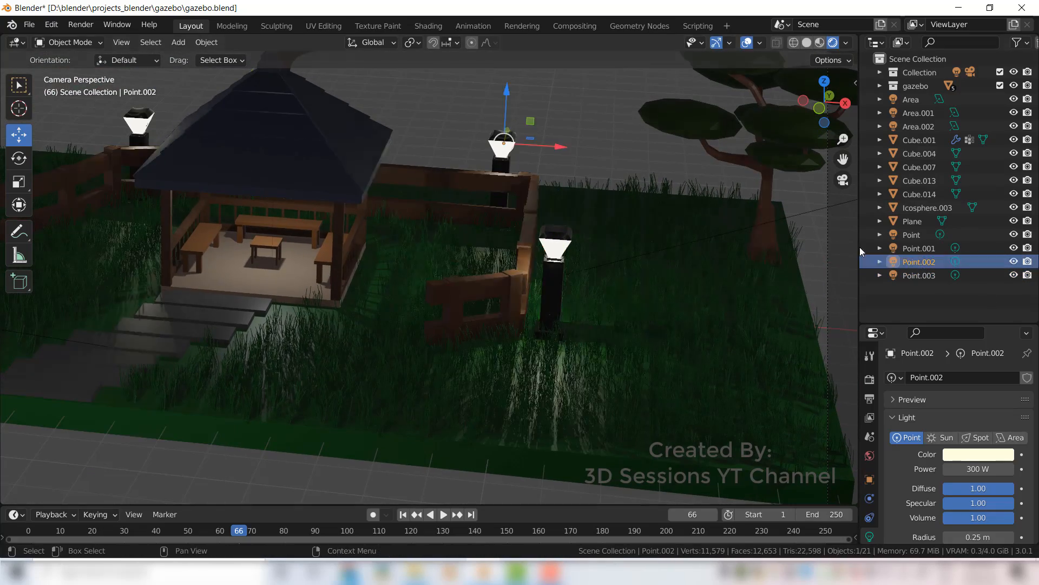
left_click_drag(506, 91, 506, 94)
left_click(919, 249)
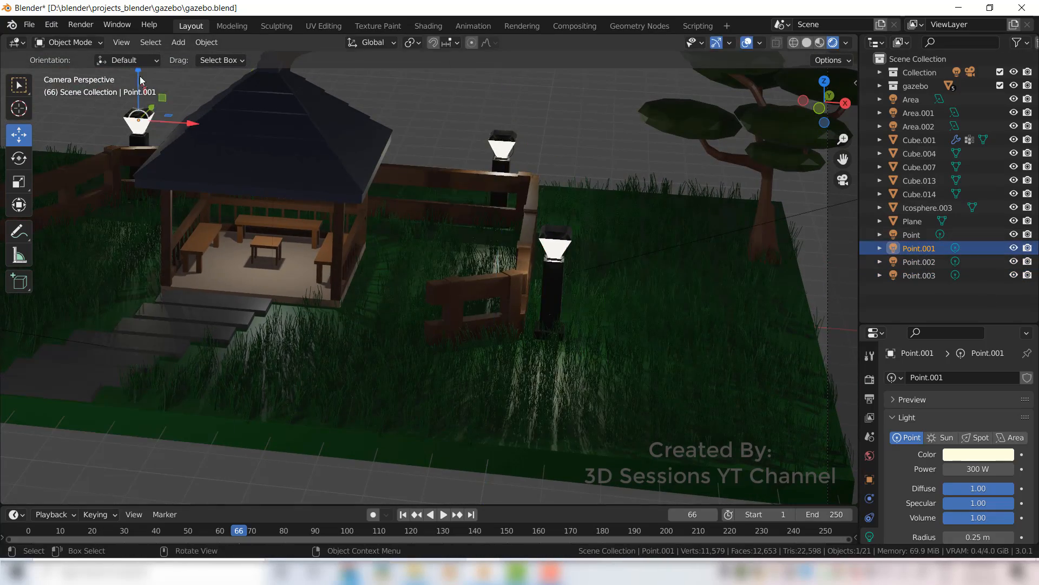
left_click_drag(139, 71, 139, 73)
Step: Lower the front-left lamp's point light about 0.161 m along Z into the lamp head
middle_click_drag(304, 281, 640, 290, "shift")
left_click(912, 235)
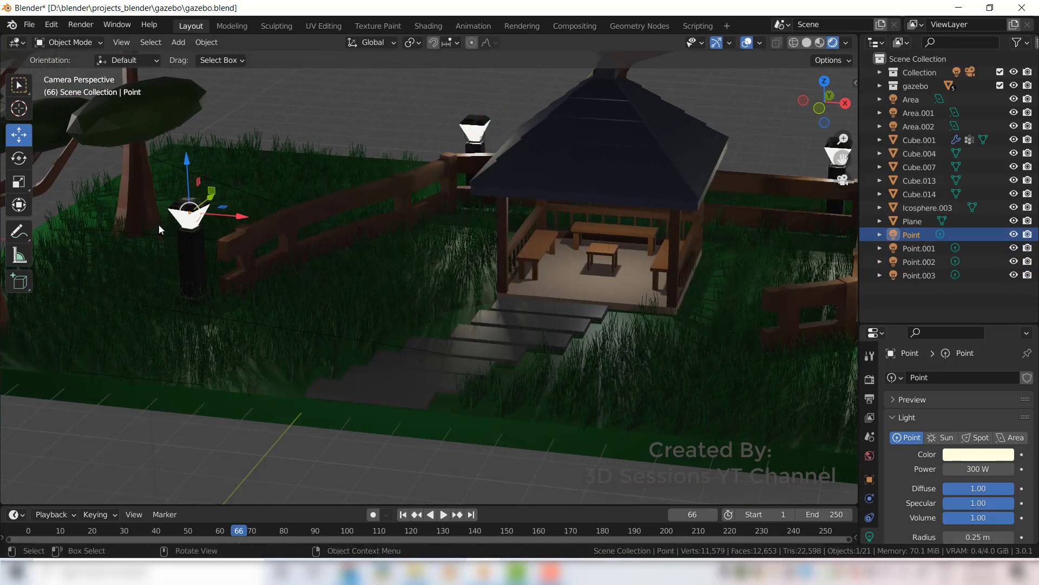
left_click_drag(187, 159, 188, 172)
key("KP_7")
key("KP_0")
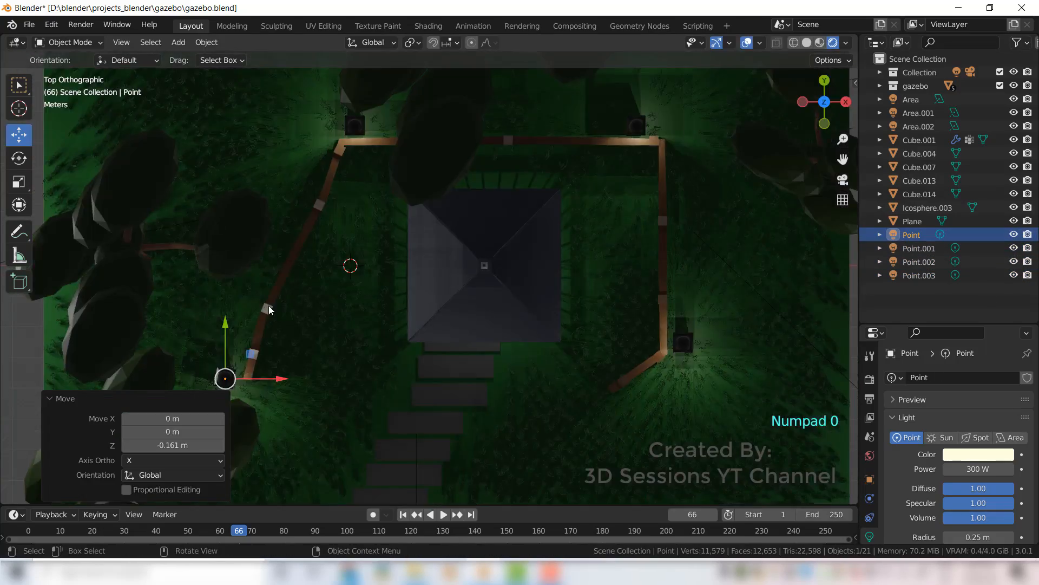
Step: Duplicate the light named Area and raise the copy about 6.804 m along Z
scroll(269, 305, "down", 5)
left_click(911, 100)
key("shift+d")
left_click_drag(330, 232, 325, 484)
key("grave")
left_click(407, 387)
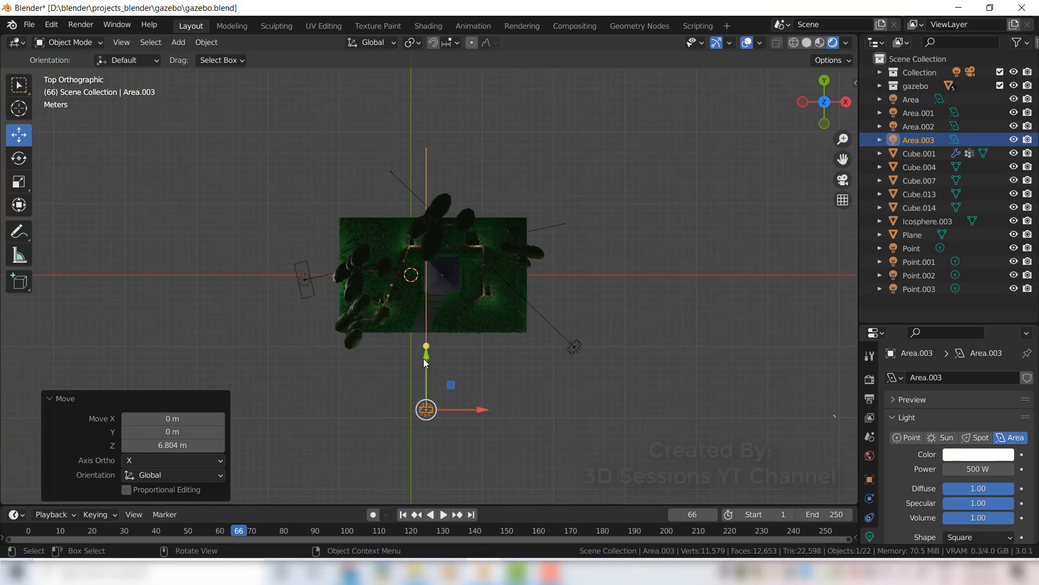
Step: Position the duplicated area light above the gazebo along Y and X, and rotate it to face straight down
left_click_drag(424, 358, 424, 225)
key("grave")
left_click(178, 261)
left_click(24, 159)
middle_click_drag(439, 146, 374, 163)
left_click_drag(406, 152, 453, 154)
key("KP_0")
left_click(21, 136)
left_click_drag(515, 91, 552, 94)
Step: Scale the overhead area light up by about 6.491 and set its power to 1000 W
key("s")
left_click(704, 260)
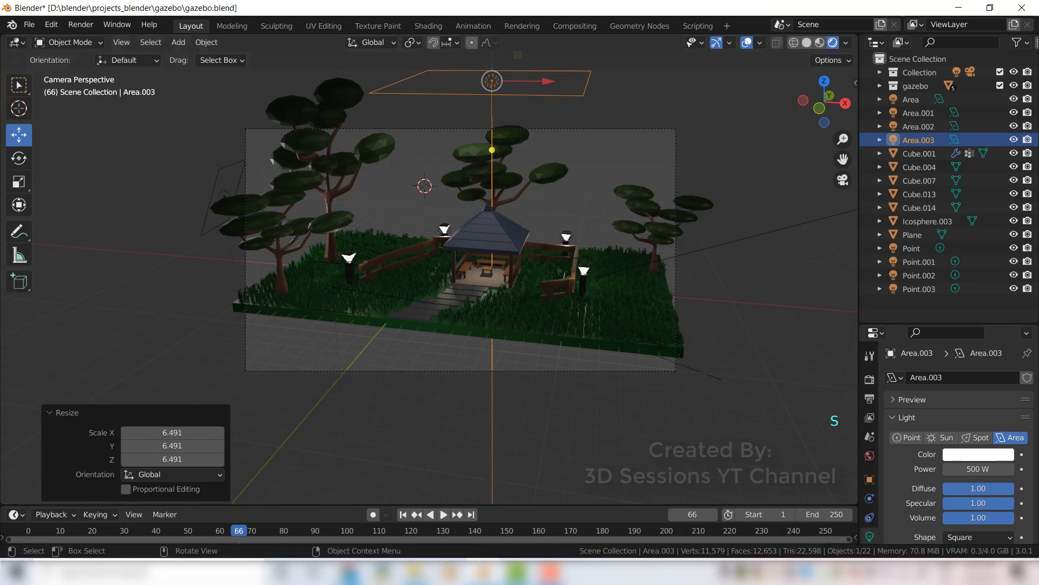
double_click(978, 469)
type("1000")
left_click(744, 425)
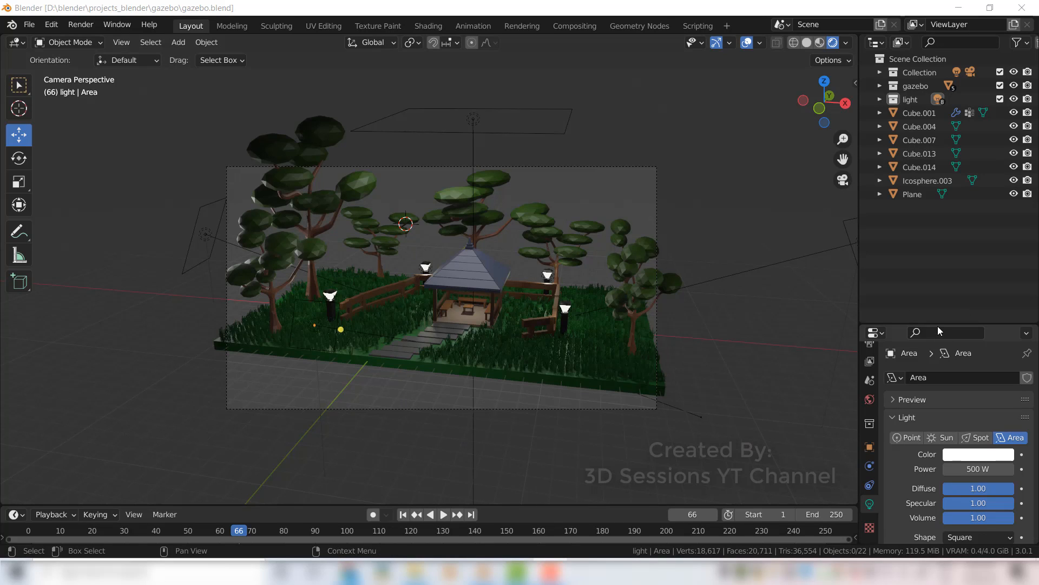
Step: Enable Ambient Occlusion and Bloom in the Eevee render settings
left_click_drag(938, 323, 945, 178)
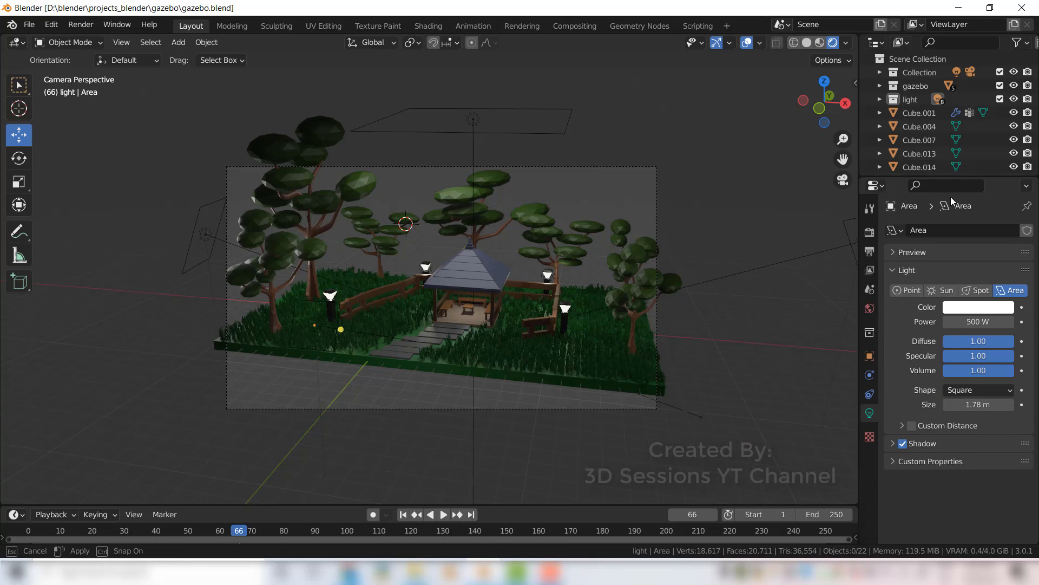
left_click(869, 232)
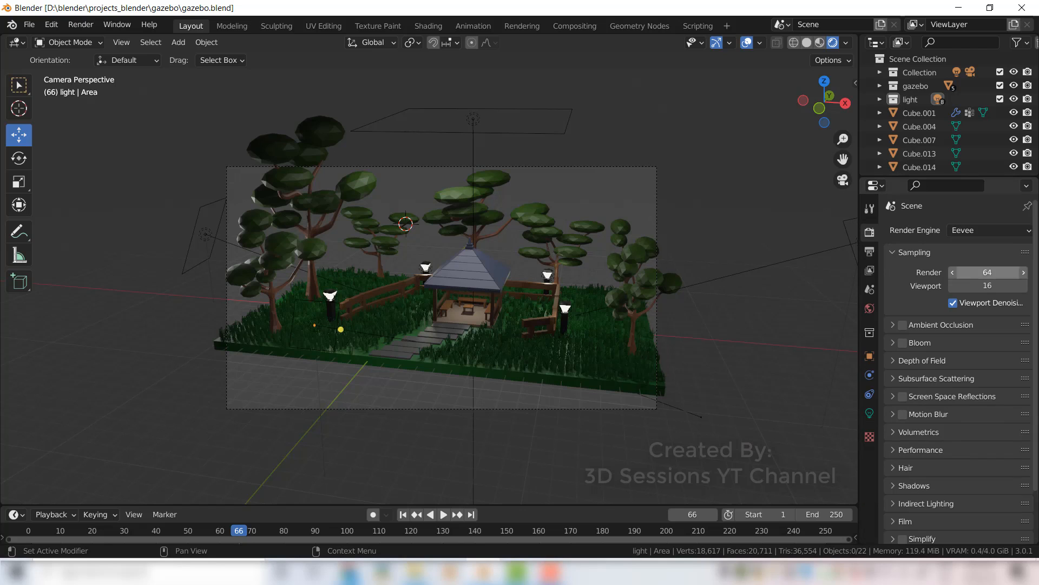
left_click(902, 327)
left_click(888, 325)
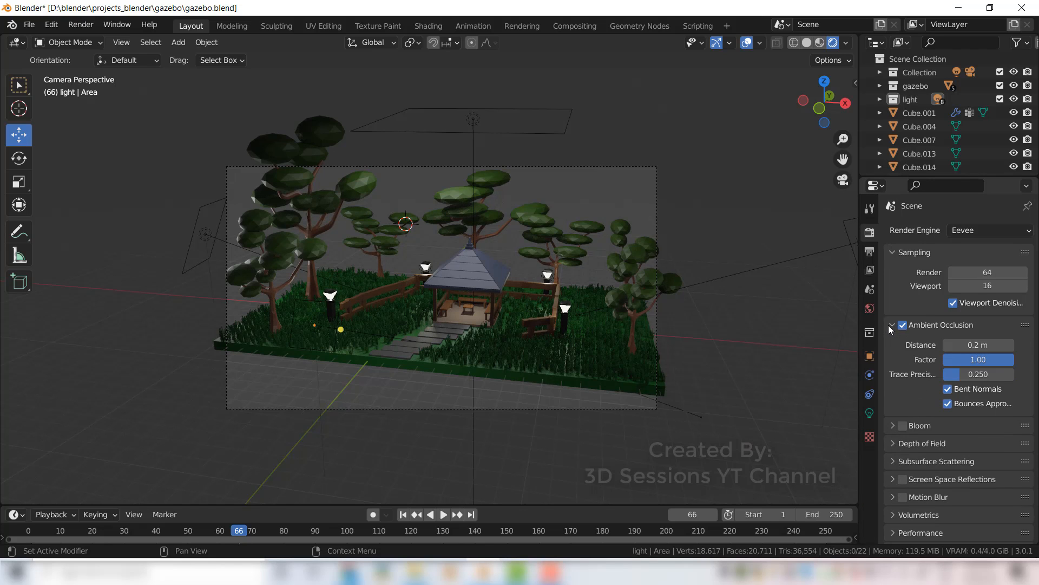
left_click(888, 325)
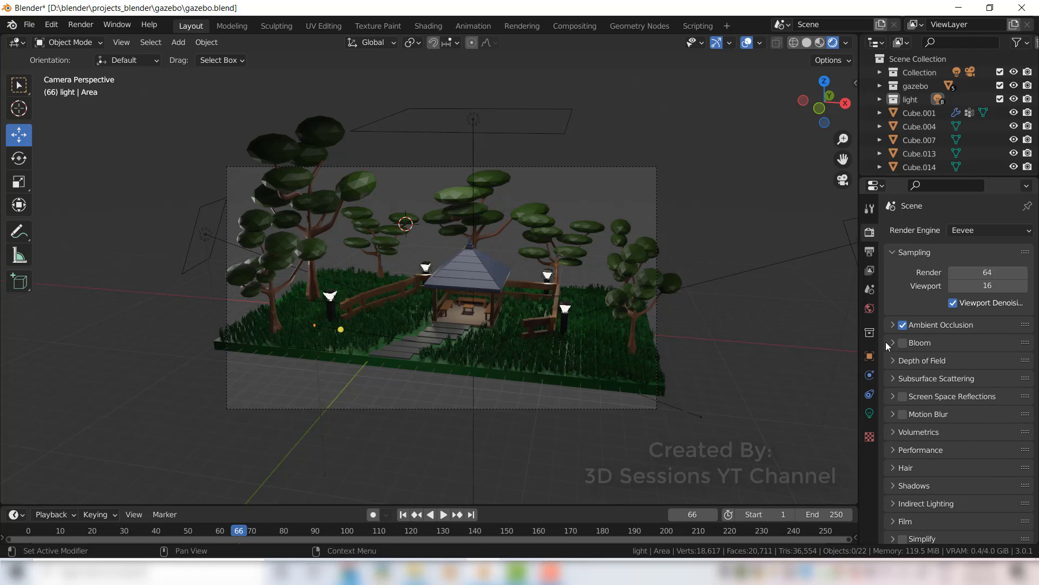
left_click(888, 342)
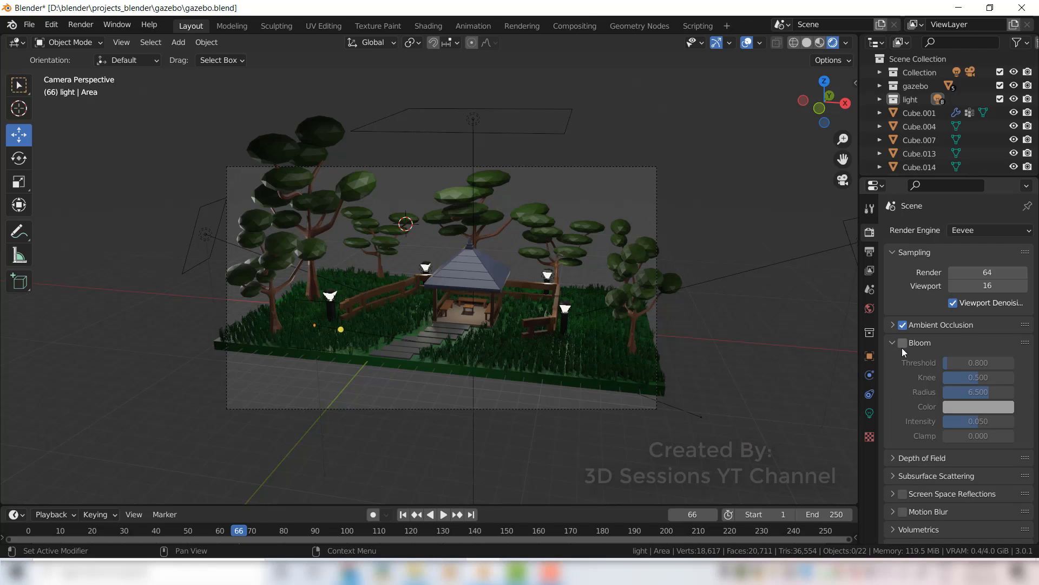
left_click(901, 344)
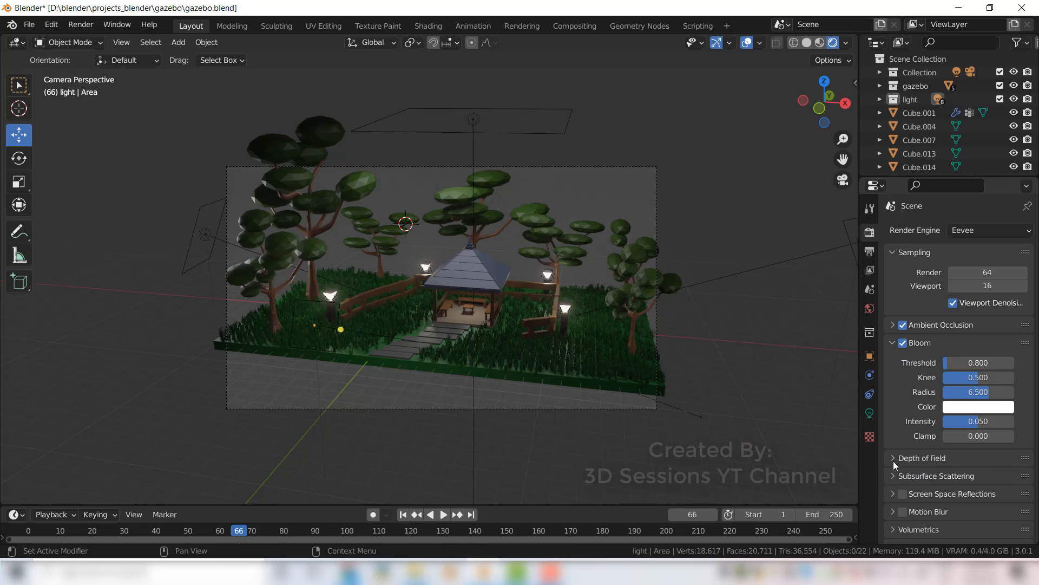
Step: Enable Screen Space Reflections with its Refraction option in the Eevee render settings
scroll(894, 458, "down", 1)
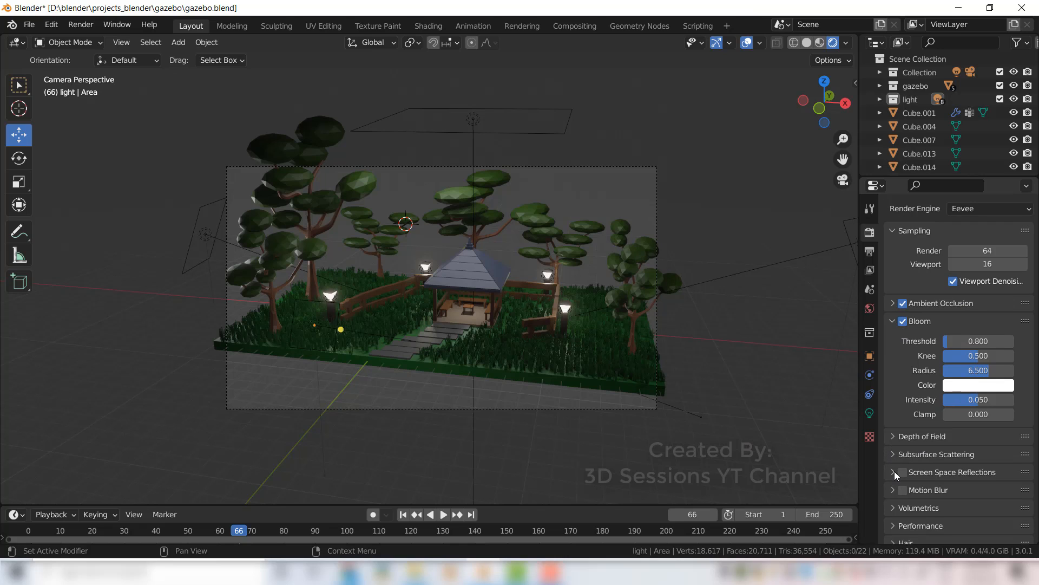
left_click(894, 471)
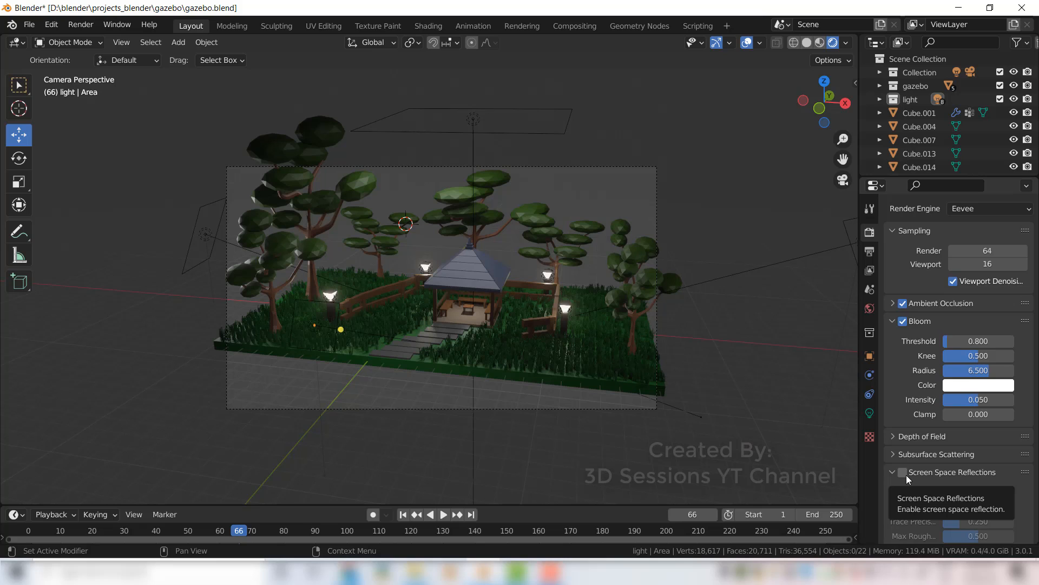
left_click(903, 472)
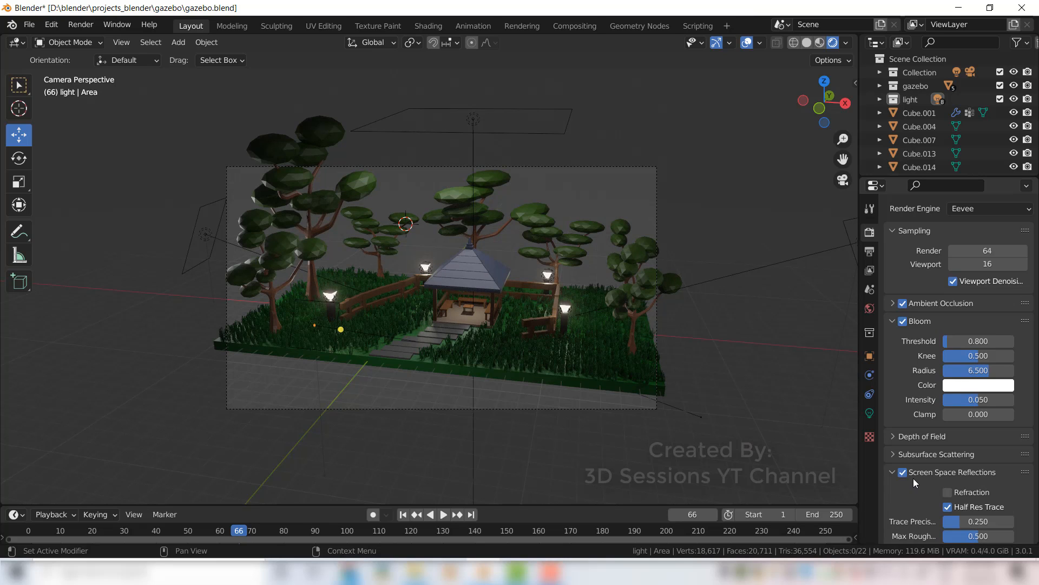
scroll(914, 478, "down", 2)
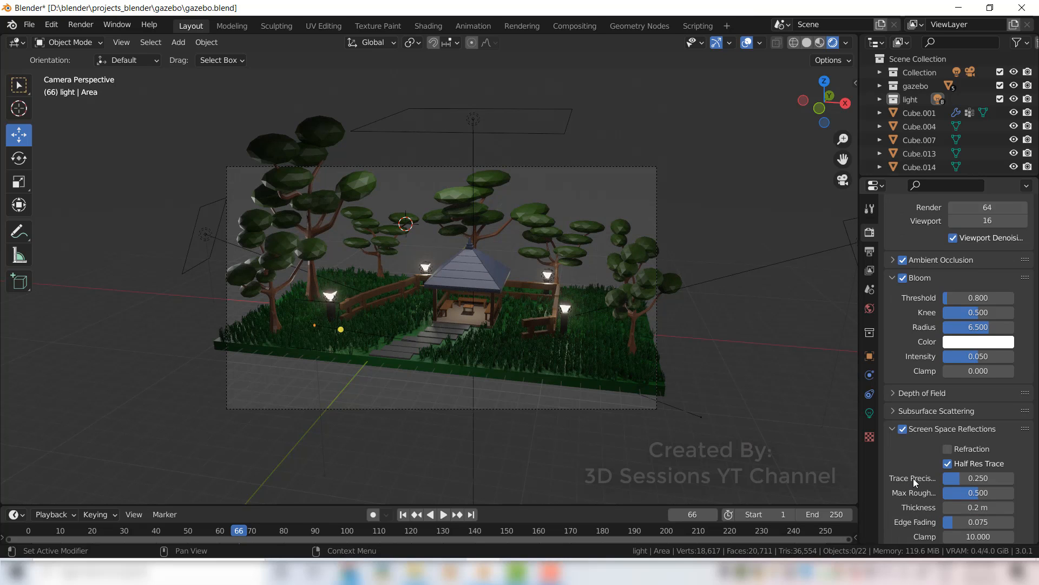
left_click(945, 452)
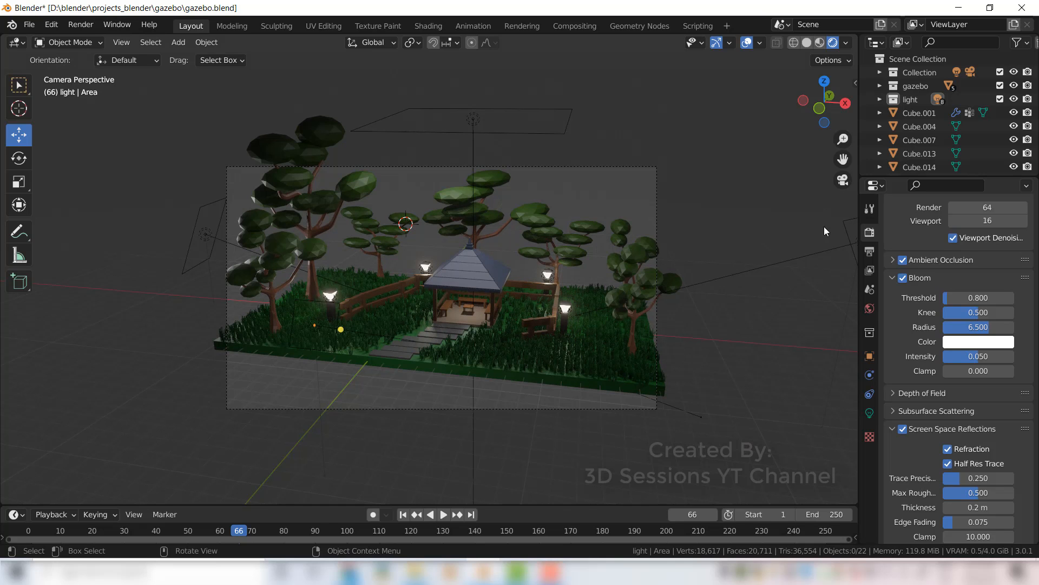
Step: Render the camera view of the gazebo scene as a still image at frame 66
left_click(80, 27)
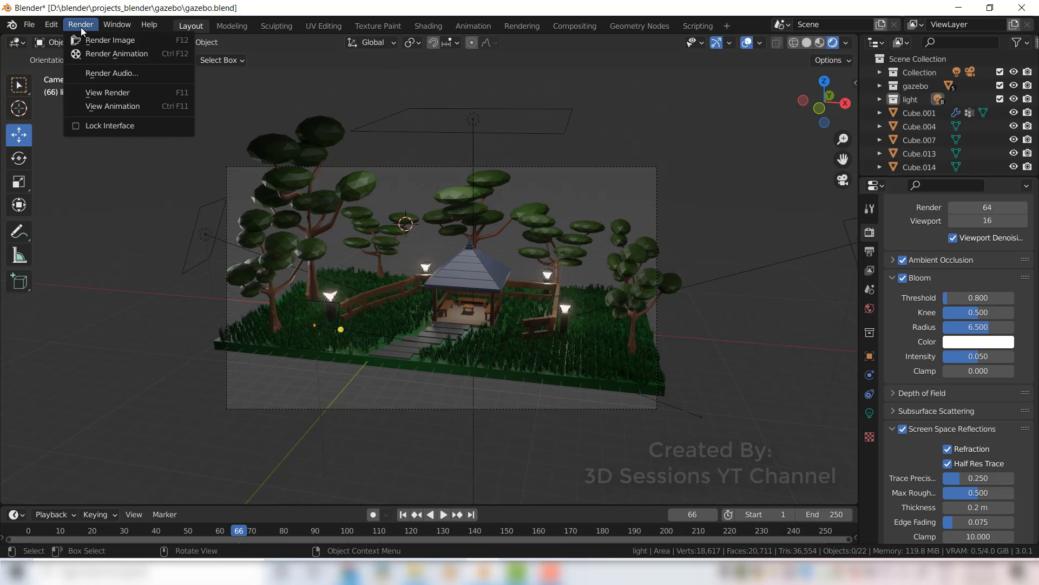
left_click(122, 39)
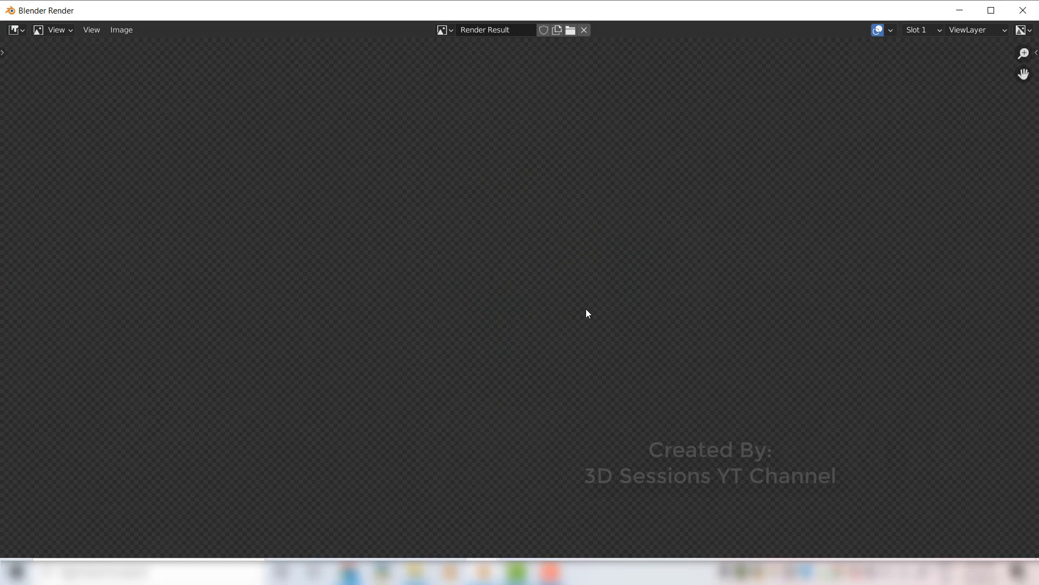
scroll(586, 309, "down", 3)
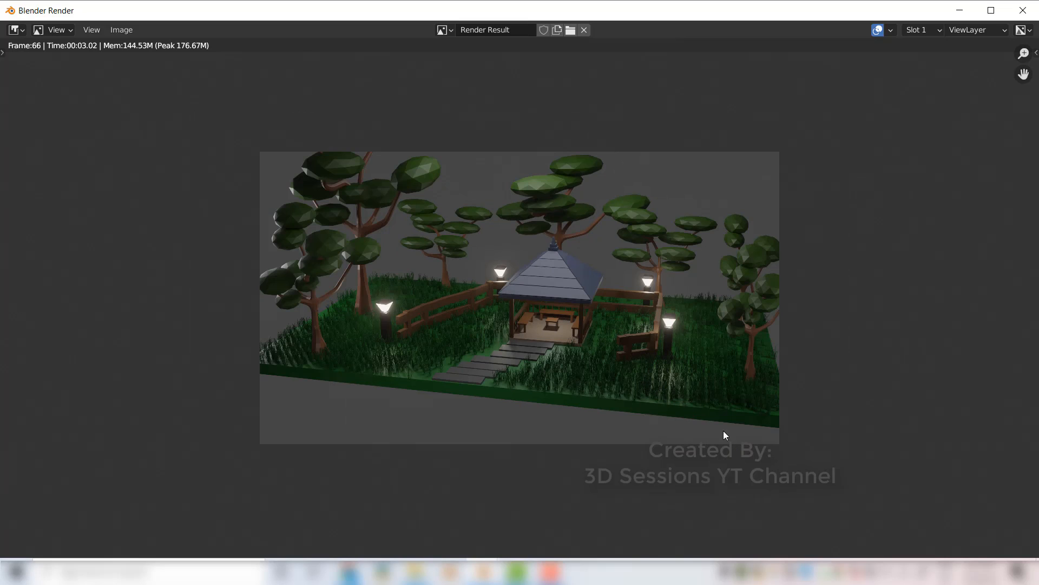
Step: Start saving the render result as a new image file and set its file format to JPEG
left_click(115, 30)
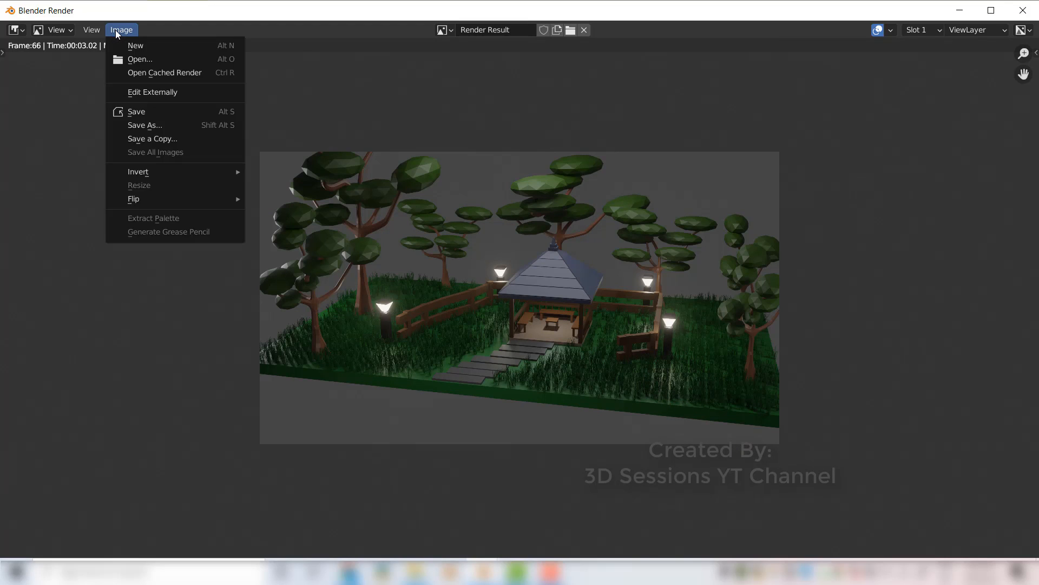
left_click(147, 125)
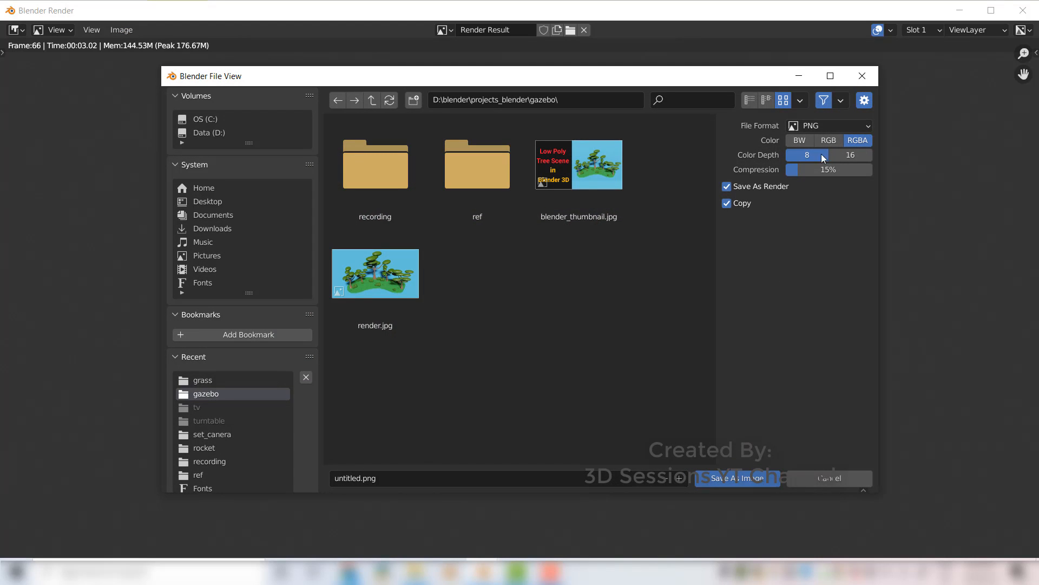
left_click(826, 125)
left_click(731, 207)
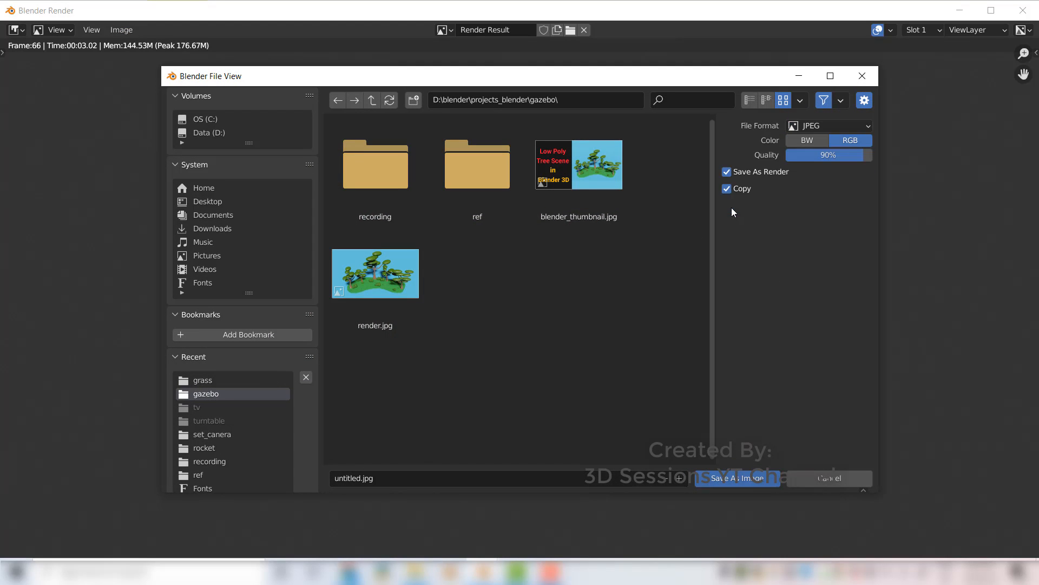
Step: Name the image file render_gazebo and save it in the gazebo project folder
left_click(367, 481)
left_click(363, 479)
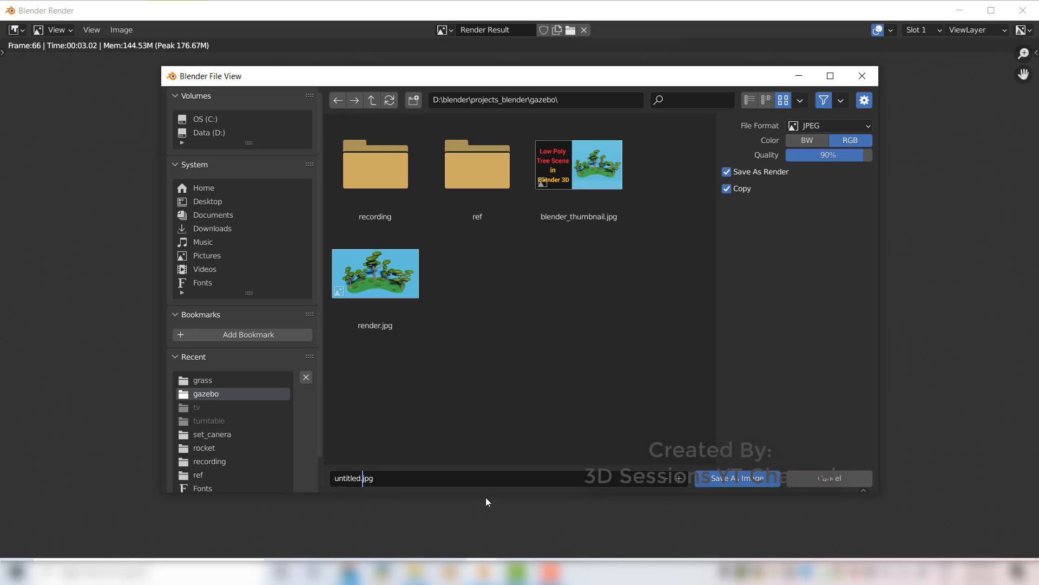
key("BackSpace")
key("BackSpace")
key("BackSpace")
key("BackSpace")
key("BackSpace")
key("BackSpace")
key("BackSpace")
key("BackSpace")
type("render_gazebo")
left_click(720, 482)
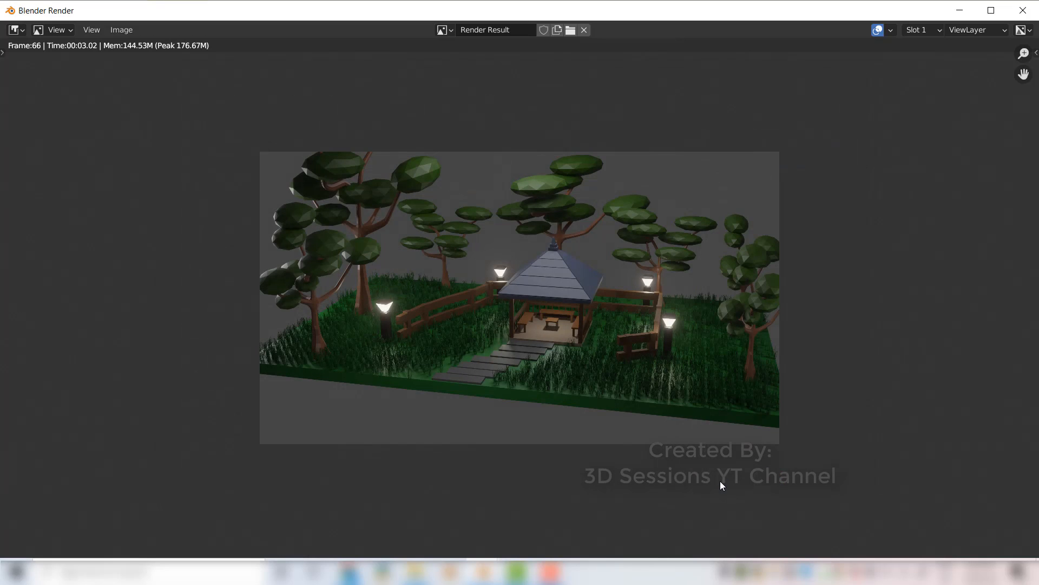